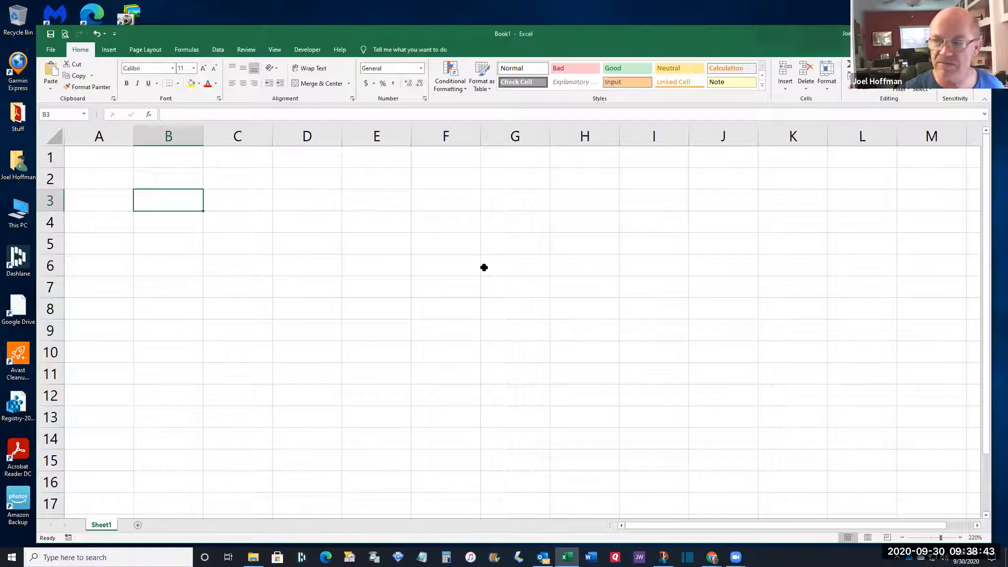
Enter 34, 34 and 24 into cells B3, C3 and D3
{"action": "type", "text": "34"}
{"action": "key", "text": "Tab"}
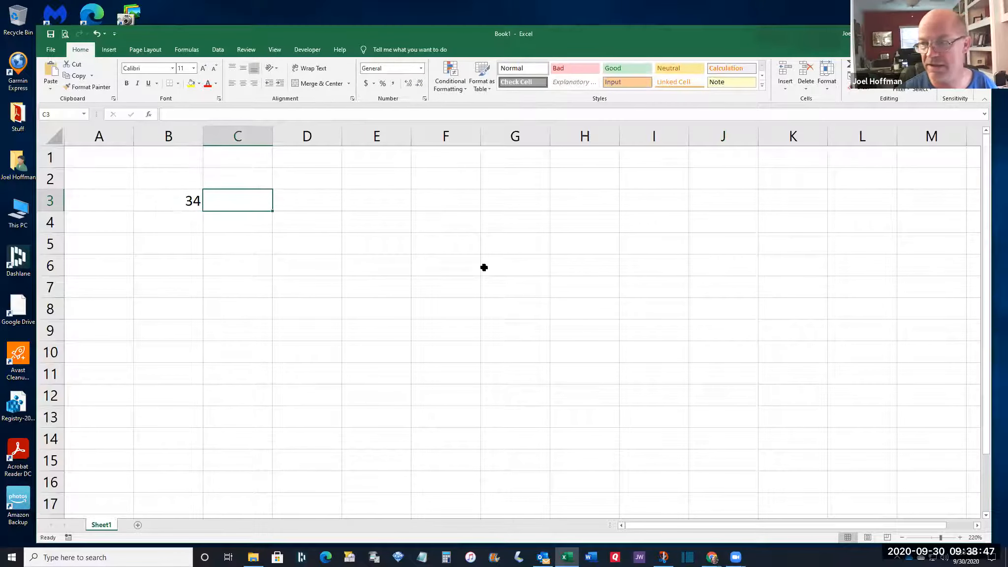
{"action": "type", "text": "34"}
{"action": "key", "text": "ctrl+Return"}
{"action": "key", "text": "Right"}
{"action": "type", "text": "24"}
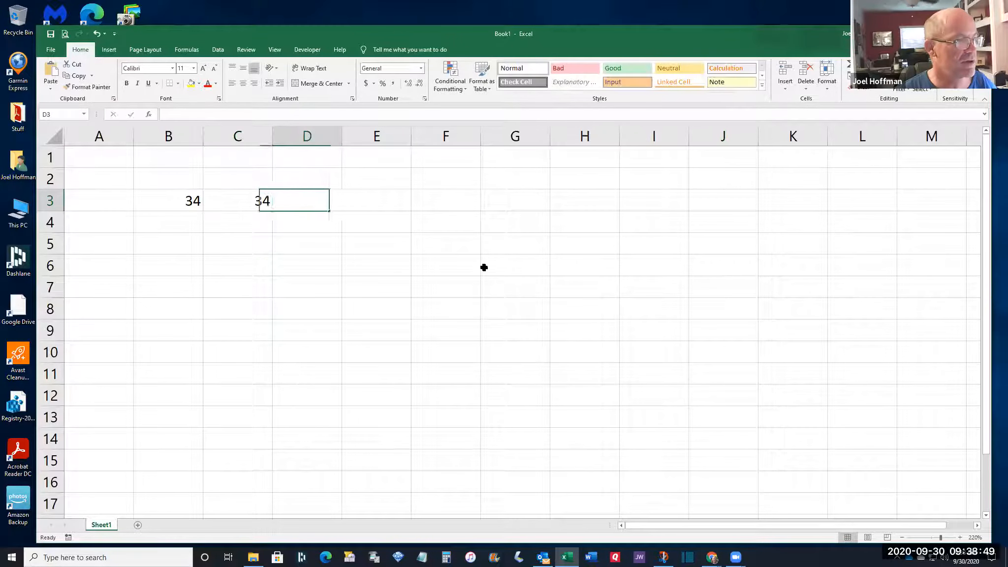
{"action": "key", "text": "Return"}
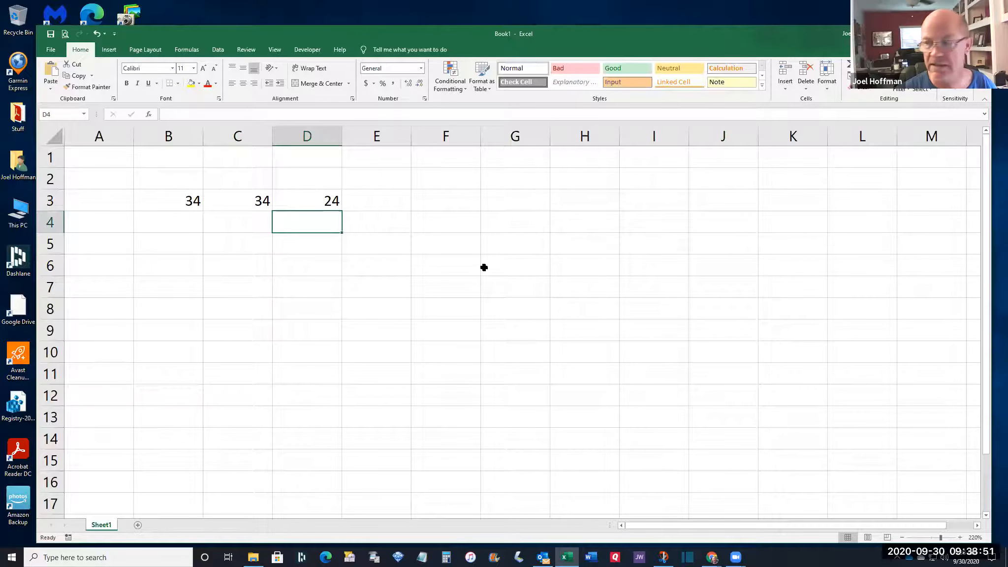
Enter 45 in D4, 67 in C4 and 23 in B4
{"action": "type", "text": "45"}
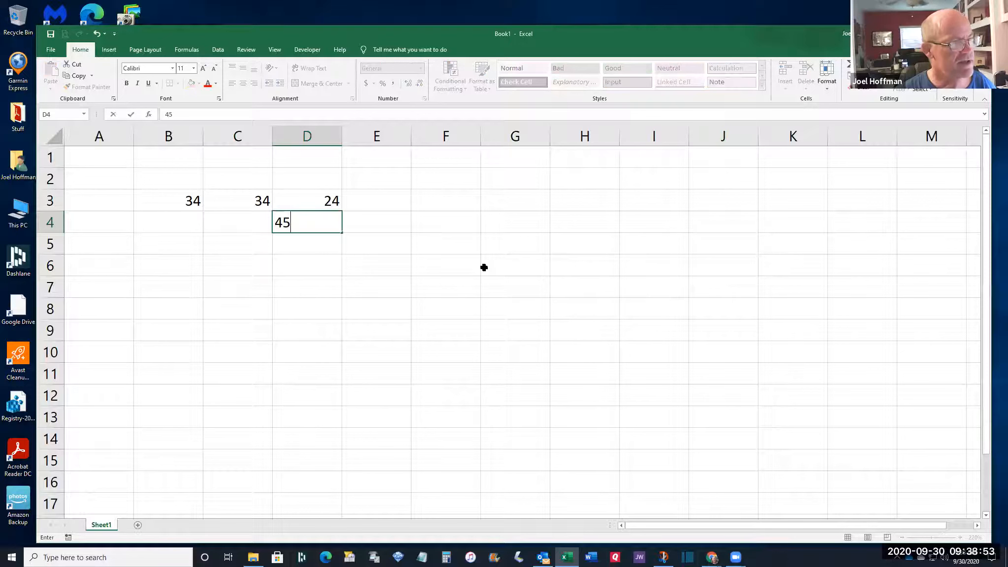
{"action": "key", "text": "Left"}
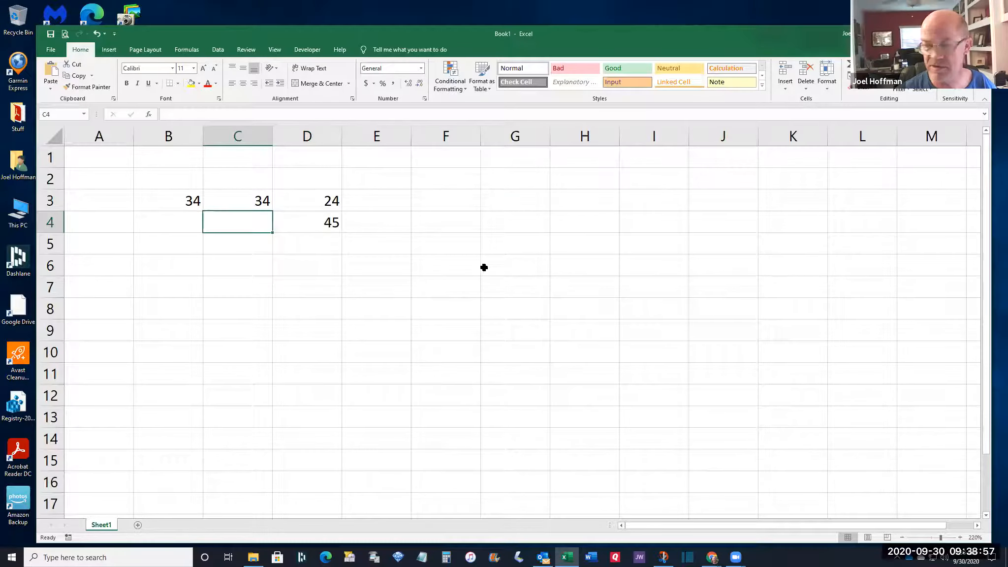
{"action": "type", "text": "67"}
{"action": "key", "text": "Left"}
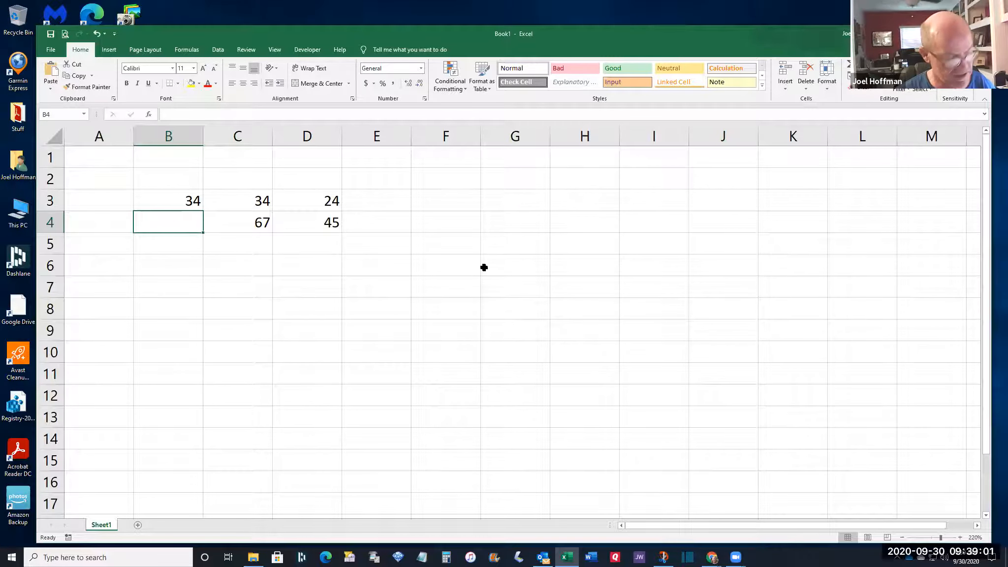
{"action": "type", "text": "23"}
{"action": "key", "text": "Left"}
{"action": "key", "text": "Down"}
{"action": "key", "text": "Right"}
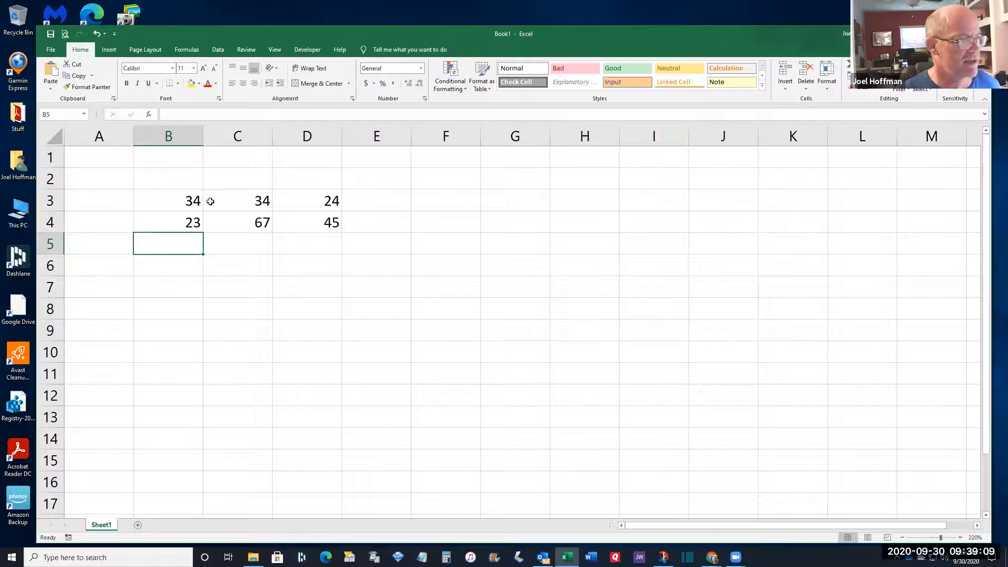
AutoFill the B3:D4 number pattern down to row 7, ending with -10, 166 and 108
{"action": "left_click_drag", "start_coordinate": [175, 199], "coordinate": [296, 220]}
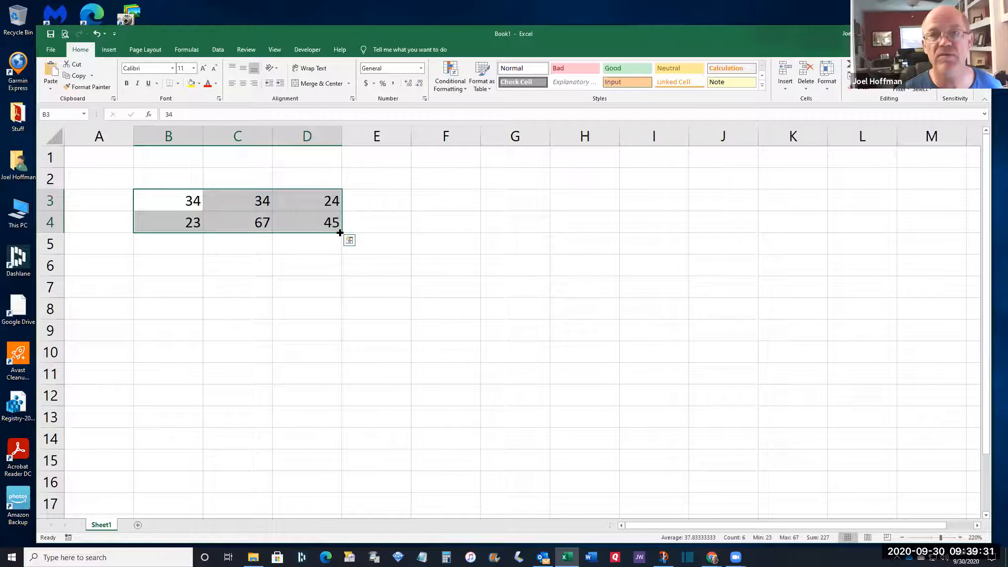
{"action": "left_click_drag", "start_coordinate": [340, 232], "coordinate": [339, 289]}
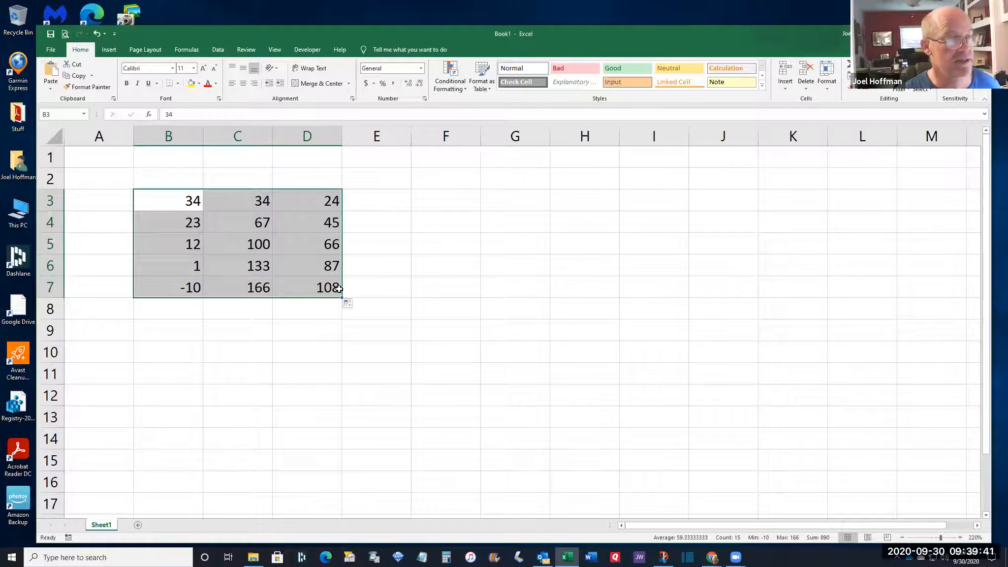
{"action": "left_click", "coordinate": [176, 207]}
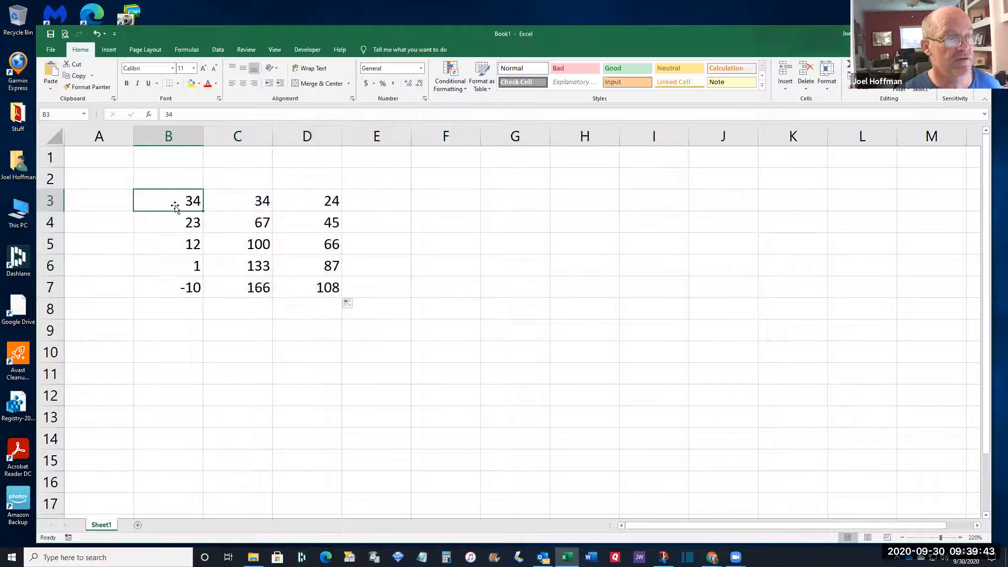
{"action": "left_click", "coordinate": [315, 222]}
{"action": "left_click", "coordinate": [311, 202]}
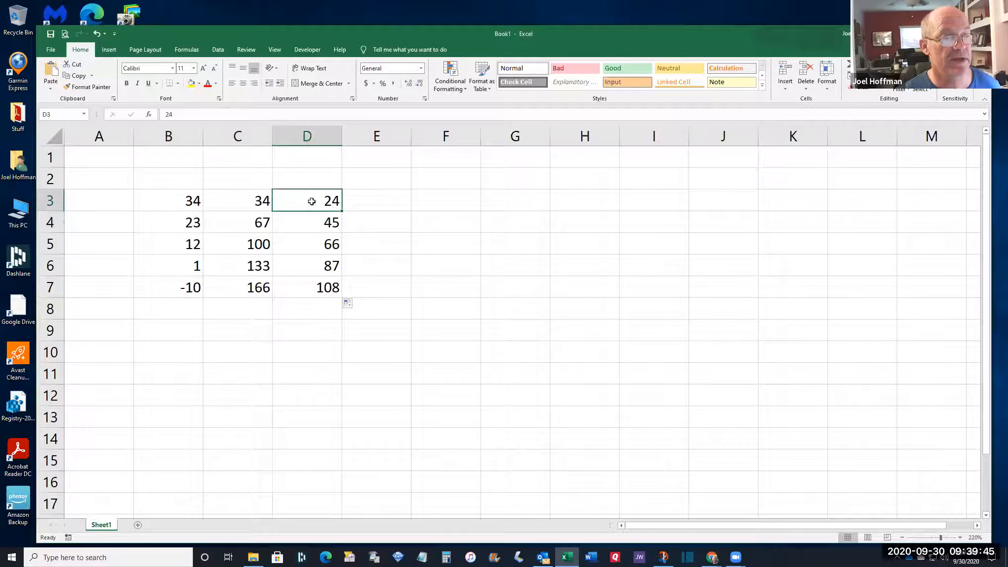
{"action": "left_click", "coordinate": [261, 202]}
{"action": "left_click", "coordinate": [231, 224]}
{"action": "left_click", "coordinate": [192, 224]}
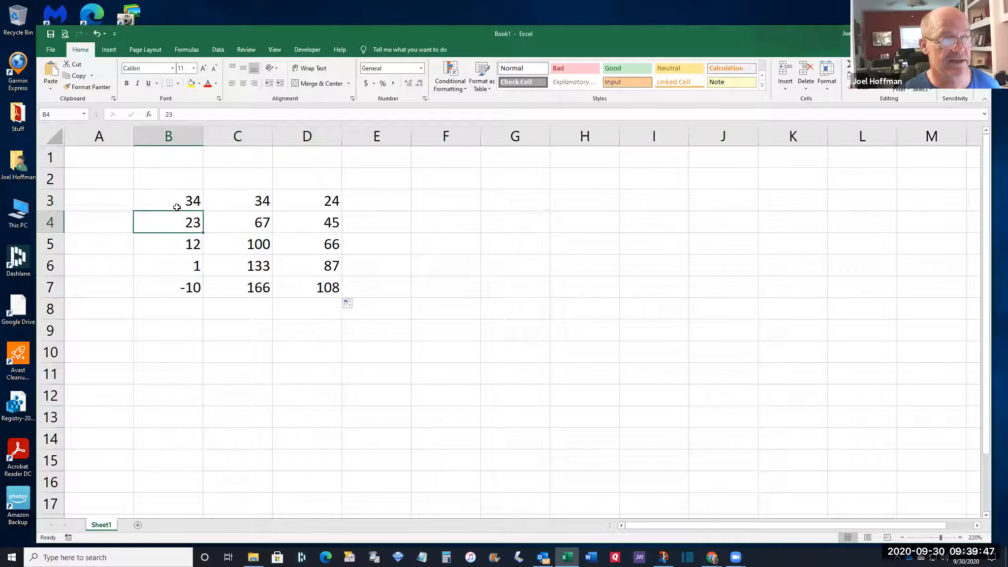
{"action": "left_click", "coordinate": [176, 207]}
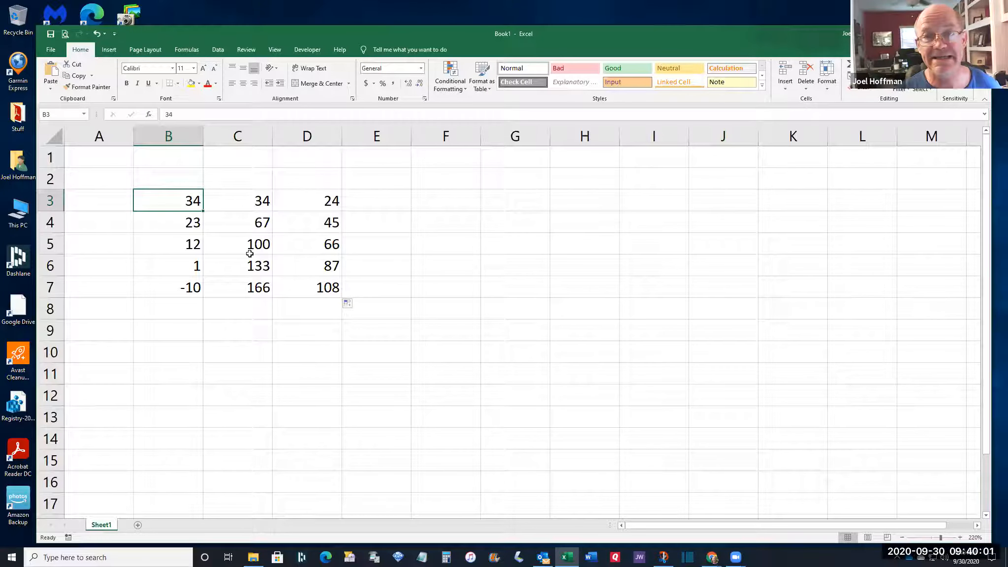
{"action": "left_click_drag", "start_coordinate": [318, 286], "coordinate": [198, 200]}
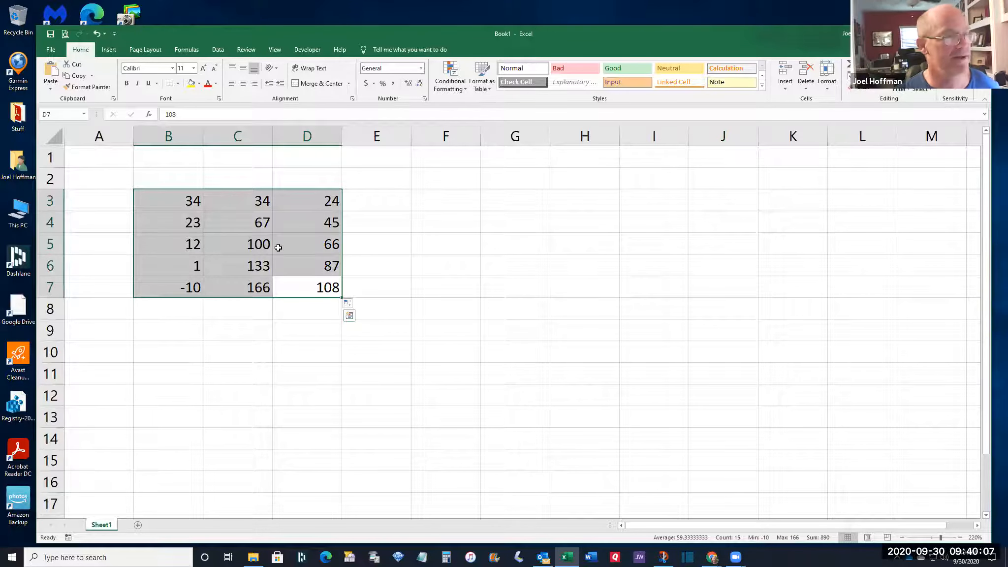
{"action": "left_click", "coordinate": [178, 199]}
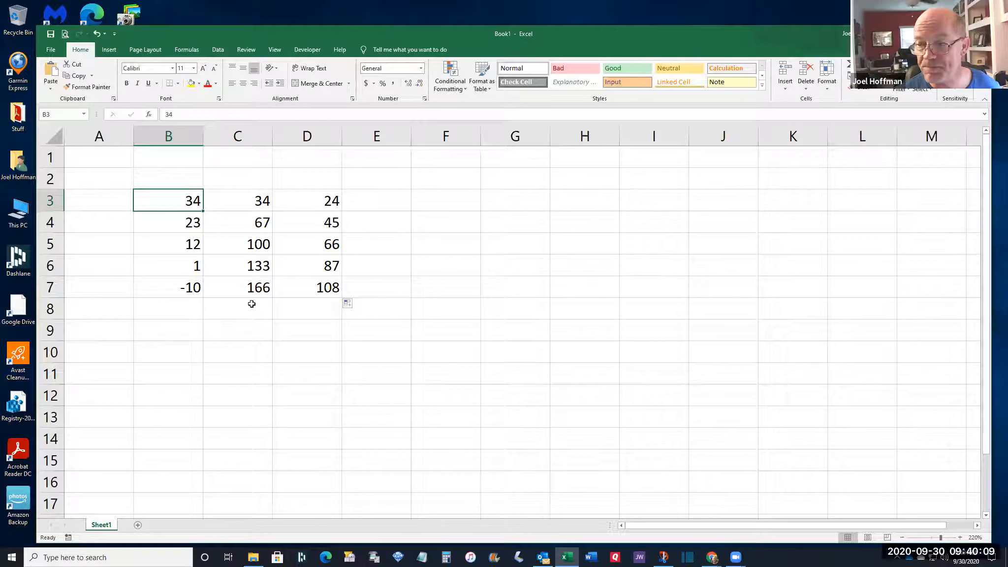
{"action": "left_click", "coordinate": [171, 179]}
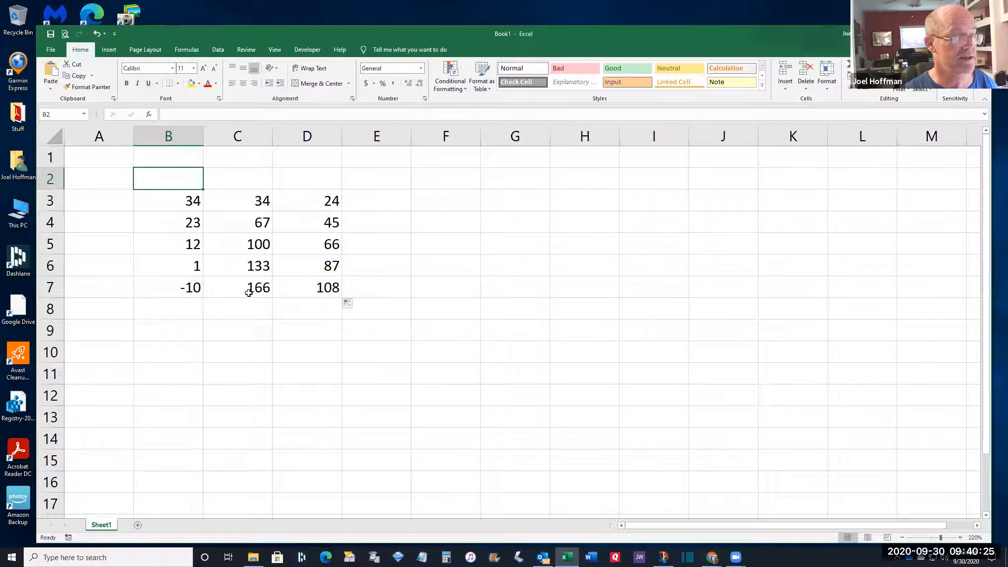
Enter Jan in B2 and Feb in C2 as the first month headers
{"action": "type", "text": "Jan"}
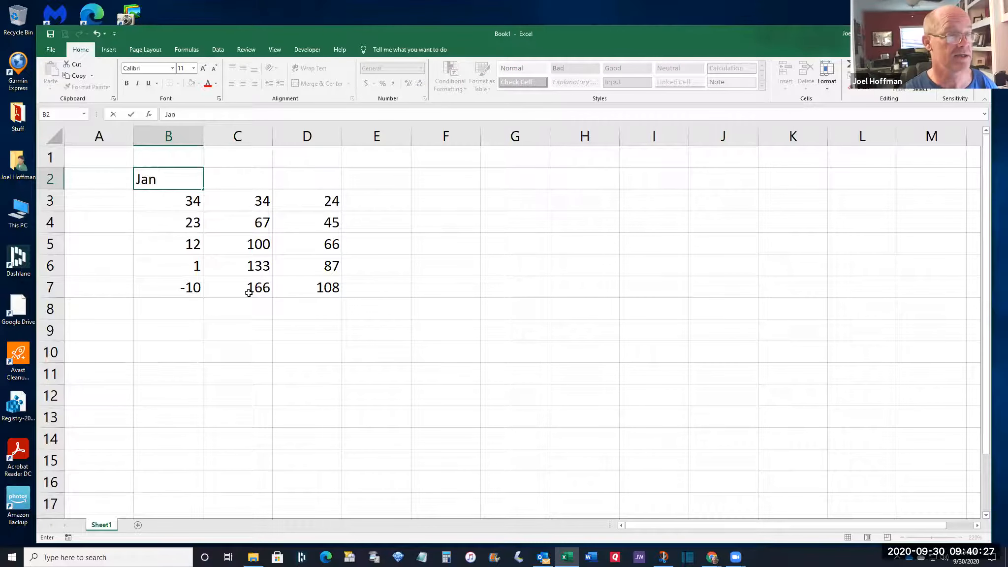
{"action": "key", "text": "Tab"}
{"action": "type", "text": "Feb"}
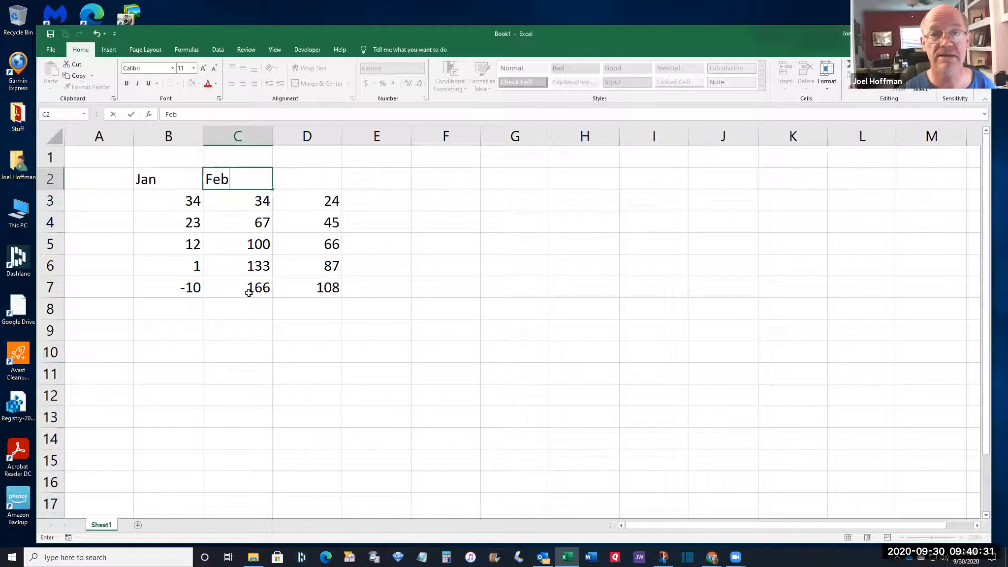
{"action": "key", "text": "Tab"}
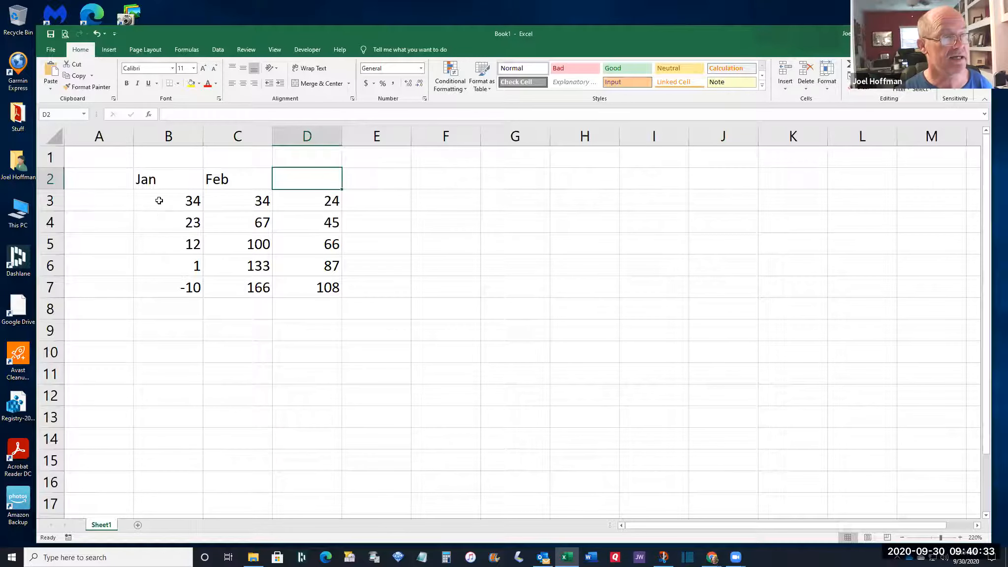
{"action": "left_click", "coordinate": [159, 181]}
{"action": "left_click", "coordinate": [231, 181]}
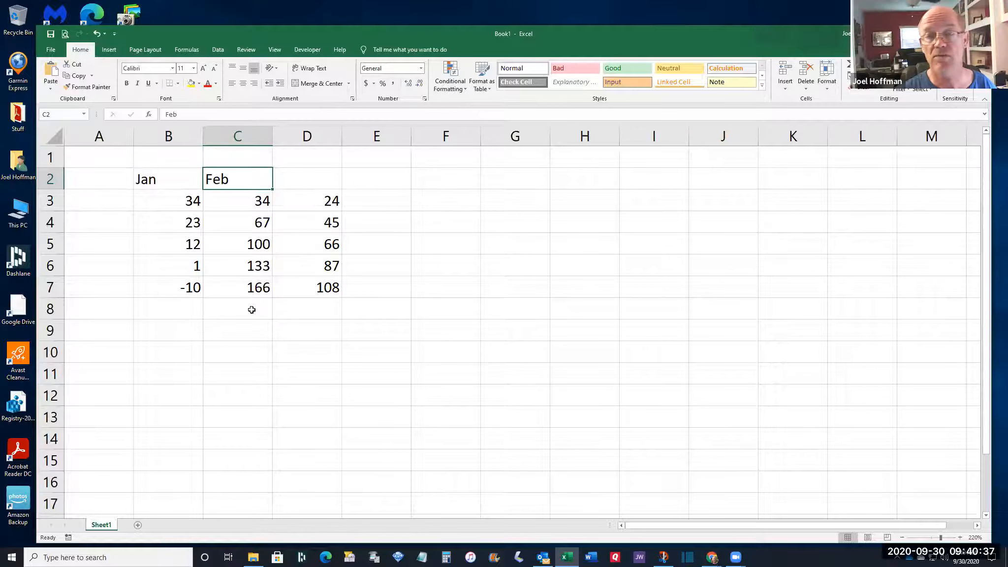
AutoFill the Jan–Feb headers across row 2 so they run through Dec in M2
{"action": "left_click_drag", "start_coordinate": [180, 180], "coordinate": [221, 179]}
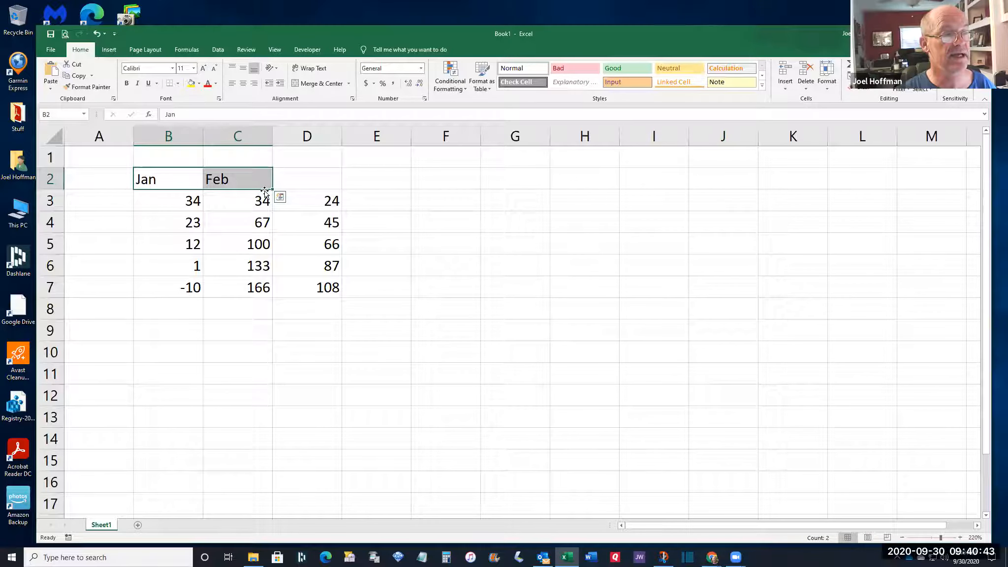
{"action": "left_click_drag", "start_coordinate": [271, 189], "coordinate": [934, 190]}
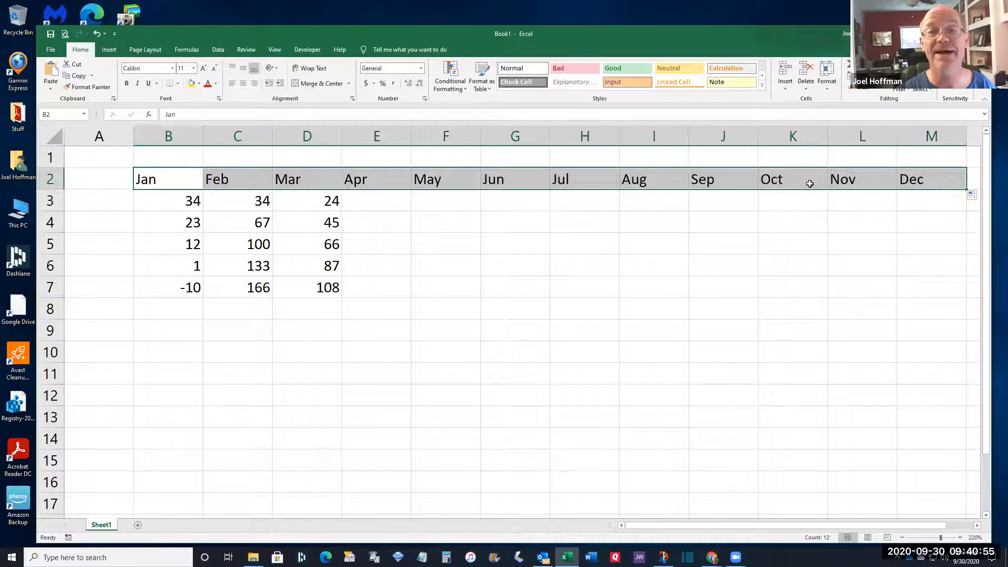
{"action": "left_click", "coordinate": [325, 184]}
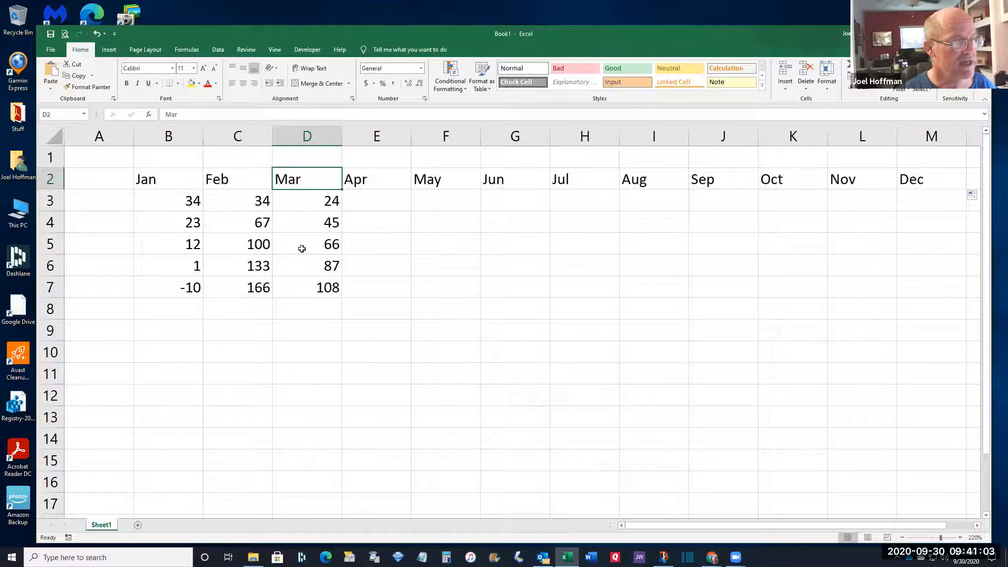
{"action": "left_click", "coordinate": [106, 331]}
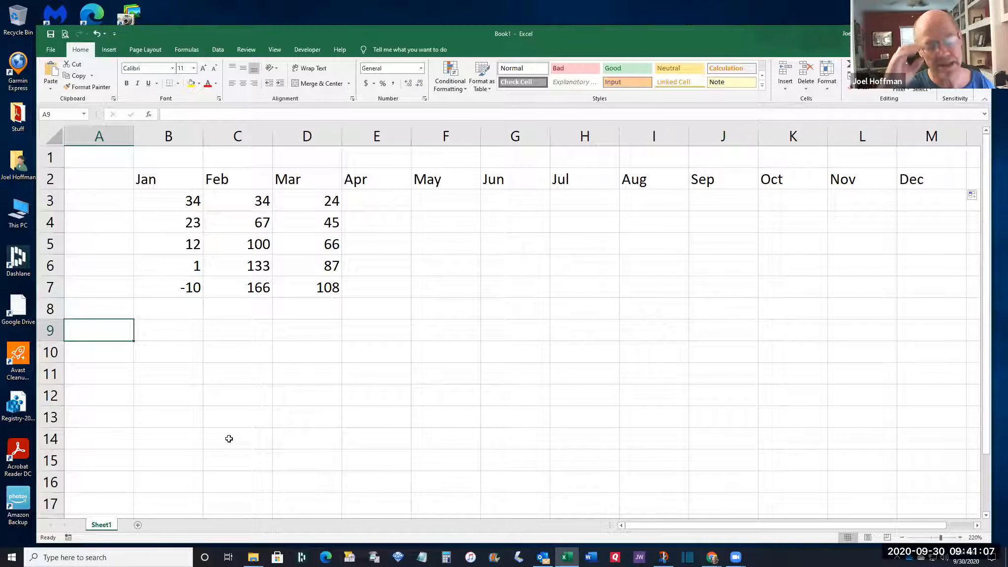
Enter the label Total in cell A9
{"action": "type", "text": "T"}
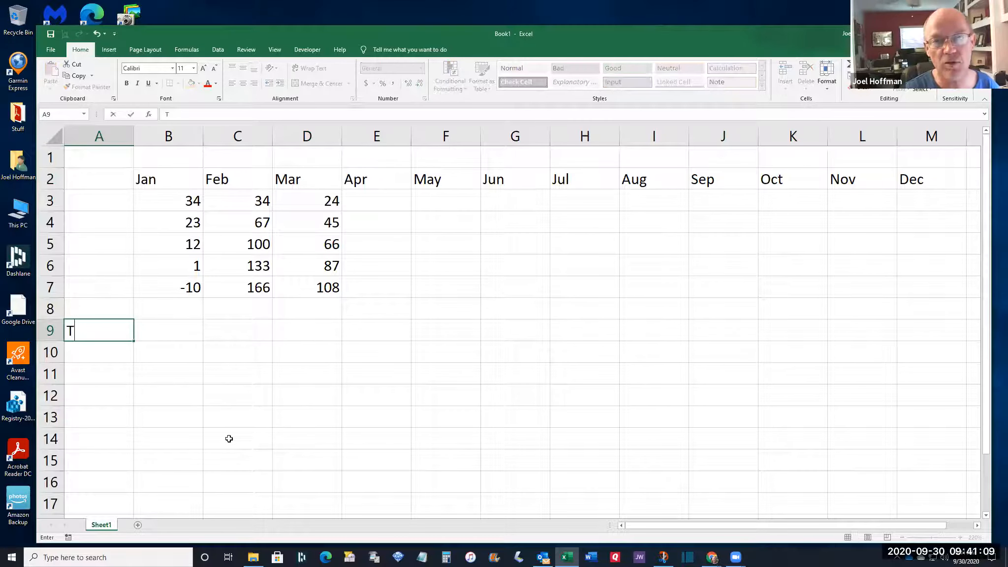
{"action": "type", "text": "otal"}
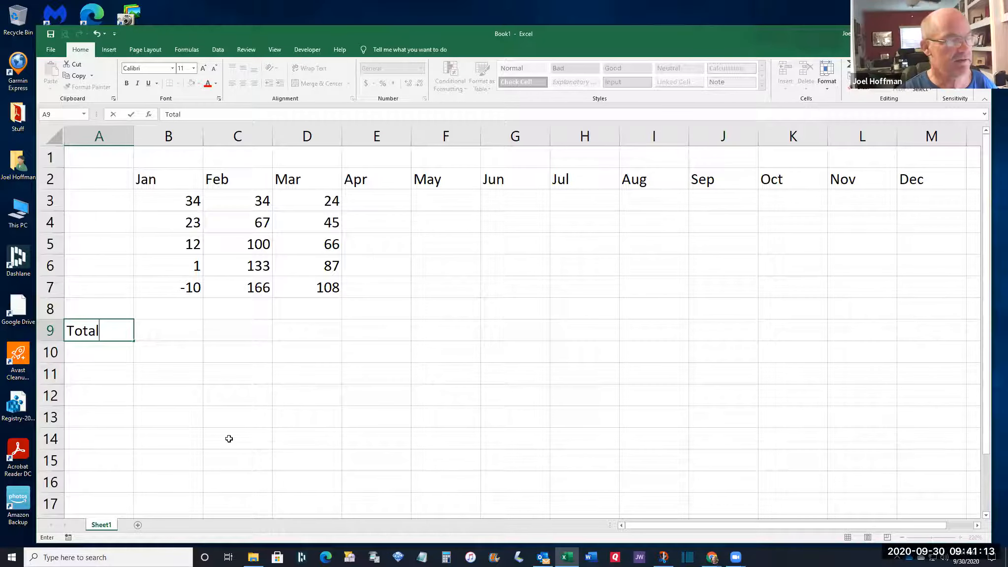
{"action": "key", "text": "Tab"}
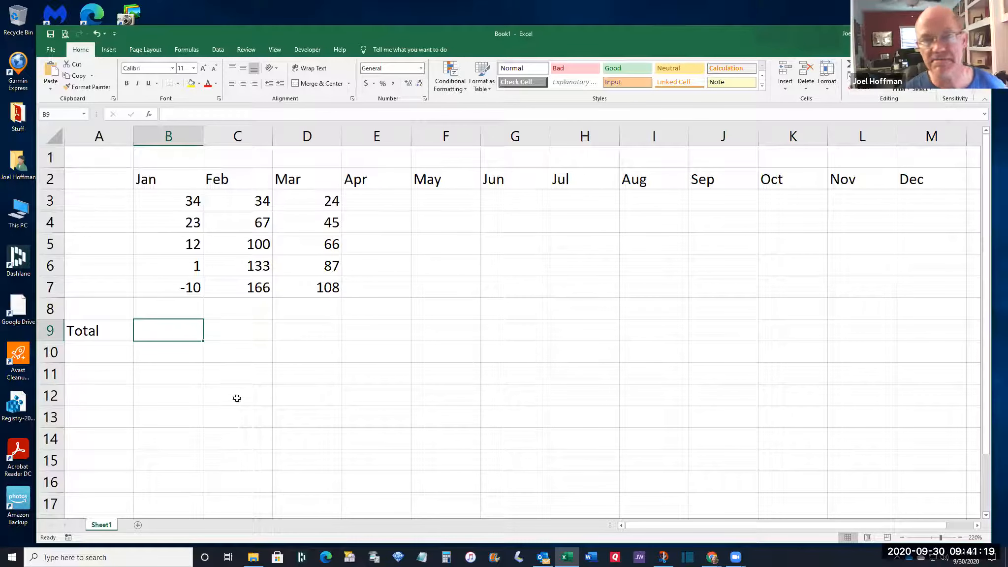
Switch the ribbon to the Formulas commands
{"action": "left_click", "coordinate": [187, 52]}
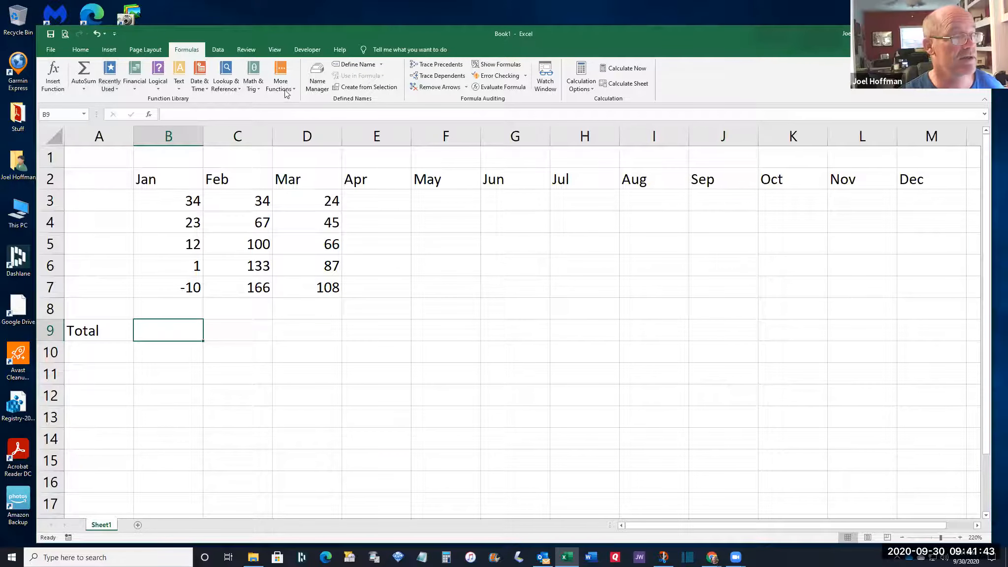
Put an AutoSum =SUM(B3:B8) in B9, giving a Jan total of 60
{"action": "left_click", "coordinate": [85, 90]}
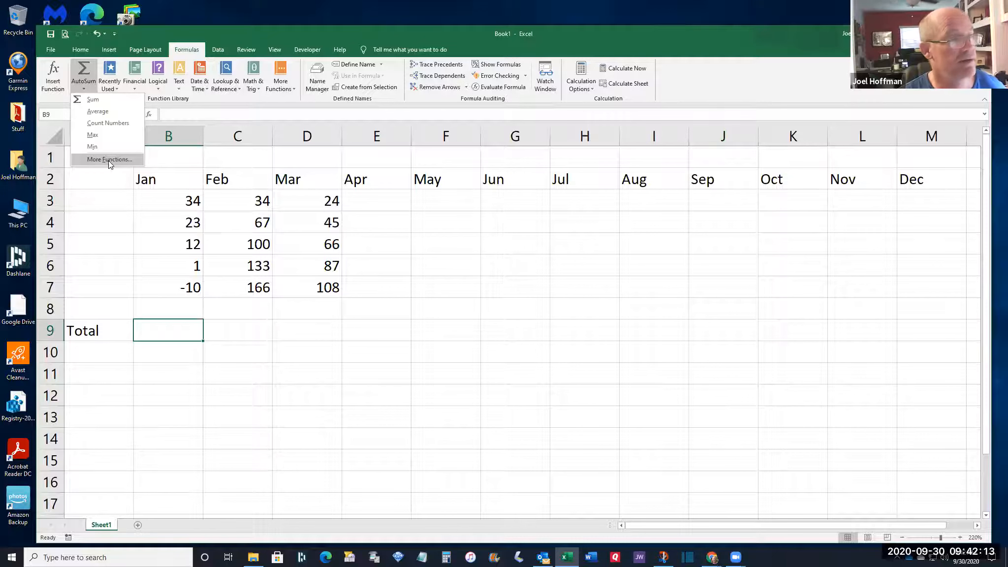
{"action": "left_click", "coordinate": [92, 99]}
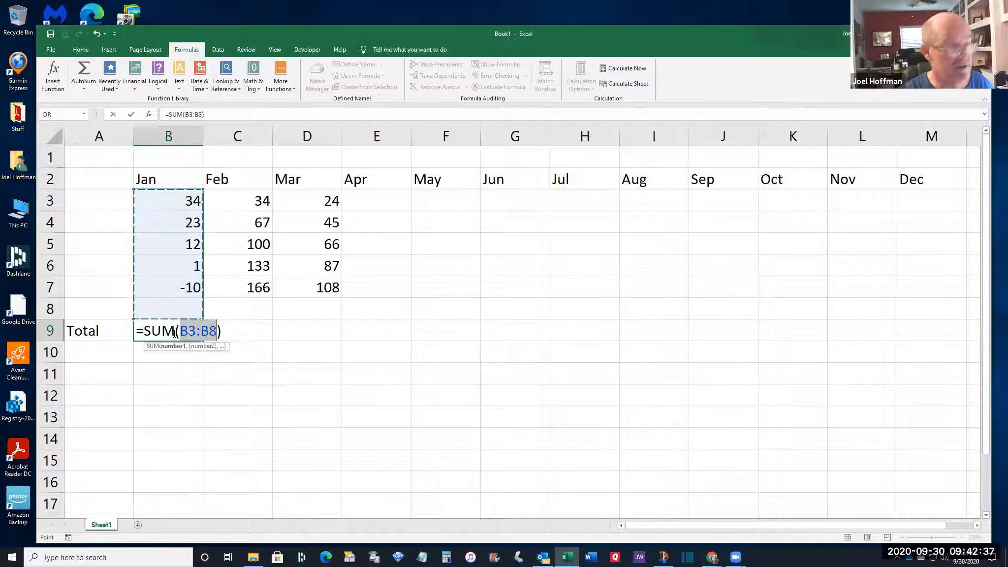
{"action": "key", "text": "Return"}
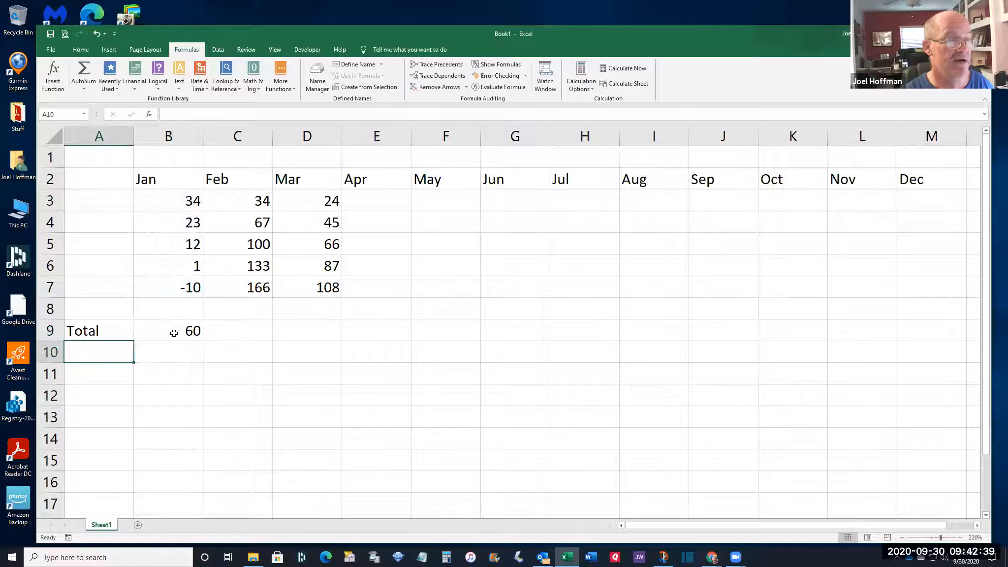
{"action": "left_click", "coordinate": [174, 333]}
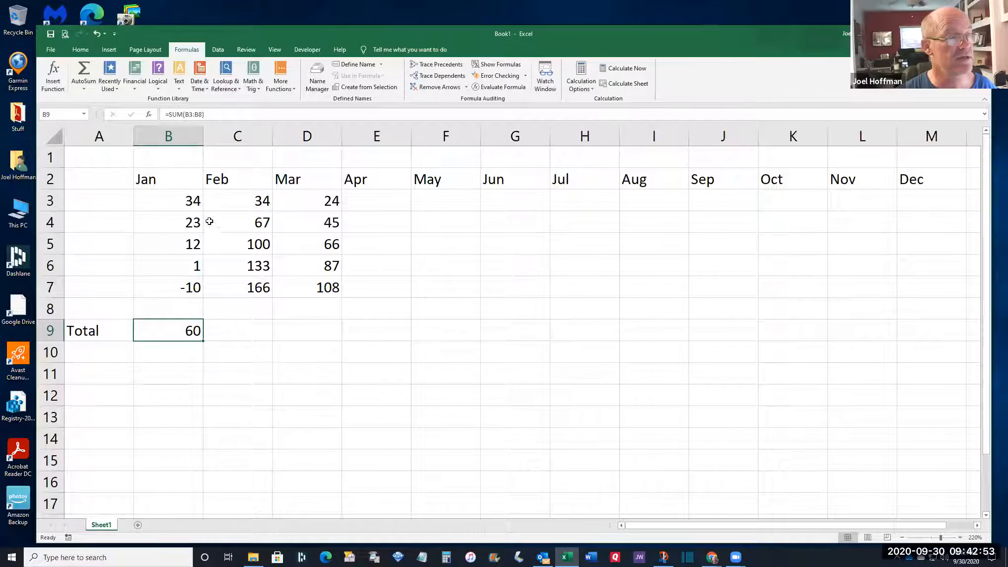
{"action": "left_click_drag", "start_coordinate": [169, 199], "coordinate": [168, 287]}
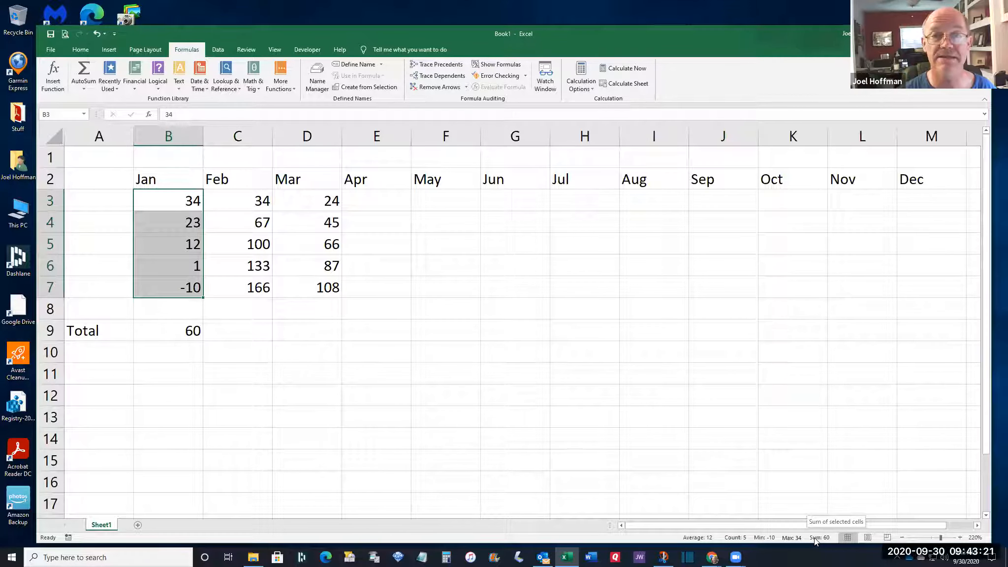
{"action": "left_click", "coordinate": [162, 329]}
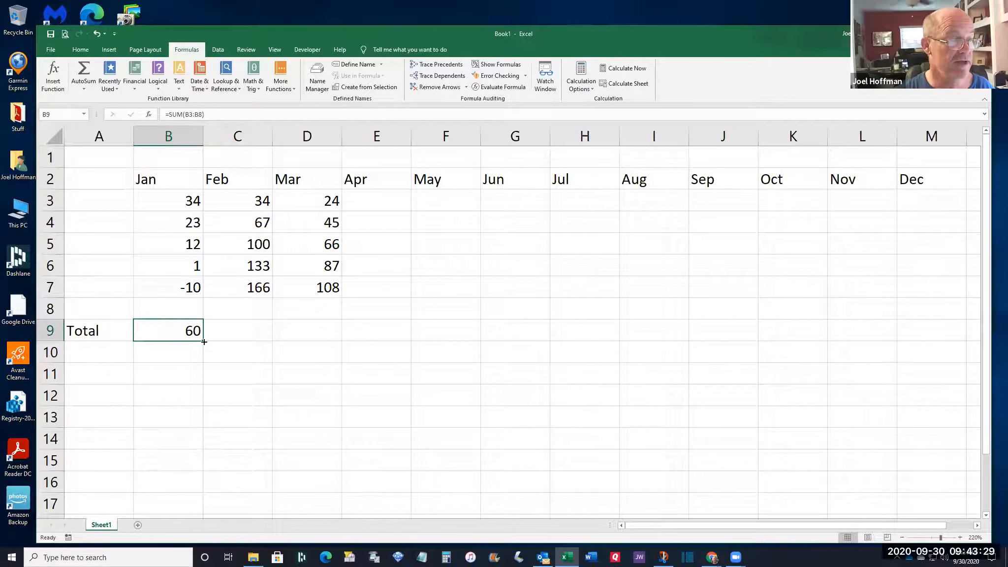
Copy B9's SUM formula across to M9, giving totals 500 for Feb and 330 for Mar
{"action": "left_click_drag", "start_coordinate": [204, 341], "coordinate": [946, 341]}
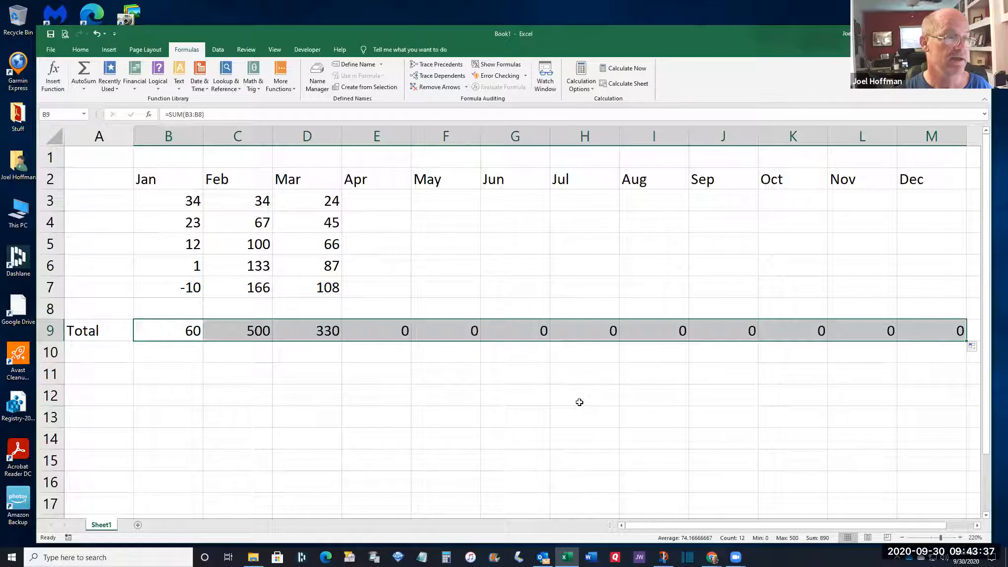
{"action": "left_click", "coordinate": [166, 333]}
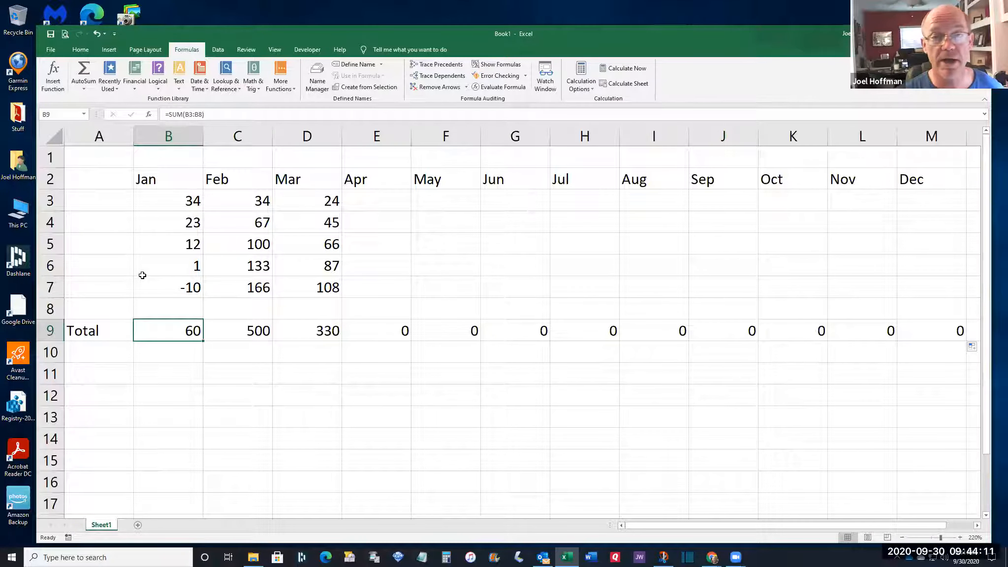
Label A3 'Water Well 1', widen column A, and fill Water Well 2–5 down to A7
{"action": "left_click", "coordinate": [90, 203]}
{"action": "type", "text": "Wa"}
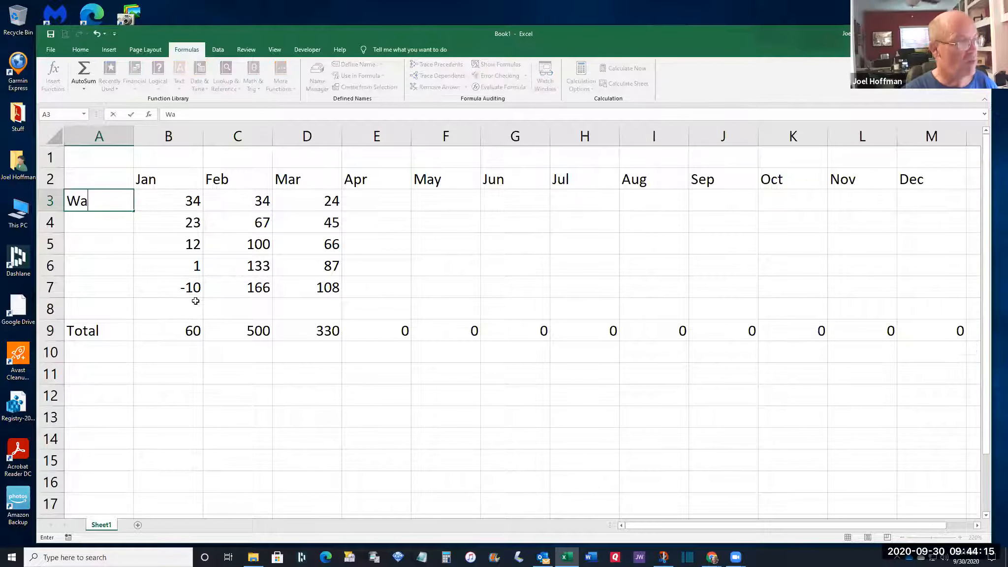
{"action": "type", "text": "ter Wells"}
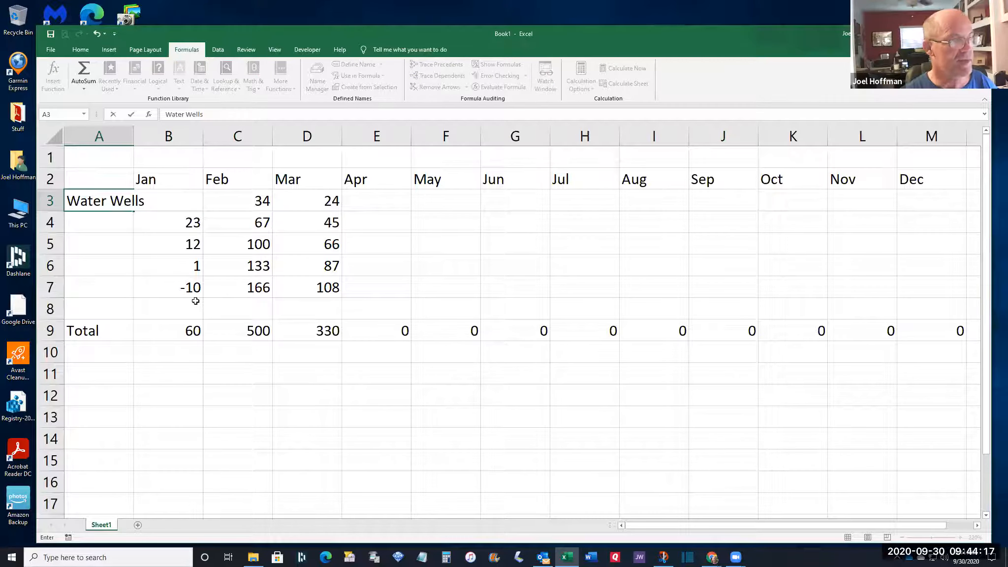
{"action": "key", "text": "BackSpace"}
{"action": "type", "text": "1"}
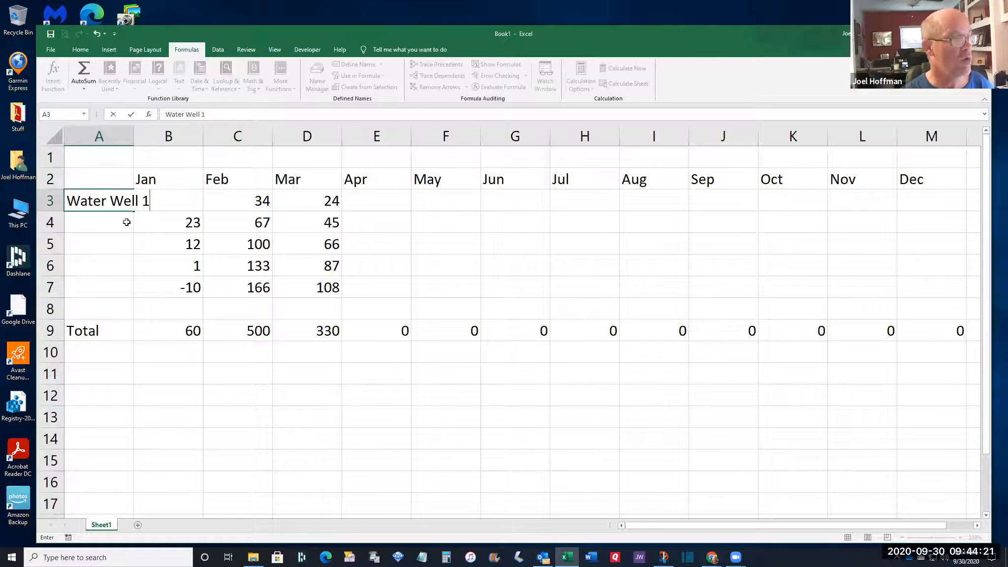
{"action": "left_click", "coordinate": [120, 185]}
{"action": "left_click_drag", "start_coordinate": [134, 138], "coordinate": [167, 138]}
{"action": "left_click", "coordinate": [162, 206]}
{"action": "left_click_drag", "start_coordinate": [166, 216], "coordinate": [166, 298]}
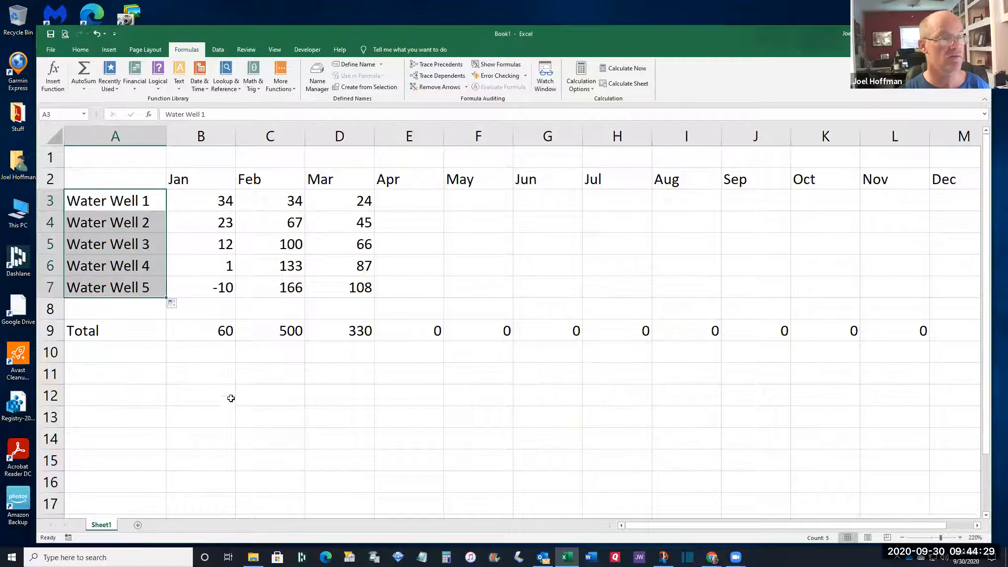
{"action": "left_click", "coordinate": [226, 208]}
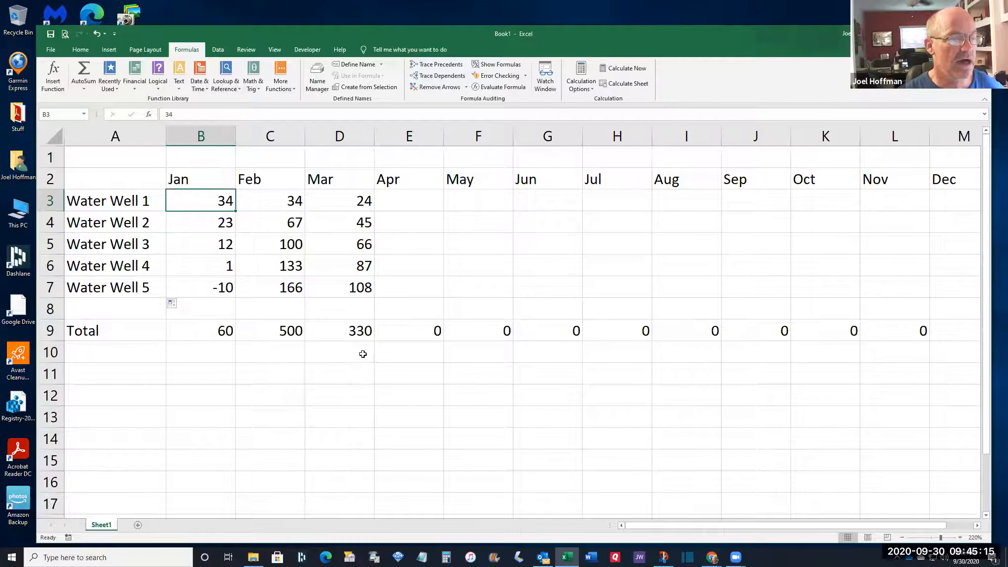
Select A2:M9 with headers, well labels and totals, and copy it
{"action": "left_click", "coordinate": [117, 178]}
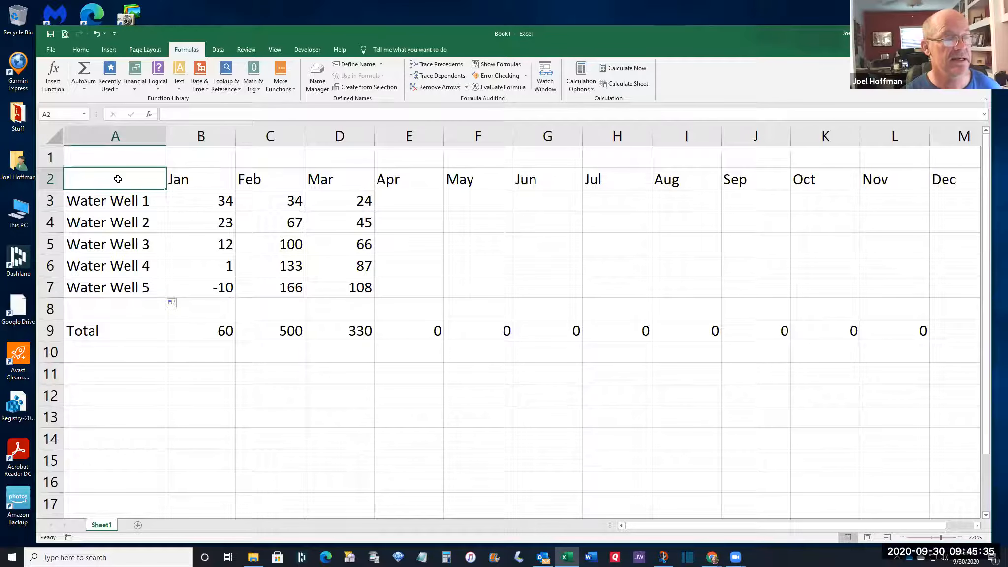
{"action": "left_click_drag", "start_coordinate": [108, 174], "coordinate": [929, 333]}
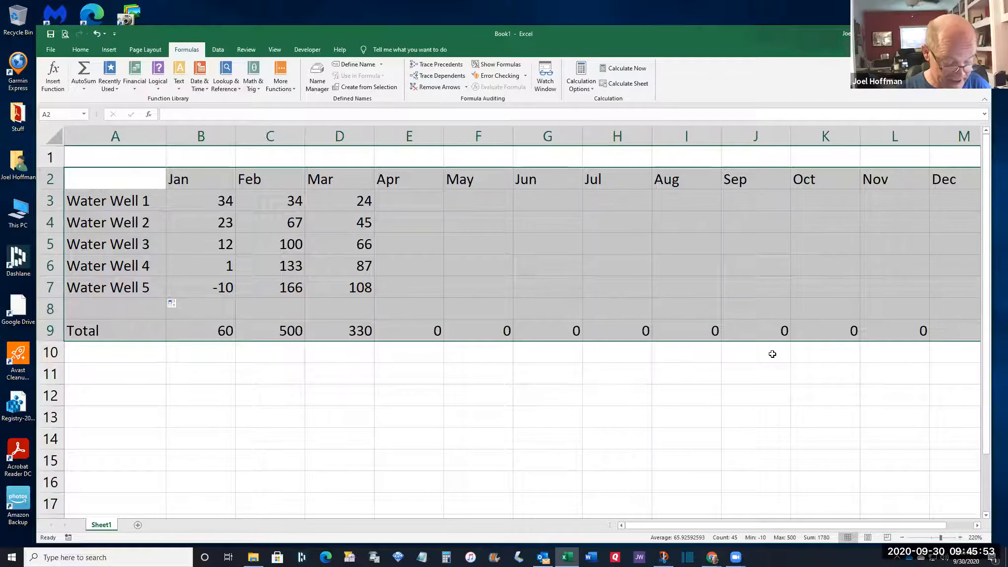
{"action": "key", "text": "ctrl+c"}
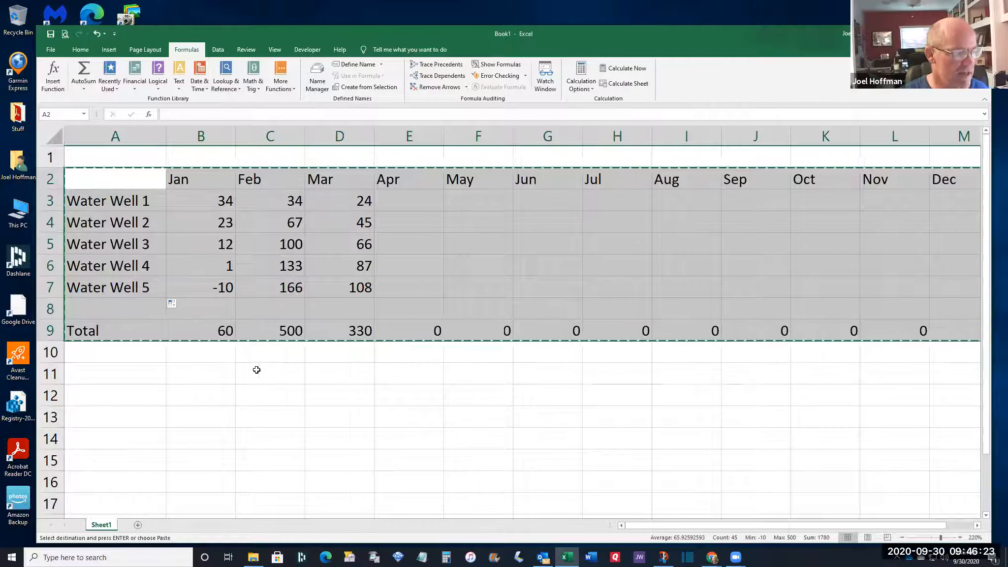
Add a blank Sheet2, zoom it to 220%, and select cell A2 for pasting
{"action": "left_click", "coordinate": [139, 526]}
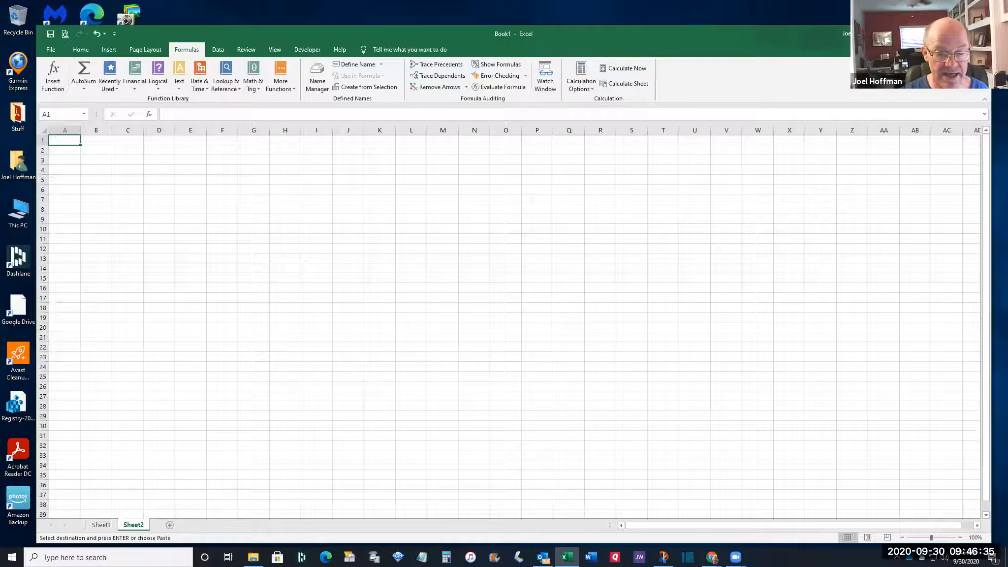
{"action": "left_click", "coordinate": [960, 537]}
{"action": "left_click", "coordinate": [960, 537]}
{"action": "left_click", "coordinate": [960, 537]}
{"action": "left_click", "coordinate": [960, 537]}
{"action": "left_click", "coordinate": [961, 537]}
{"action": "left_click", "coordinate": [961, 536]}
{"action": "left_click", "coordinate": [961, 537]}
{"action": "left_click", "coordinate": [961, 537]}
{"action": "left_click", "coordinate": [961, 537]}
{"action": "left_click", "coordinate": [960, 537]}
{"action": "left_click", "coordinate": [961, 537]}
{"action": "left_click", "coordinate": [961, 537]}
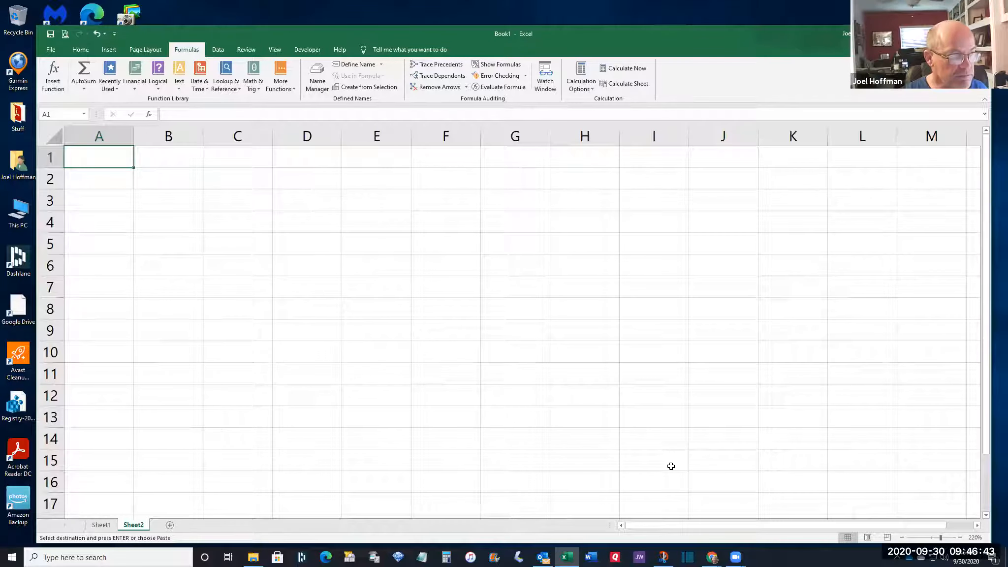
{"action": "left_click", "coordinate": [98, 178]}
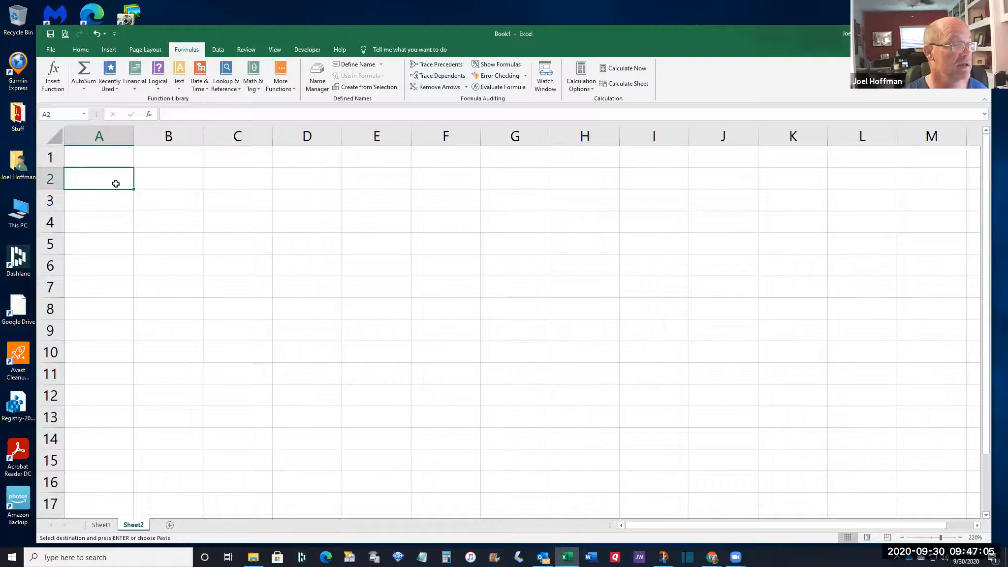
Paste the copied well table into Sheet2 and widen column A to fit the well names
{"action": "key", "text": "ctrl+v"}
{"action": "key", "text": "ctrl"}
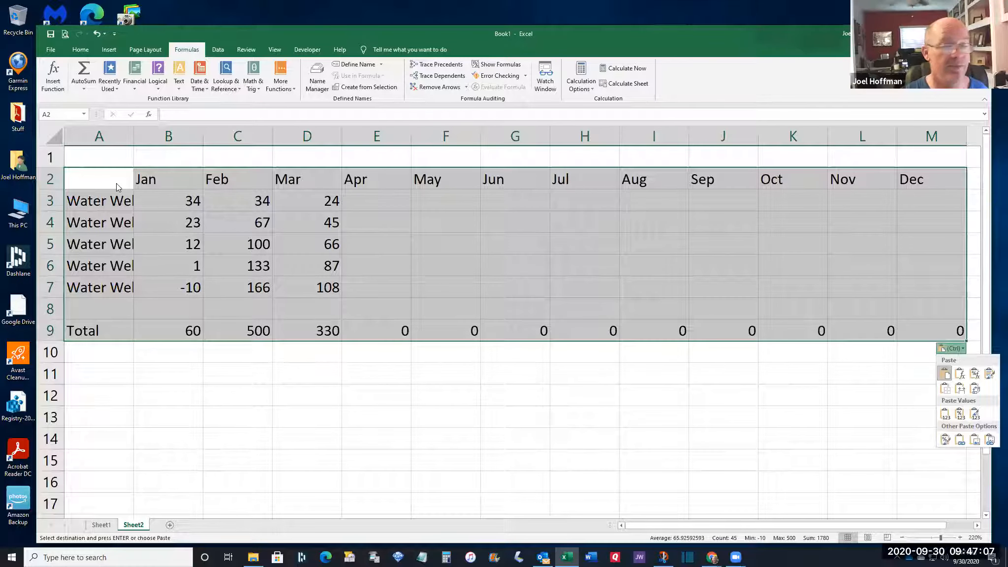
{"action": "key", "text": "Escape"}
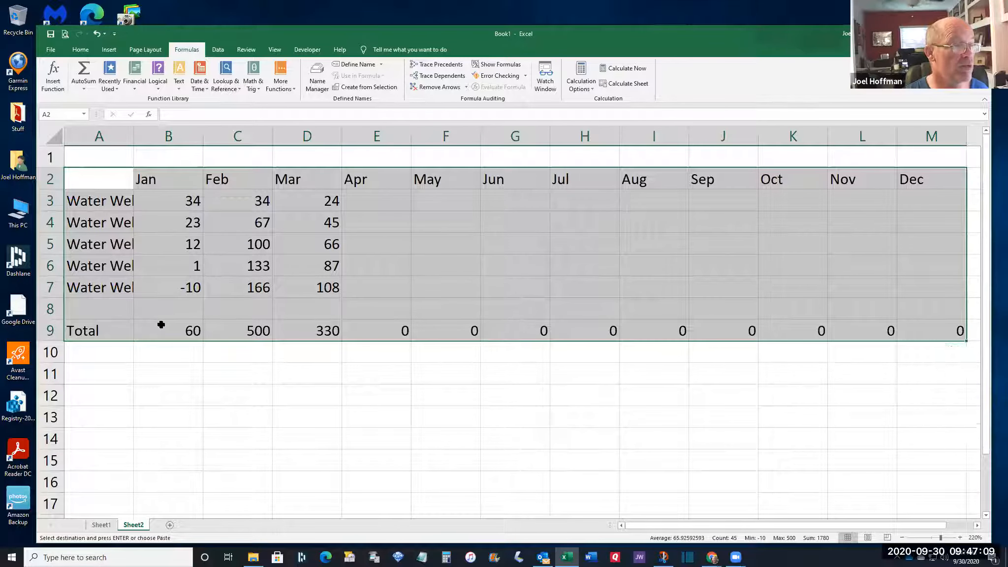
{"action": "left_click", "coordinate": [144, 162]}
{"action": "left_click_drag", "start_coordinate": [134, 136], "coordinate": [181, 138]}
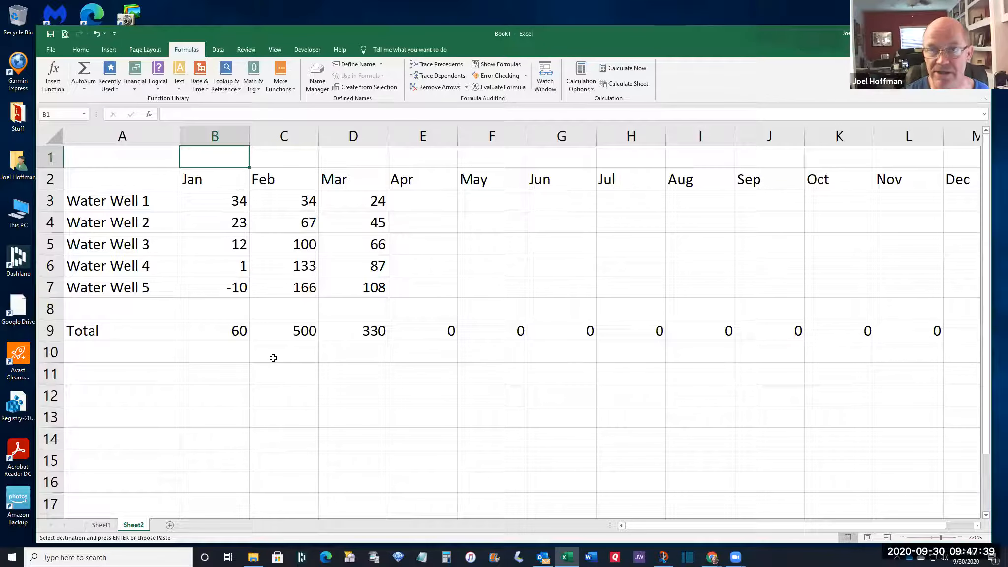
Rename the Sheet2 tab to 'Real Data'
{"action": "double_click", "coordinate": [133, 525]}
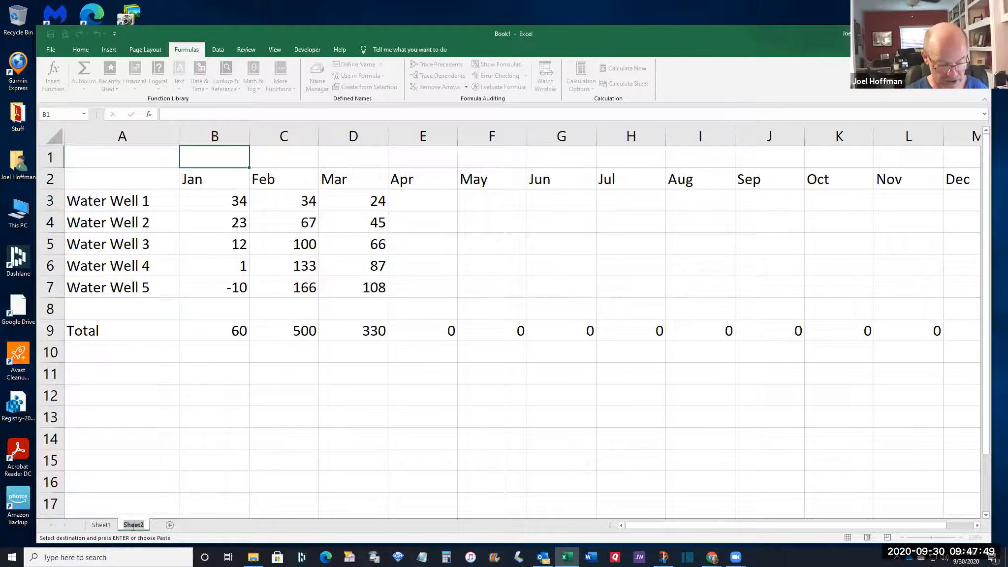
{"action": "type", "text": "Re"}
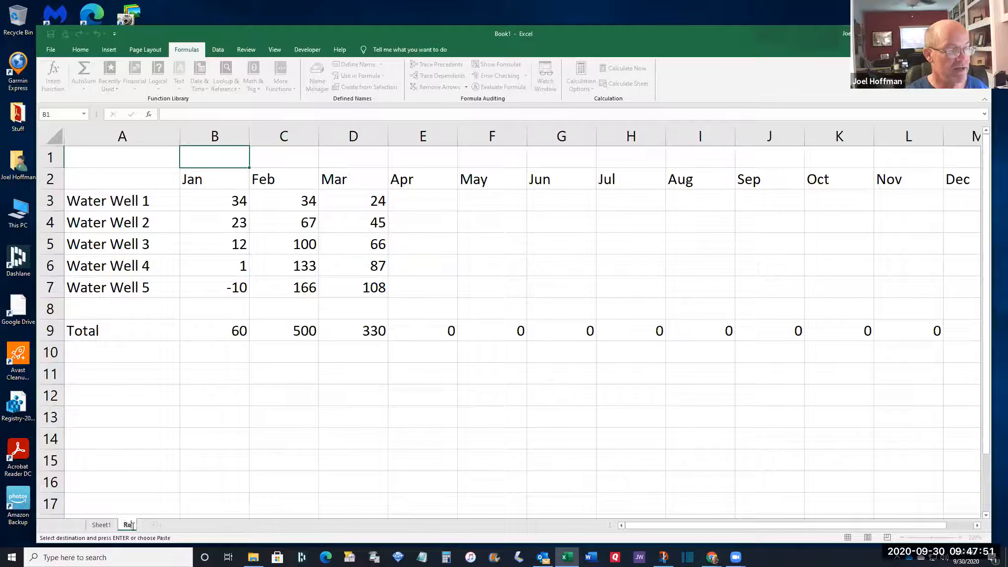
{"action": "type", "text": "al Data"}
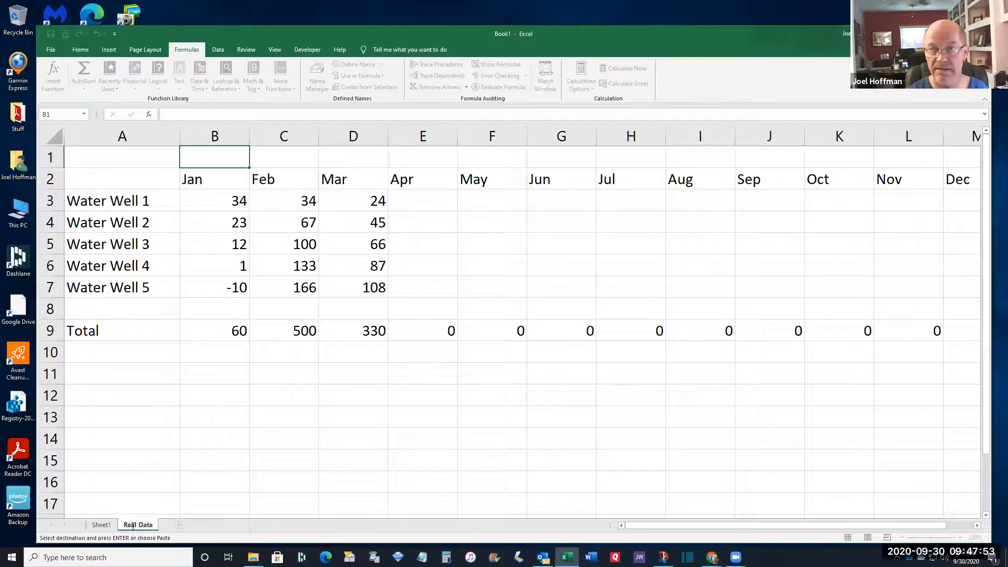
{"action": "left_click", "coordinate": [124, 487]}
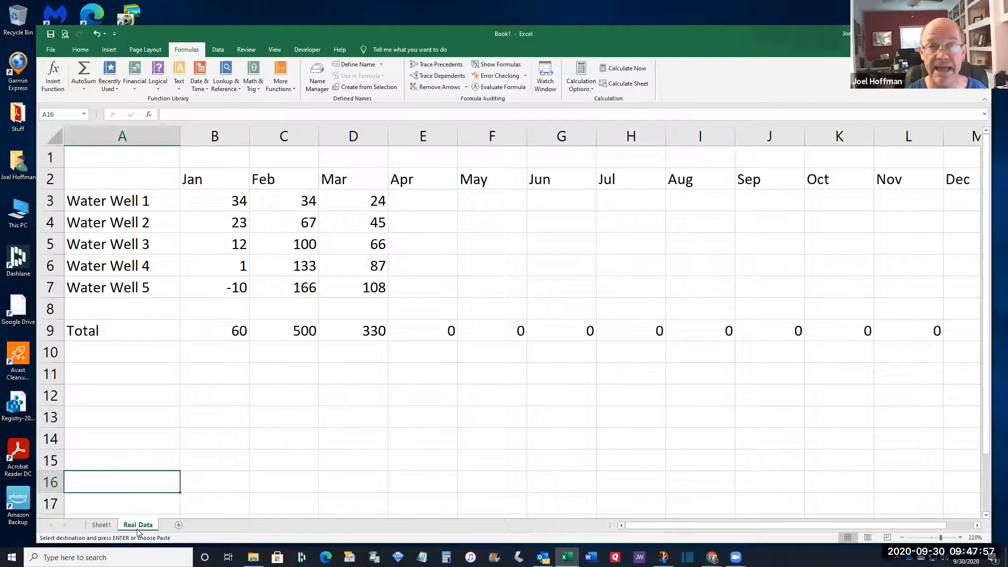
Rename Sheet1 to 'What If' and clear the leftover copy marquee
{"action": "left_click", "coordinate": [106, 527]}
{"action": "type", "text": "What If"}
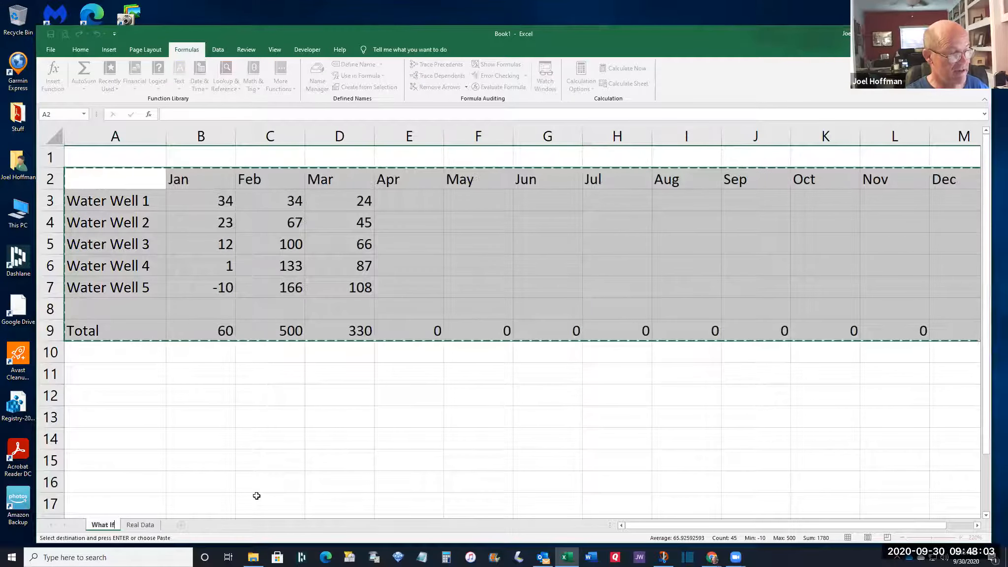
{"action": "left_click", "coordinate": [194, 464]}
{"action": "left_click", "coordinate": [146, 446]}
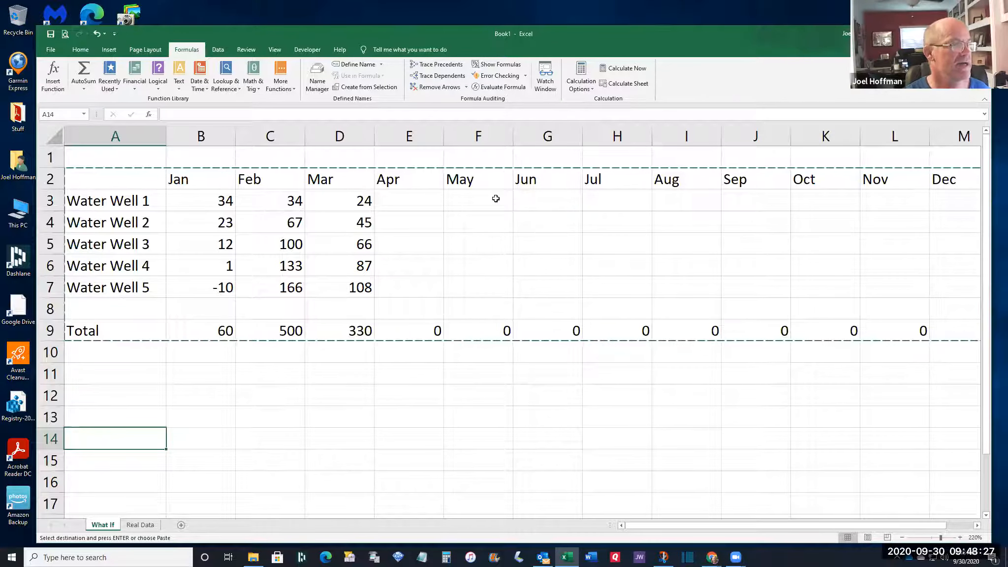
{"action": "key", "text": "Escape"}
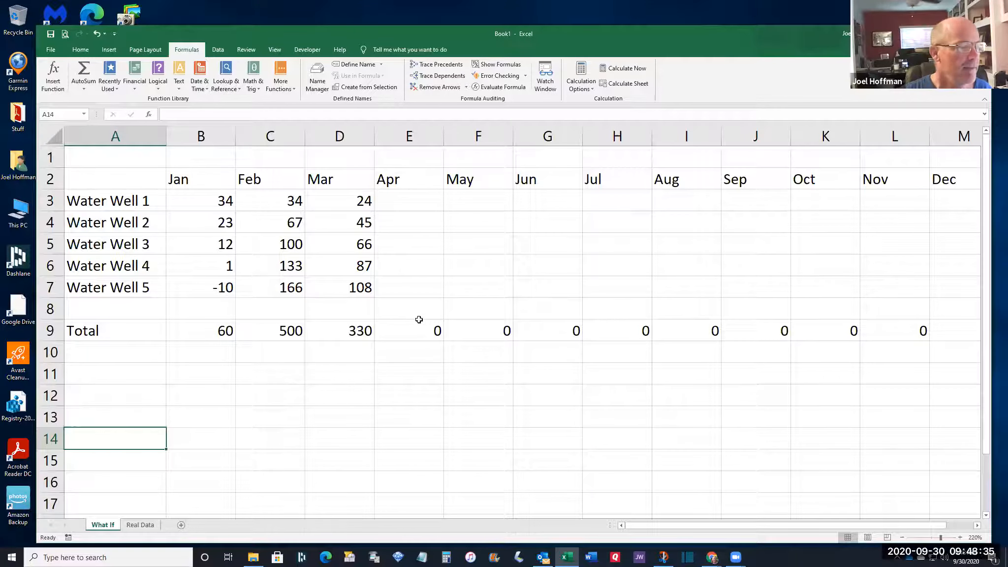
{"action": "left_click", "coordinate": [214, 157]}
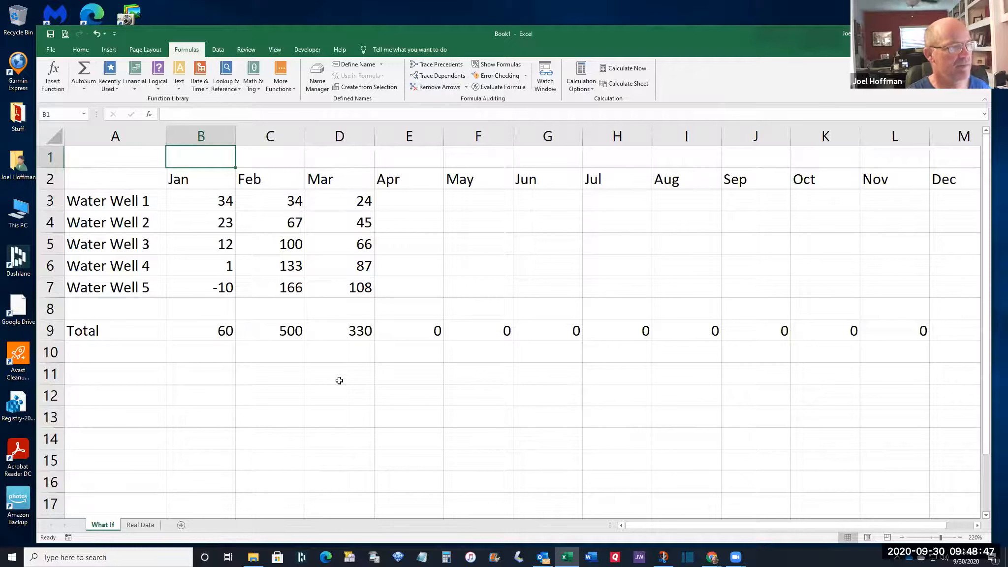
Enter the heading 'What if?' in cell B1 of the What If sheet
{"action": "type", "text": "What if?"}
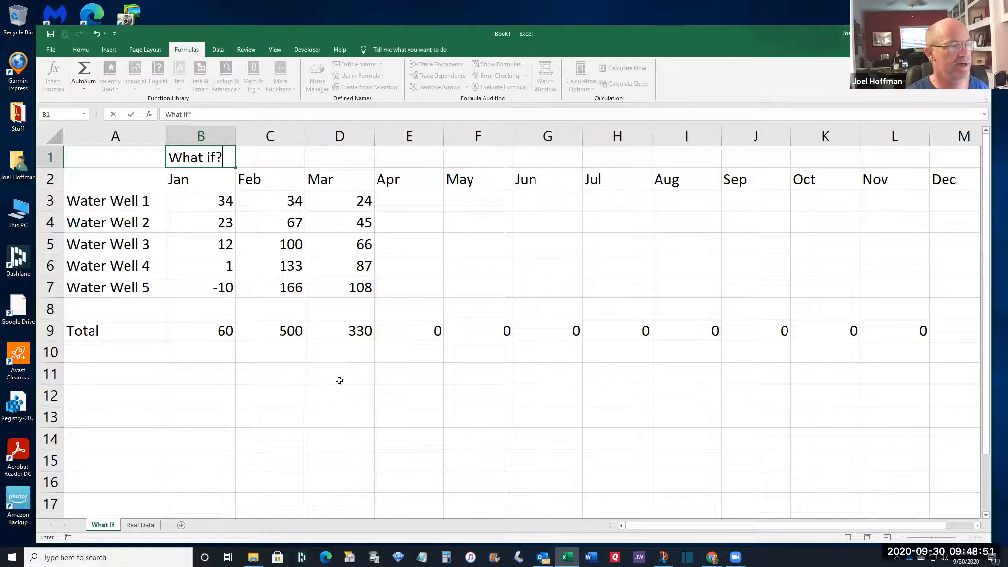
{"action": "key", "text": "Tab"}
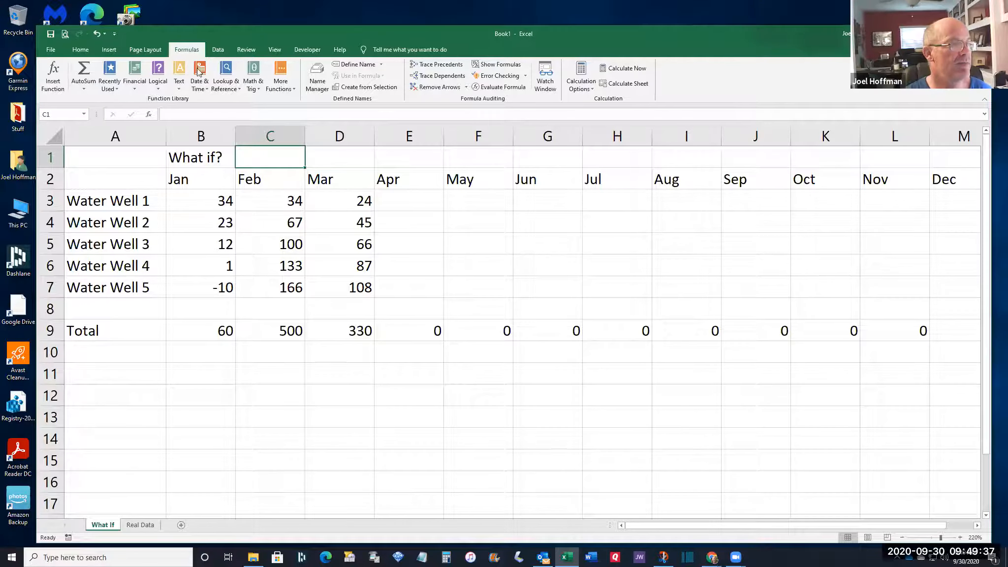
{"action": "left_click", "coordinate": [83, 53]}
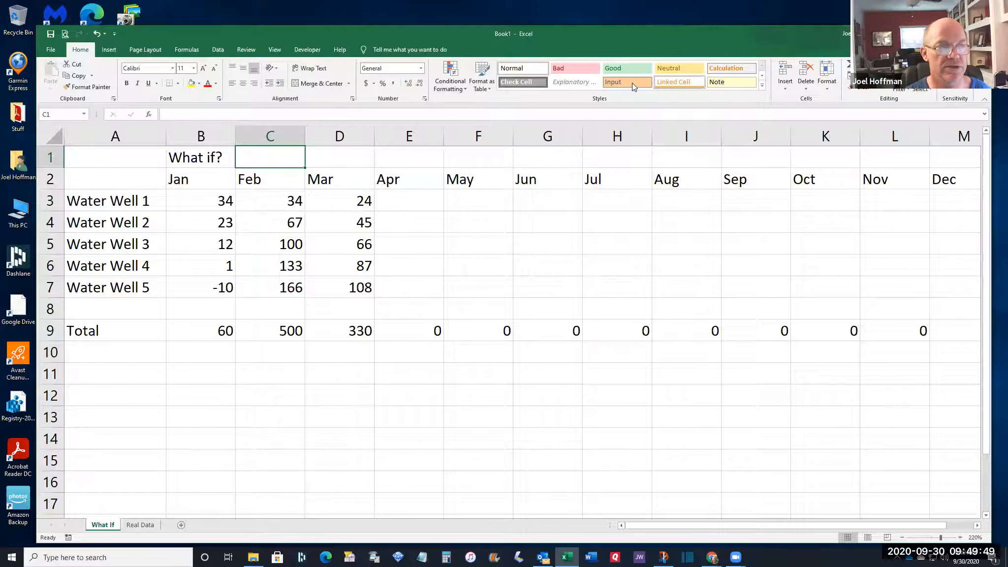
Format C1 as a percentage and enter 15 so it shows 15%
{"action": "left_click", "coordinate": [383, 84]}
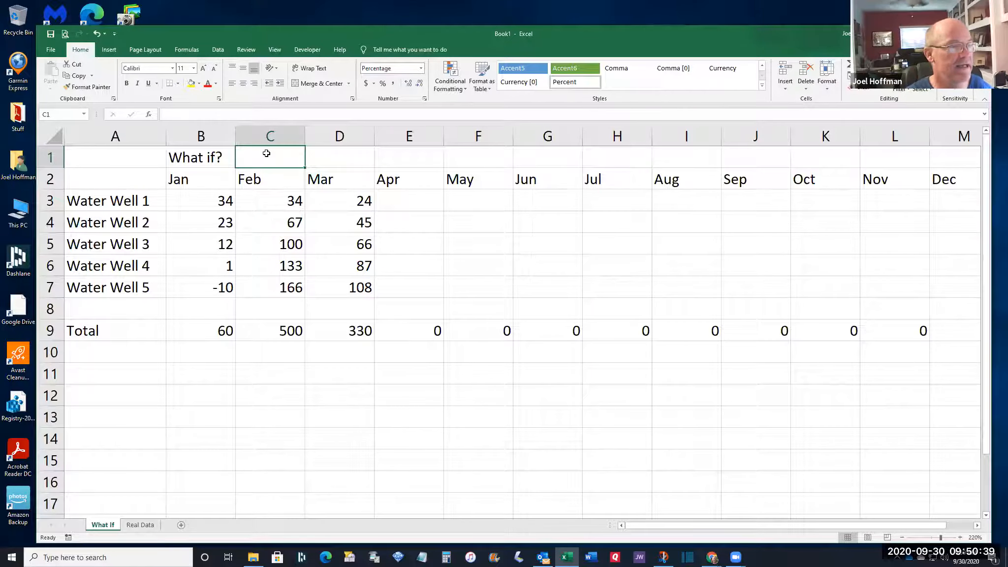
{"action": "type", "text": "15"}
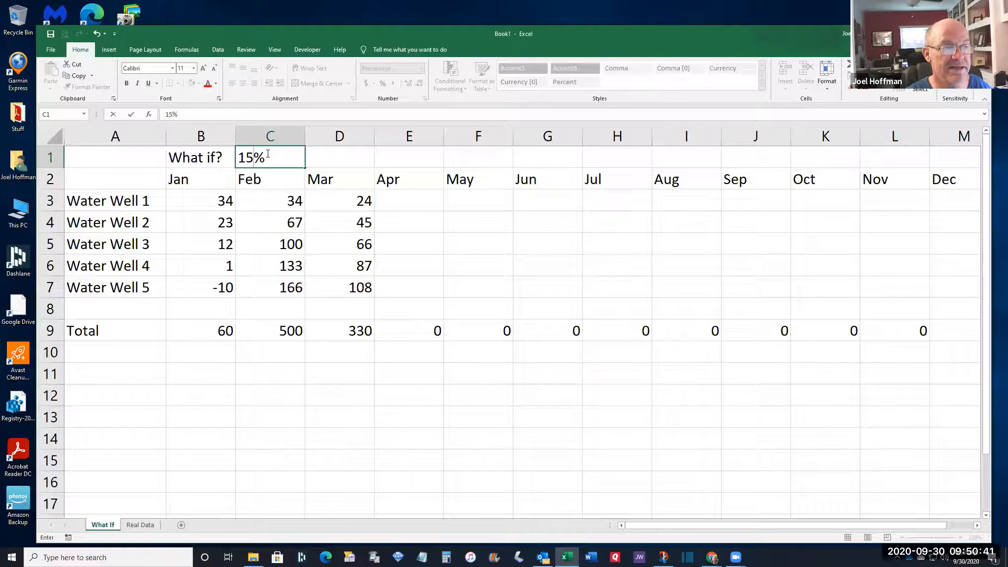
{"action": "key", "text": "Return"}
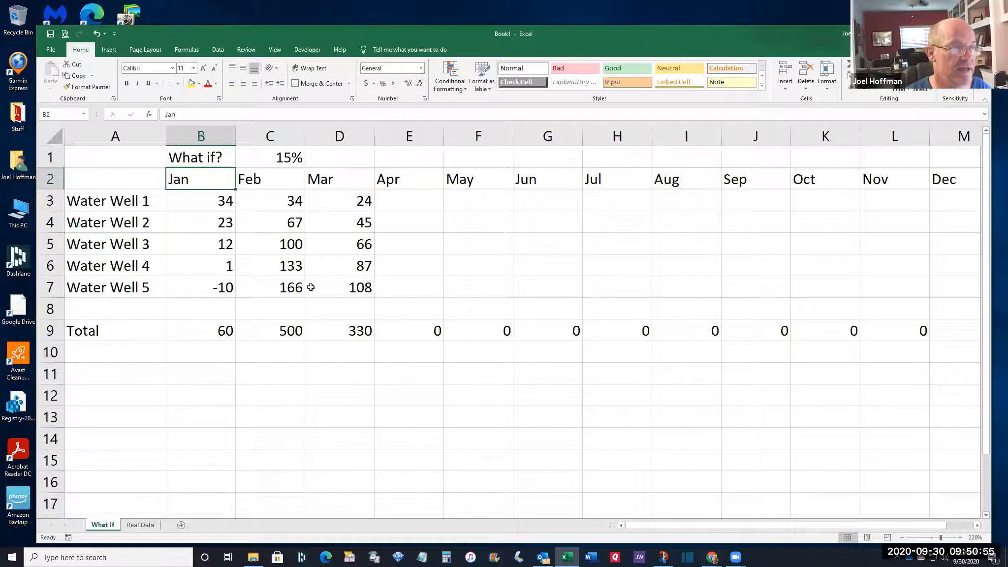
Delete the copied well values in B3:F7 so every monthly Total reads 0
{"action": "left_click", "coordinate": [278, 157]}
{"action": "left_click_drag", "start_coordinate": [203, 198], "coordinate": [938, 288]}
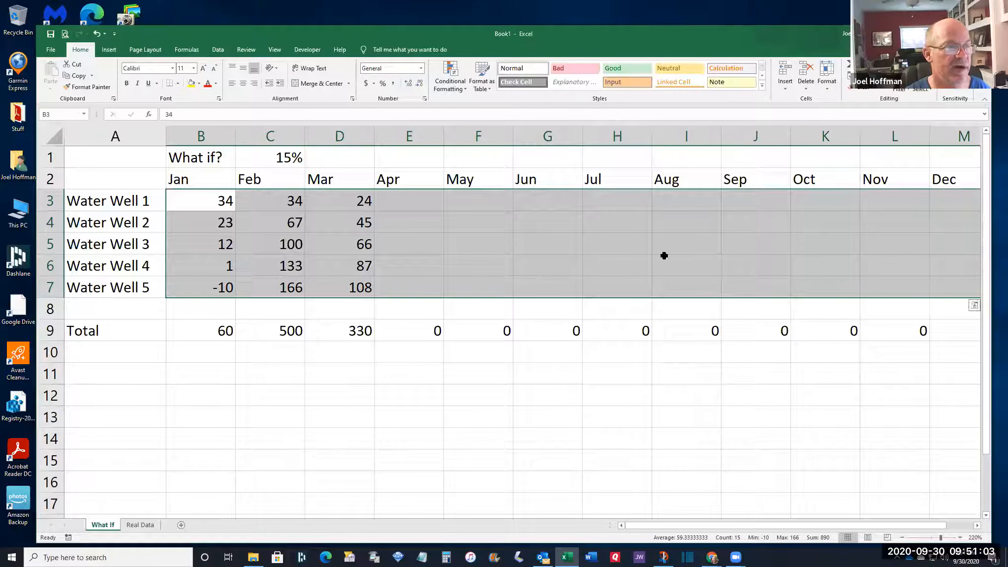
{"action": "left_click", "coordinate": [278, 157]}
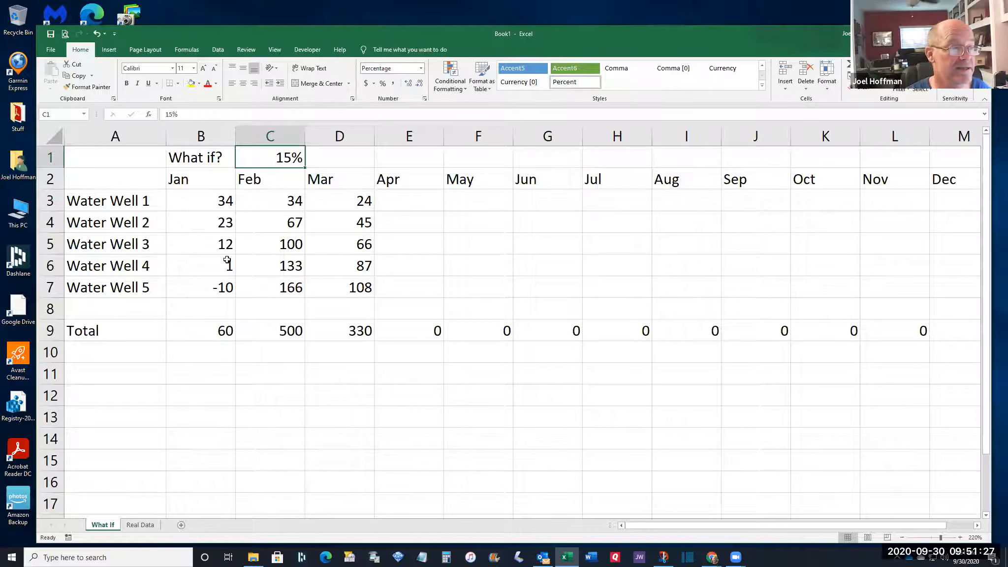
{"action": "left_click", "coordinate": [206, 203]}
{"action": "left_click_drag", "start_coordinate": [207, 204], "coordinate": [476, 291]}
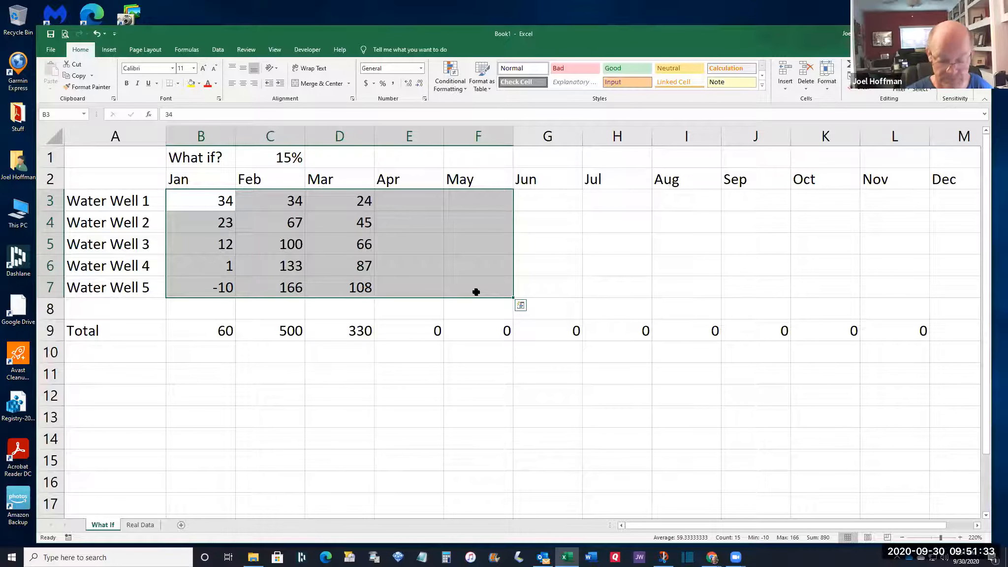
{"action": "key", "text": "Delete"}
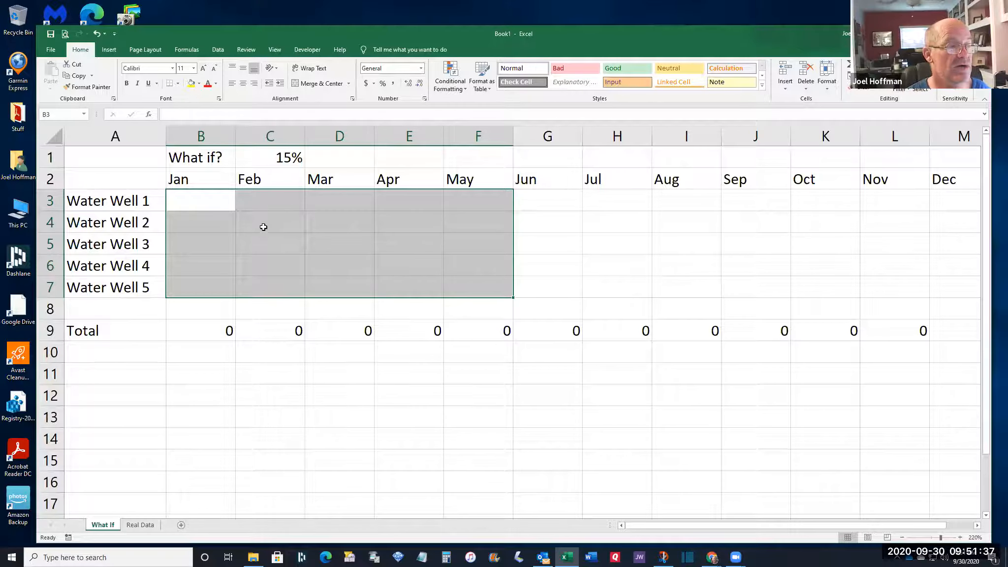
{"action": "left_click", "coordinate": [206, 200]}
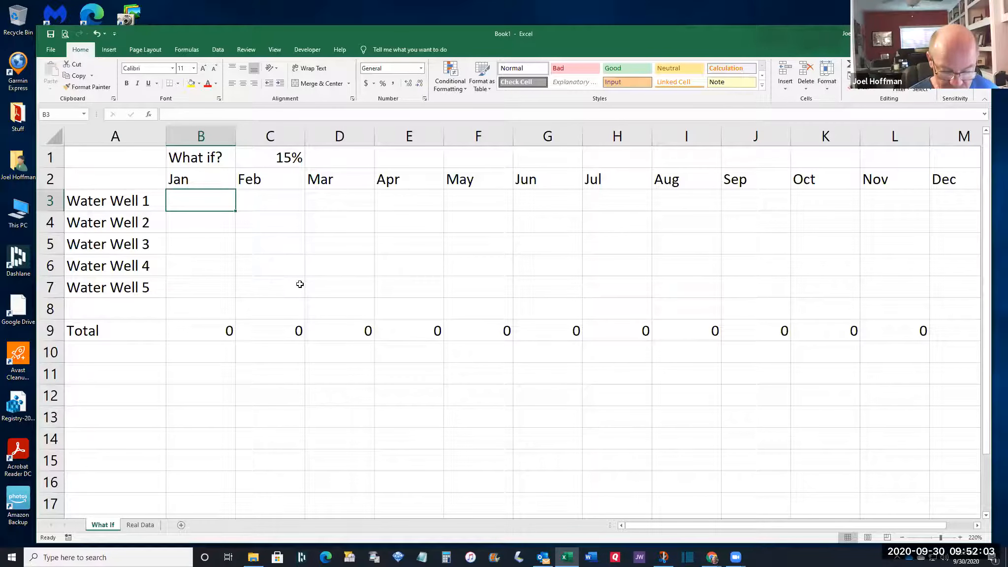
Enter =C1*'Real Data'!B3 in What If cell B3, giving 5.1 for Water Well 1 in Jan
{"action": "type", "text": "="}
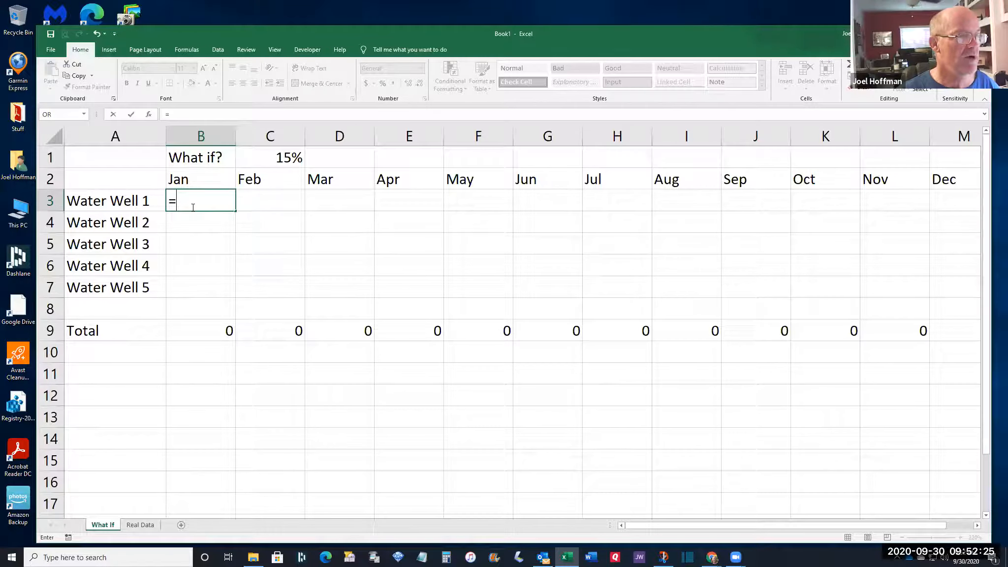
{"action": "left_click", "coordinate": [270, 157]}
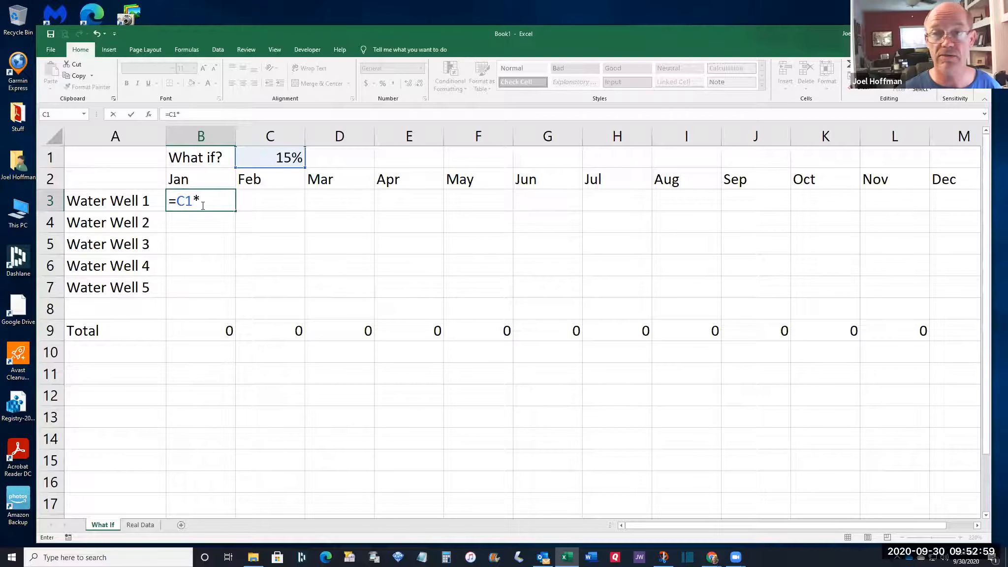
{"action": "left_click", "coordinate": [136, 526]}
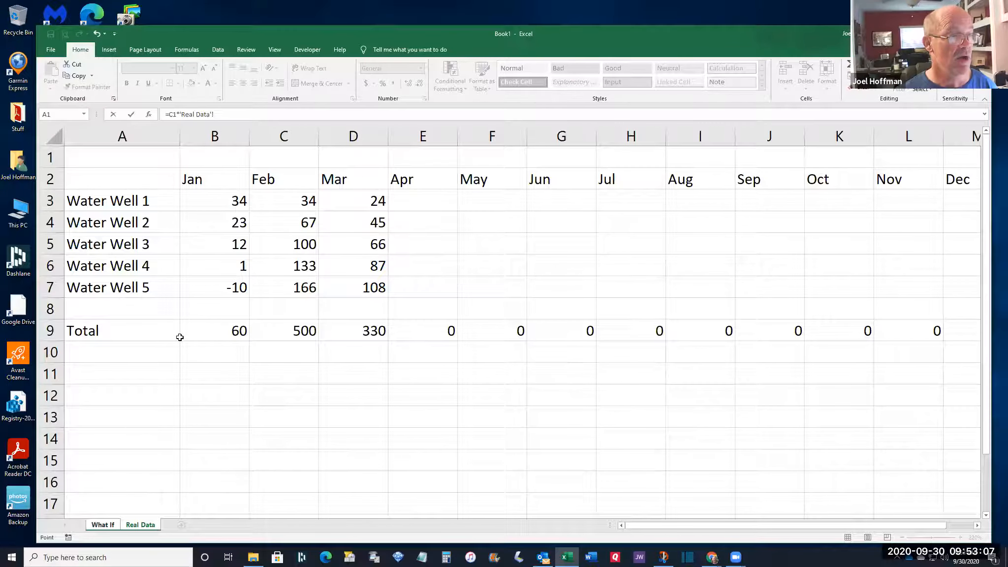
{"action": "left_click", "coordinate": [217, 199]}
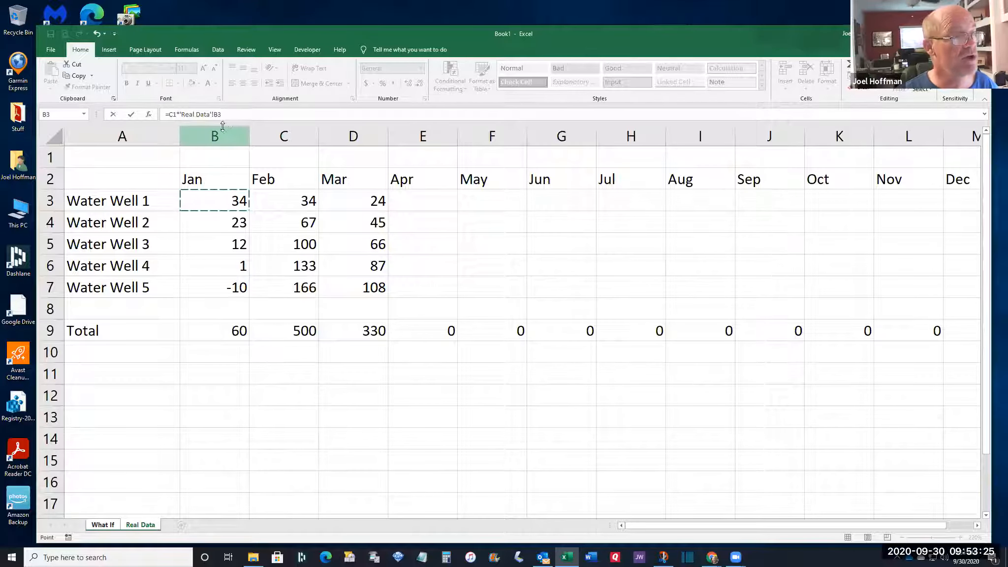
{"action": "left_click", "coordinate": [235, 115]}
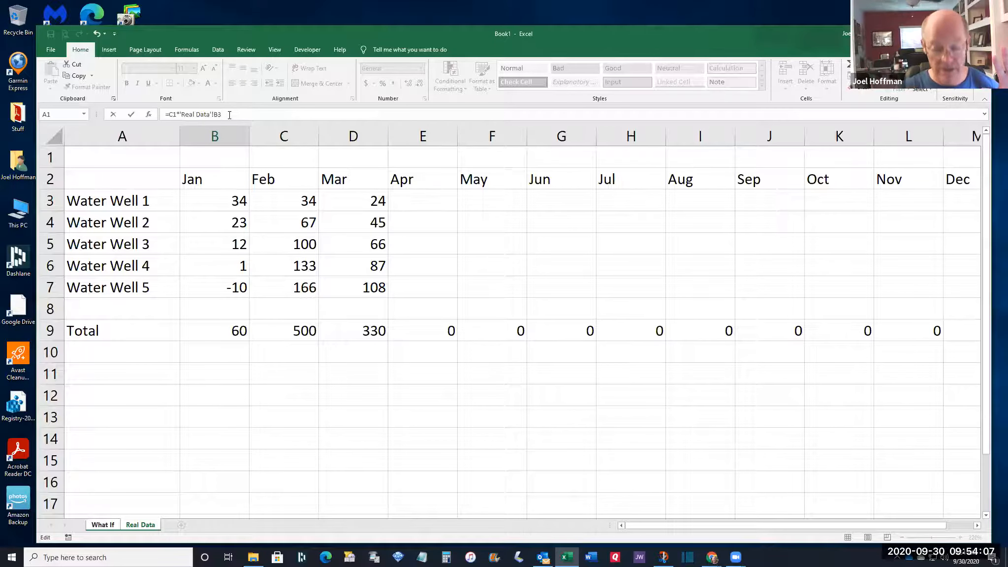
{"action": "key", "text": "Return"}
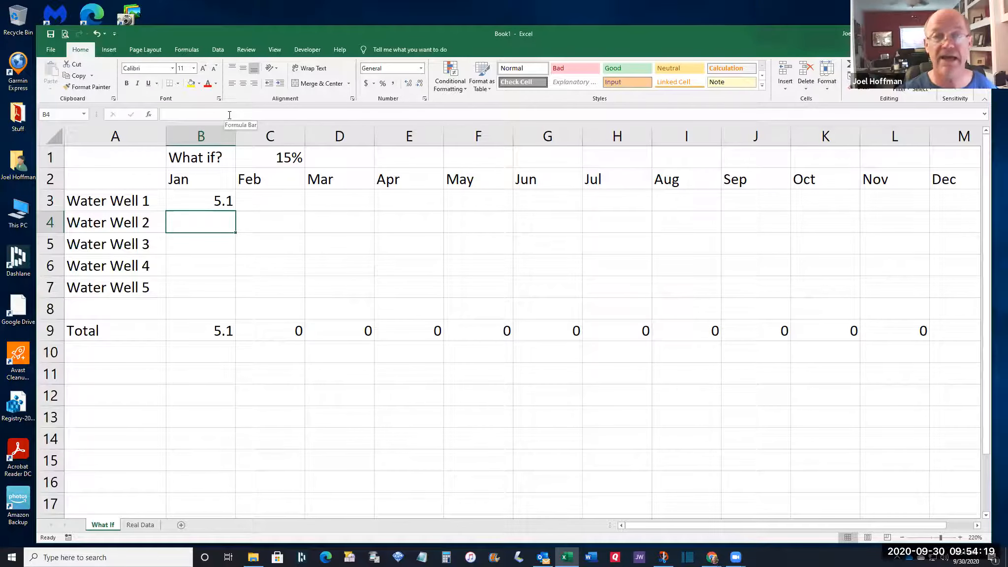
{"action": "left_click", "coordinate": [199, 195]}
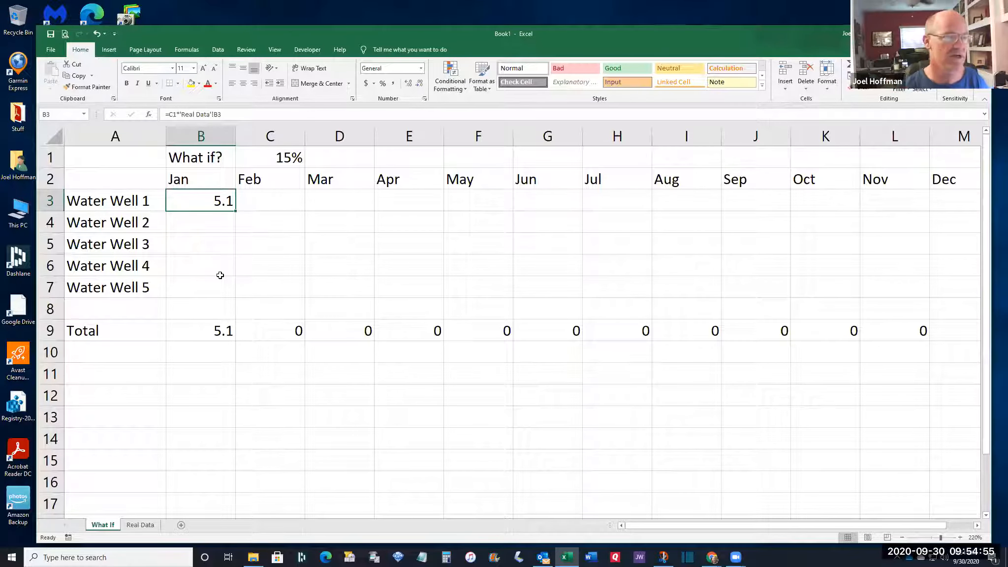
{"action": "left_click", "coordinate": [269, 155]}
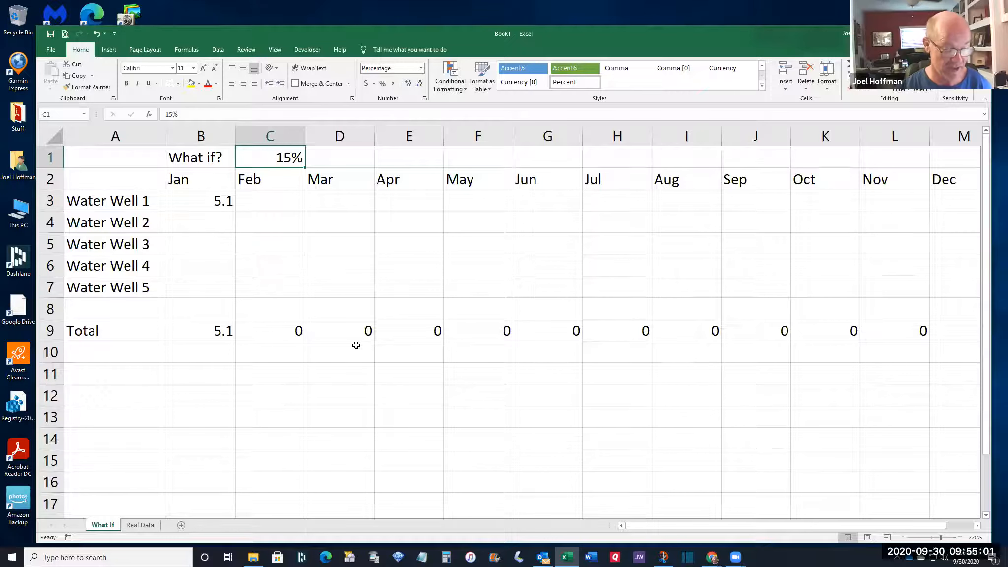
Change the rate in C1 to 115% and confirm B3 and the Jan Total recalculate to 39.1
{"action": "type", "text": "115"}
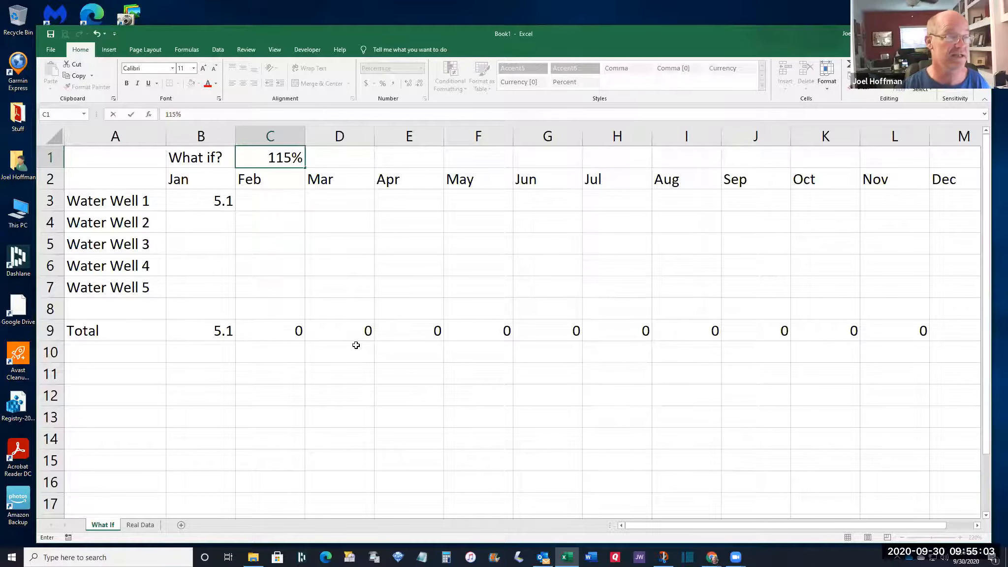
{"action": "key", "text": "Return"}
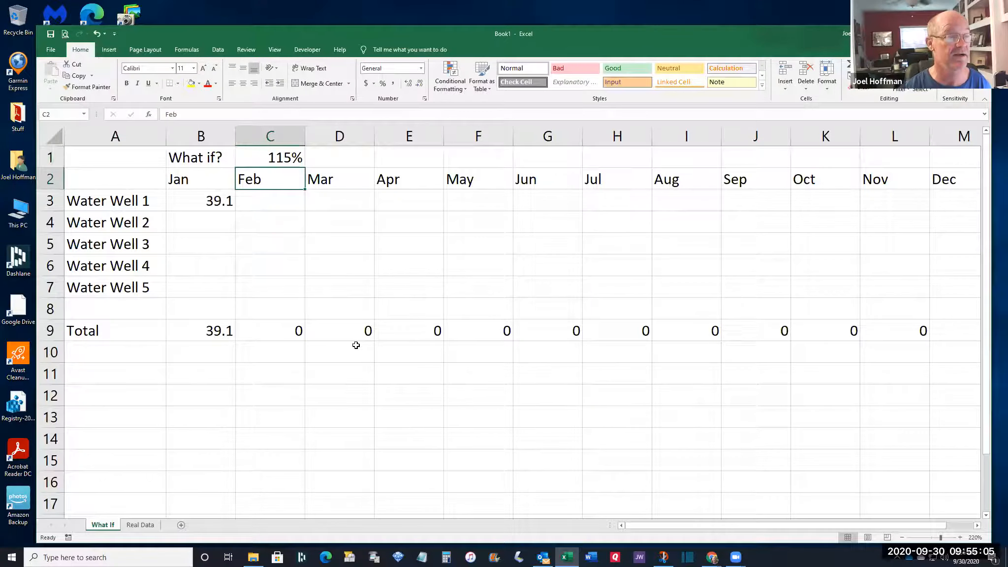
{"action": "left_click", "coordinate": [199, 206]}
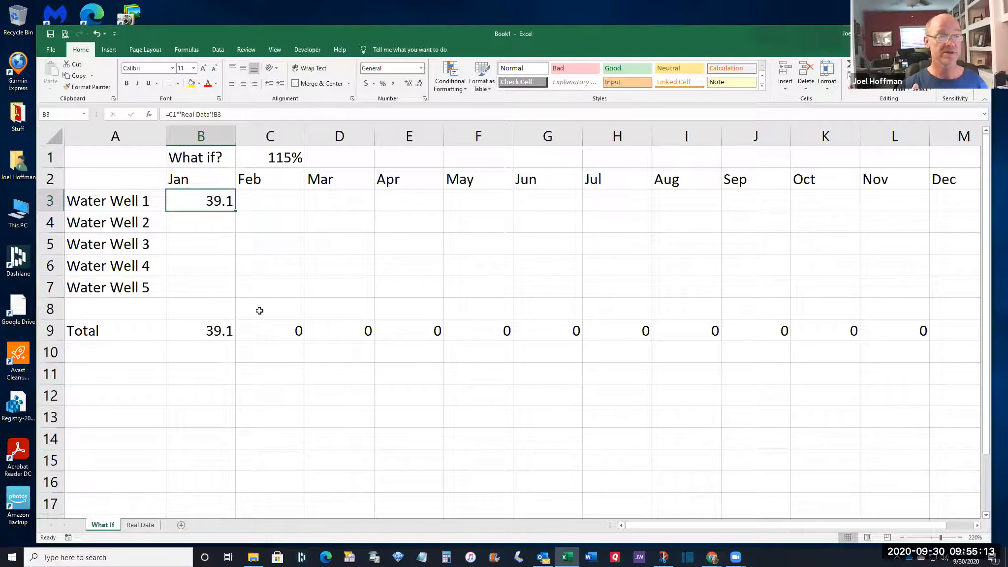
{"action": "left_click", "coordinate": [255, 154]}
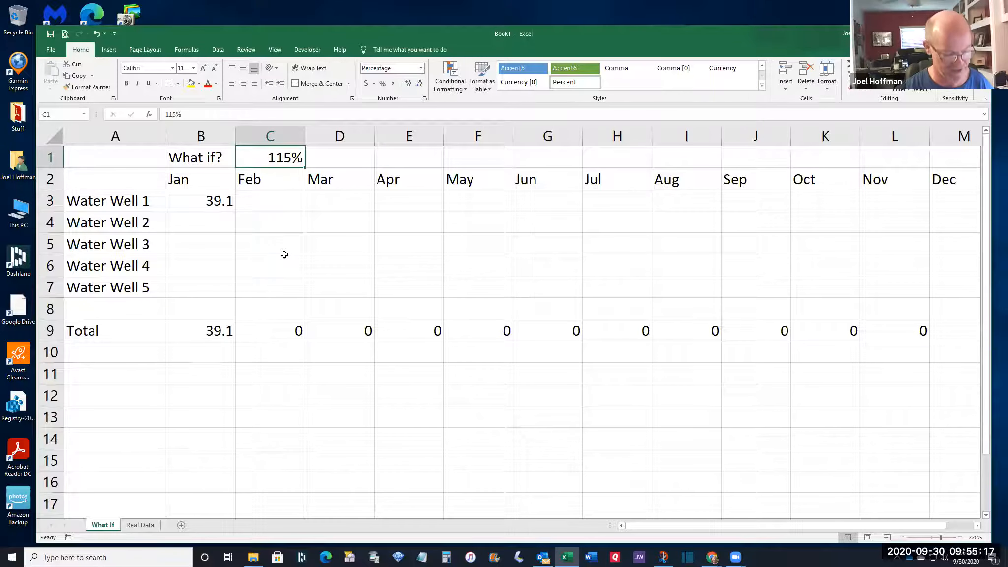
Set C1 back to 15% so Water Well 1's January value returns to 5.1
{"action": "type", "text": "15"}
{"action": "key", "text": "Return"}
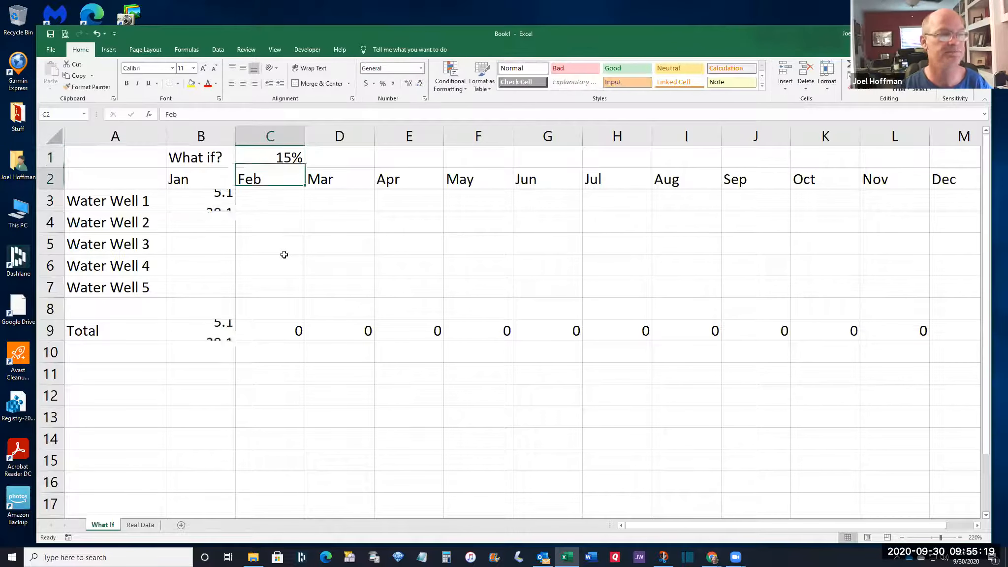
{"action": "left_click", "coordinate": [197, 206]}
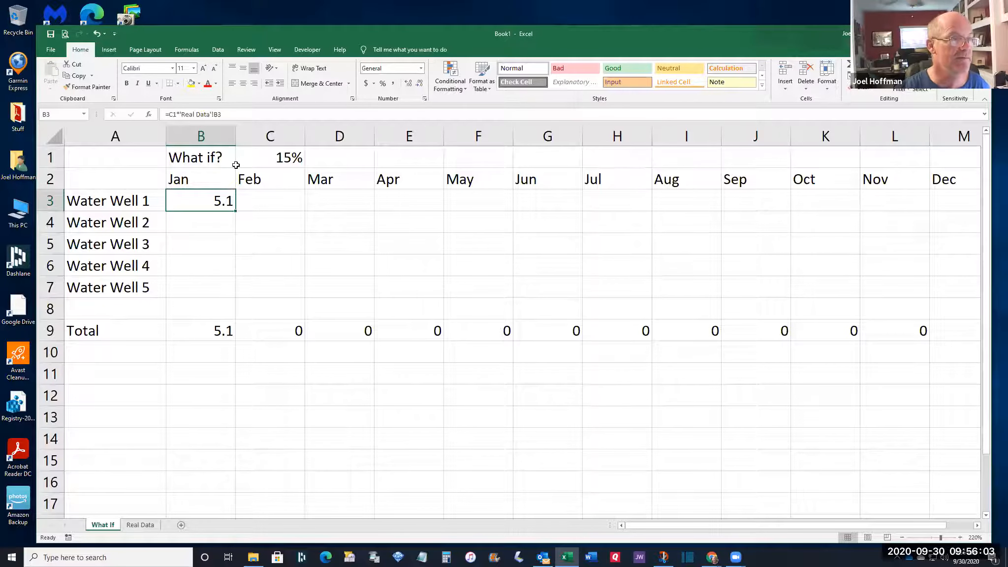
Extend B3's formula to add Real Data's B3, so Water Well 1's January reads 39.1
{"action": "left_click", "coordinate": [245, 113]}
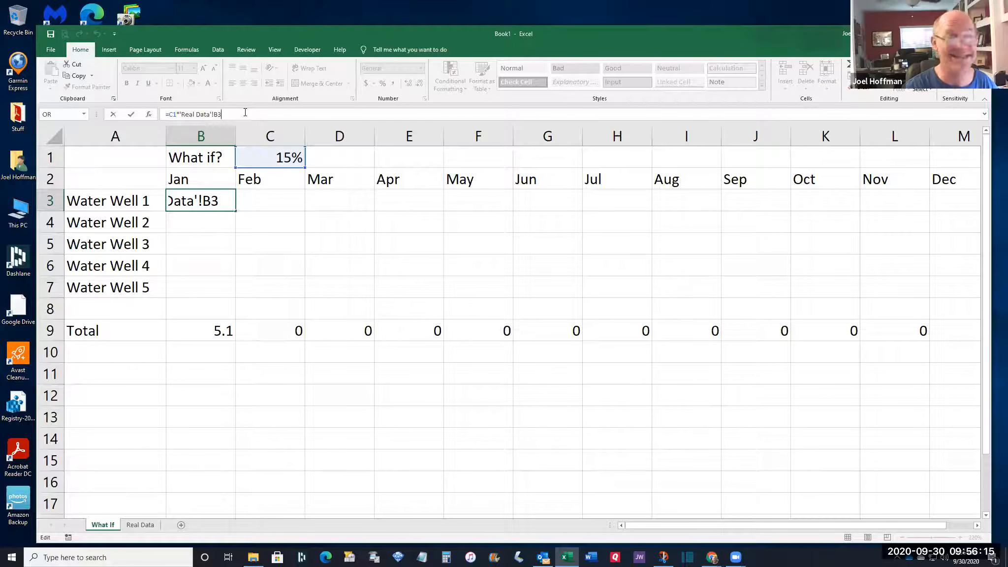
{"action": "type", "text": "+"}
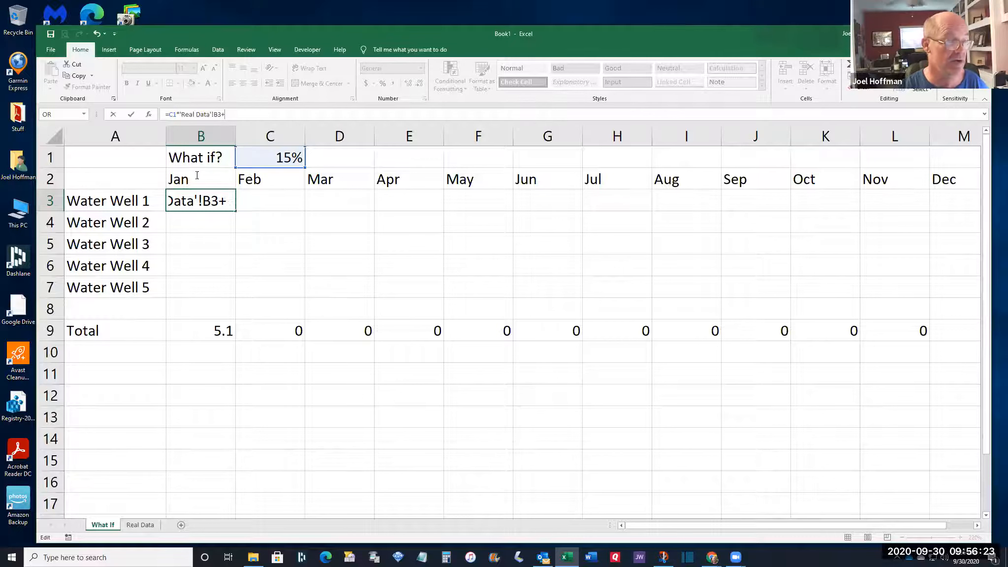
{"action": "left_click", "coordinate": [133, 524]}
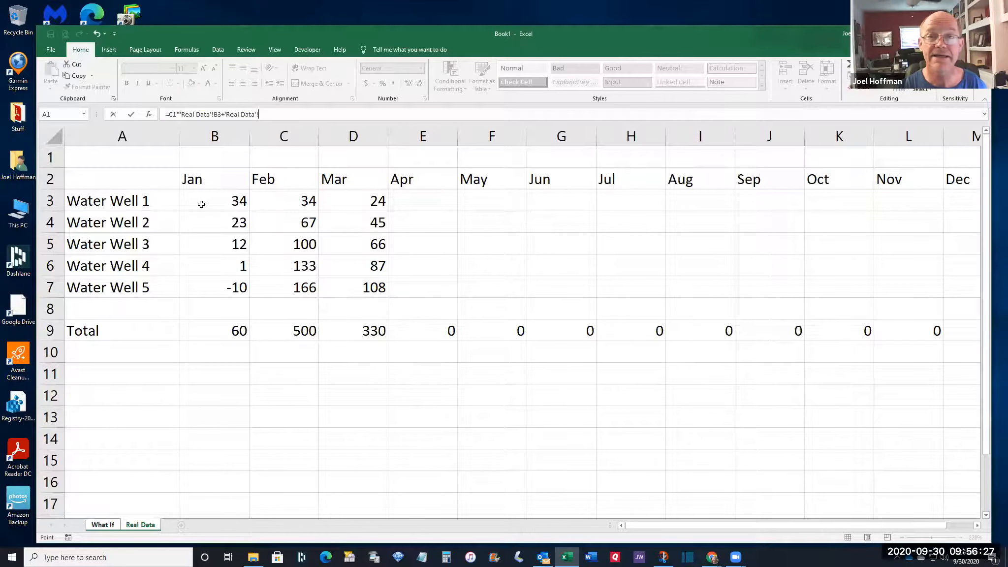
{"action": "left_click", "coordinate": [218, 202]}
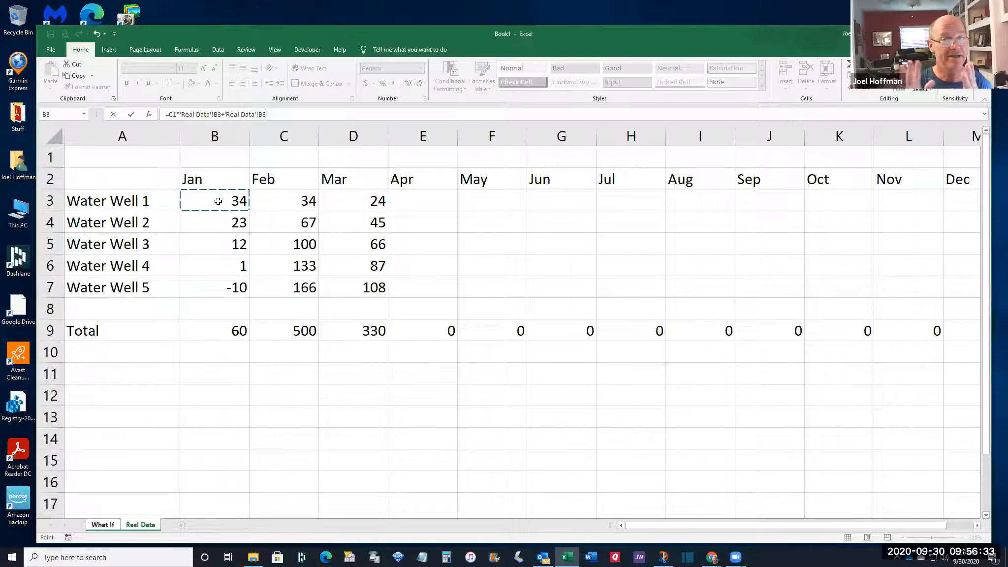
{"action": "key", "text": "Return"}
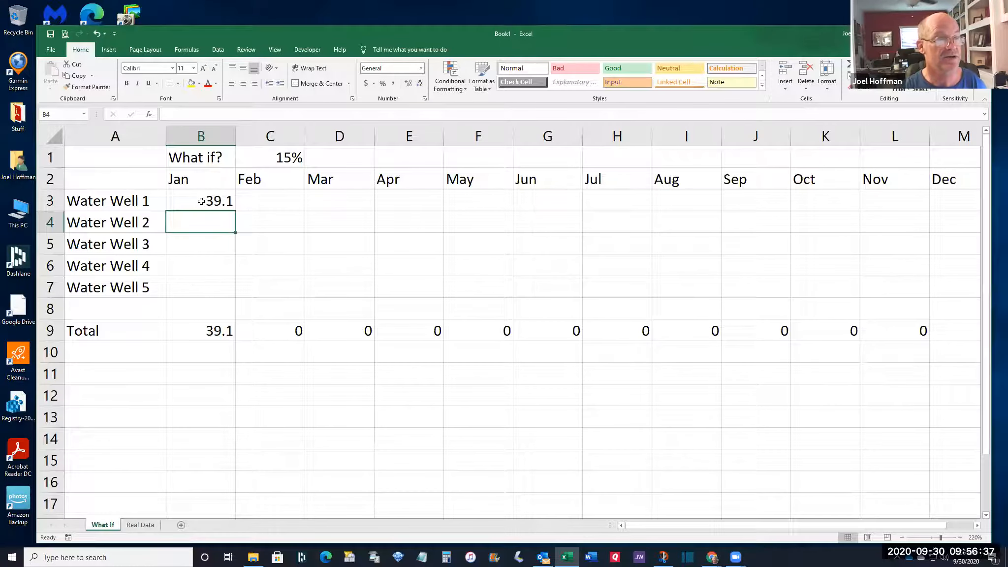
{"action": "left_click", "coordinate": [202, 200]}
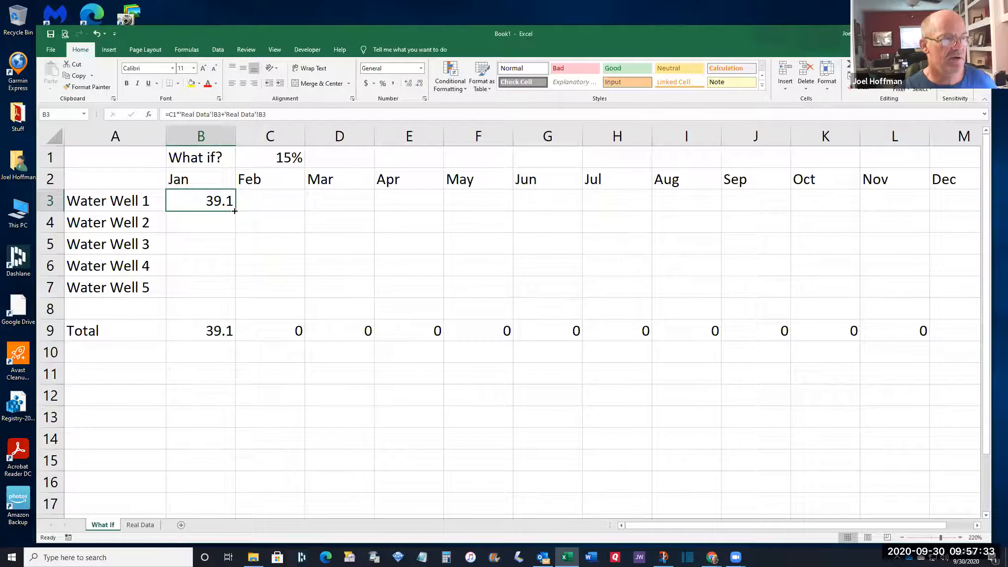
Fill the January formula from B3 down to B7, then inspect B4's copied formula
{"action": "left_click_drag", "start_coordinate": [234, 210], "coordinate": [229, 290]}
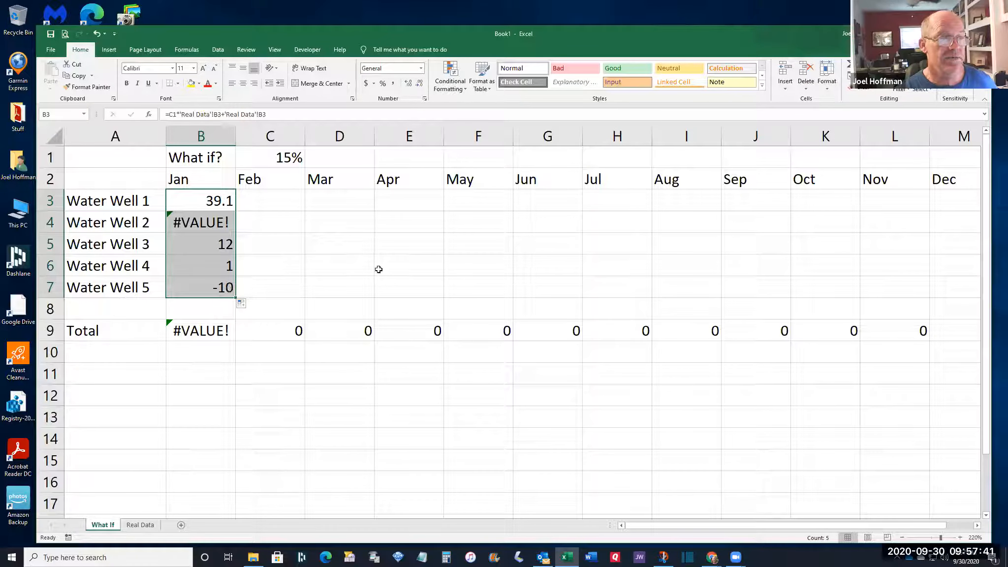
{"action": "left_click", "coordinate": [194, 223]}
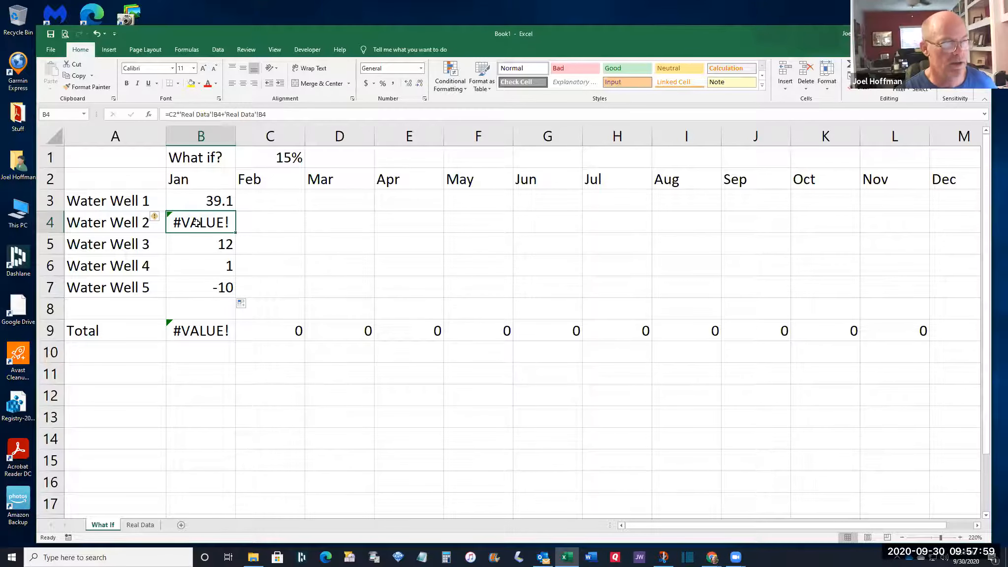
{"action": "left_click", "coordinate": [276, 114]}
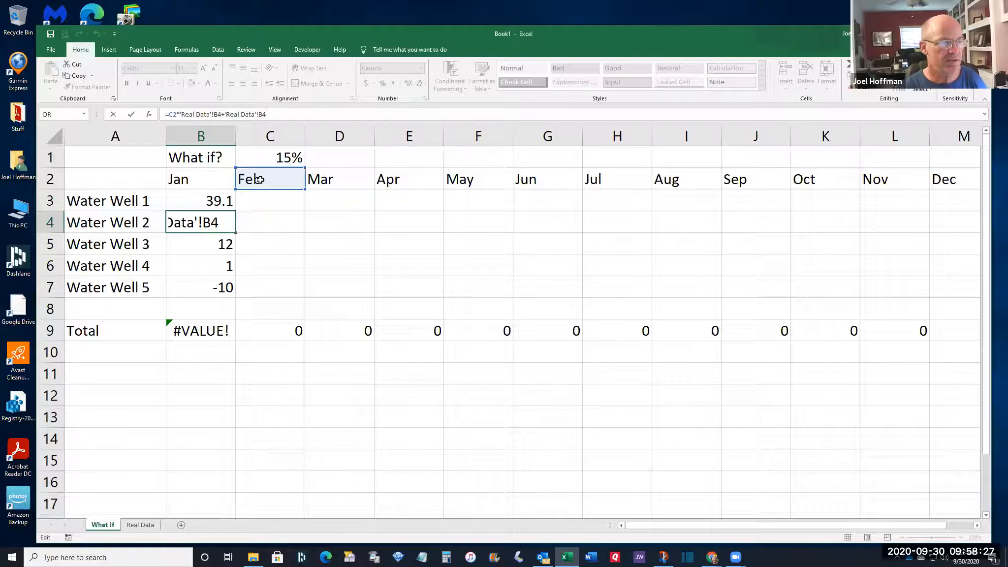
{"action": "left_click", "coordinate": [211, 330]}
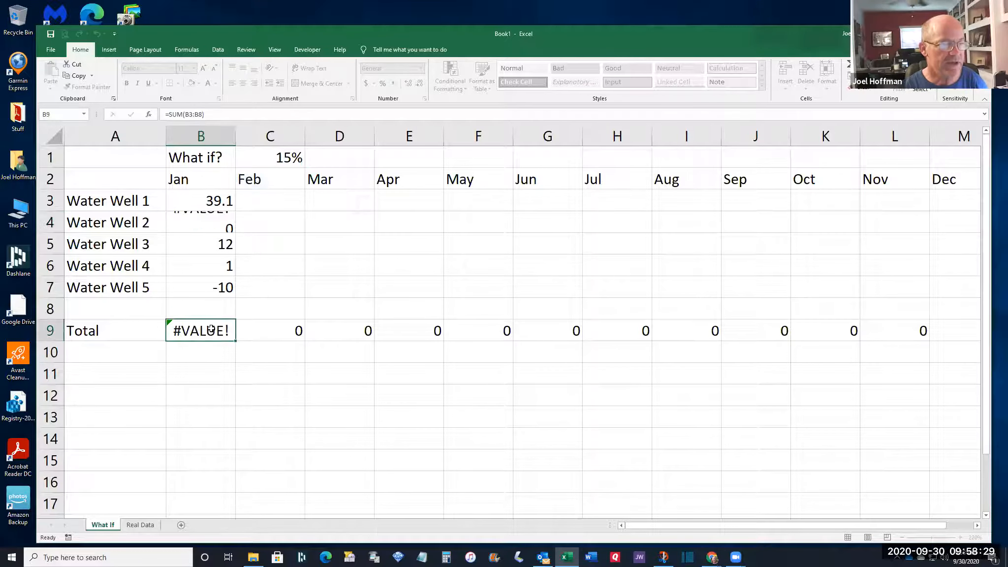
{"action": "left_click", "coordinate": [276, 332]}
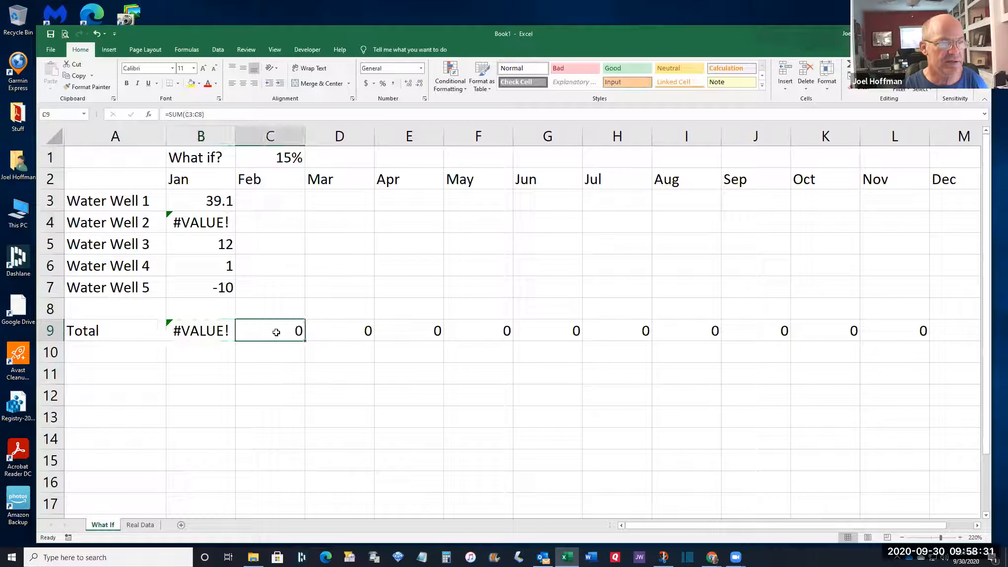
{"action": "left_click", "coordinate": [221, 330]}
{"action": "left_click", "coordinate": [217, 113]}
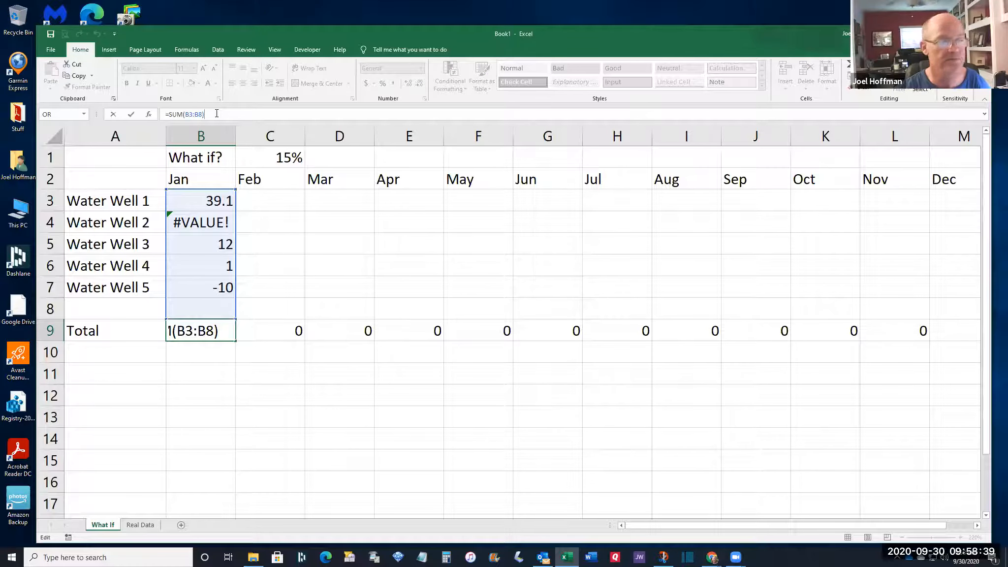
{"action": "left_click", "coordinate": [276, 329]}
{"action": "left_click", "coordinate": [338, 326]}
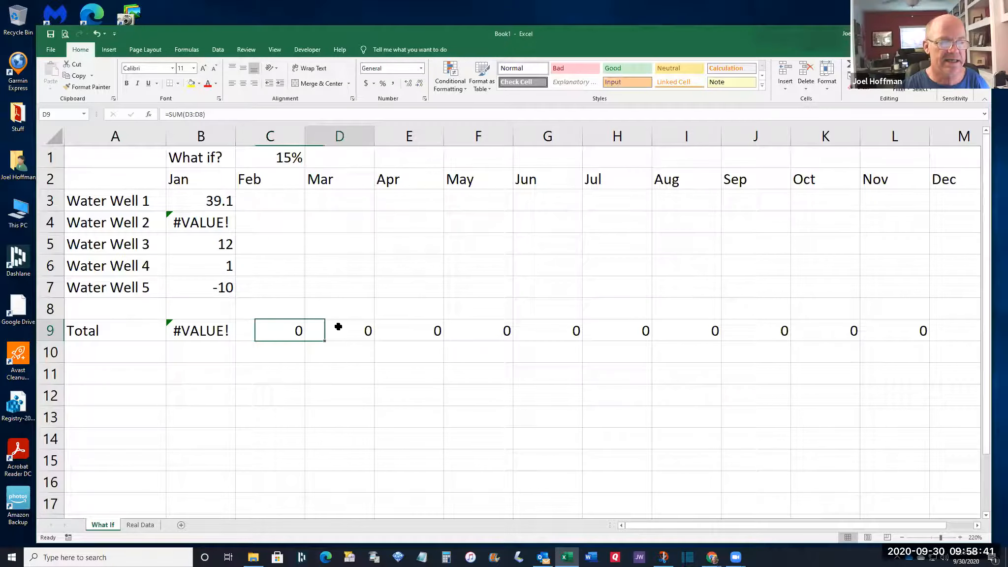
{"action": "left_click", "coordinate": [407, 331]}
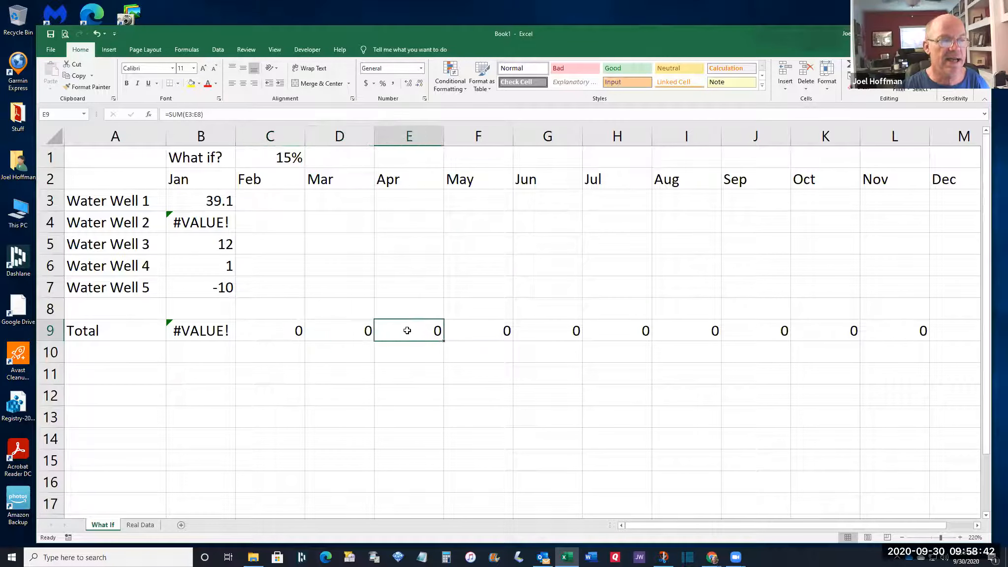
{"action": "left_click", "coordinate": [369, 113]}
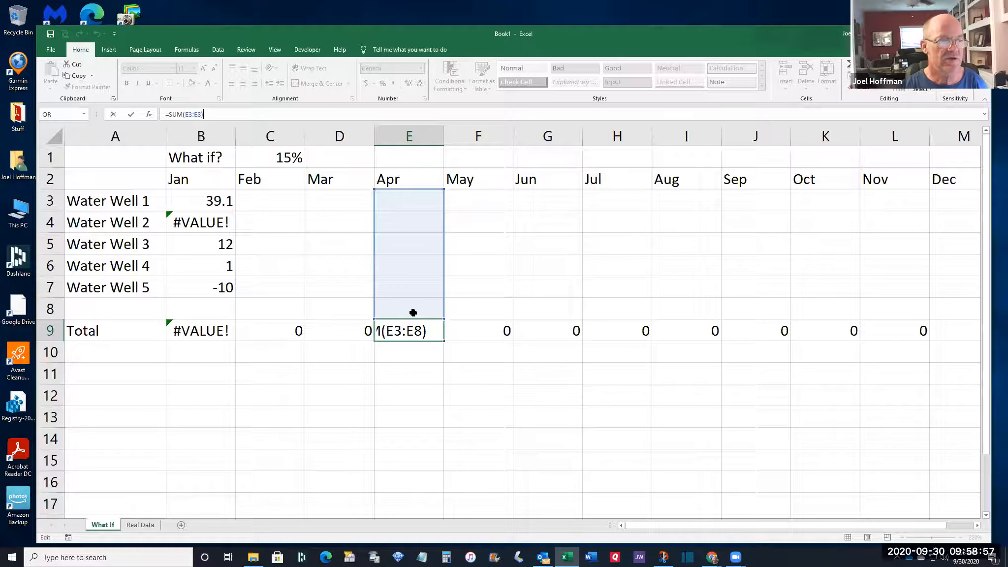
{"action": "left_click", "coordinate": [218, 330]}
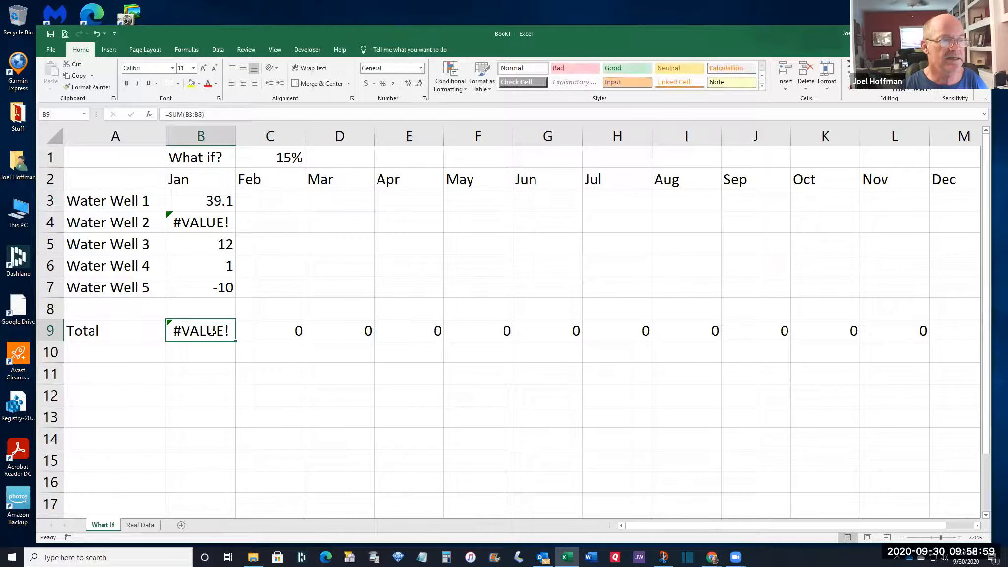
{"action": "left_click", "coordinate": [233, 114]}
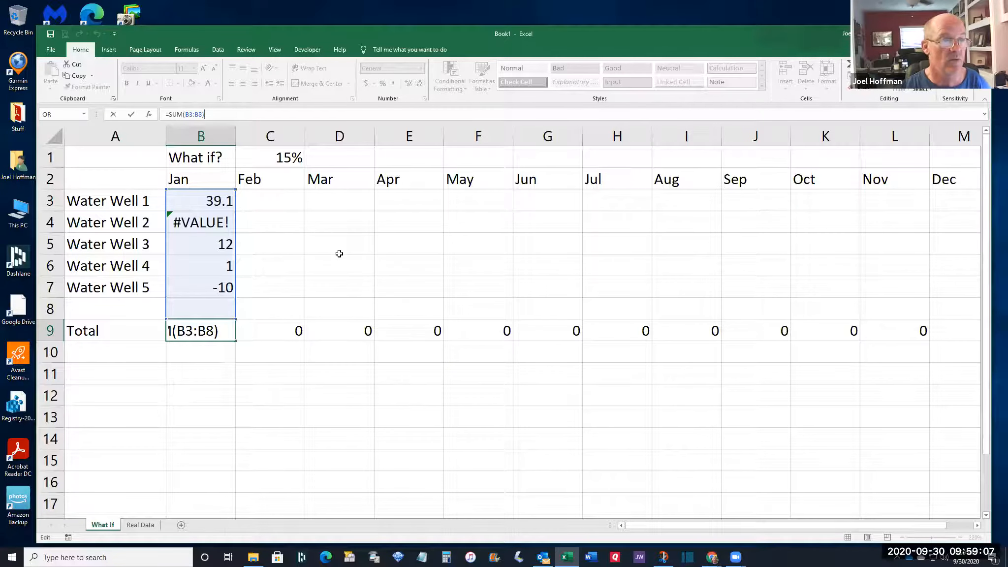
{"action": "left_click", "coordinate": [423, 326]}
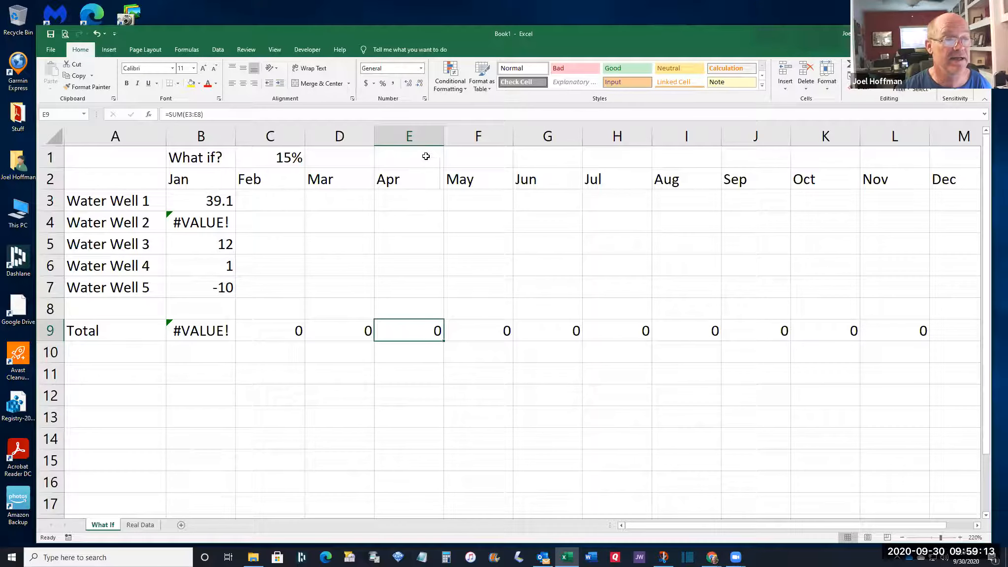
{"action": "left_click", "coordinate": [421, 115]}
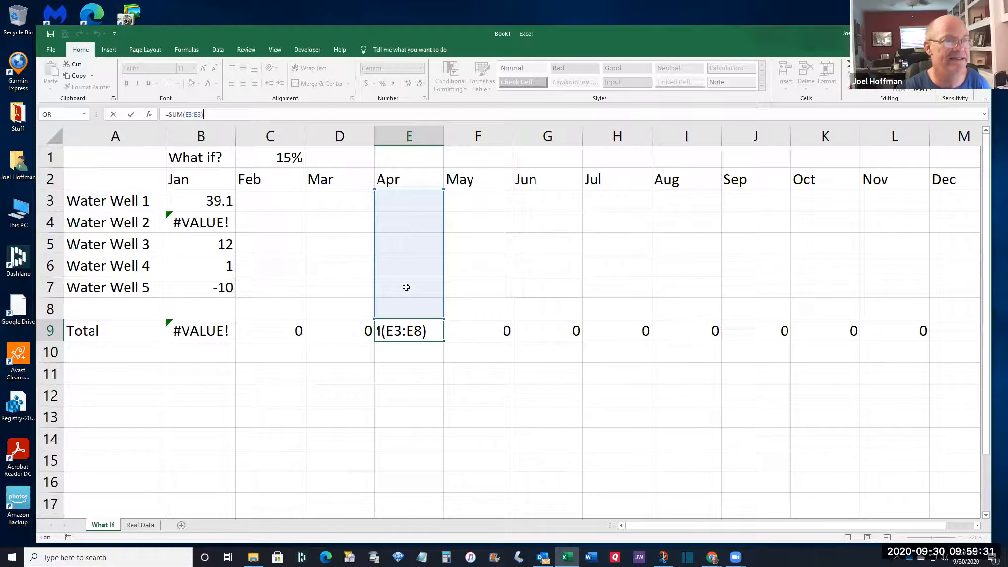
{"action": "left_click", "coordinate": [288, 160]}
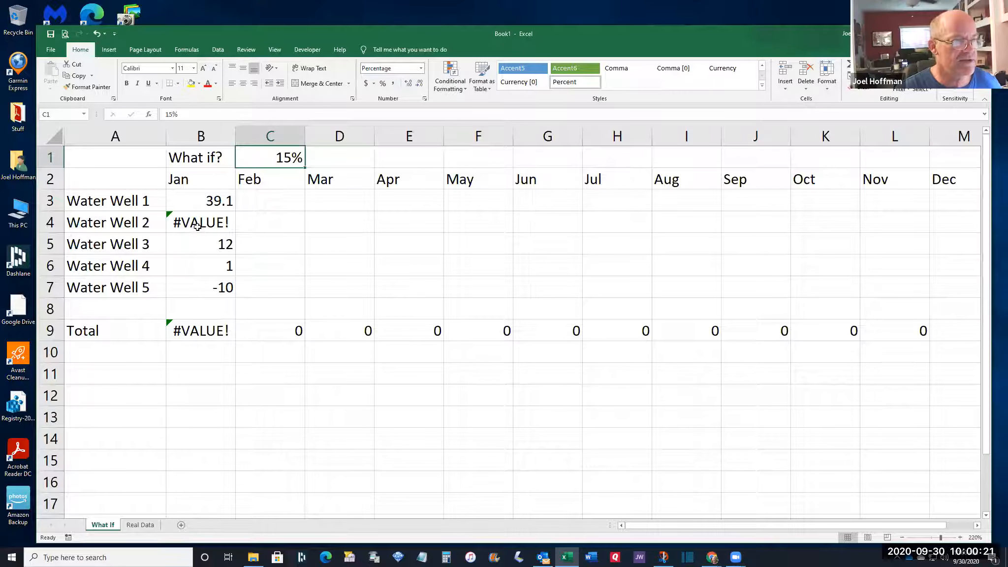
{"action": "left_click", "coordinate": [197, 199]}
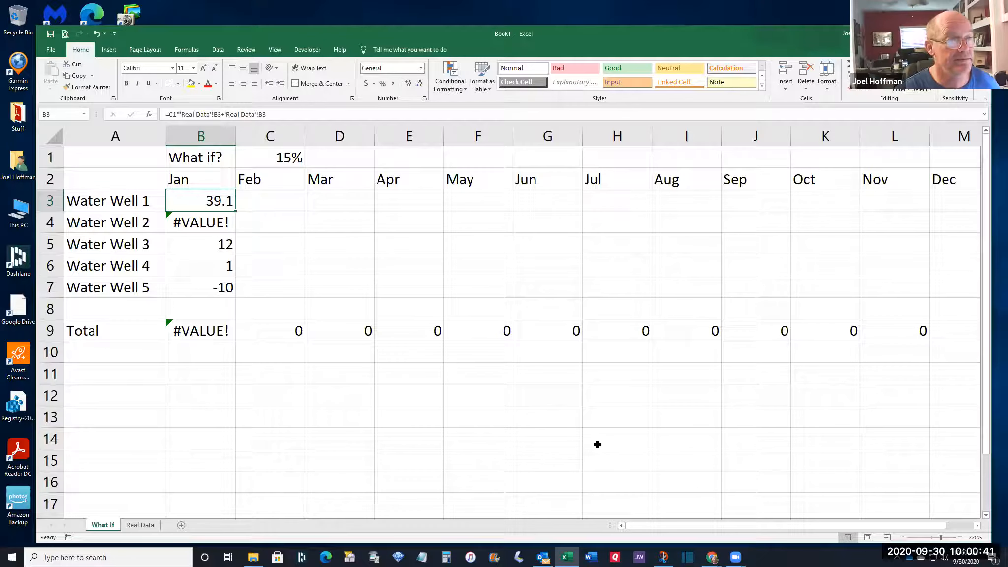
{"action": "left_click", "coordinate": [272, 157]}
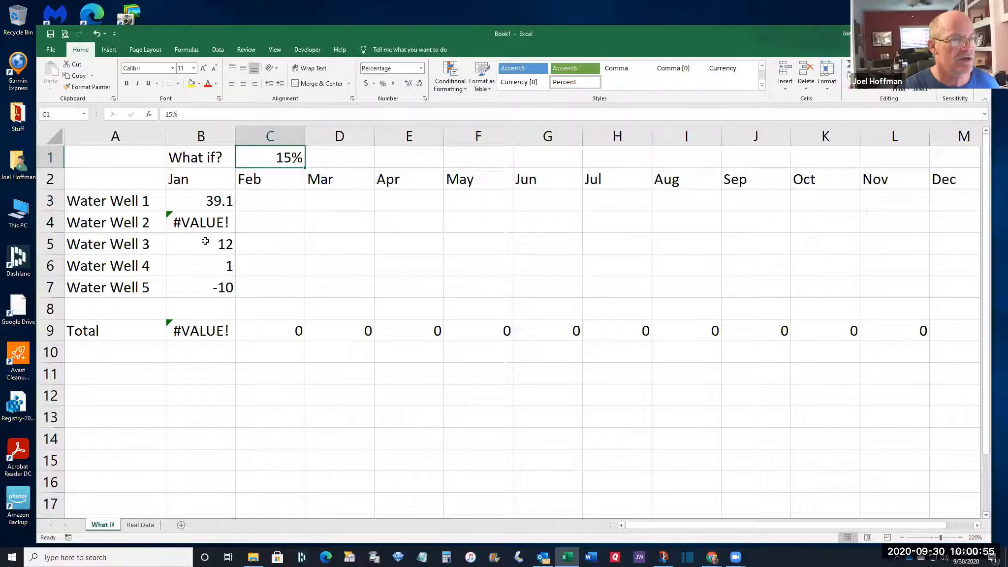
{"action": "left_click", "coordinate": [188, 200]}
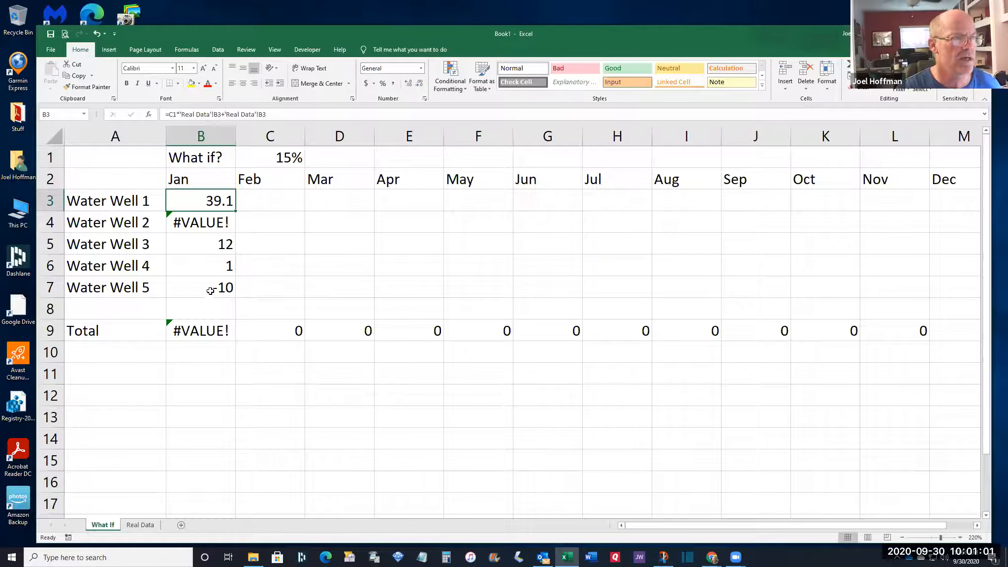
Lock B3's rate reference as $C$1 so the formula reads =$C$1*'Real Data'!B3+'Real Data'!B3
{"action": "left_click", "coordinate": [169, 114]}
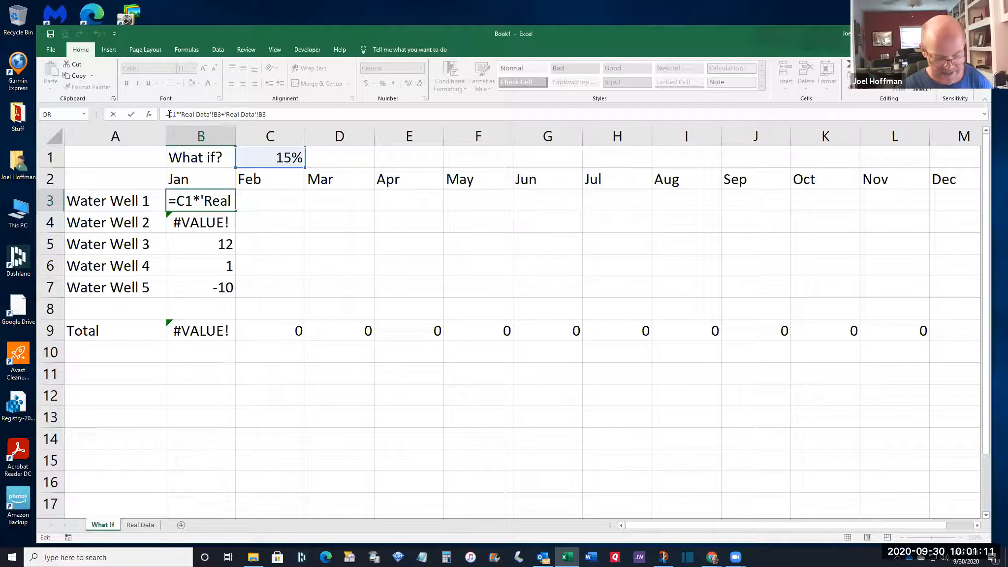
{"action": "type", "text": "$"}
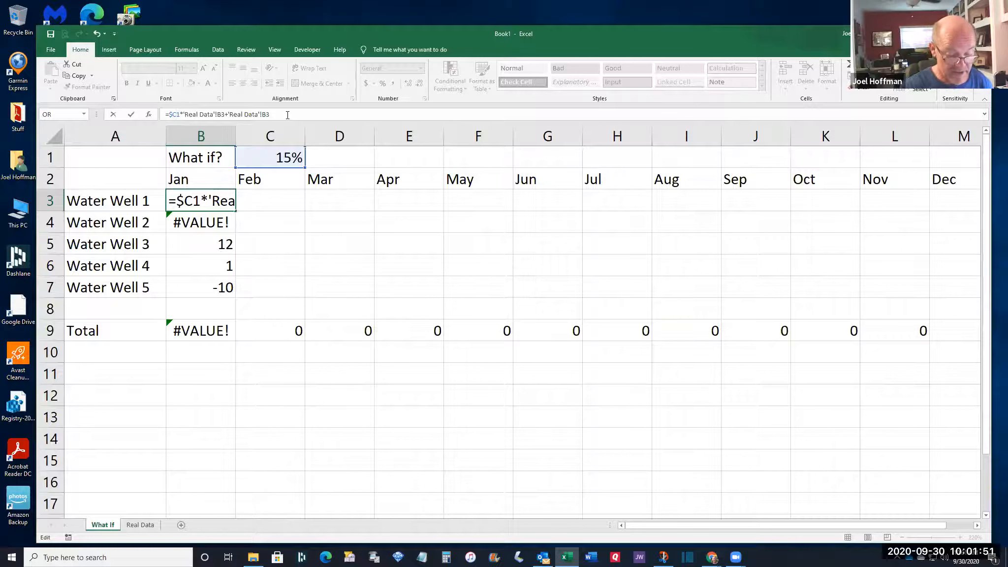
{"action": "type", "text": "$"}
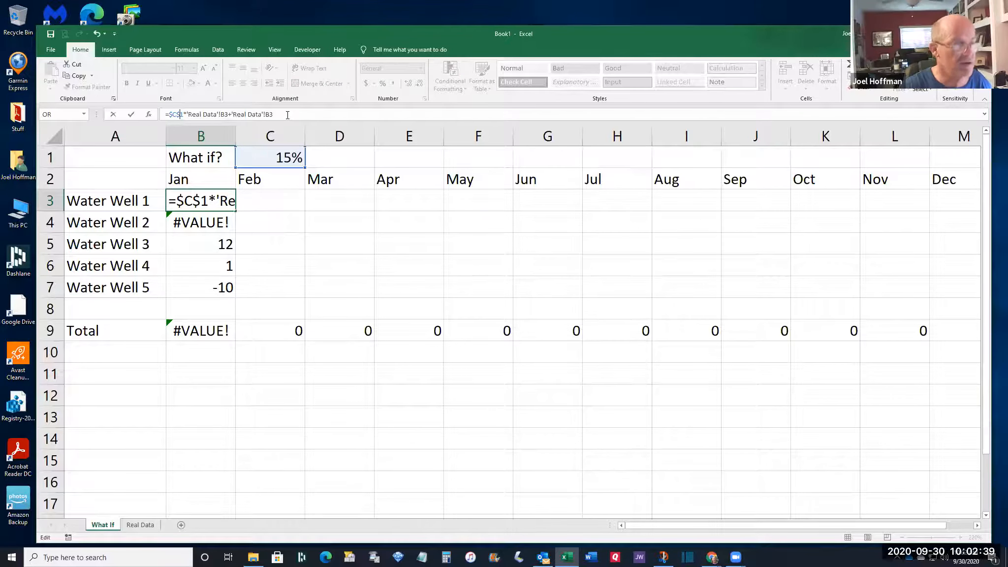
{"action": "key", "text": "Return"}
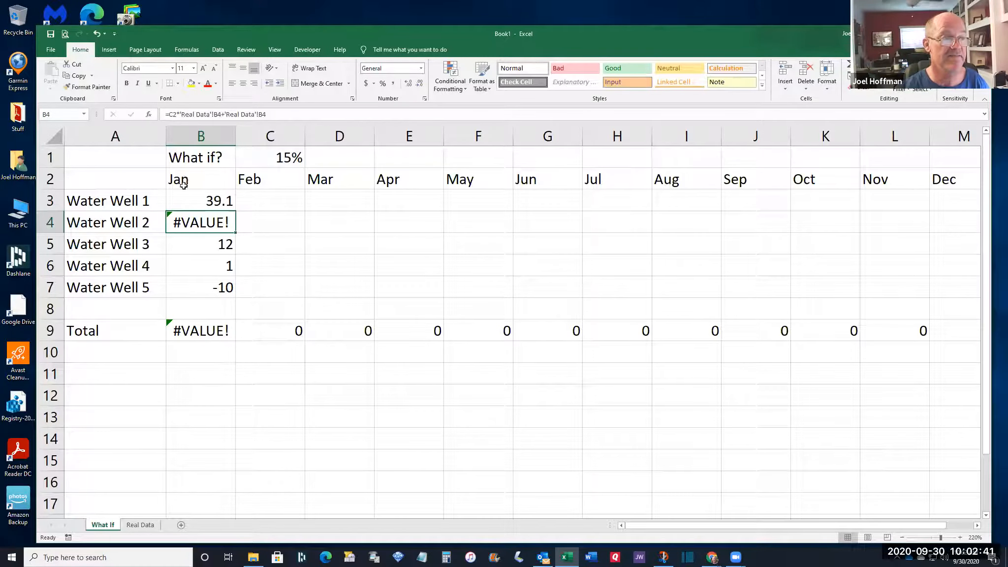
{"action": "left_click", "coordinate": [182, 201]}
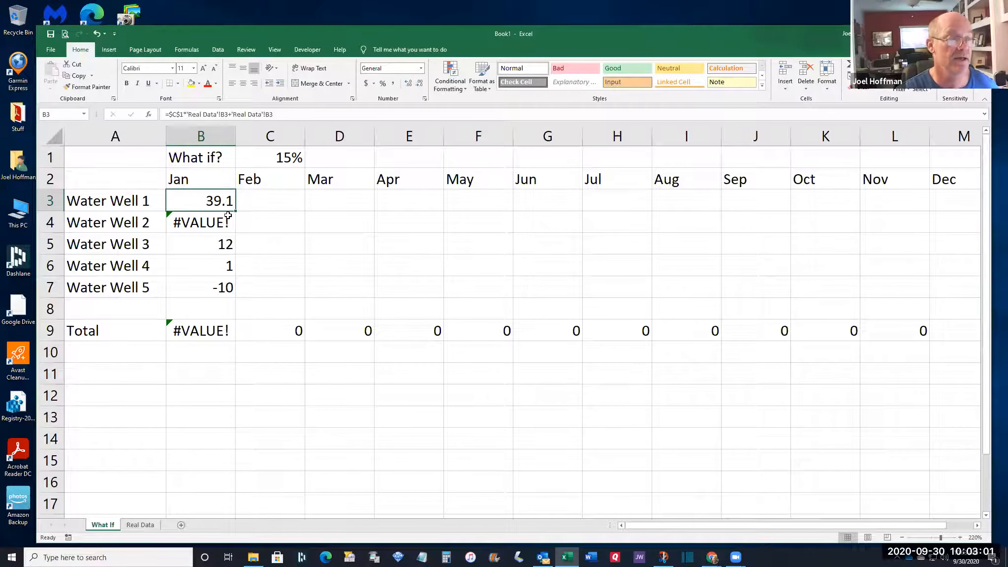
Fill B3's absolute formula down to B7, giving 26.45, 13.8, 1.15 and -11.5 below
{"action": "left_click_drag", "start_coordinate": [234, 212], "coordinate": [227, 291]}
{"action": "left_click", "coordinate": [202, 289]}
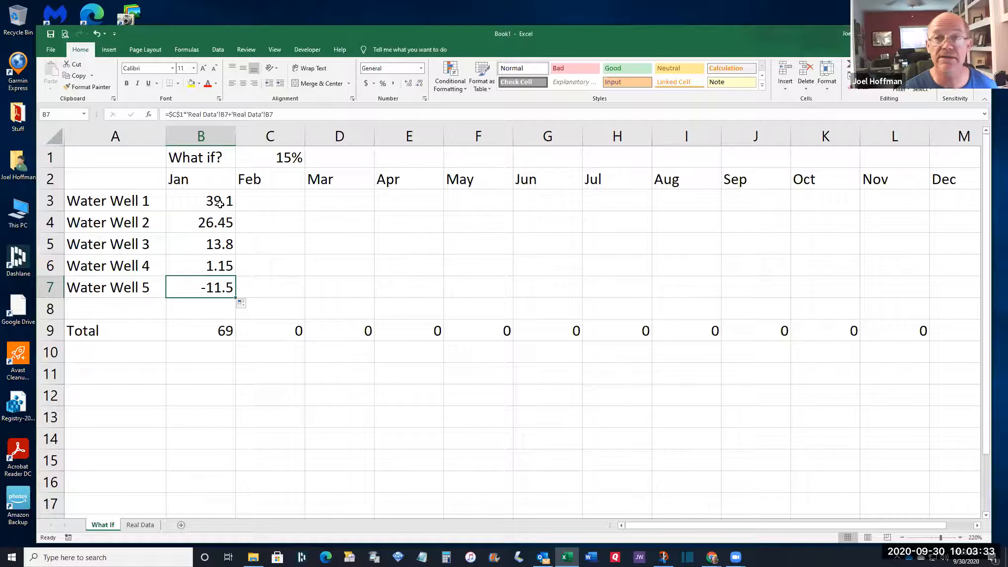
{"action": "left_click_drag", "start_coordinate": [205, 199], "coordinate": [214, 292]}
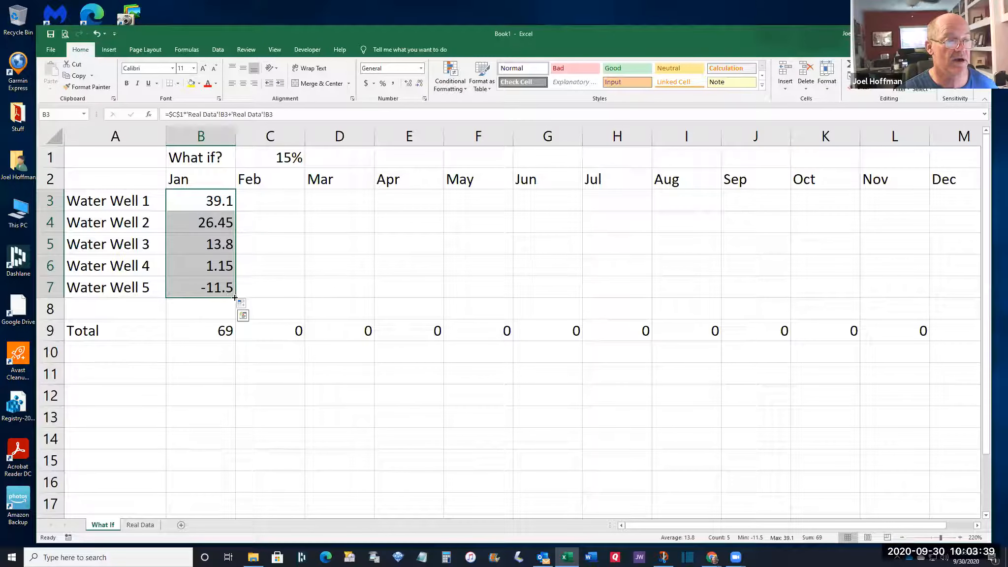
Fill the B3:B7 formulas right through column M, then check the Jan total and C1
{"action": "left_click_drag", "start_coordinate": [235, 297], "coordinate": [967, 306]}
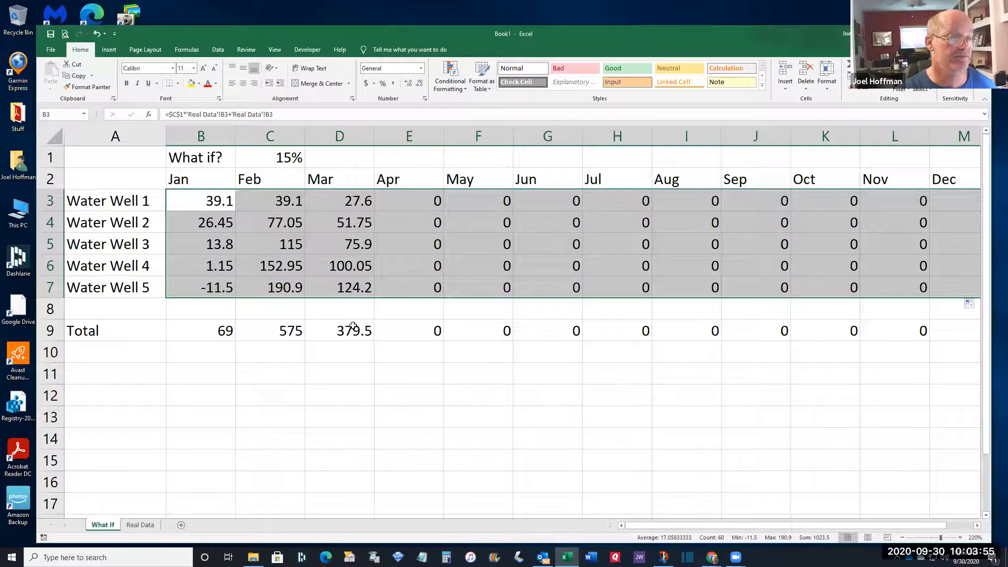
{"action": "left_click", "coordinate": [204, 330]}
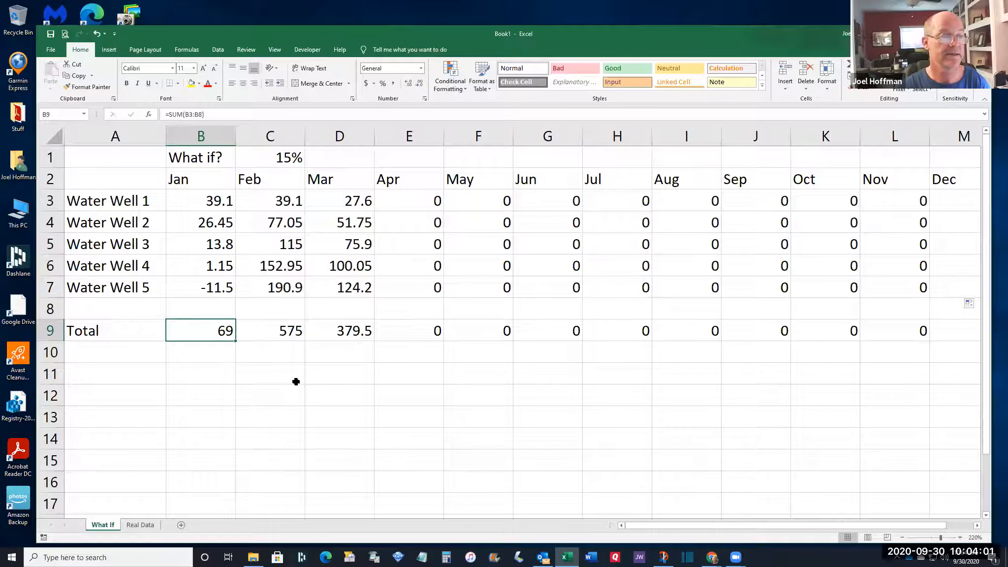
{"action": "left_click", "coordinate": [274, 160]}
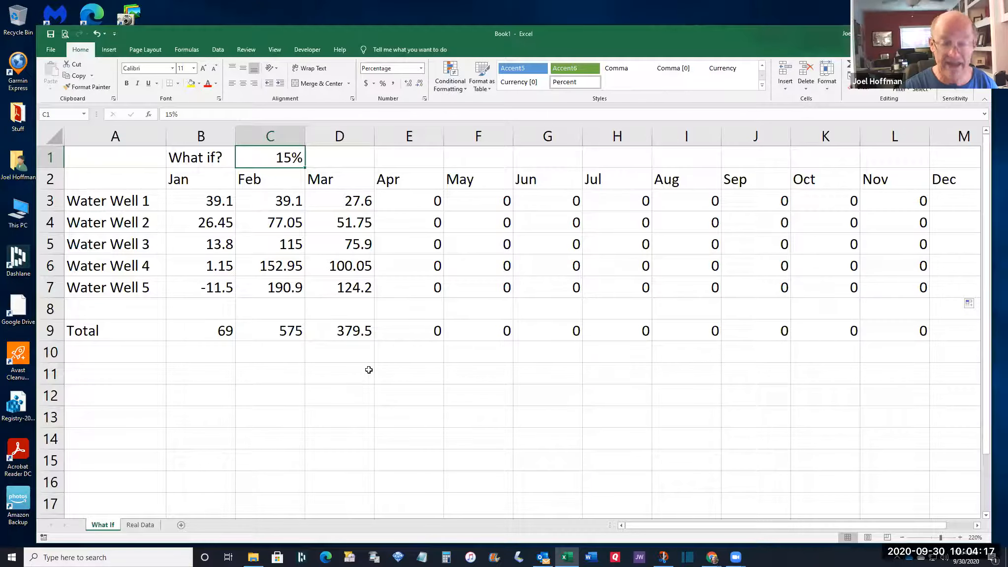
Change the C1 what-if rate to -5%, dropping the Jan total to 57
{"action": "type", "text": "-5%"}
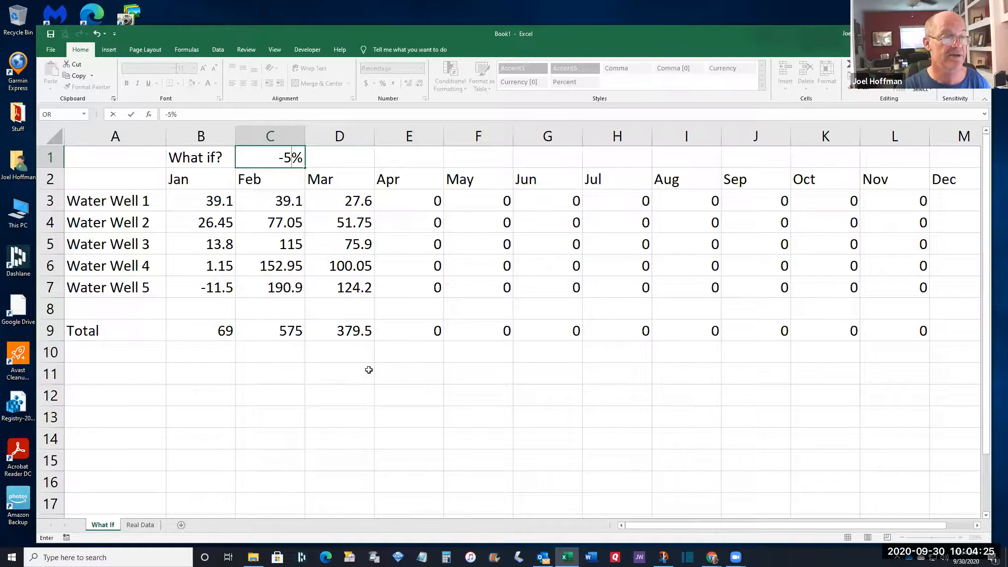
{"action": "key", "text": "Return"}
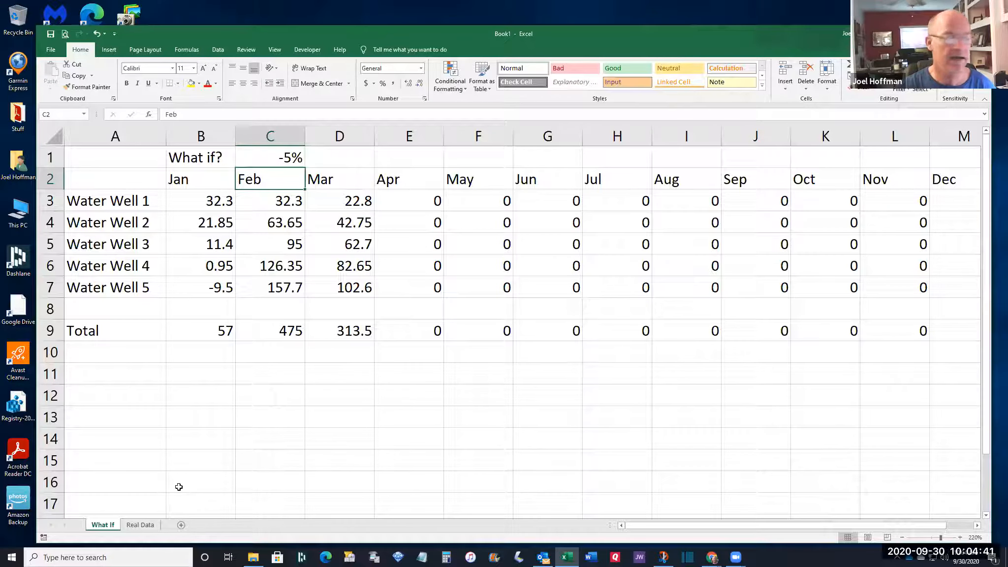
{"action": "left_click", "coordinate": [140, 525]}
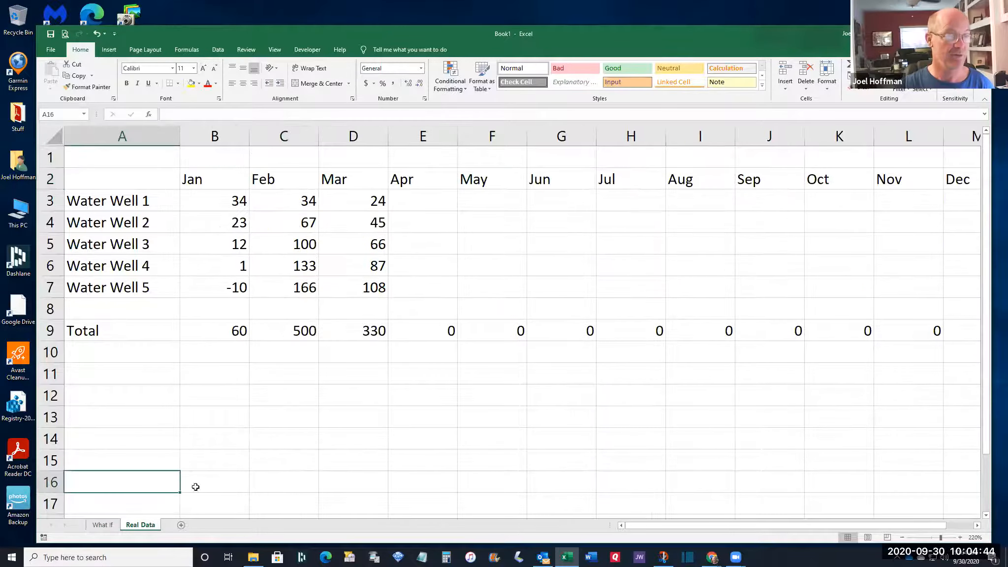
Enter April values 55, 66, 77, 88 and 99 for Water Wells 1–5 in column E
{"action": "left_click", "coordinate": [428, 210]}
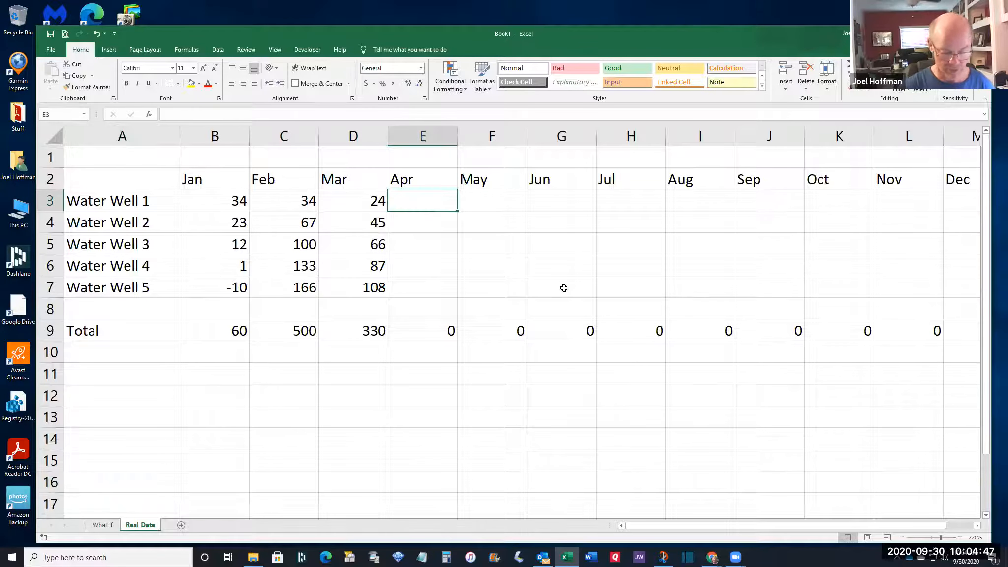
{"action": "type", "text": "55"}
{"action": "key", "text": "Return"}
{"action": "type", "text": "66"}
{"action": "key", "text": "Return"}
{"action": "type", "text": "77"}
{"action": "key", "text": "Return"}
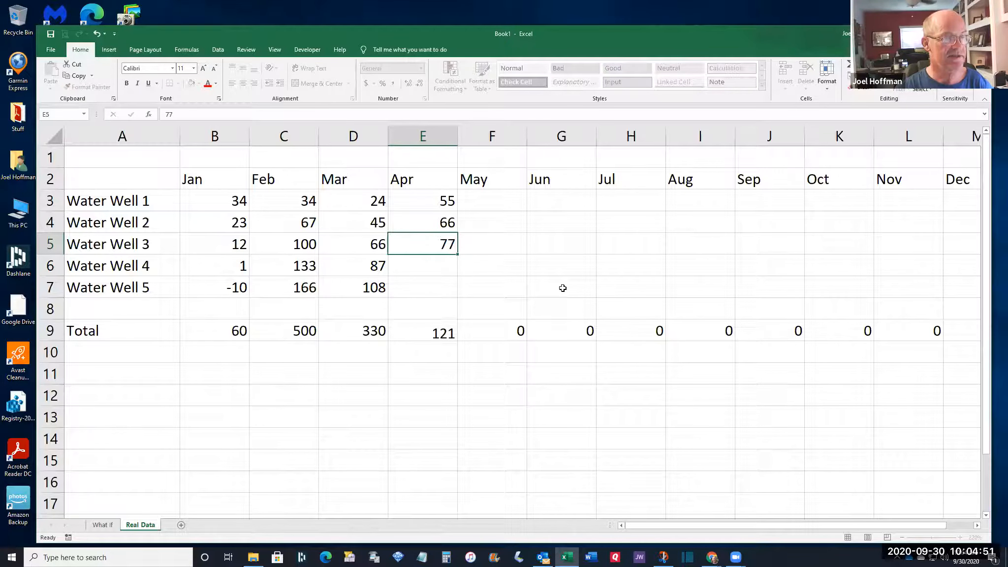
{"action": "type", "text": "88"}
{"action": "key", "text": "Return"}
{"action": "type", "text": "99"}
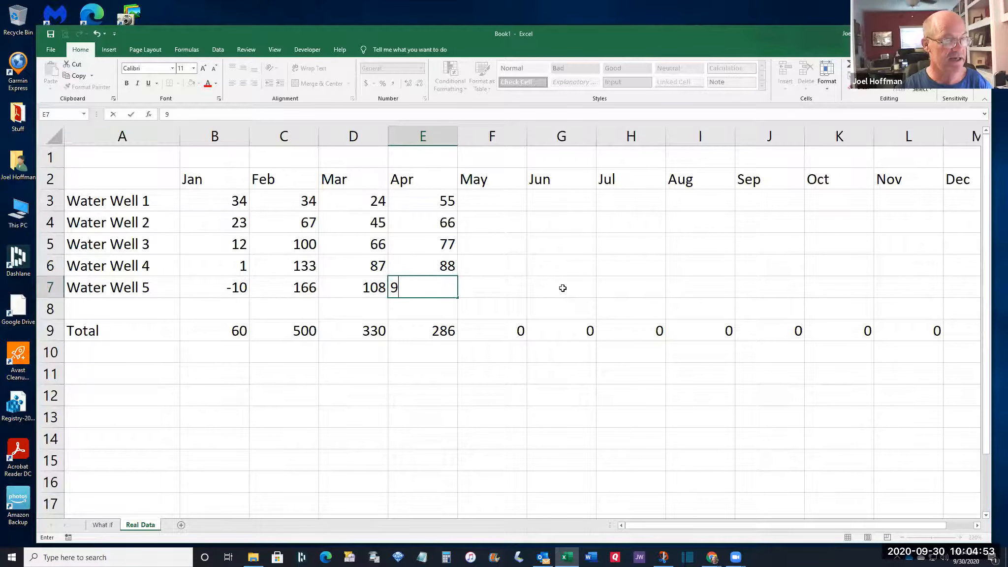
{"action": "key", "text": "Return"}
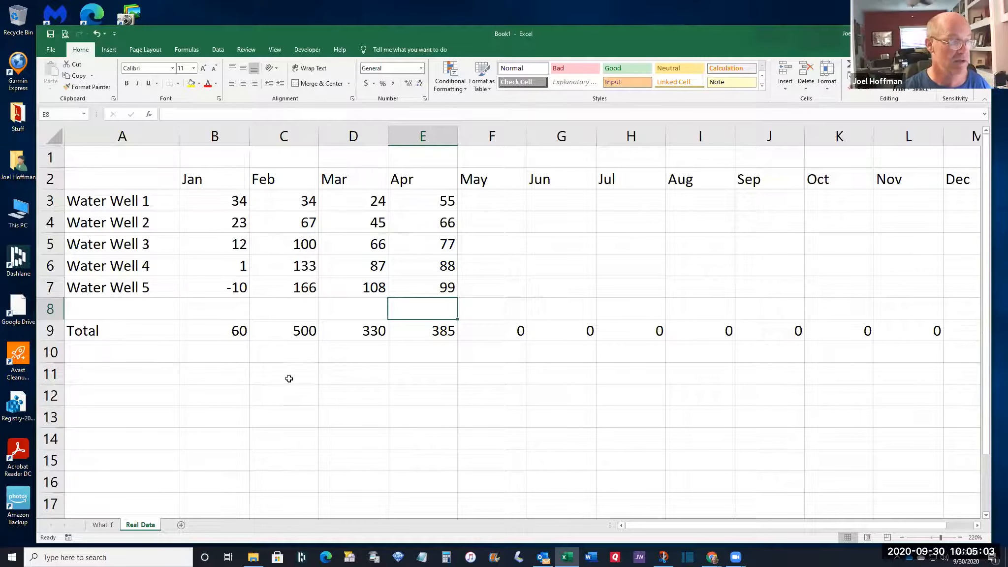
Check What If's April results in E3:E7, from 52.25 to 94.05, totalling 365.75
{"action": "left_click", "coordinate": [99, 526]}
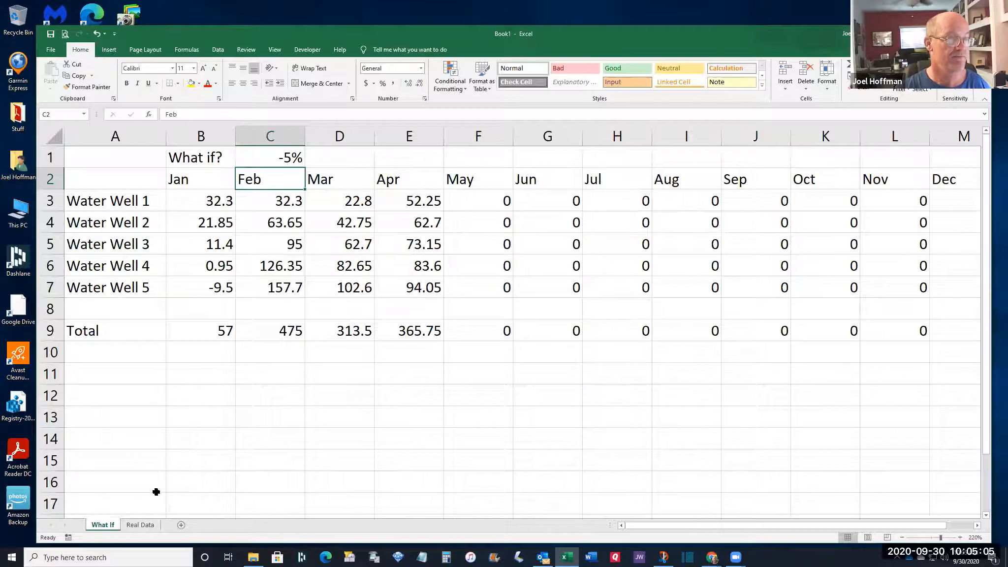
{"action": "left_click_drag", "start_coordinate": [401, 201], "coordinate": [404, 286]}
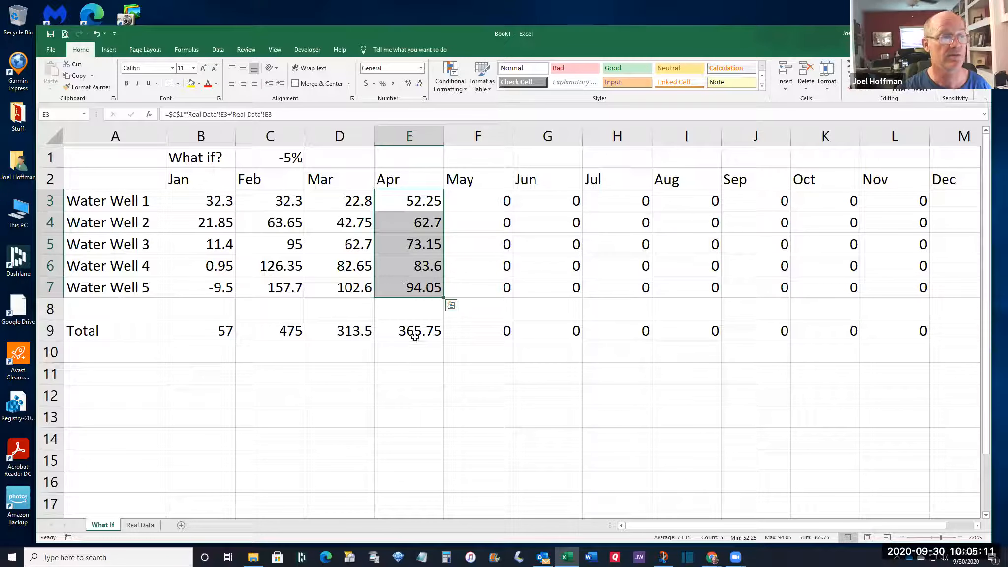
{"action": "left_click", "coordinate": [272, 155]}
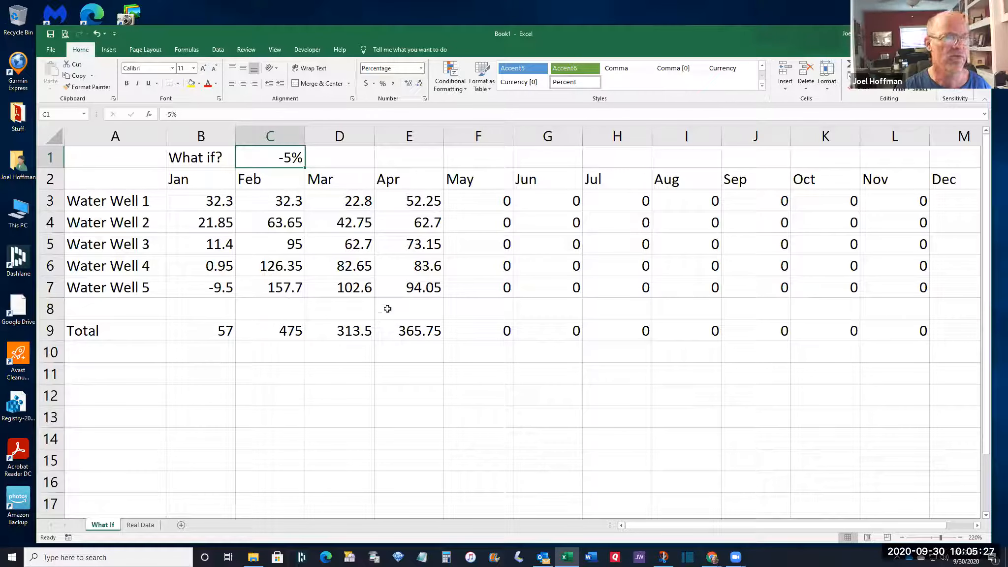
Format B3:M9 to display one decimal place, e.g. 57.0 and 365.8
{"action": "left_click_drag", "start_coordinate": [211, 207], "coordinate": [972, 344]}
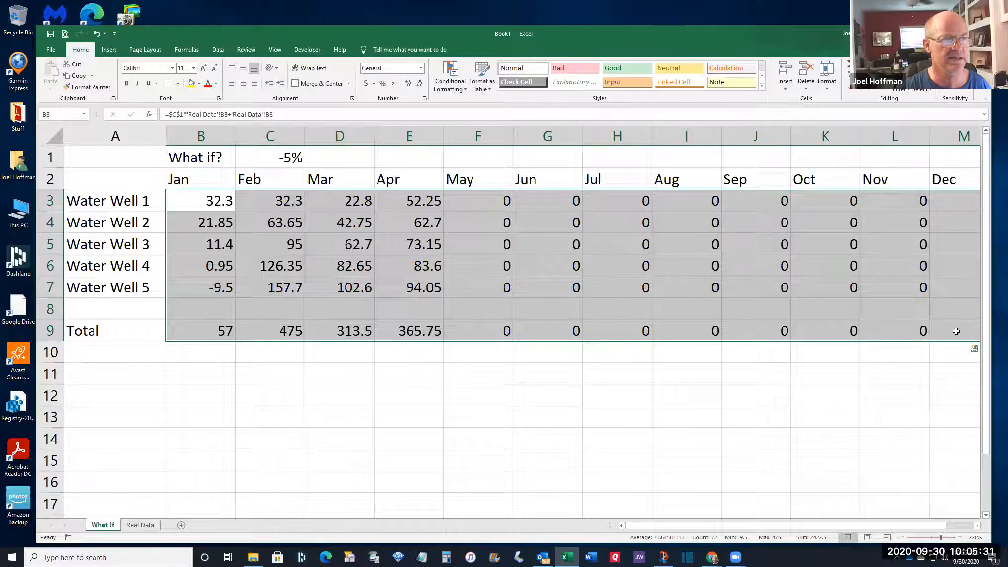
{"action": "double_click", "coordinate": [420, 85]}
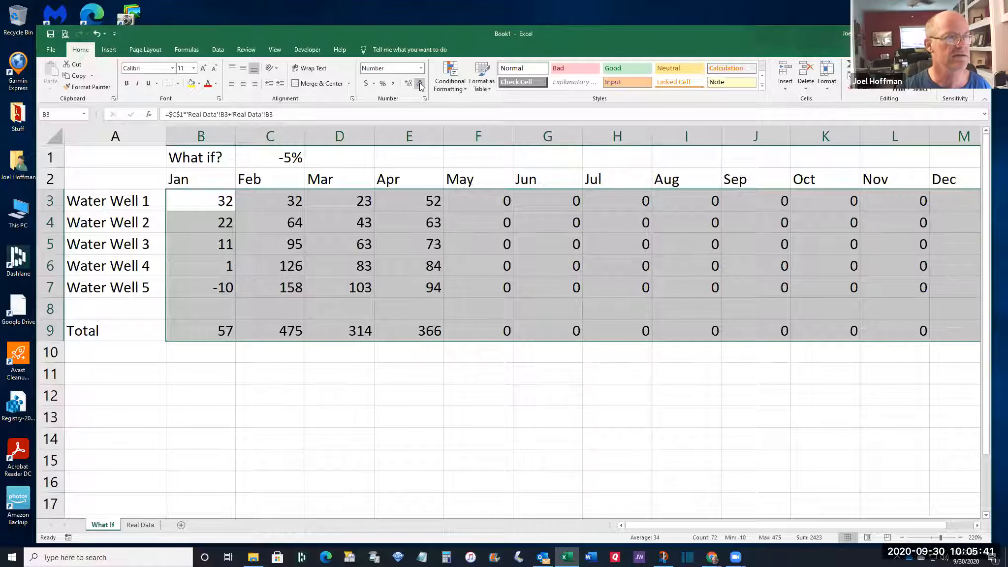
{"action": "left_click", "coordinate": [409, 84]}
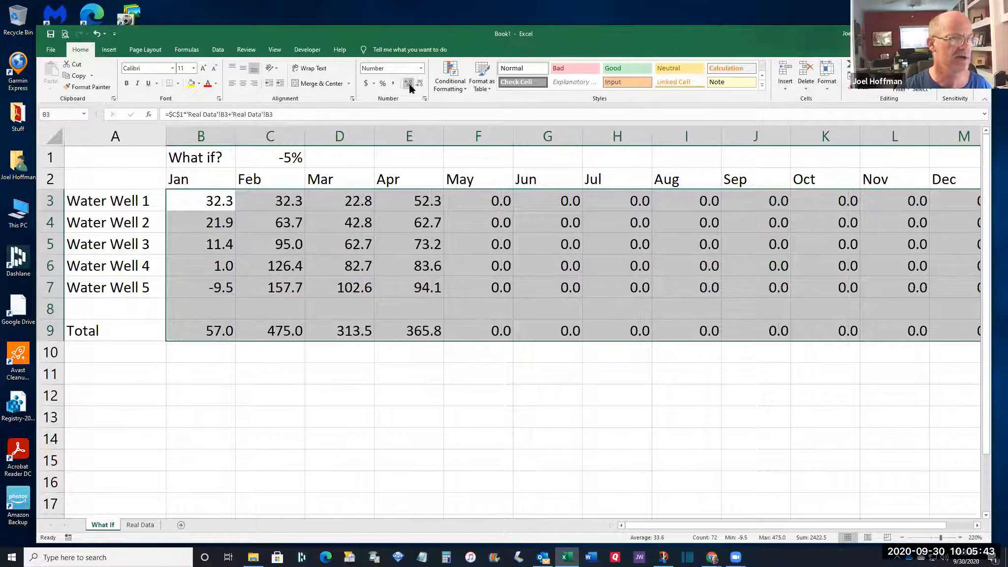
{"action": "left_click", "coordinate": [206, 369]}
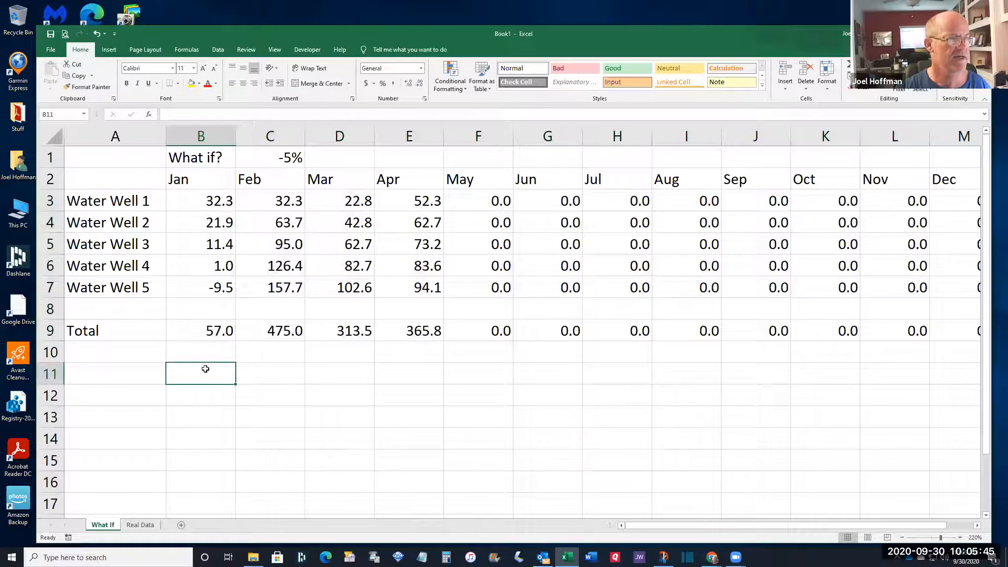
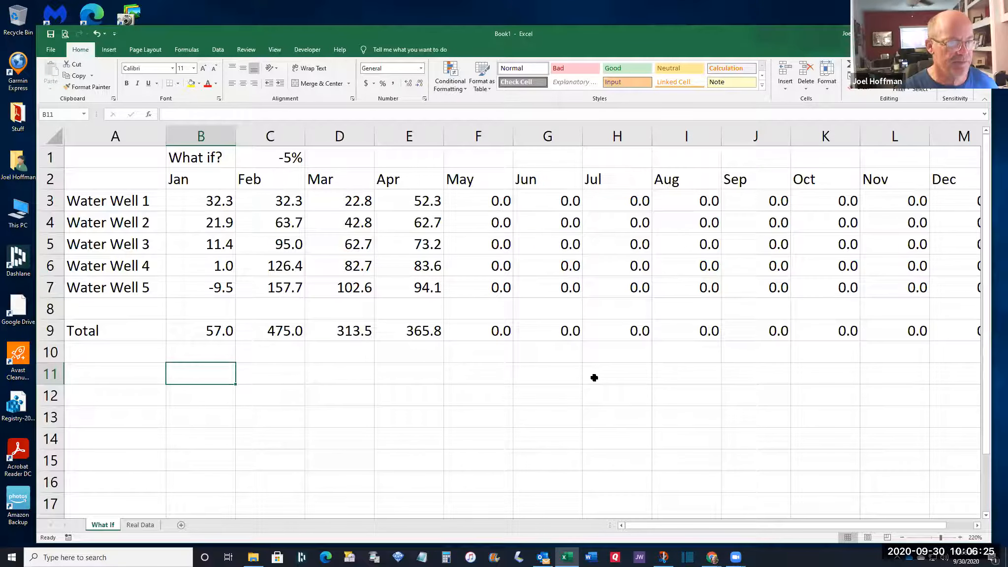
Add a new blank Sheet3 and zoom the grid in to 220%
{"action": "left_click", "coordinate": [182, 525]}
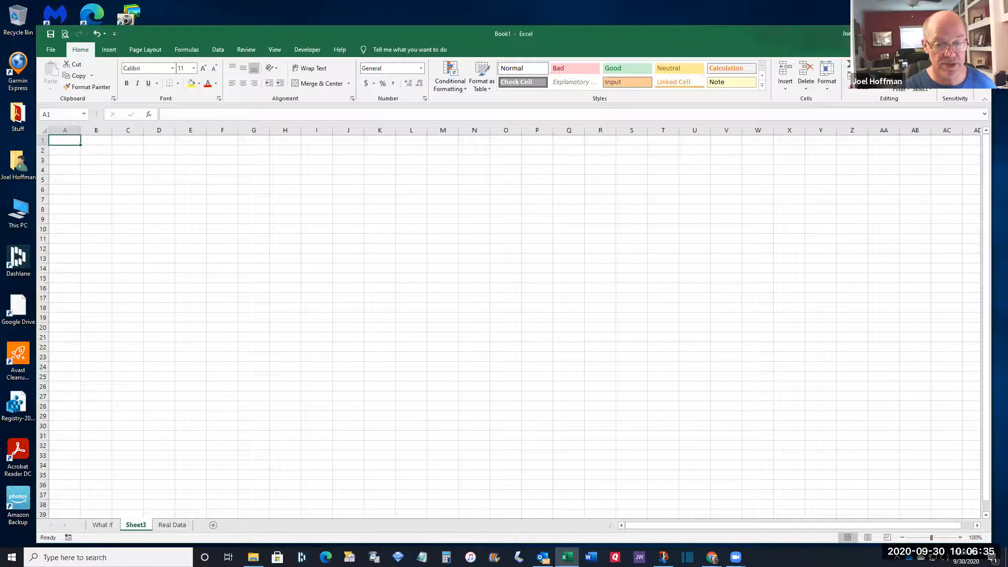
{"action": "left_click", "coordinate": [962, 537]}
{"action": "left_click", "coordinate": [961, 537]}
{"action": "left_click", "coordinate": [962, 537]}
{"action": "left_click", "coordinate": [961, 537]}
{"action": "left_click", "coordinate": [961, 537]}
{"action": "left_click", "coordinate": [962, 537]}
{"action": "left_click", "coordinate": [962, 537]}
{"action": "left_click", "coordinate": [962, 537]}
{"action": "left_click", "coordinate": [961, 537]}
{"action": "left_click", "coordinate": [962, 537]}
{"action": "left_click", "coordinate": [961, 537]}
{"action": "left_click", "coordinate": [962, 537]}
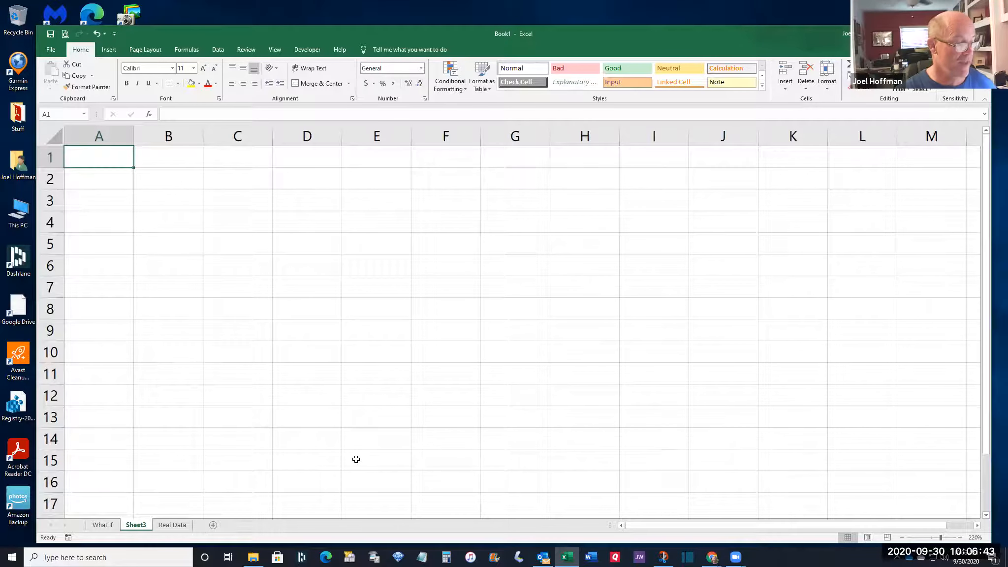
Rename Sheet3 to Dates
{"action": "double_click", "coordinate": [136, 525]}
{"action": "type", "text": "Dates"}
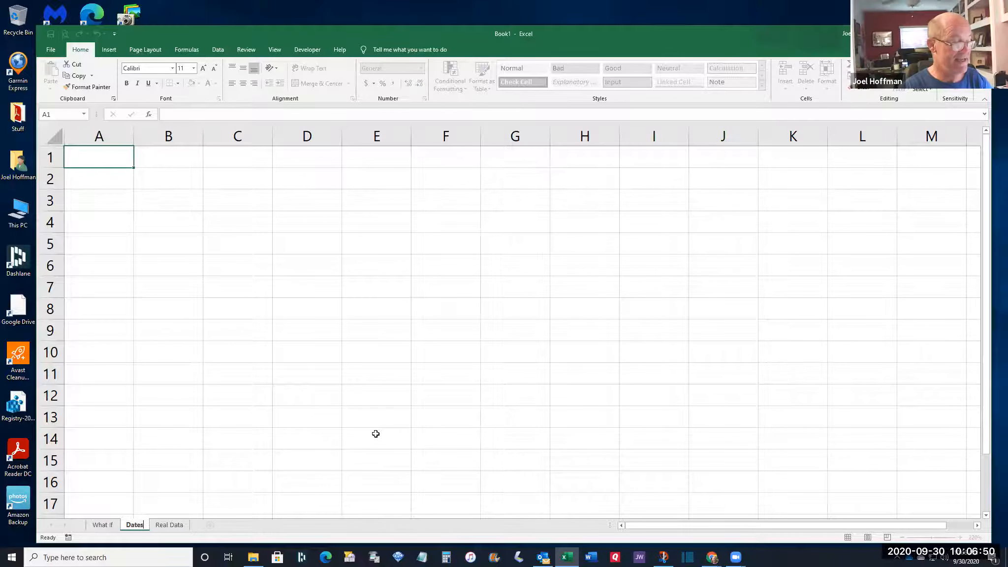
{"action": "key", "text": "Return"}
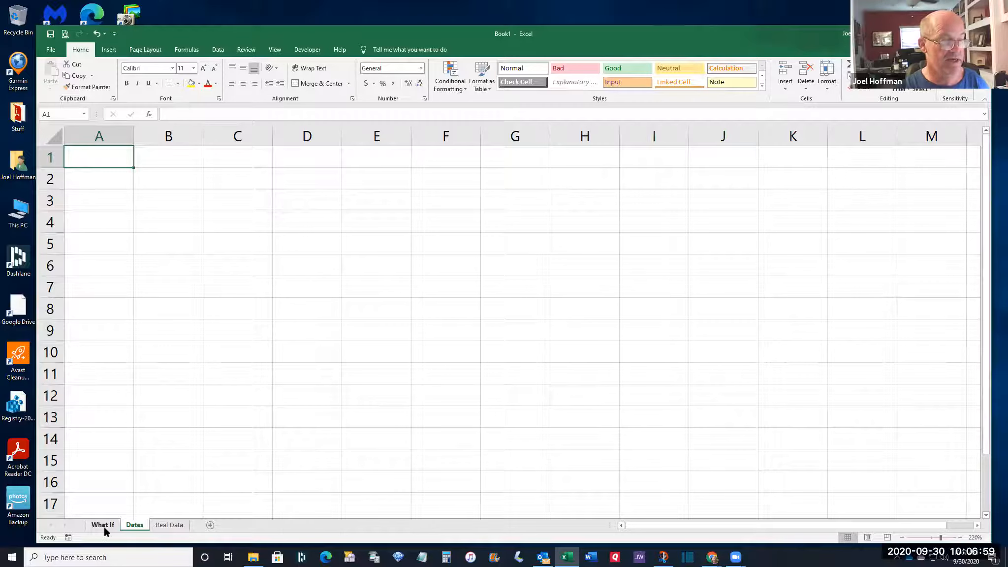
Move Real Data ahead of Dates so Dates sits last, then show the empty Dates sheet
{"action": "left_click", "coordinate": [169, 525]}
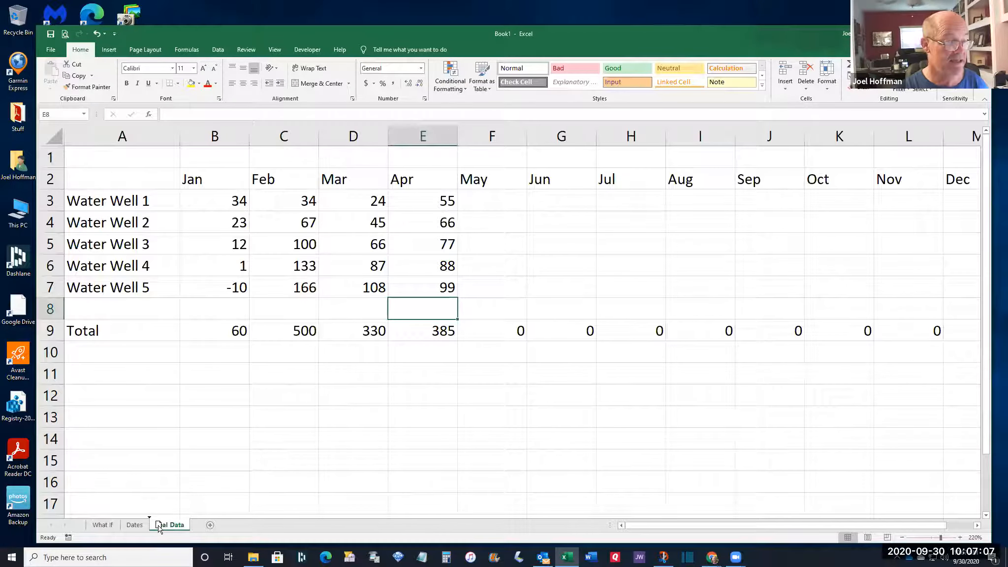
{"action": "left_click_drag", "start_coordinate": [130, 529], "coordinate": [129, 530]}
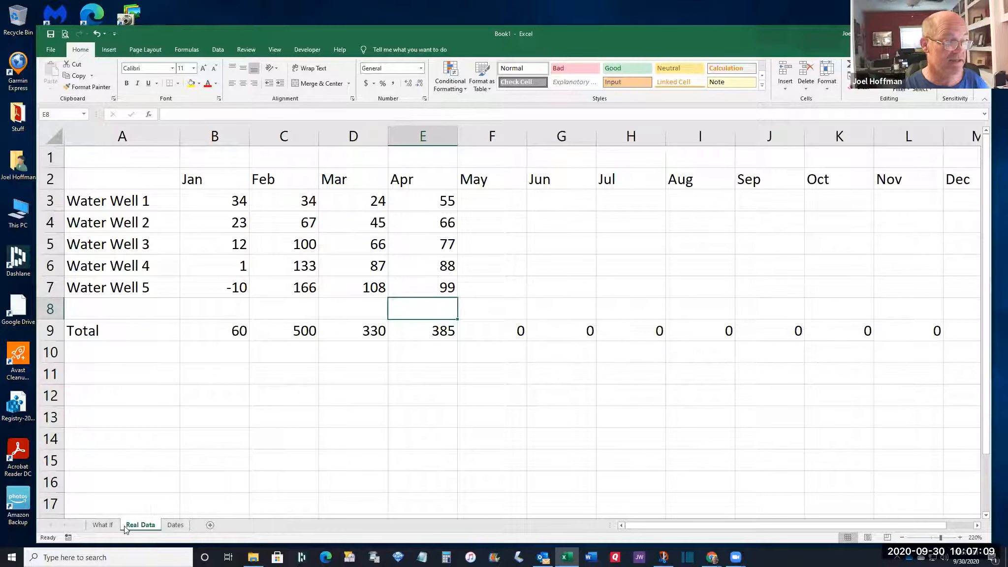
{"action": "left_click", "coordinate": [108, 526]}
{"action": "left_click", "coordinate": [142, 527]}
{"action": "left_click", "coordinate": [108, 526]}
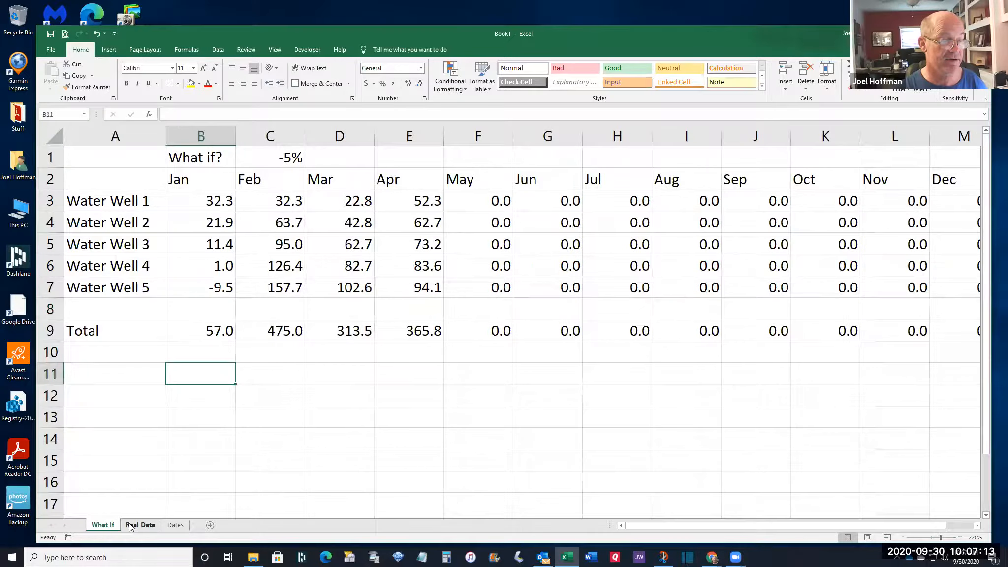
{"action": "left_click", "coordinate": [131, 527]}
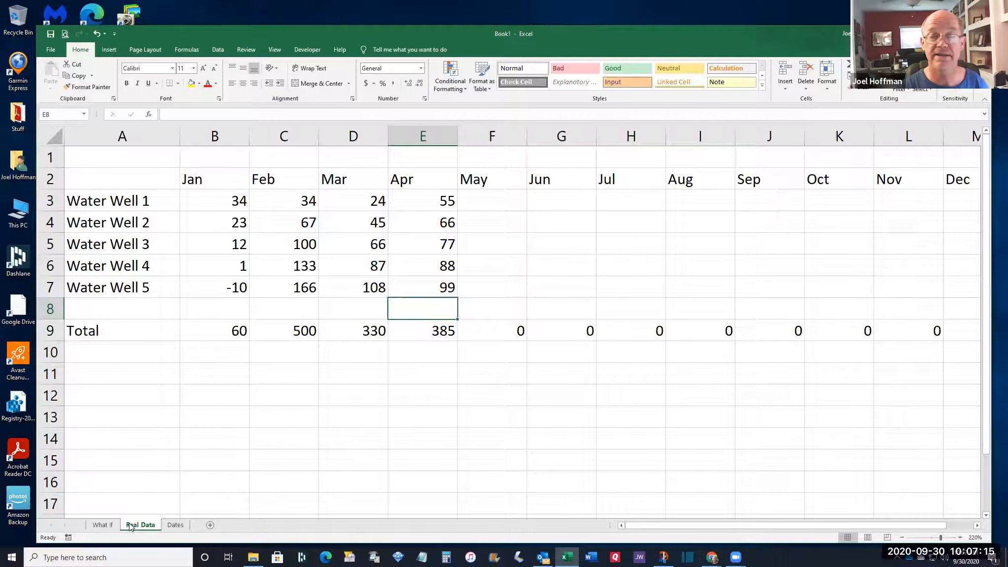
{"action": "left_click", "coordinate": [175, 525]}
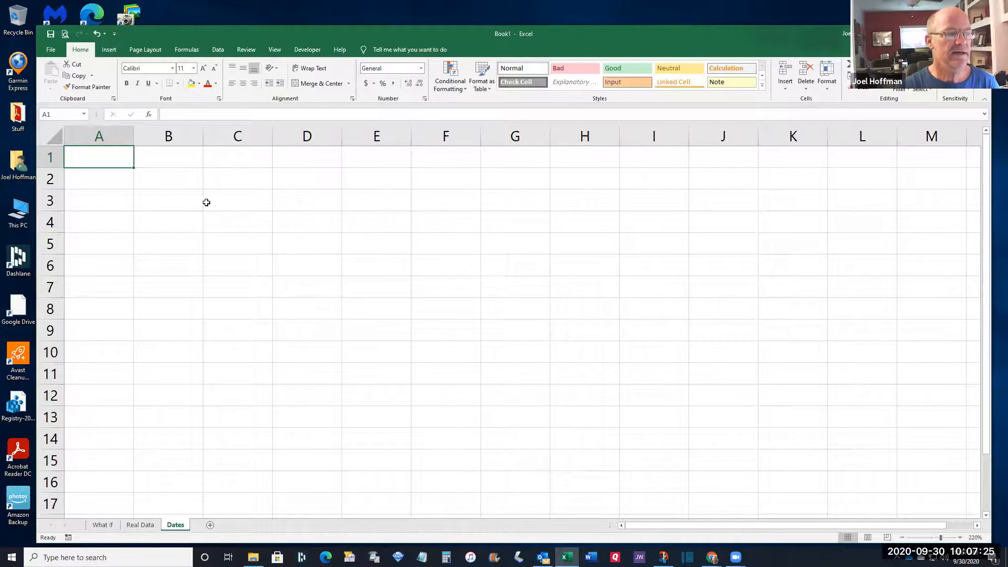
{"action": "left_click", "coordinate": [183, 188]}
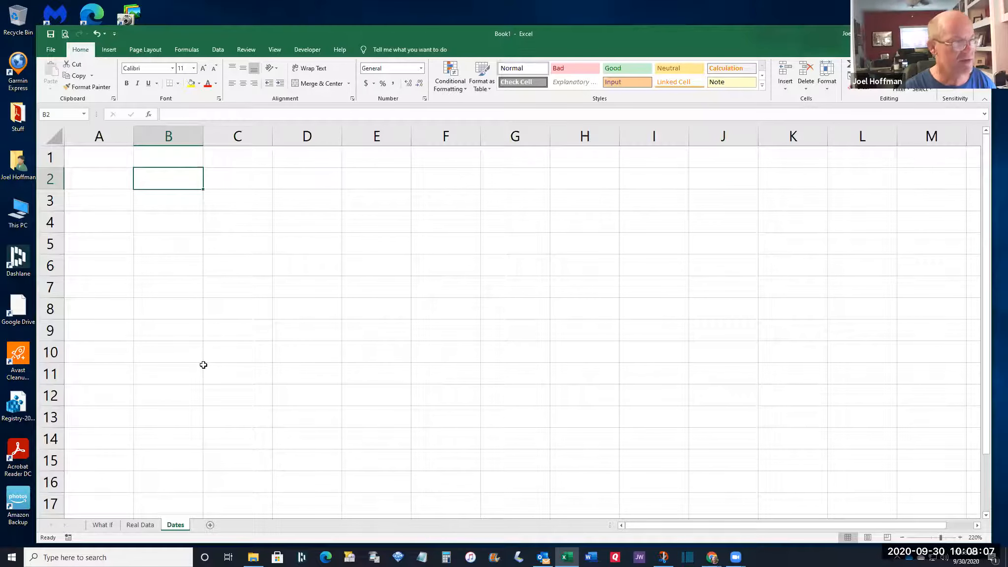
Enter Labels in B2, NOW() in B3 and Functions in C2 as text
{"action": "type", "text": "'Labels"}
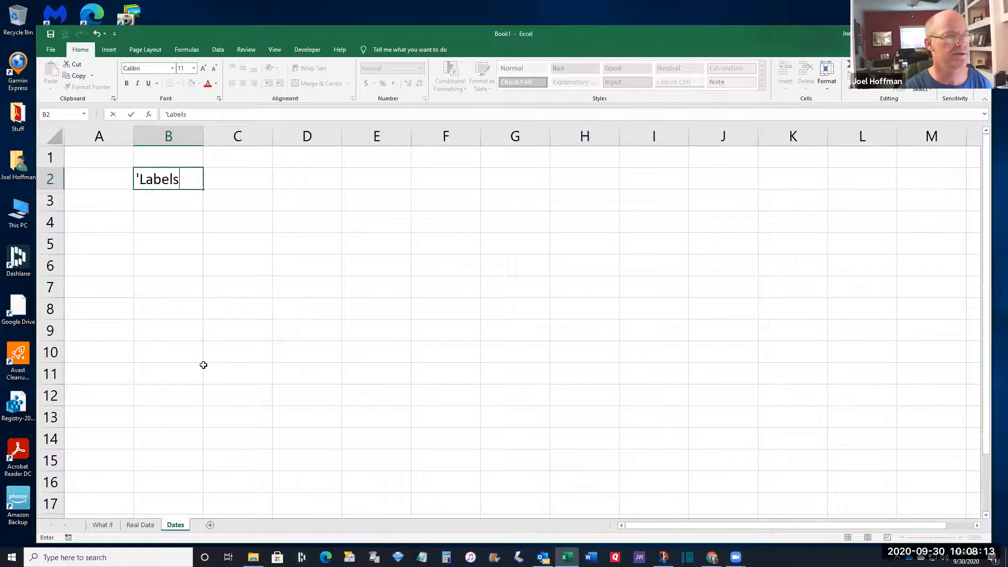
{"action": "key", "text": "Return"}
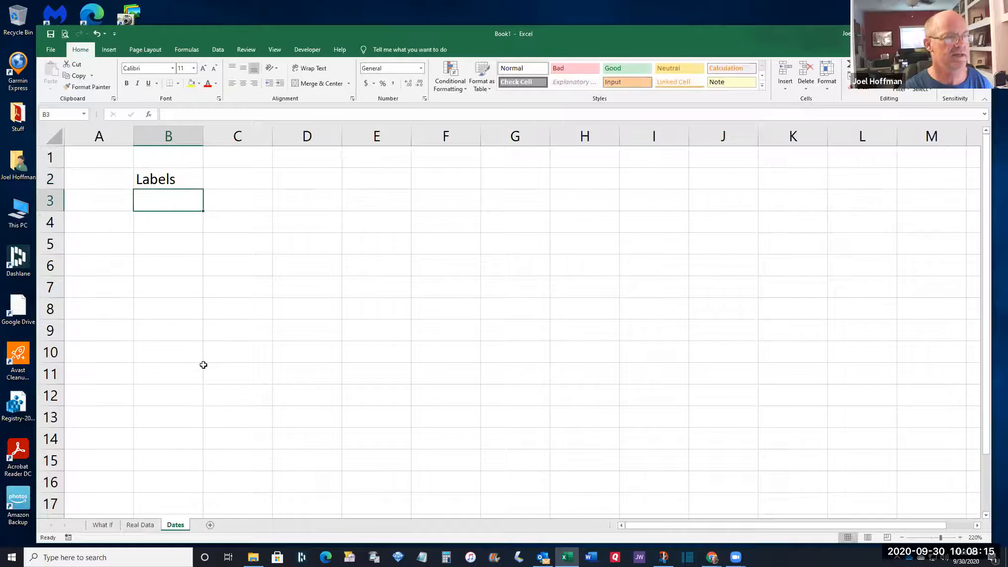
{"action": "type", "text": "'"}
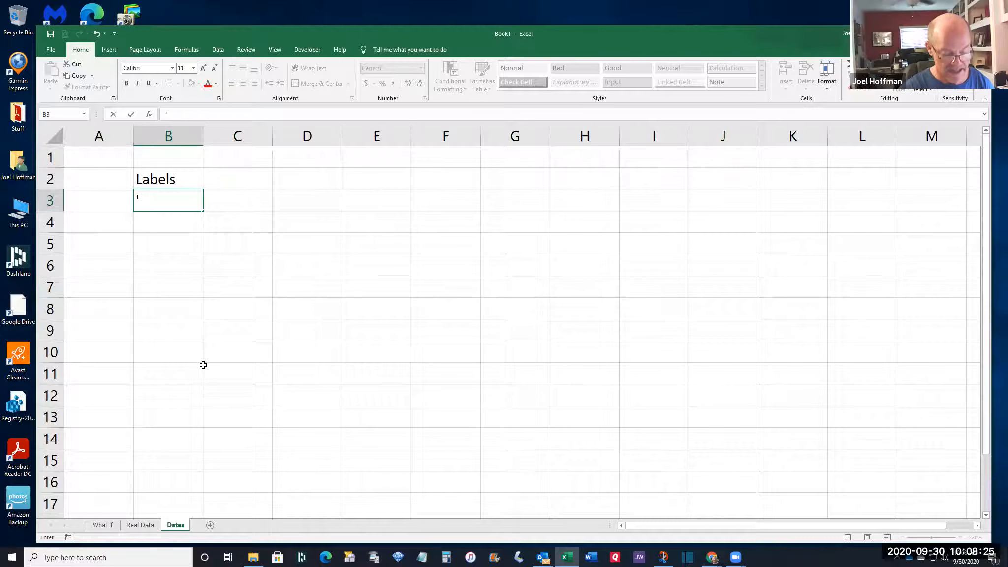
{"action": "type", "text": "NOW()"}
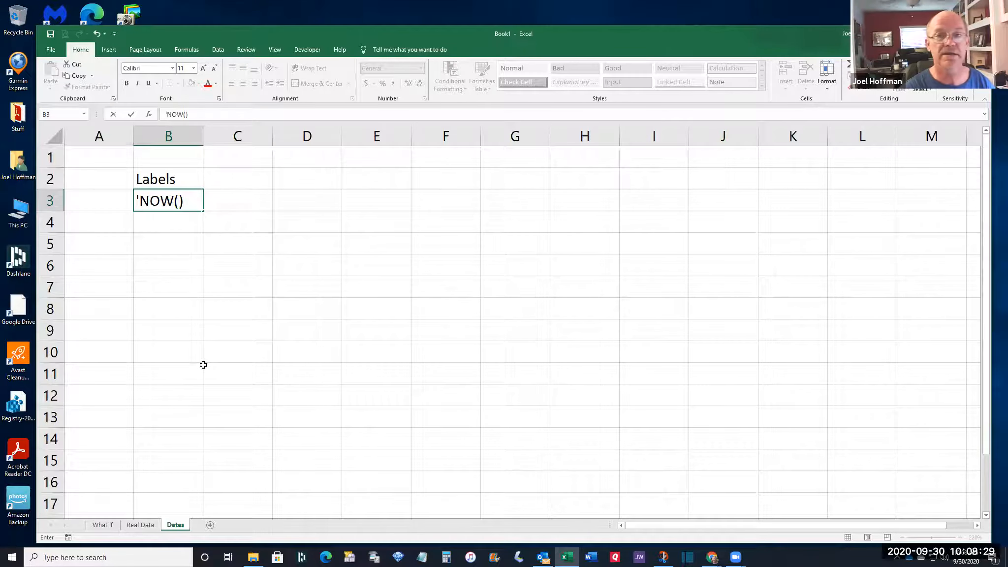
{"action": "key", "text": "Tab"}
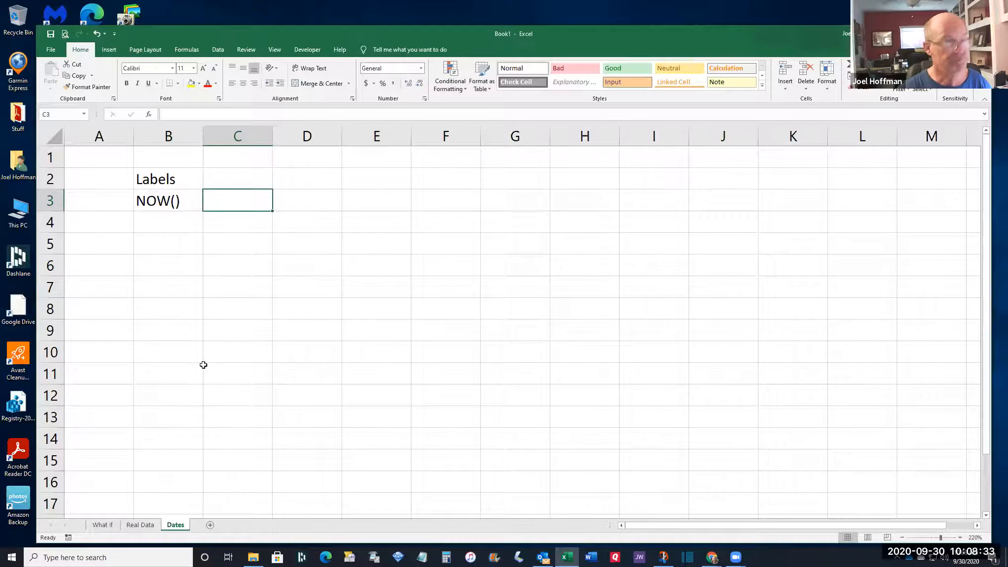
{"action": "key", "text": "Up"}
{"action": "type", "text": "'"}
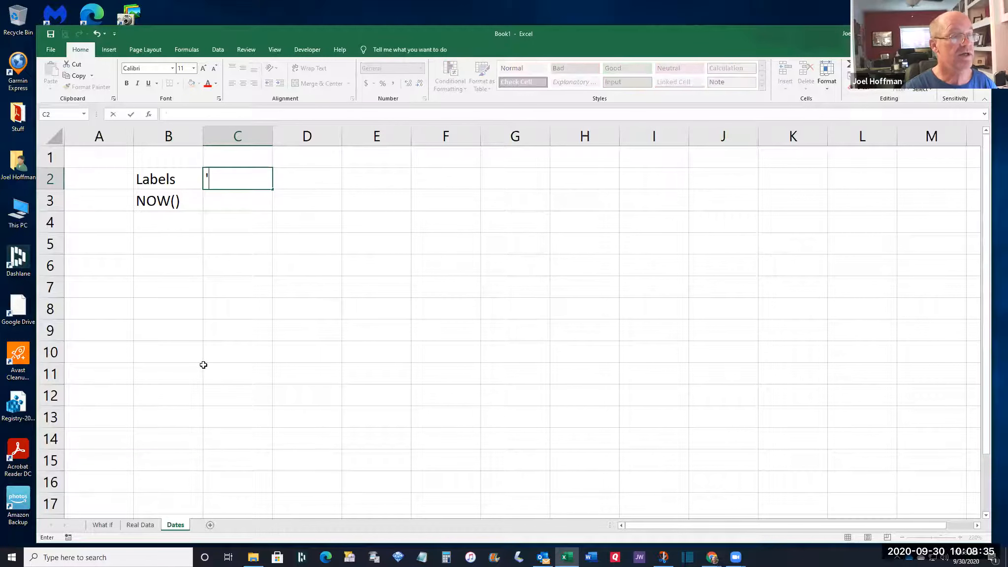
{"action": "type", "text": "Function"}
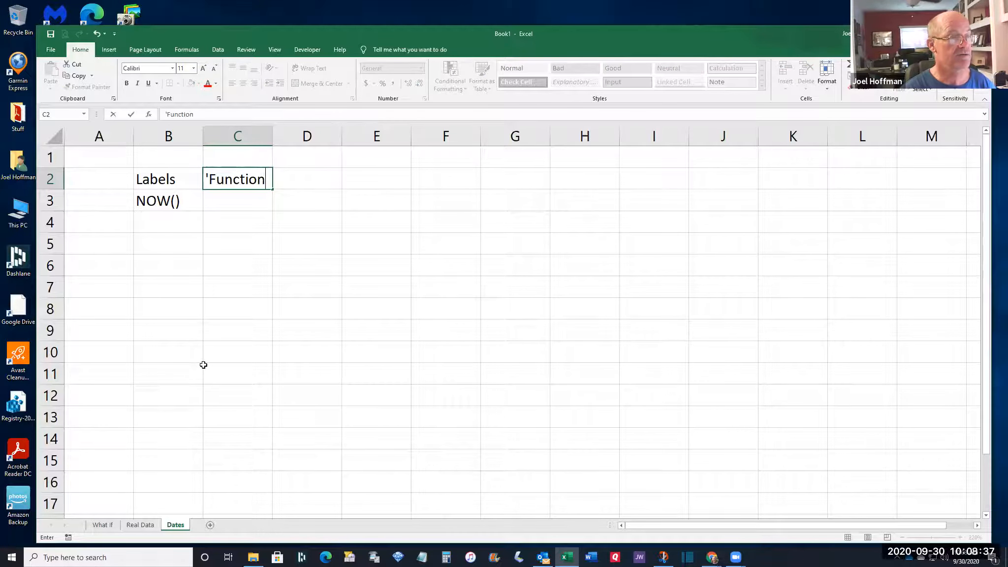
{"action": "type", "text": "s"}
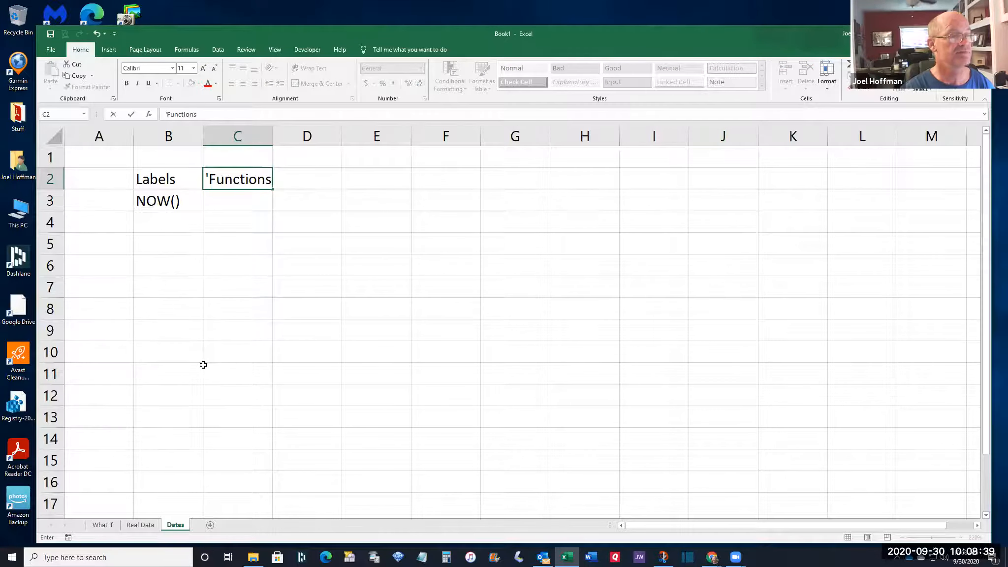
{"action": "key", "text": "Return"}
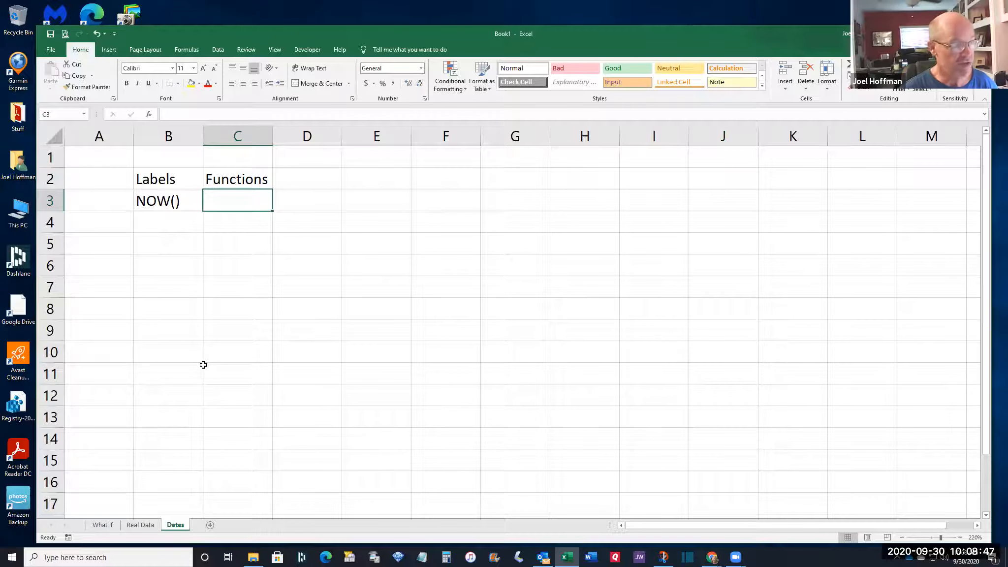
Enter =NOW() in C3, showing 9/30/2020 10:09, and widen column C to fit it
{"action": "type", "text": "="}
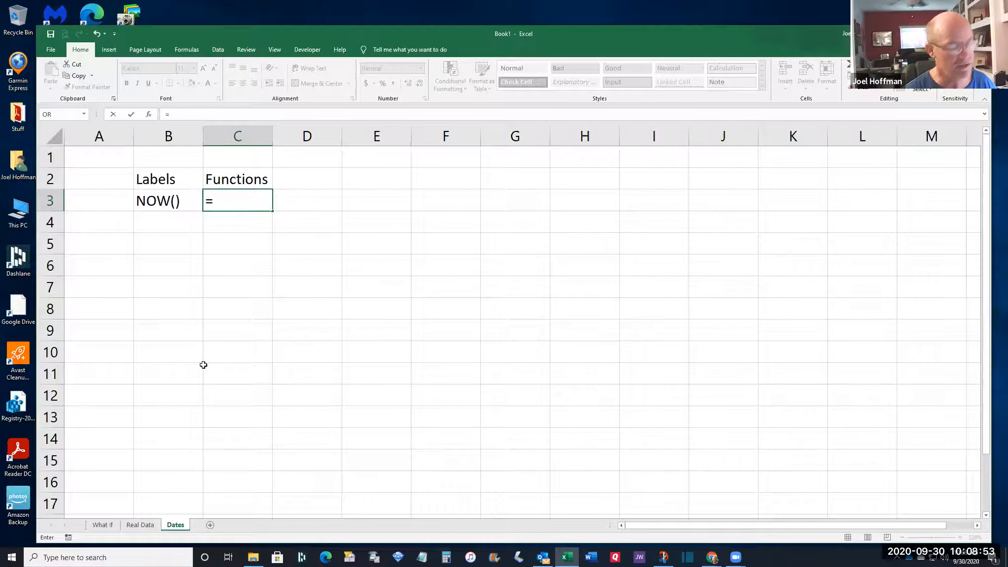
{"action": "type", "text": "n"}
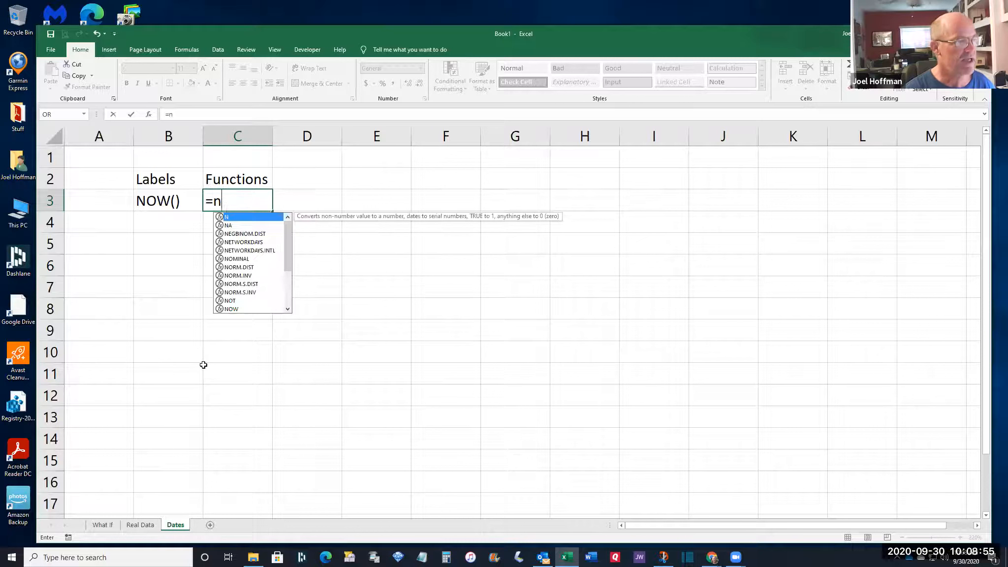
{"action": "type", "text": "o"}
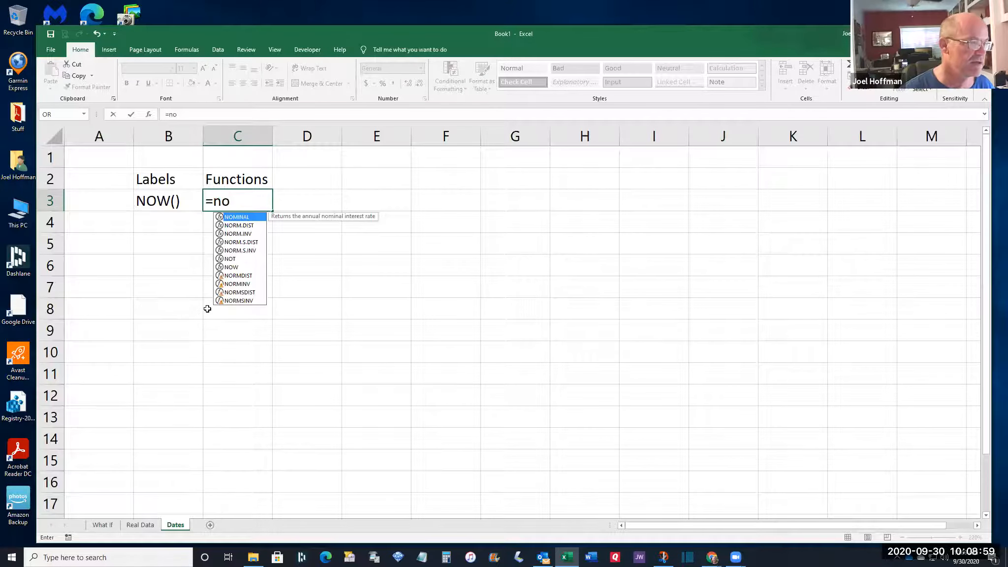
{"action": "left_click", "coordinate": [235, 260]}
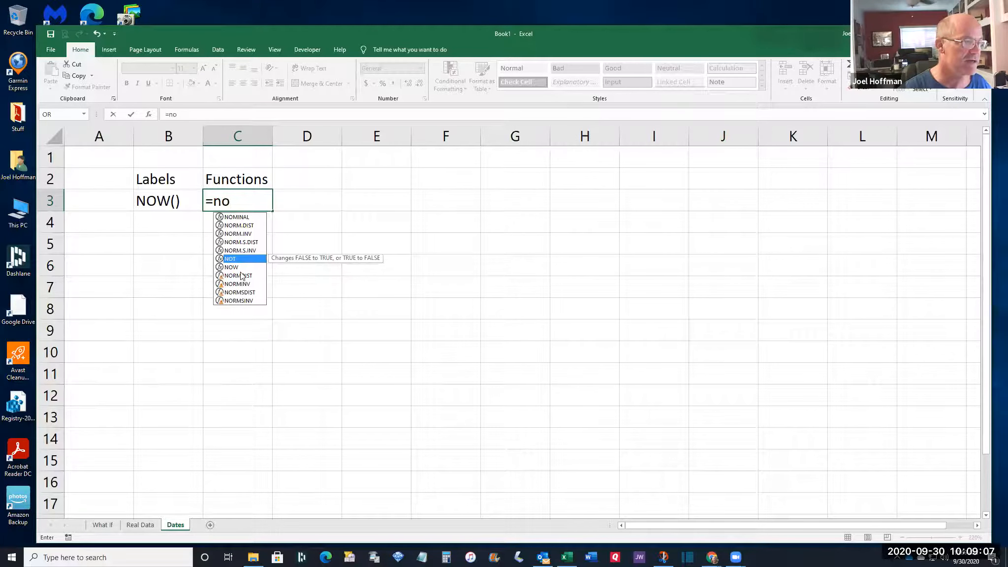
{"action": "left_click", "coordinate": [240, 269]}
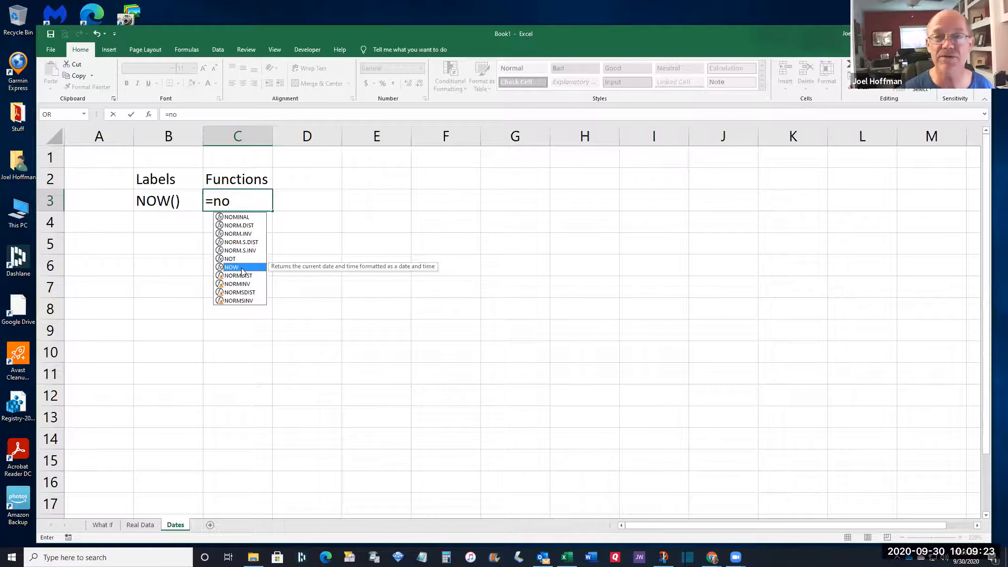
{"action": "double_click", "coordinate": [242, 270]}
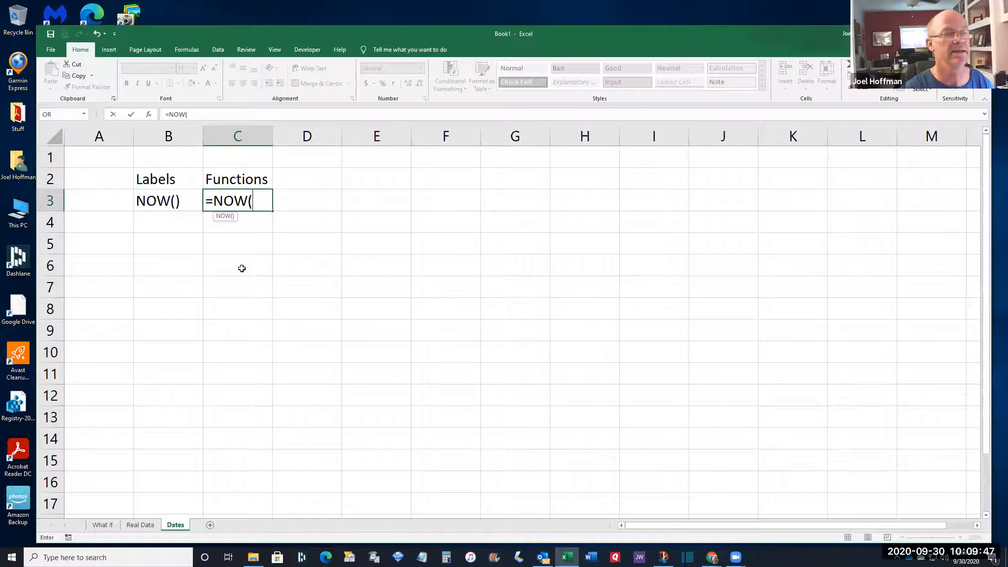
{"action": "type", "text": ")"}
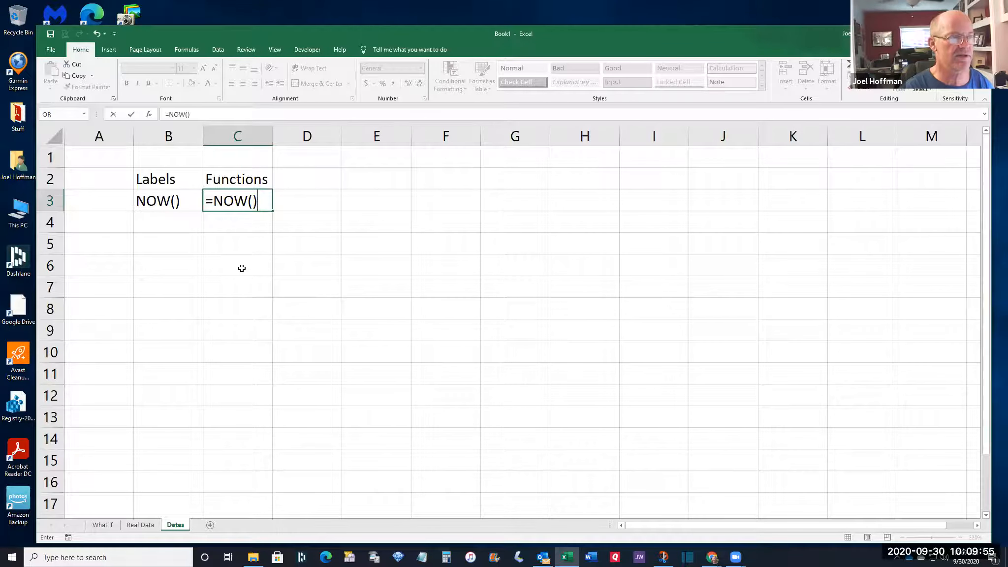
{"action": "key", "text": "Return"}
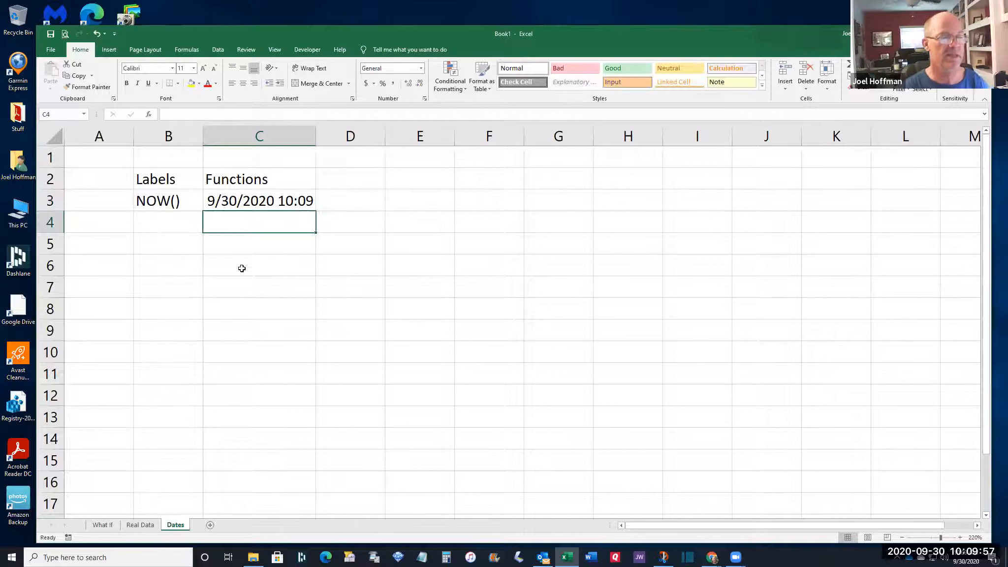
{"action": "left_click_drag", "start_coordinate": [316, 141], "coordinate": [355, 141]}
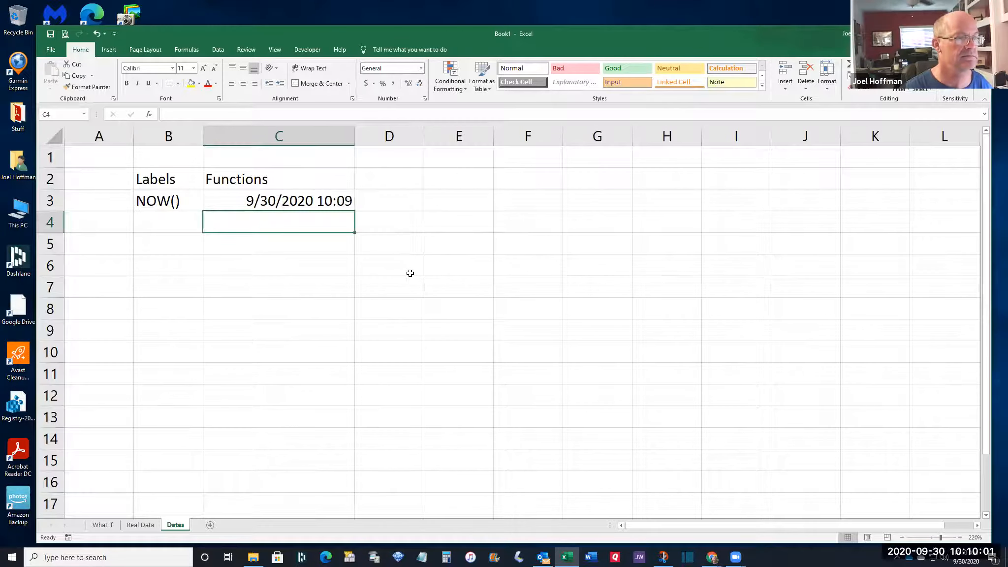
{"action": "left_click", "coordinate": [285, 205]}
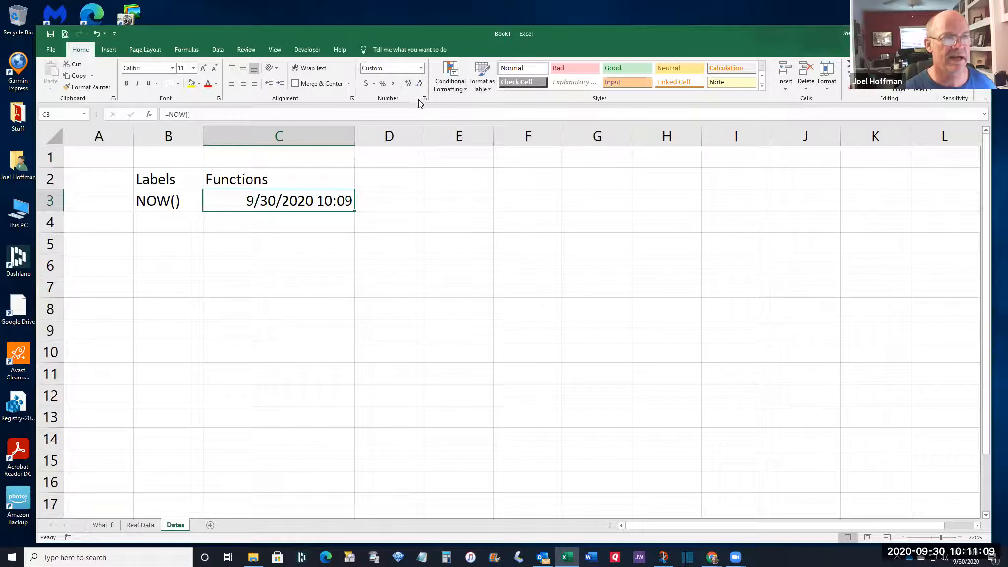
Format C3 with the 3/14/12 1:30 PM Date type so it reads 9/30/20 10:09 AM
{"action": "left_click", "coordinate": [420, 69]}
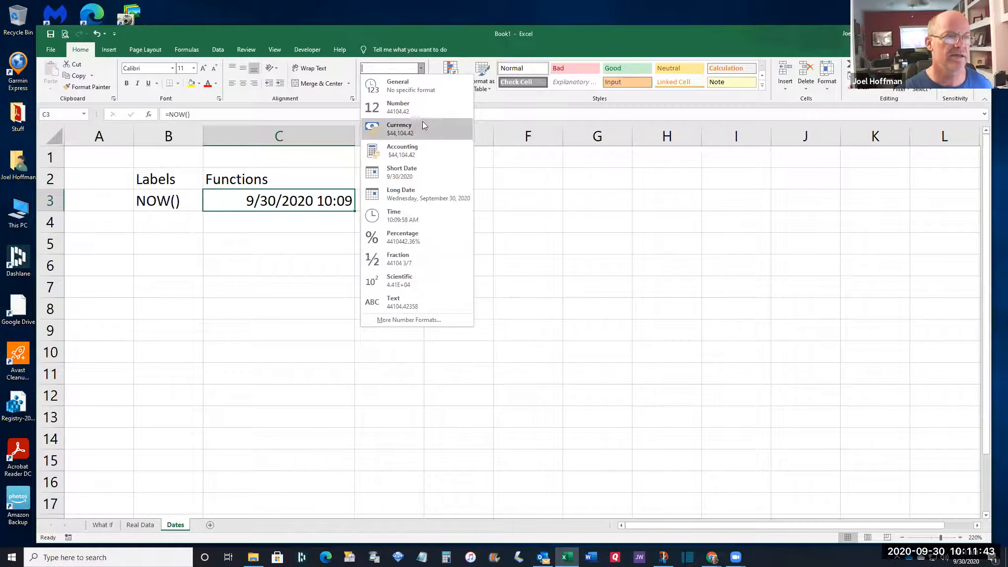
{"action": "left_click", "coordinate": [421, 321]}
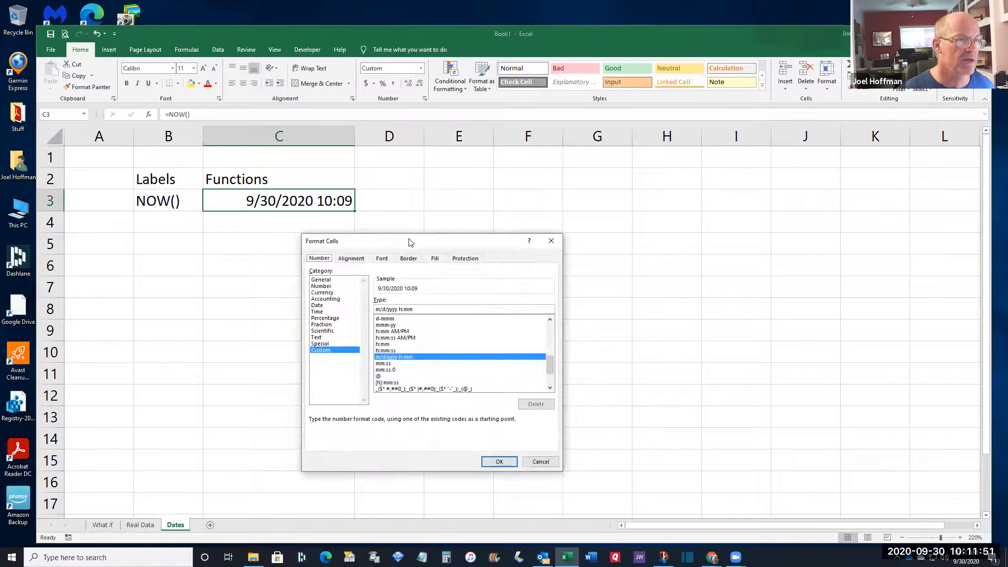
{"action": "left_click_drag", "start_coordinate": [409, 240], "coordinate": [481, 159]}
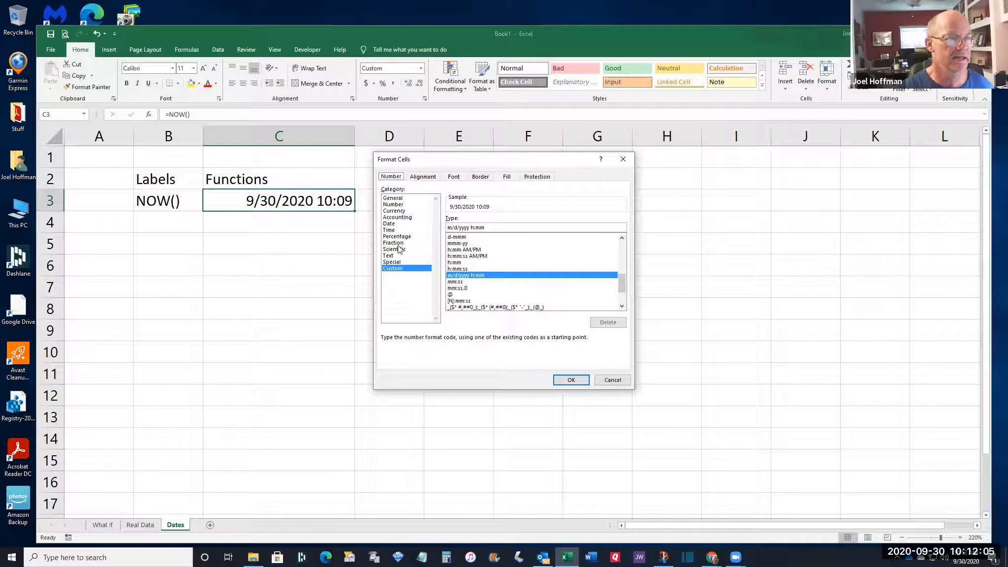
{"action": "left_click", "coordinate": [388, 224]}
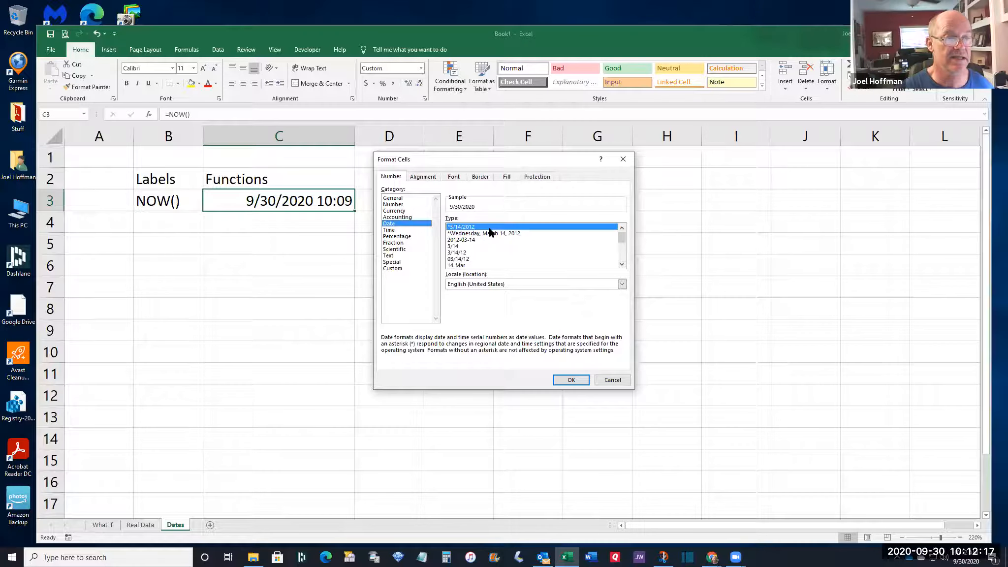
{"action": "left_click", "coordinate": [621, 267]}
{"action": "left_click", "coordinate": [621, 266]}
{"action": "left_click", "coordinate": [621, 266]}
{"action": "left_click", "coordinate": [621, 267]}
{"action": "left_click", "coordinate": [621, 266]}
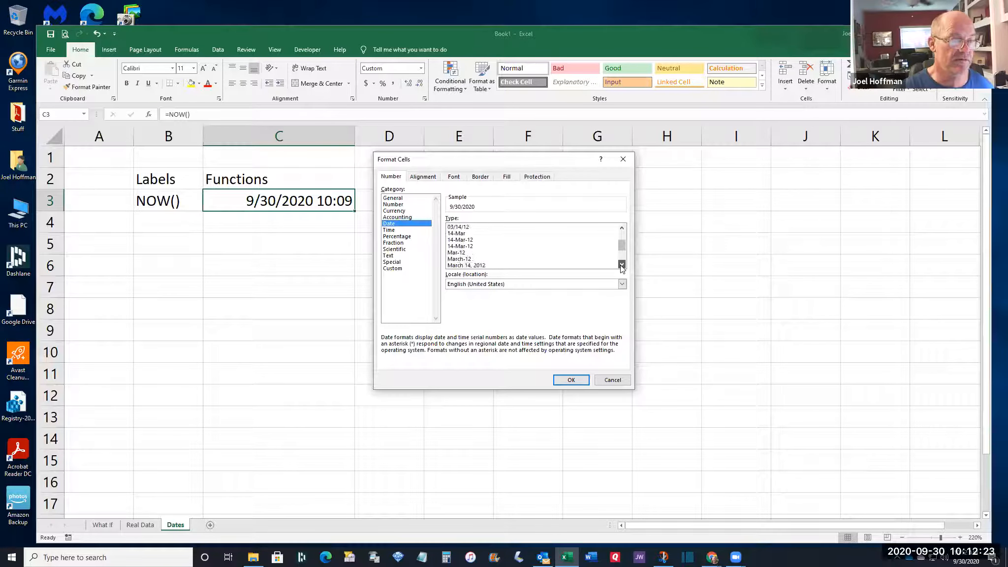
{"action": "left_click", "coordinate": [622, 266]}
{"action": "left_click", "coordinate": [622, 266]}
{"action": "left_click", "coordinate": [622, 267]}
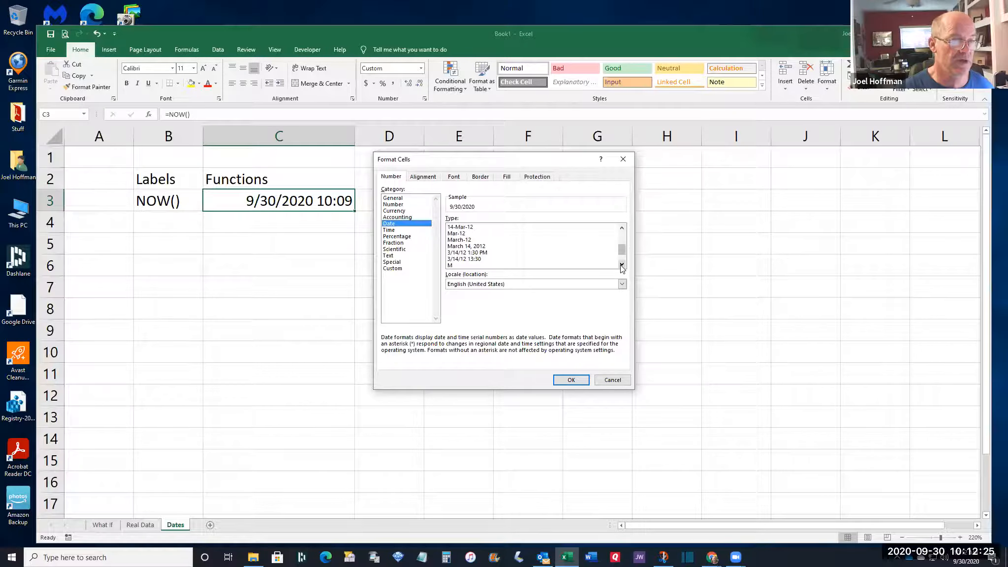
{"action": "left_click", "coordinate": [485, 255]}
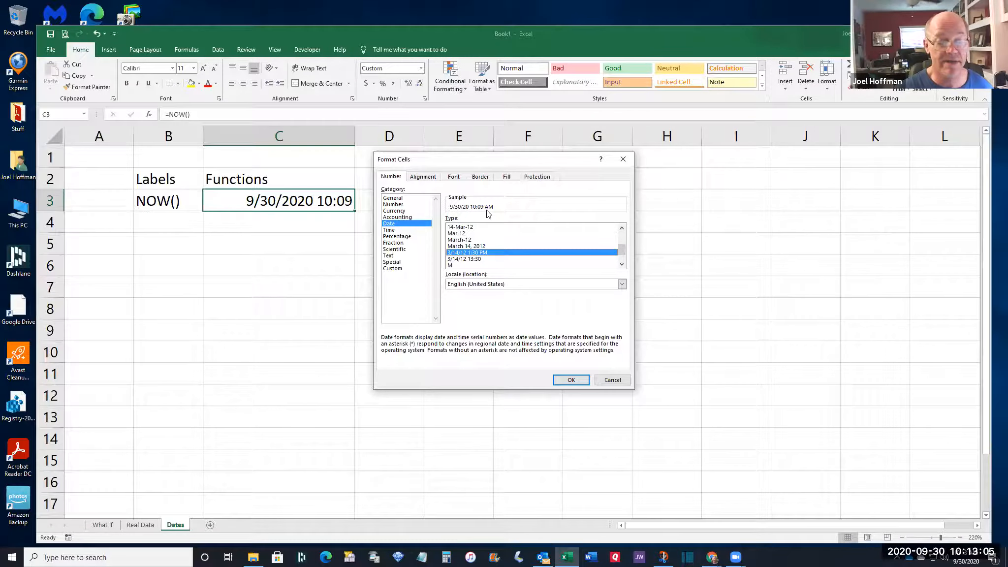
{"action": "left_click", "coordinate": [566, 379]}
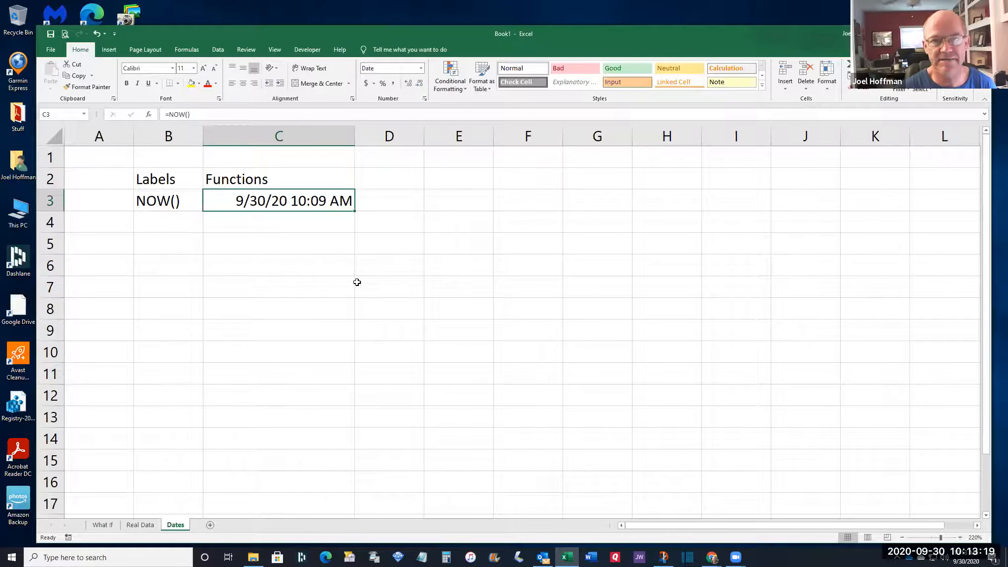
Enter the text label TODAY() in B4
{"action": "left_click", "coordinate": [168, 222]}
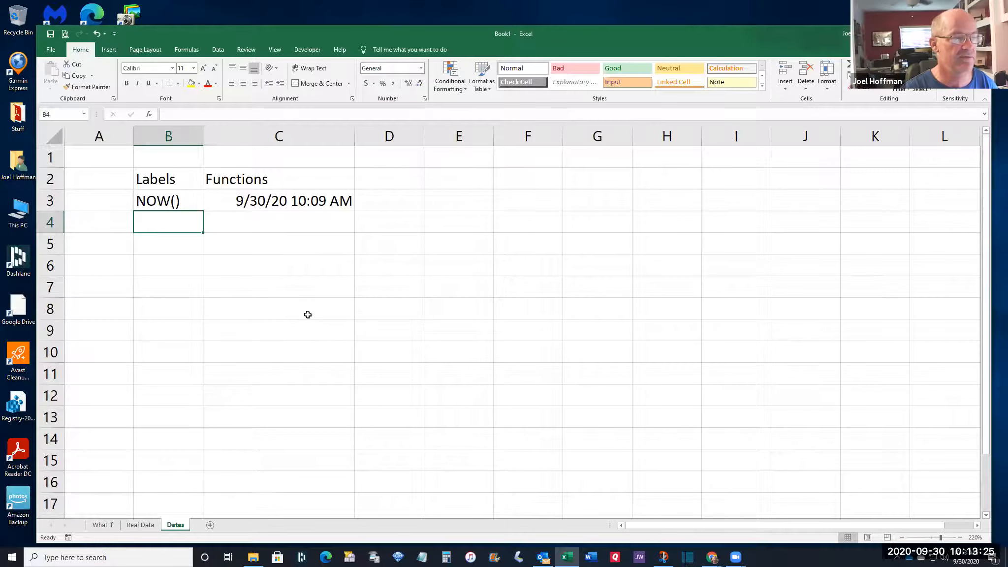
{"action": "type", "text": "'"}
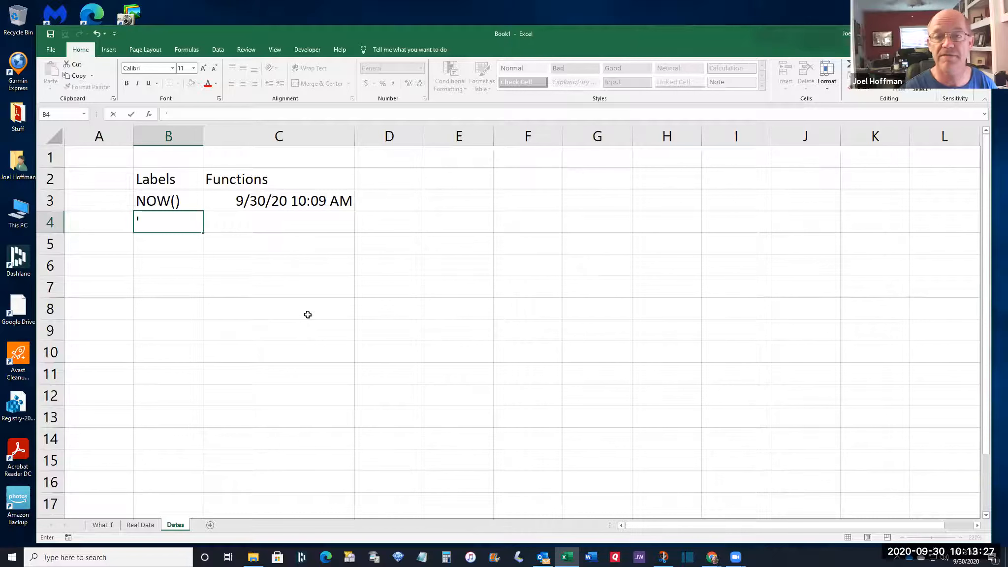
{"action": "type", "text": "TODAY()"}
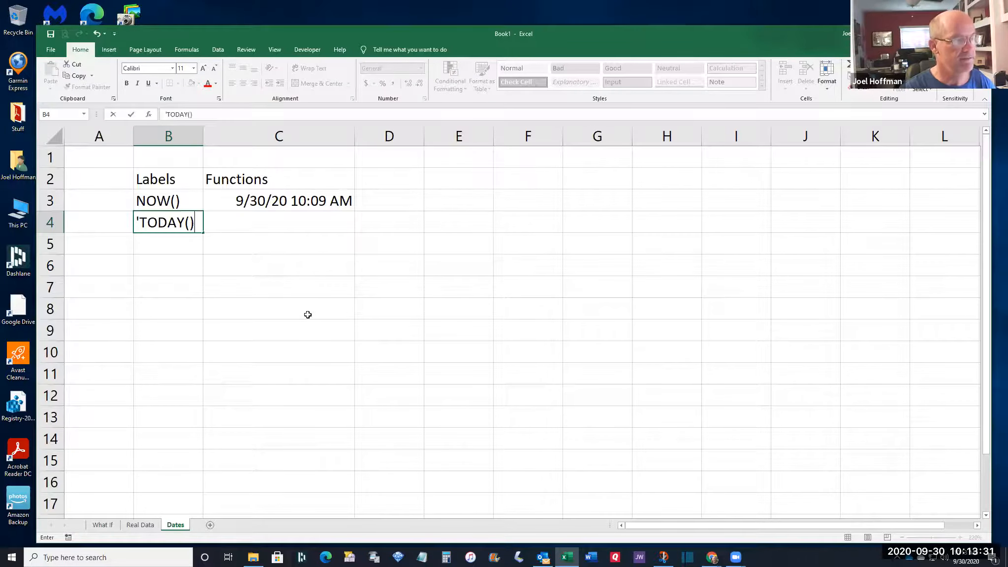
{"action": "key", "text": "Tab"}
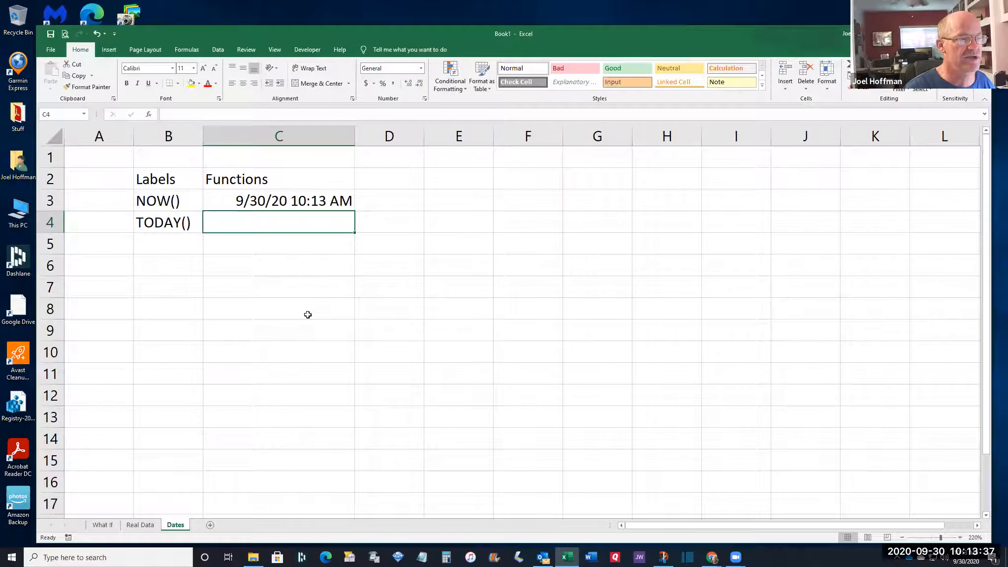
Enter =TODAY() in C4, displaying 9/30/2020
{"action": "type", "text": "="}
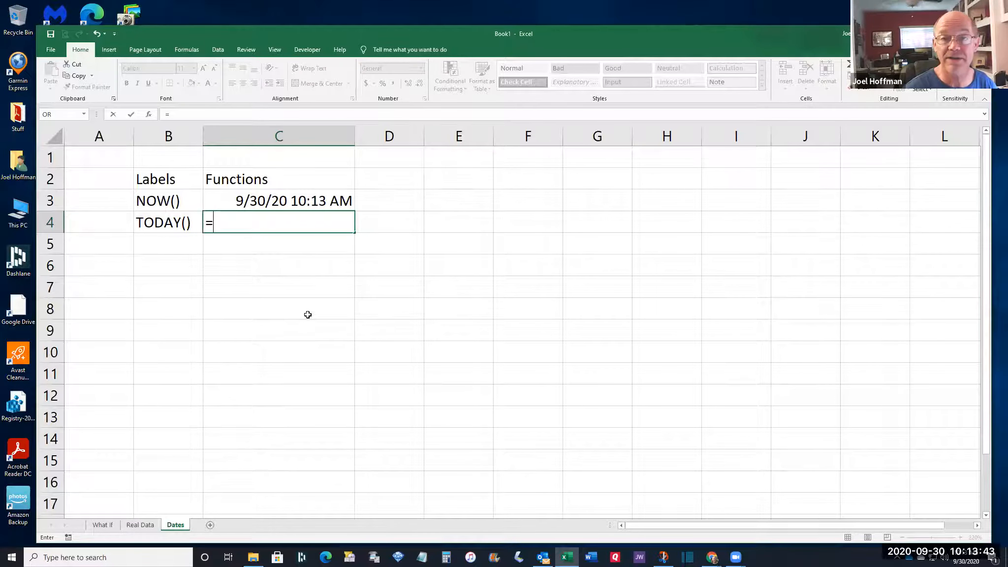
{"action": "type", "text": "to"}
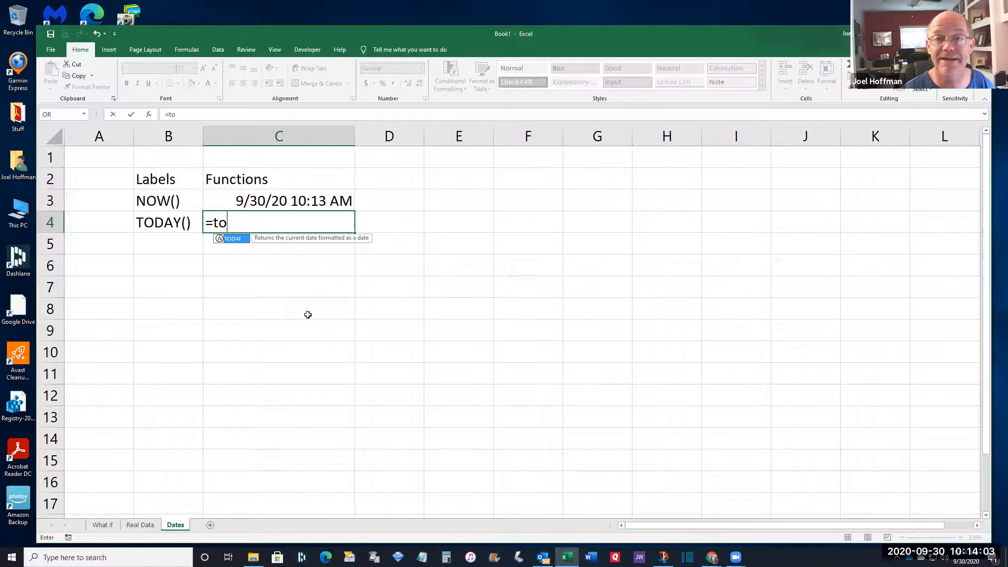
{"action": "key", "text": "Tab"}
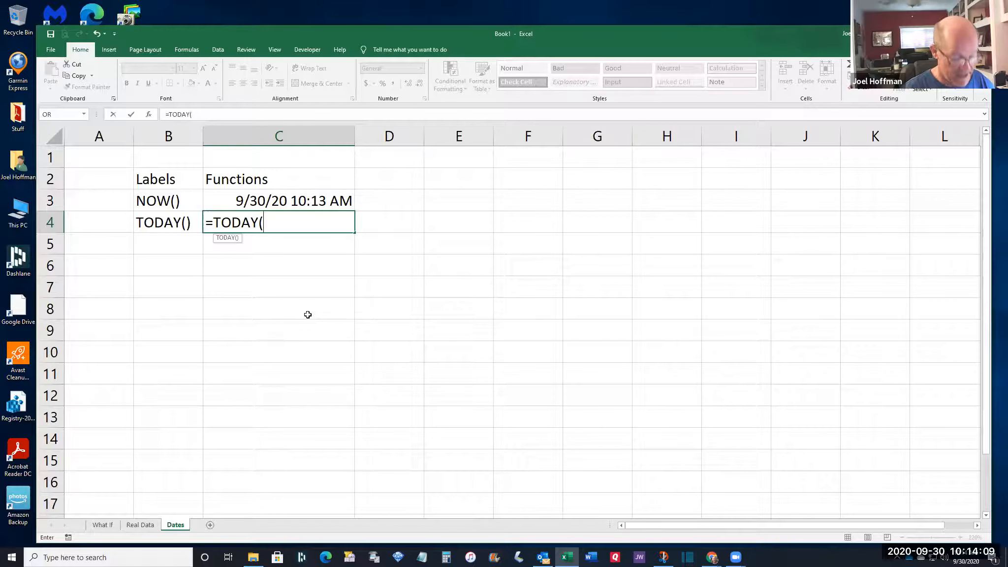
{"action": "type", "text": ")"}
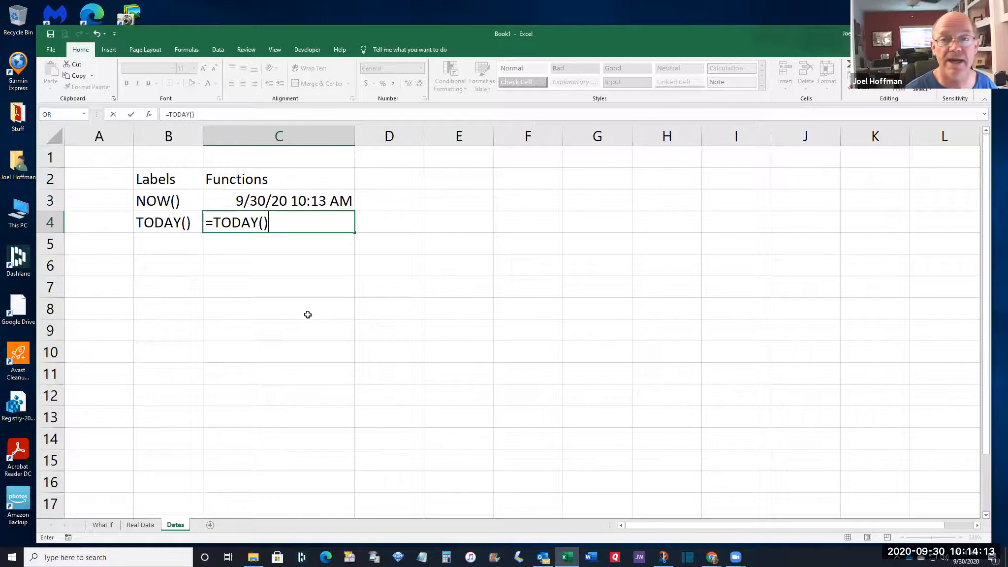
{"action": "key", "text": "Return"}
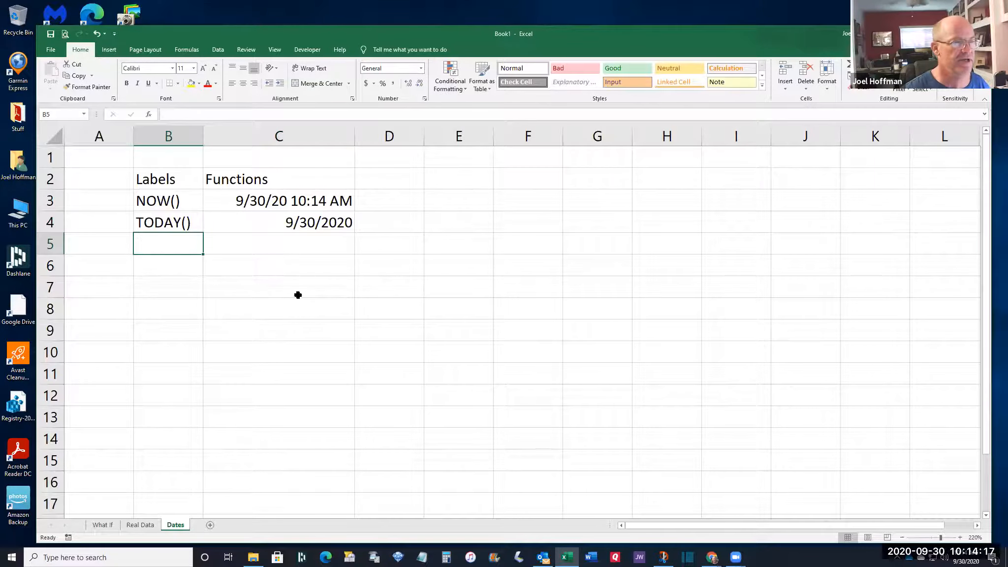
{"action": "left_click", "coordinate": [281, 224]}
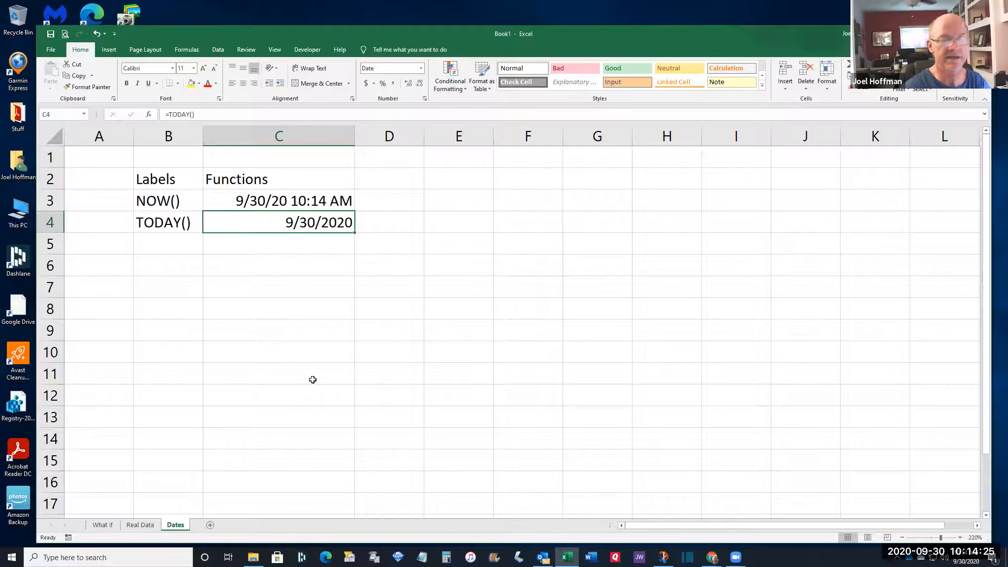
{"action": "left_click", "coordinate": [260, 203]}
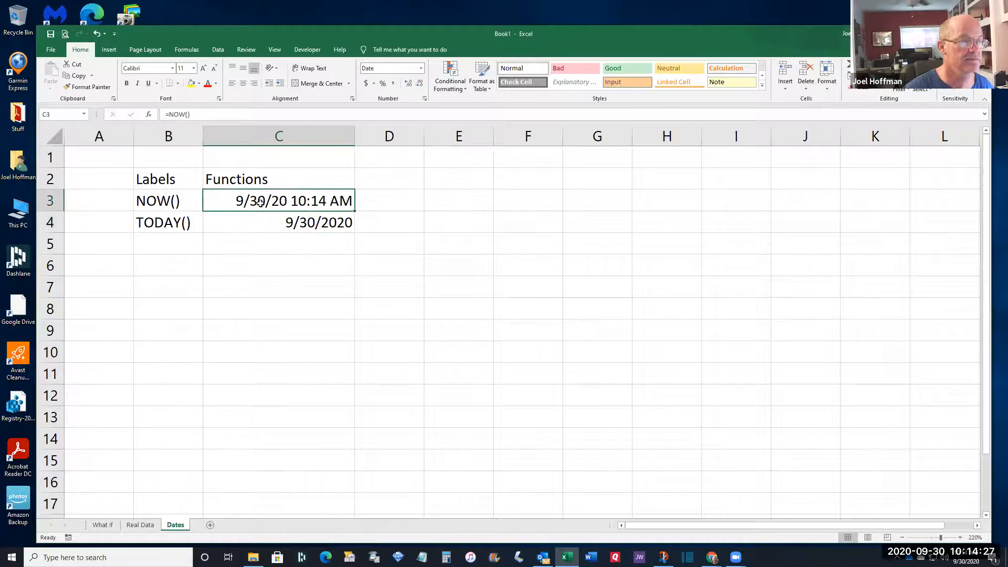
{"action": "left_click", "coordinate": [260, 223]}
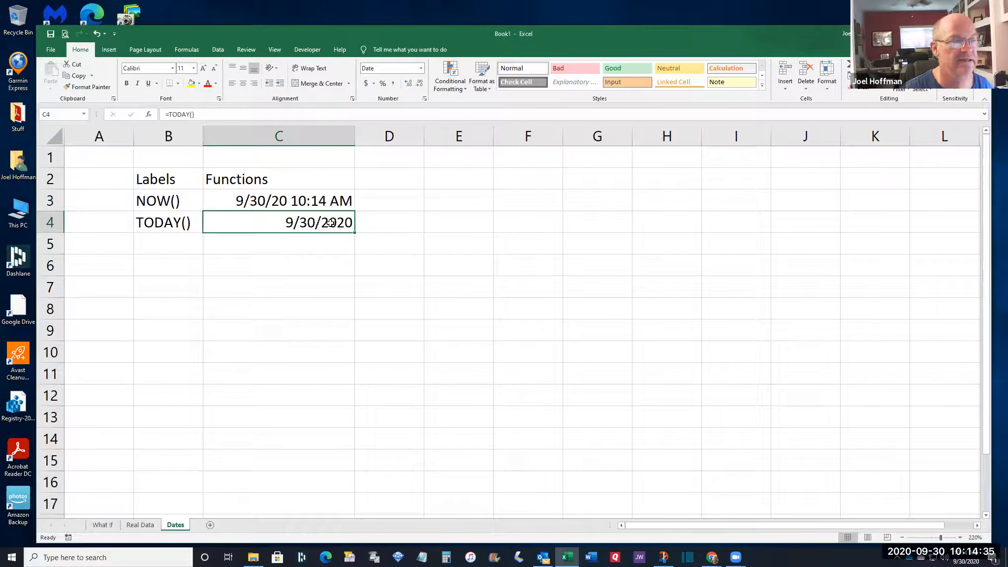
{"action": "left_click", "coordinate": [318, 204]}
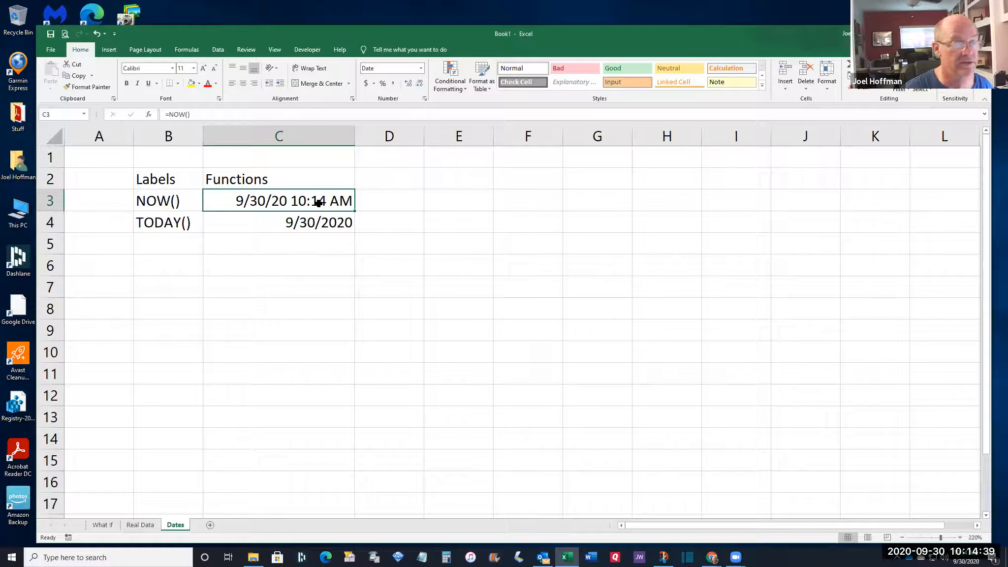
{"action": "left_click", "coordinate": [310, 223]}
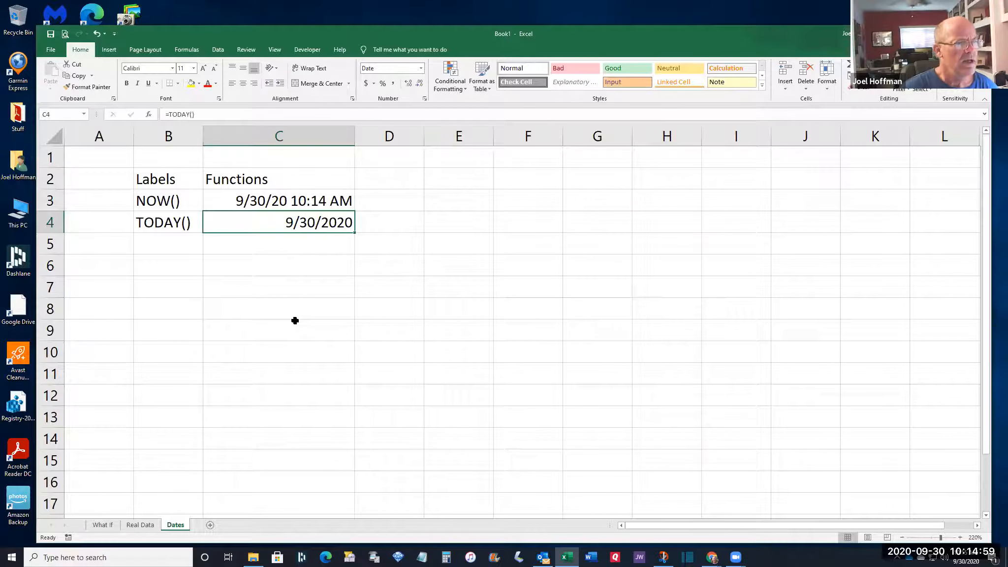
{"action": "left_click", "coordinate": [477, 205]}
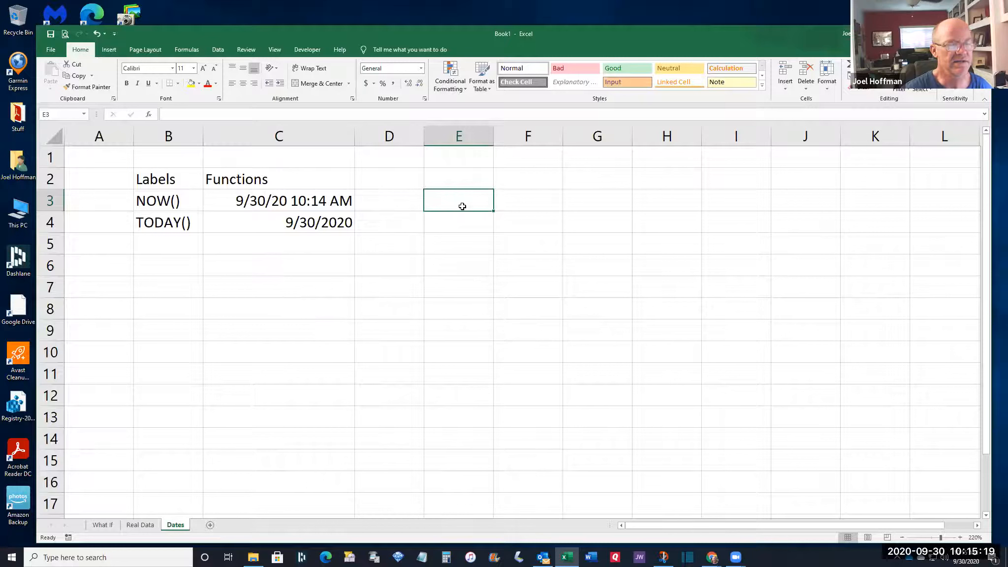
Enter =C3 in E3 and fill it down into E4
{"action": "type", "text": "="}
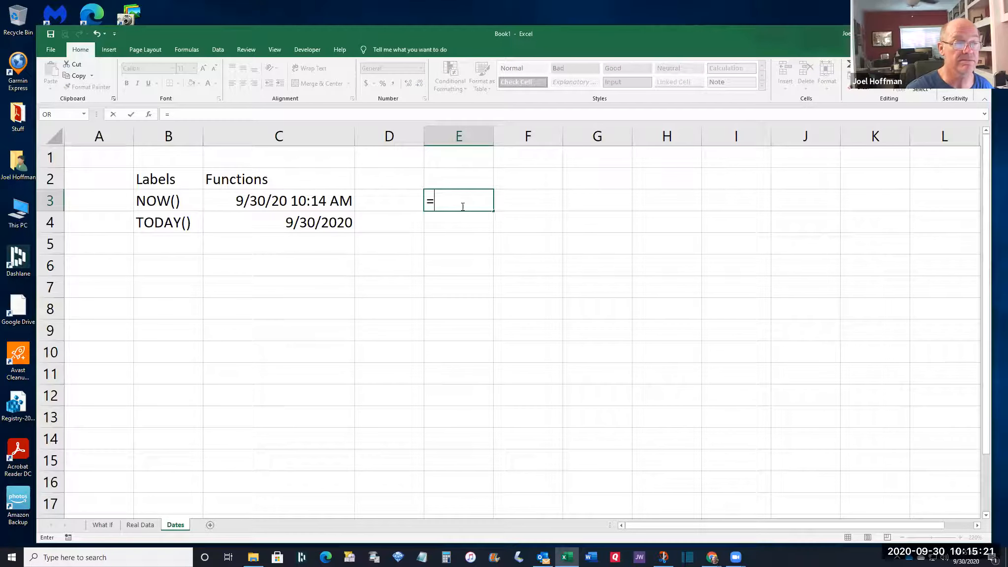
{"action": "left_click", "coordinate": [279, 200]}
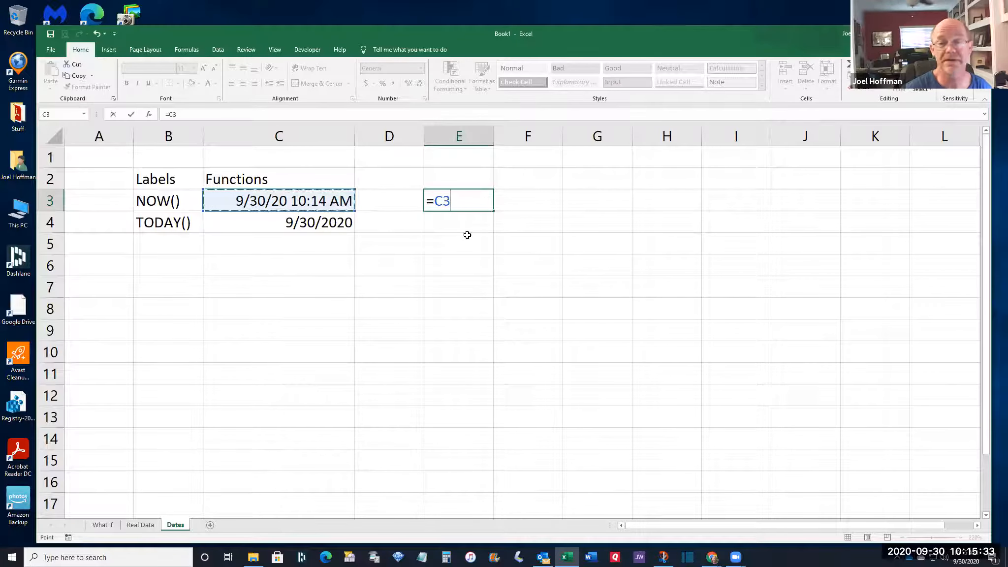
{"action": "key", "text": "Return"}
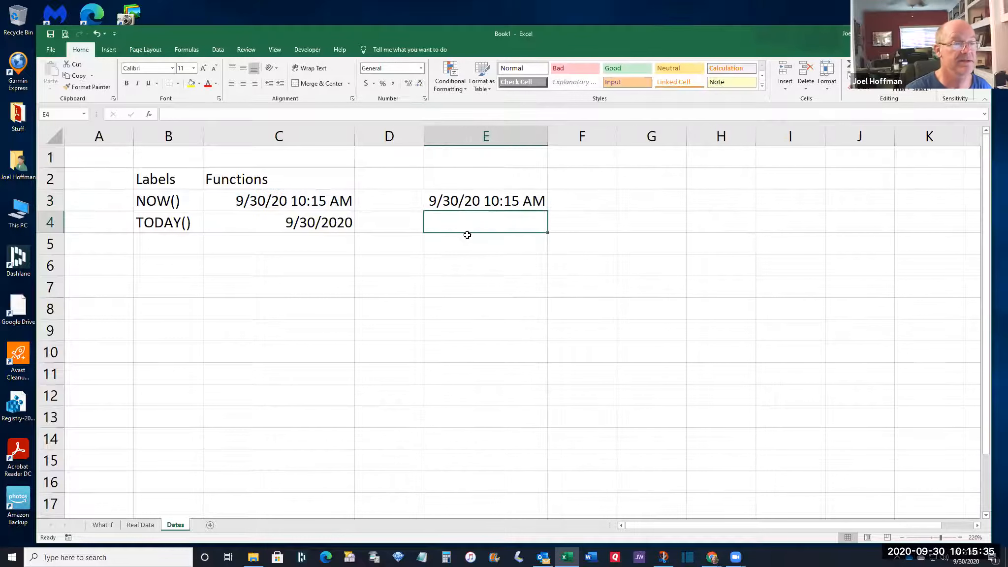
{"action": "left_click", "coordinate": [480, 200]}
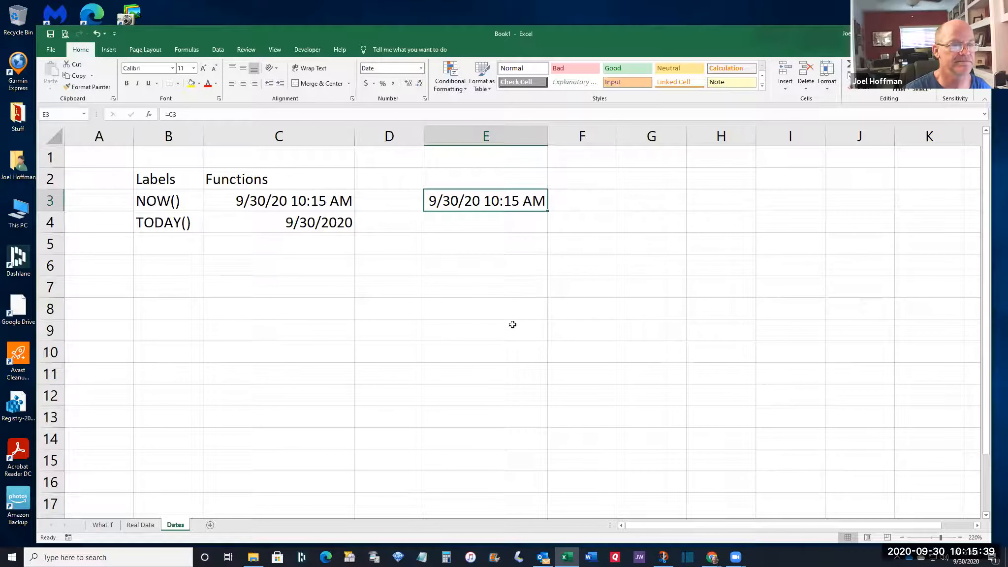
{"action": "left_click_drag", "start_coordinate": [547, 211], "coordinate": [543, 225]}
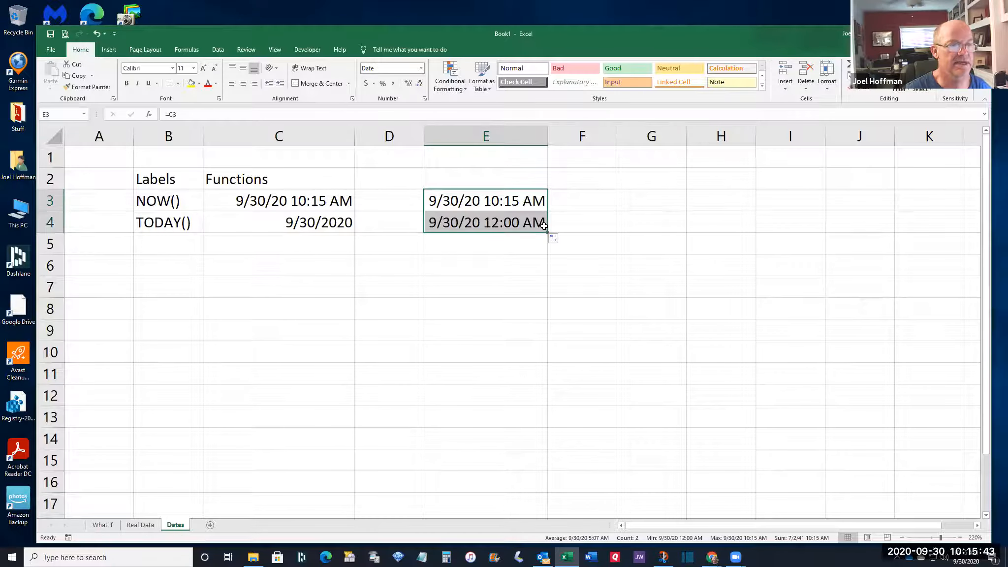
Compare E4's formula with C4, then format E4 as Short Date, 9/30/2020
{"action": "left_click", "coordinate": [502, 224]}
{"action": "left_click", "coordinate": [305, 218]}
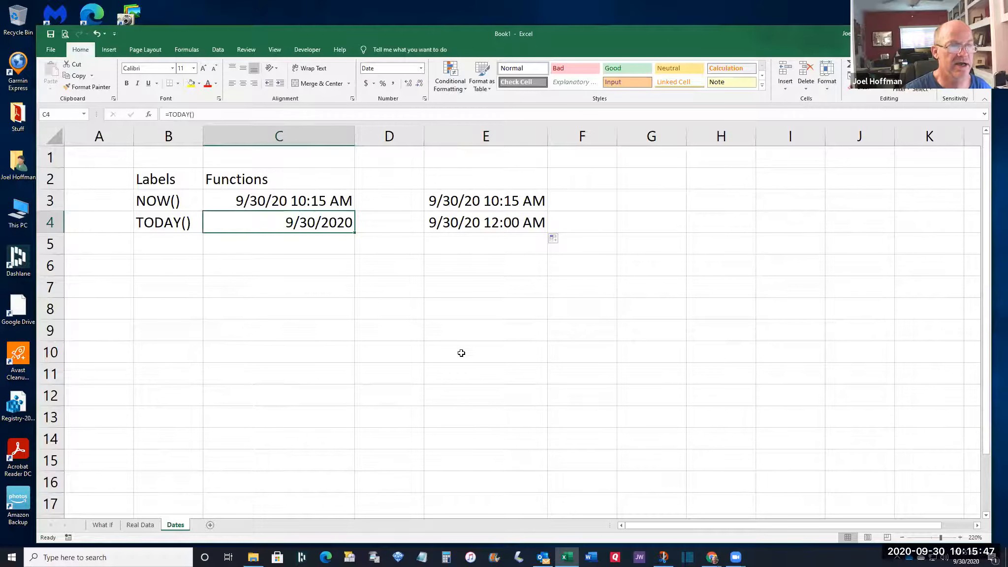
{"action": "left_click", "coordinate": [490, 221]}
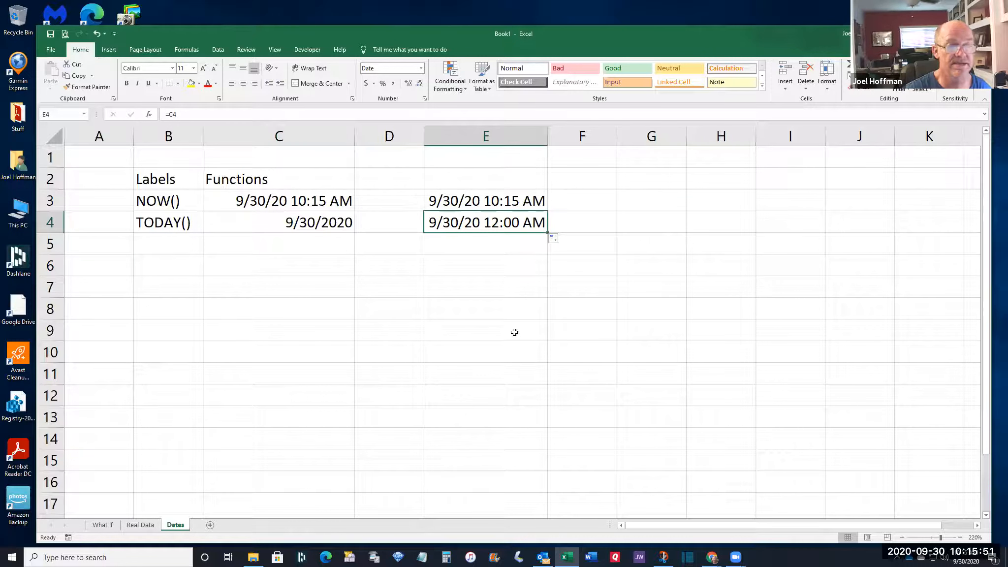
{"action": "left_click", "coordinate": [300, 218]}
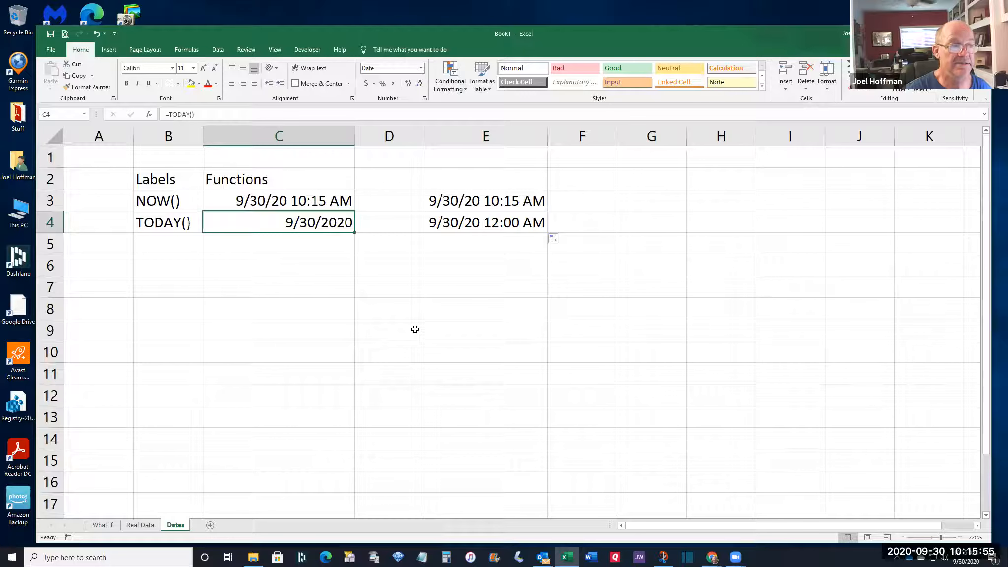
{"action": "left_click", "coordinate": [501, 224]}
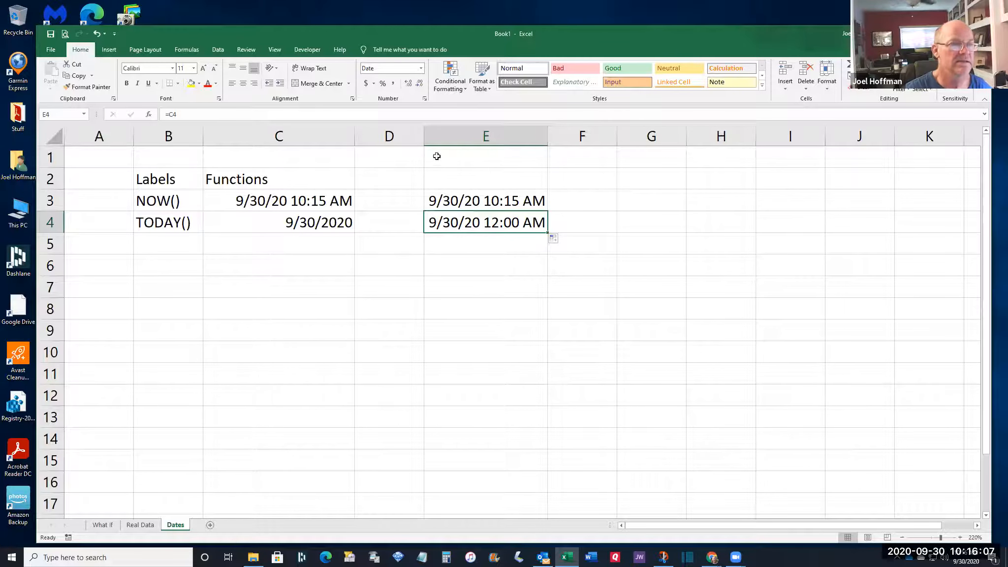
{"action": "left_click", "coordinate": [421, 68]}
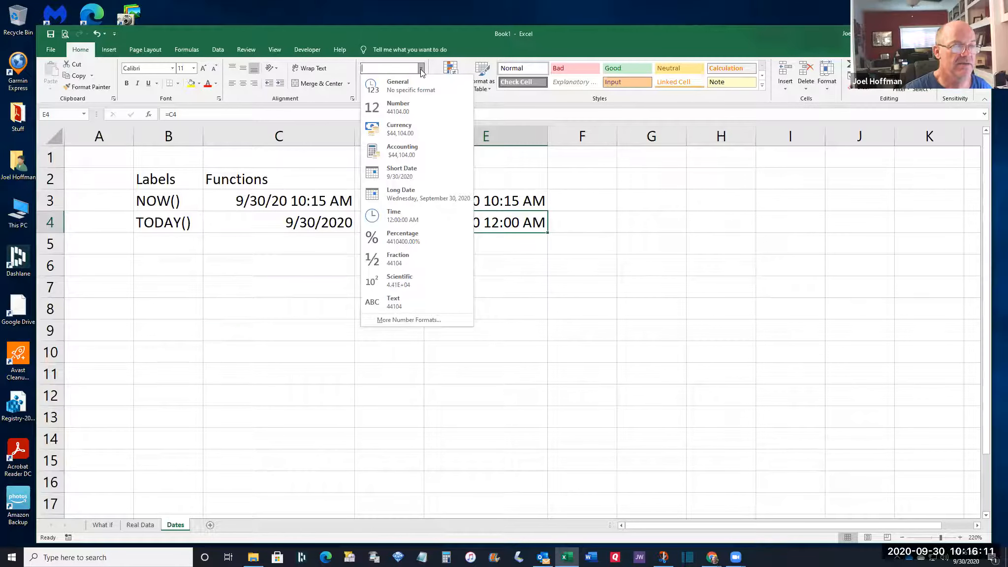
{"action": "left_click", "coordinate": [425, 181]}
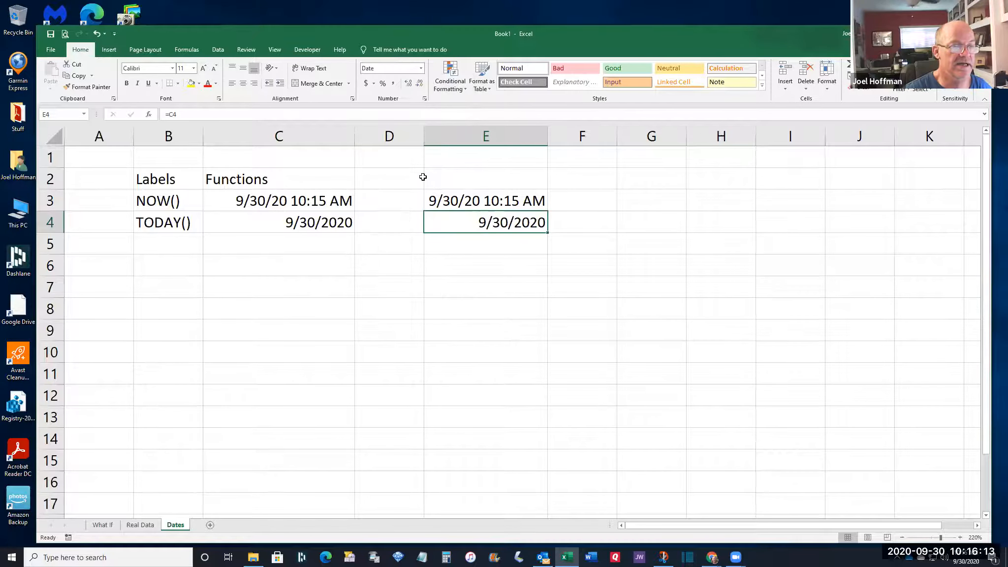
{"action": "left_click", "coordinate": [484, 246]}
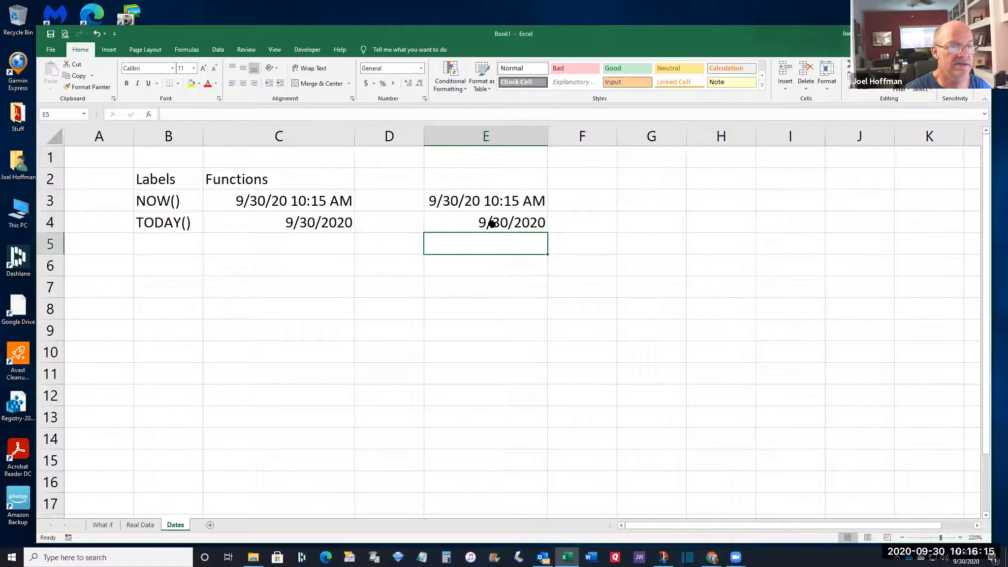
{"action": "left_click", "coordinate": [489, 223]}
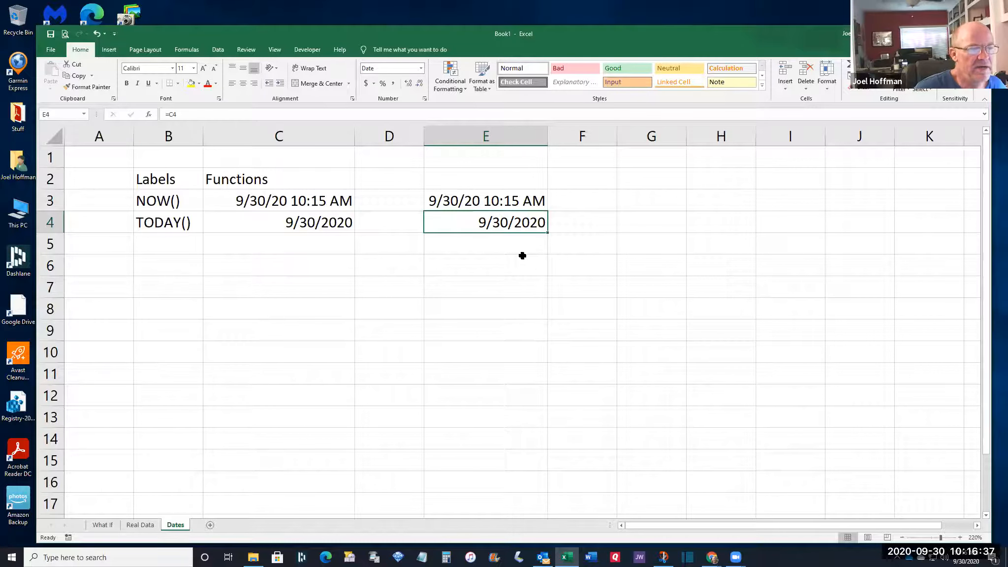
{"action": "left_click", "coordinate": [503, 196]}
{"action": "left_click_drag", "start_coordinate": [499, 218], "coordinate": [499, 223]}
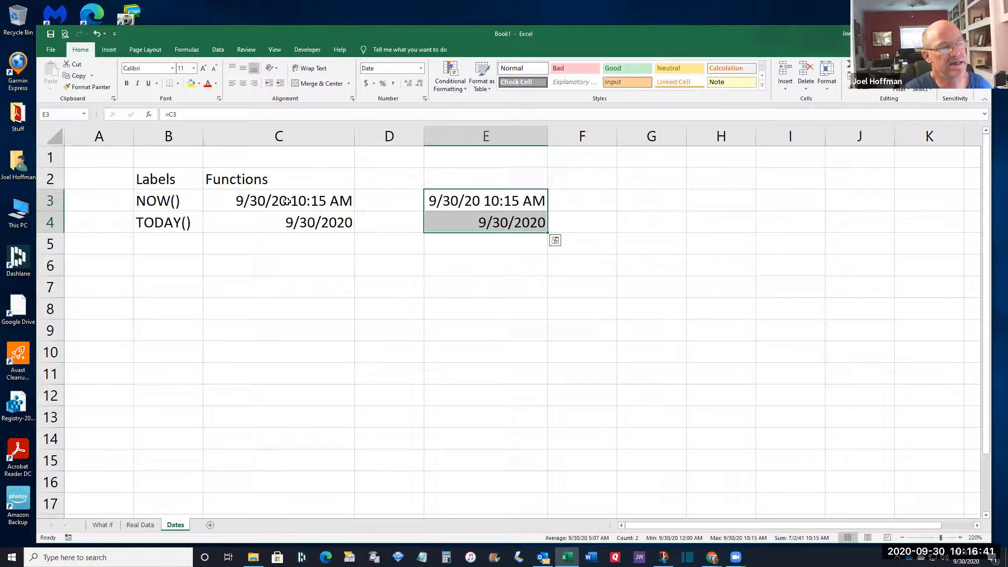
{"action": "left_click", "coordinate": [285, 219]}
{"action": "left_click", "coordinate": [298, 201]}
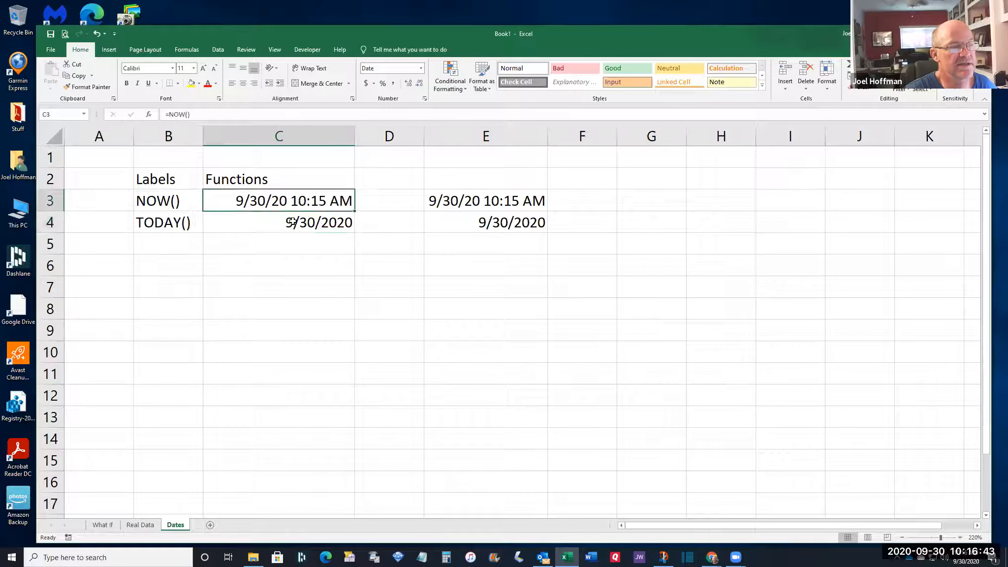
{"action": "left_click", "coordinate": [298, 222]}
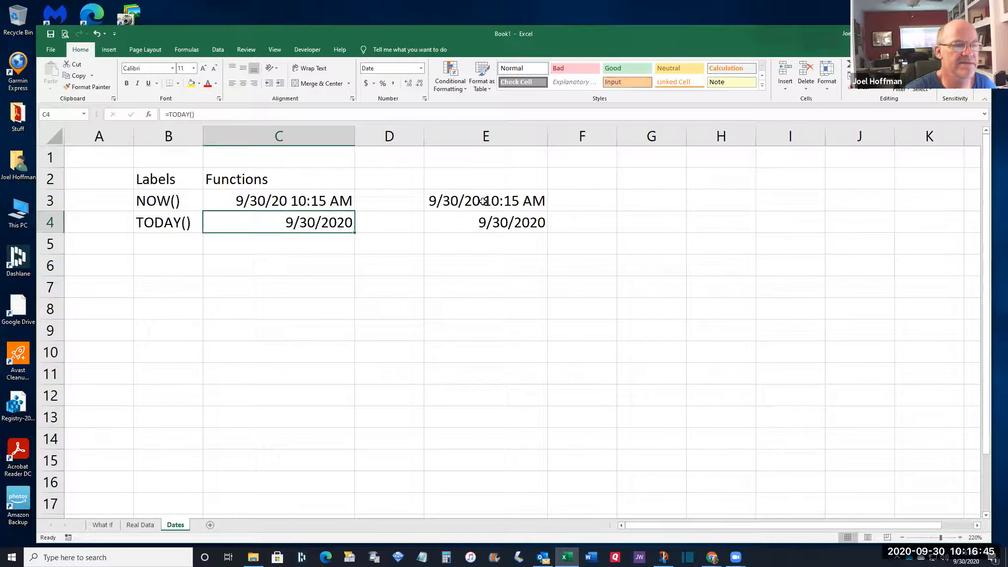
{"action": "left_click_drag", "start_coordinate": [482, 201], "coordinate": [485, 223]}
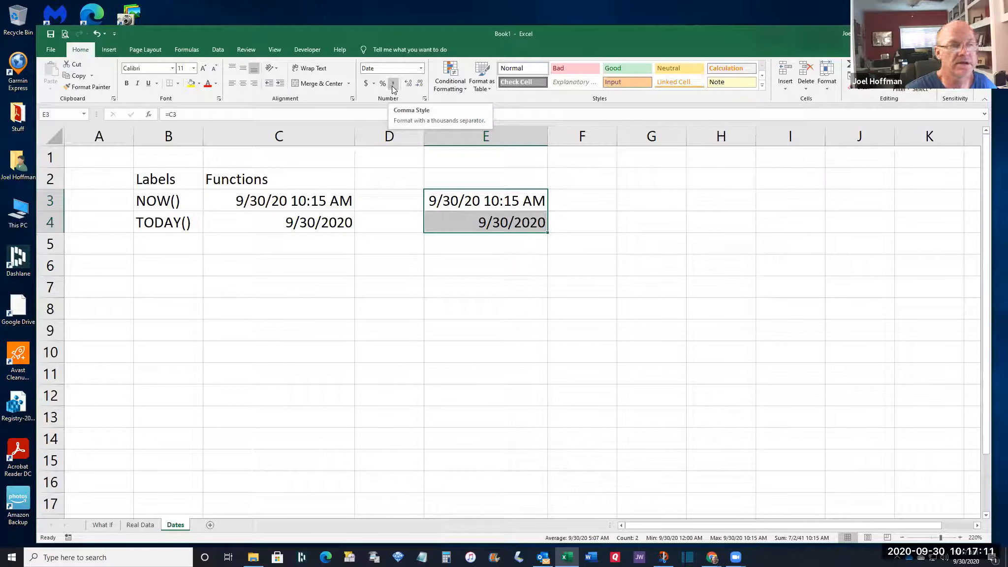
Apply Comma Style to E3:E4, revealing serial values 44,104.43 and 44,104.00
{"action": "left_click", "coordinate": [392, 86]}
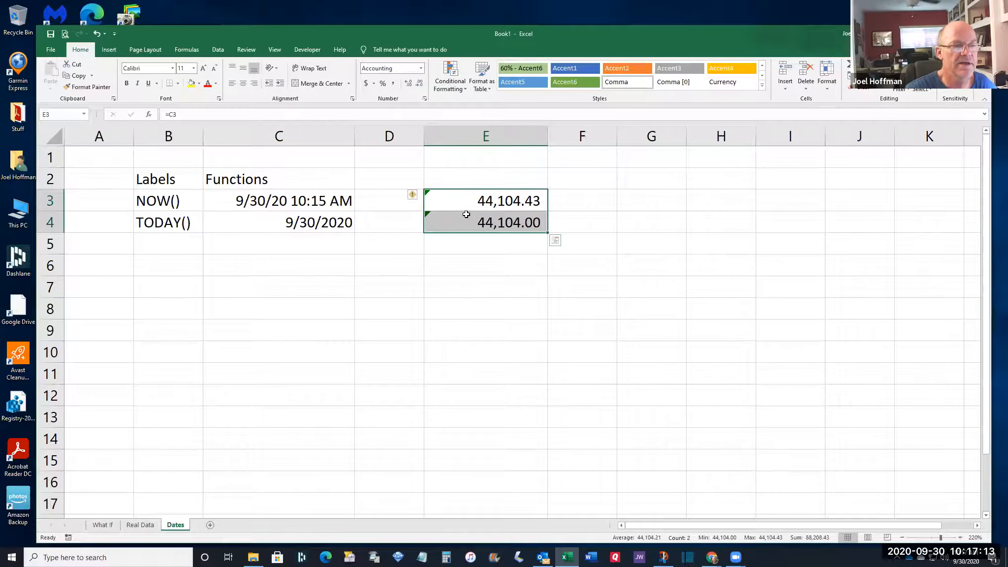
{"action": "left_click", "coordinate": [501, 237]}
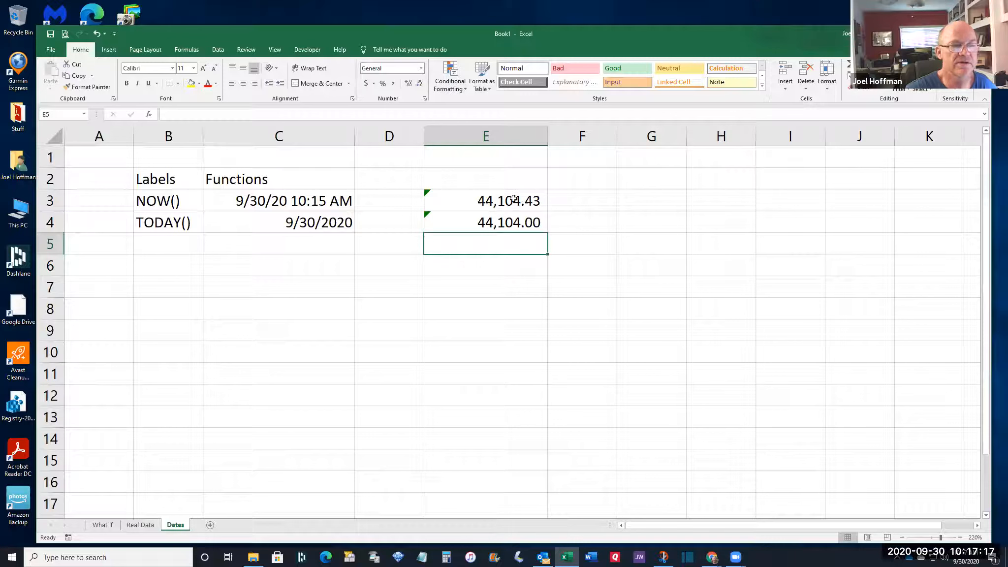
{"action": "left_click", "coordinate": [504, 222]}
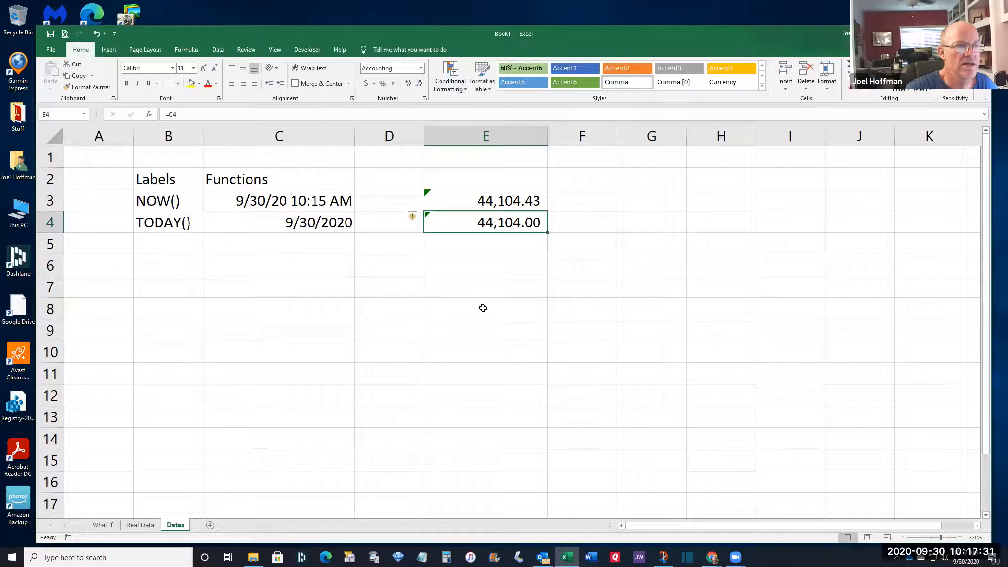
{"action": "left_click_drag", "start_coordinate": [504, 201], "coordinate": [503, 220]}
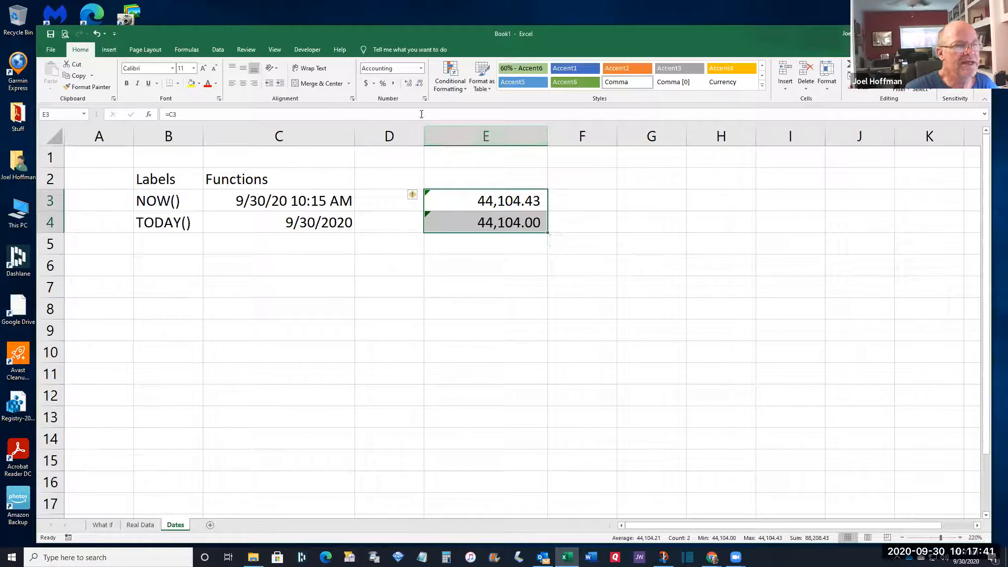
Increase the decimal places shown in E3:E4 twelve times
{"action": "left_click", "coordinate": [408, 85]}
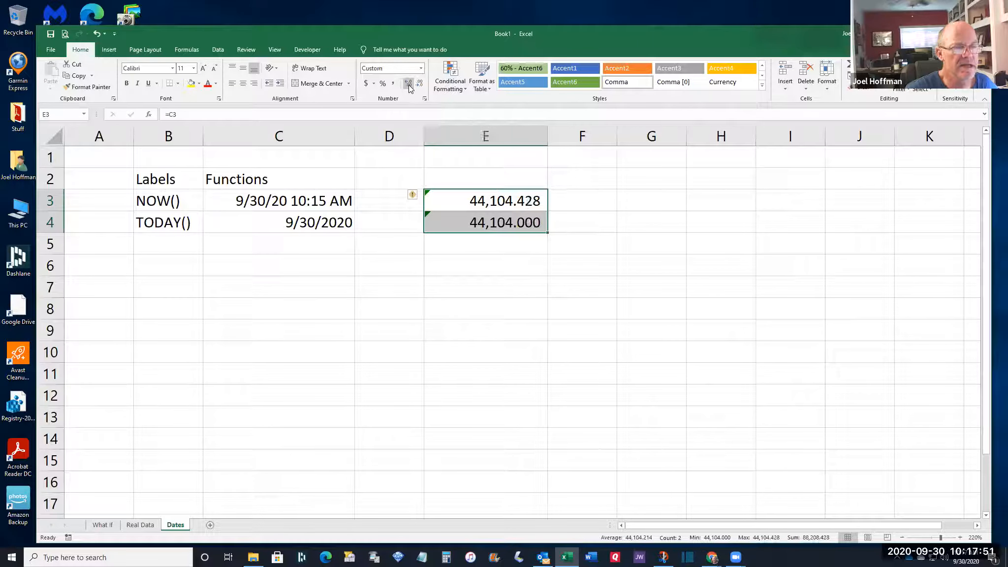
{"action": "left_click", "coordinate": [409, 85]}
{"action": "left_click", "coordinate": [408, 84]}
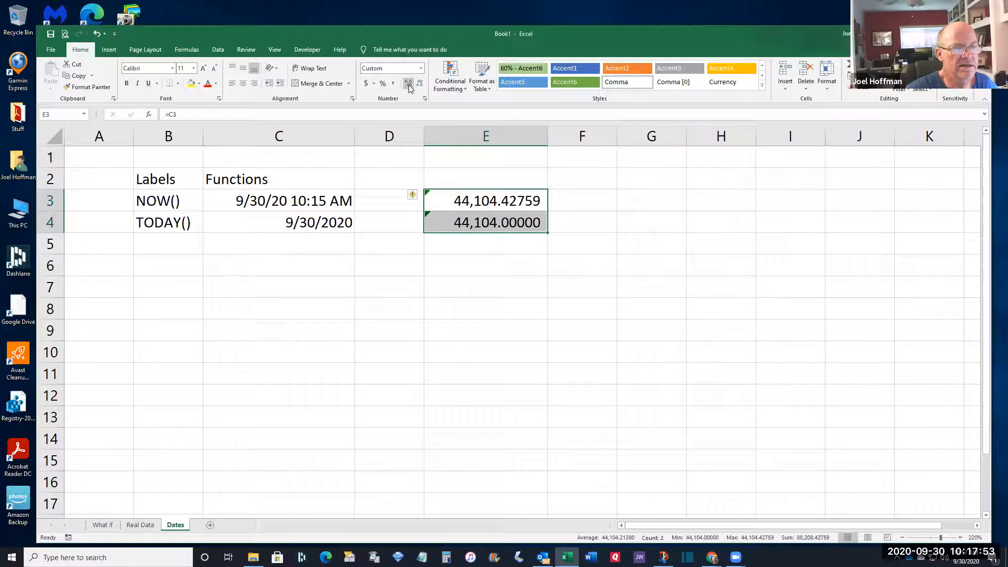
{"action": "left_click", "coordinate": [409, 85]}
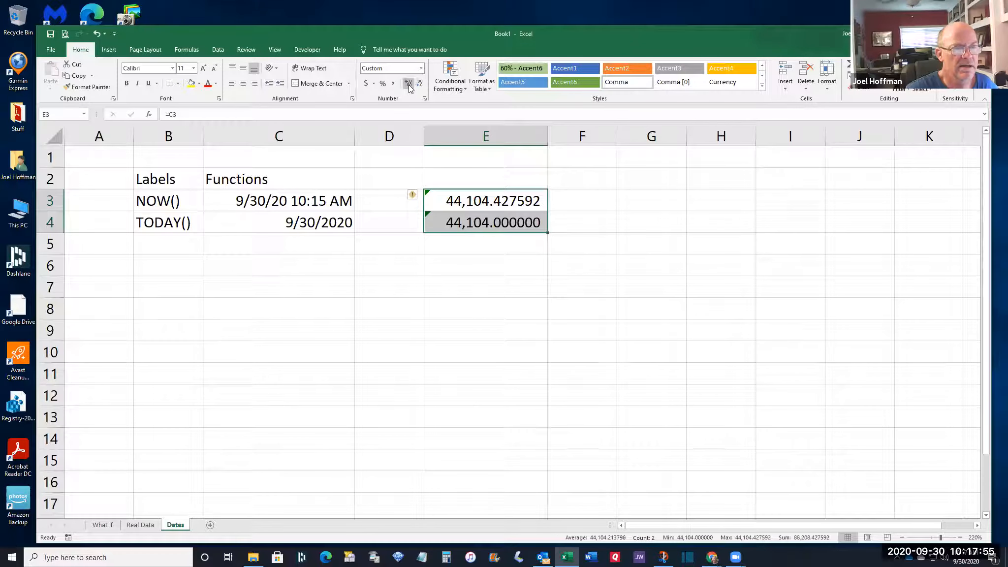
{"action": "left_click", "coordinate": [409, 85]}
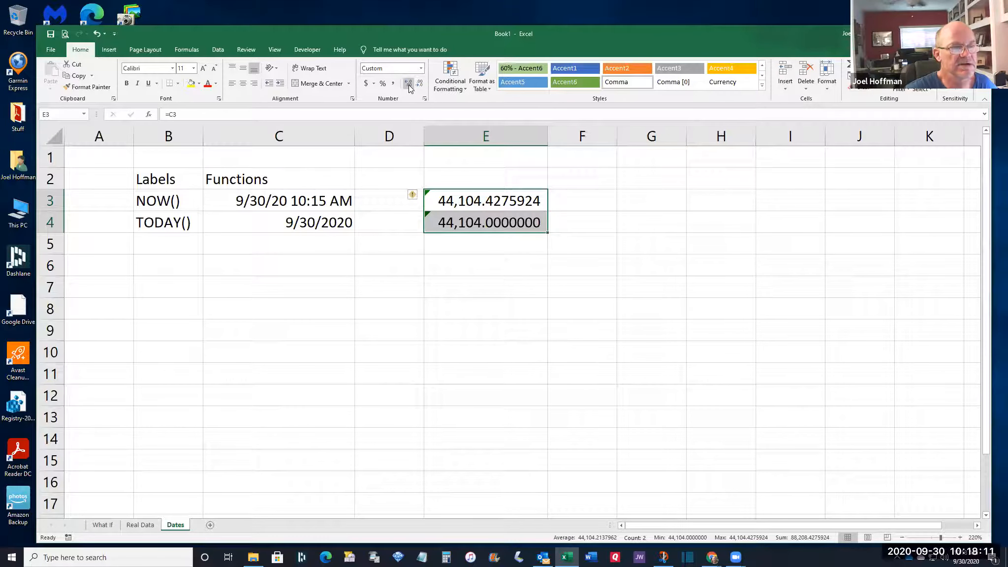
{"action": "left_click", "coordinate": [409, 85]}
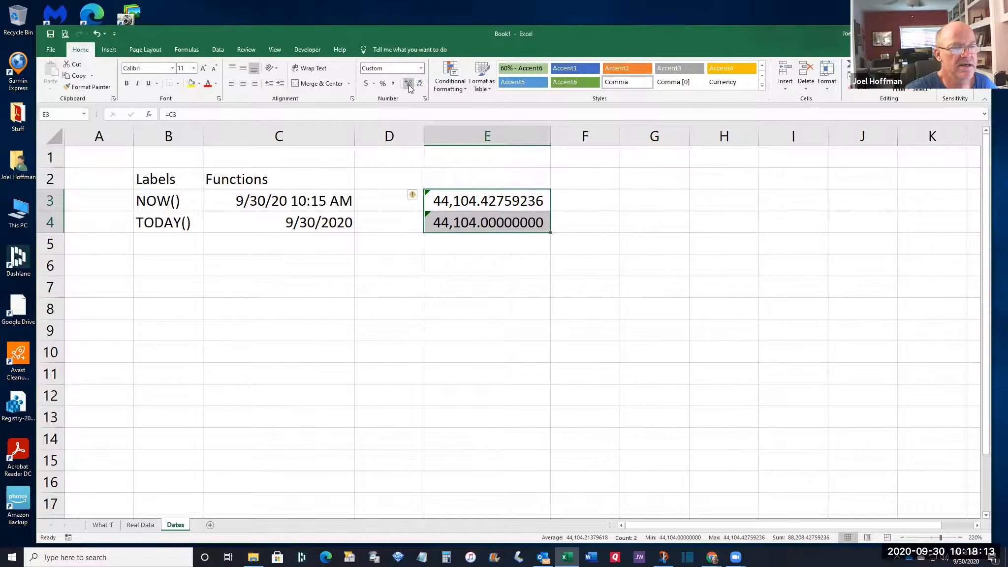
{"action": "left_click", "coordinate": [409, 86]}
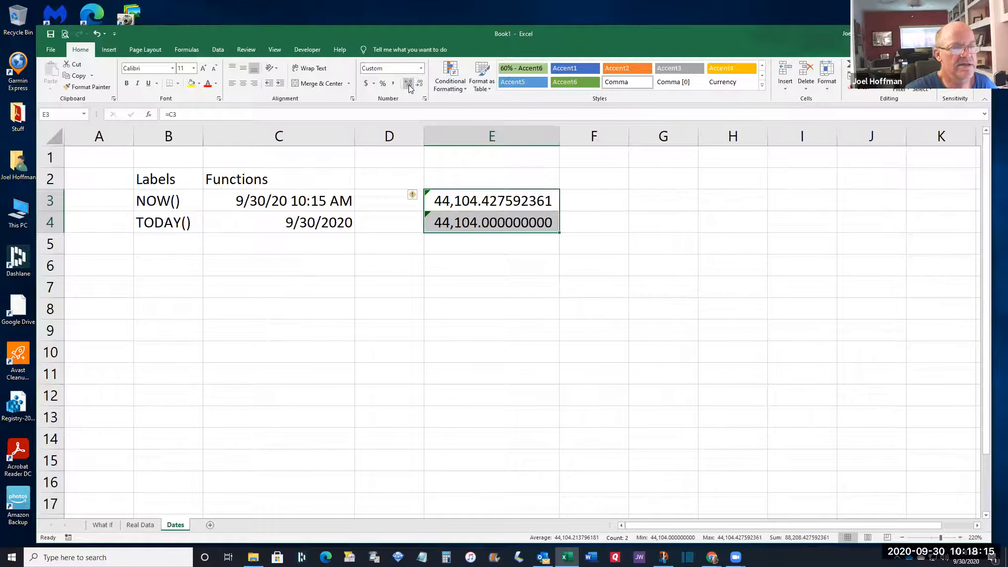
{"action": "left_click", "coordinate": [409, 85]}
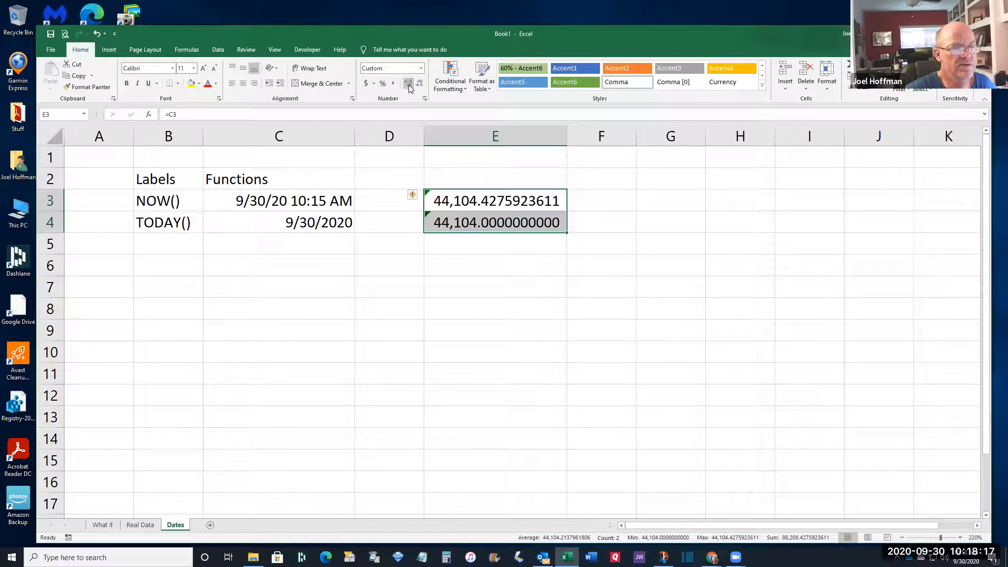
{"action": "left_click", "coordinate": [409, 85]}
{"action": "left_click", "coordinate": [409, 86]}
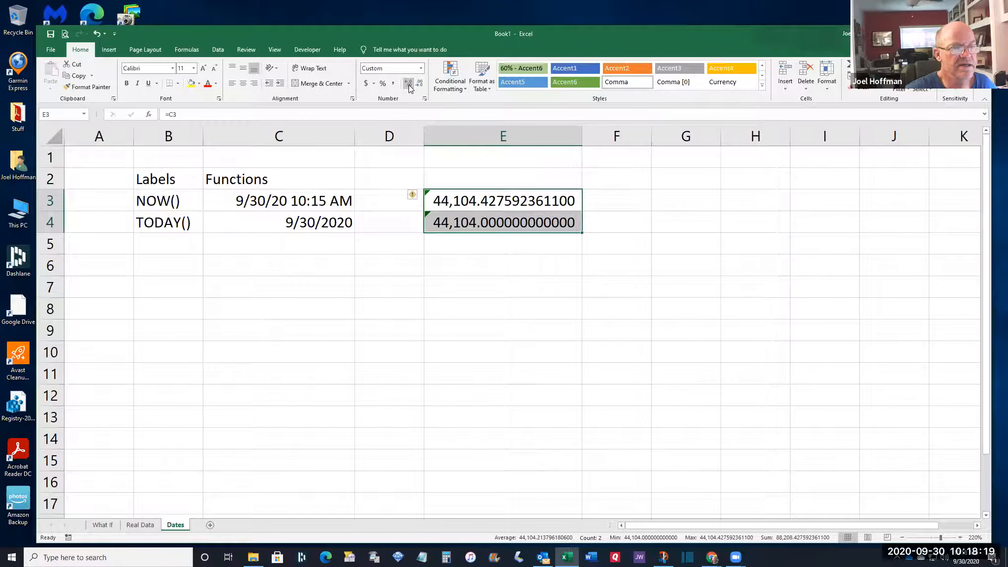
{"action": "left_click", "coordinate": [409, 86]}
{"action": "left_click", "coordinate": [409, 86]}
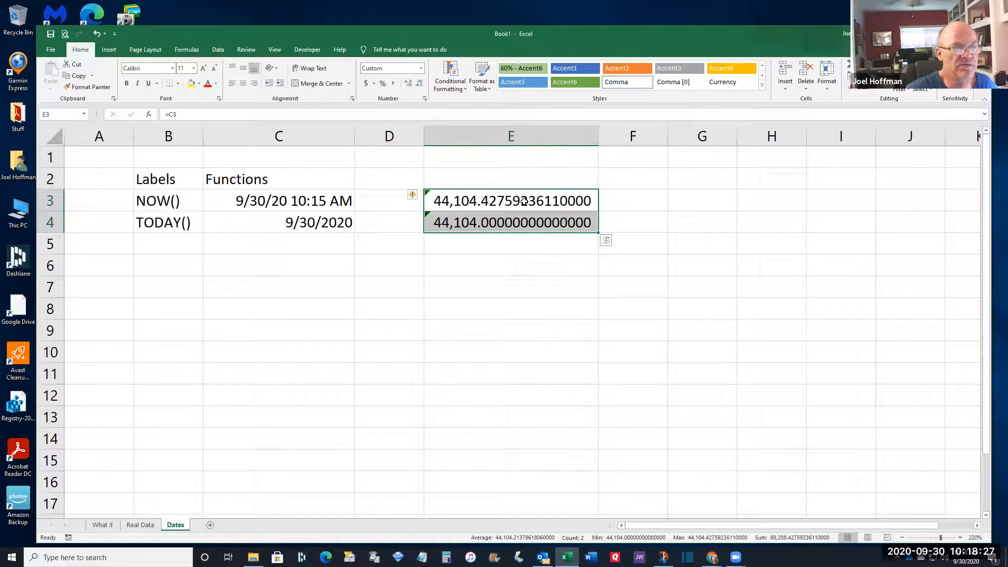
Trim E3:E4 back to ten decimals: 44,104.4275923611 and 44,104.0000000000
{"action": "left_click", "coordinate": [422, 86]}
{"action": "left_click", "coordinate": [421, 86]}
{"action": "left_click", "coordinate": [422, 86]}
{"action": "left_click", "coordinate": [421, 85]}
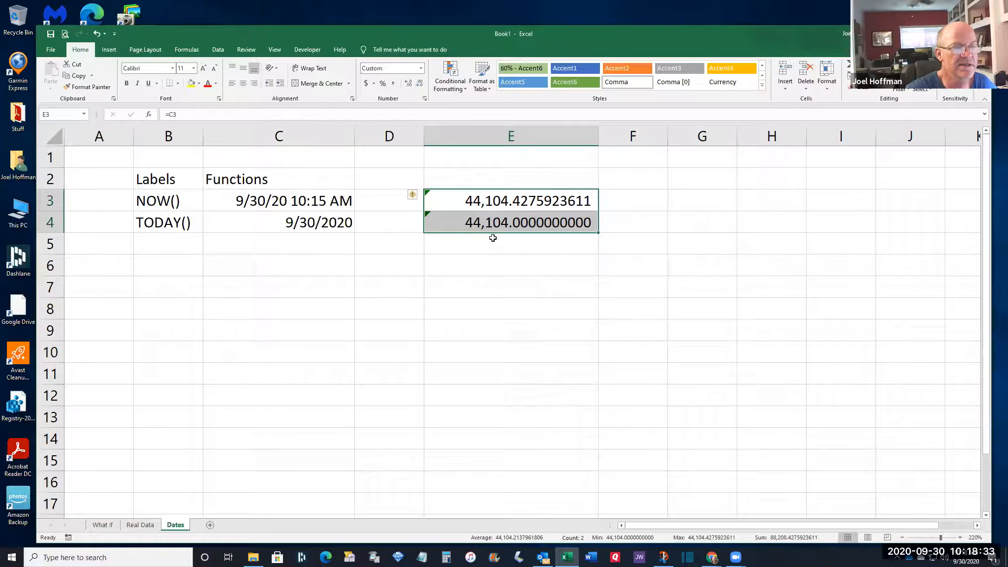
{"action": "left_click", "coordinate": [497, 265]}
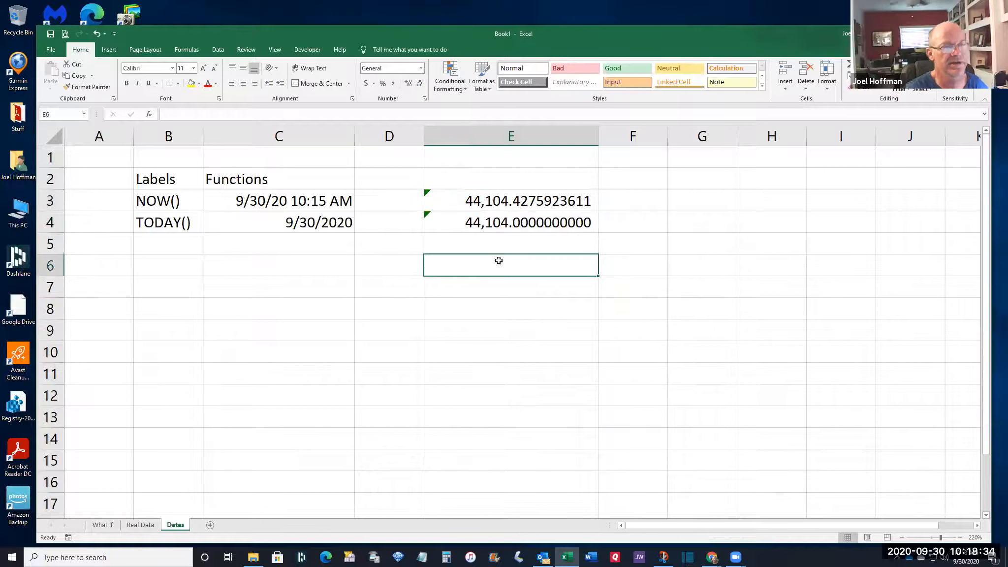
{"action": "left_click", "coordinate": [507, 202]}
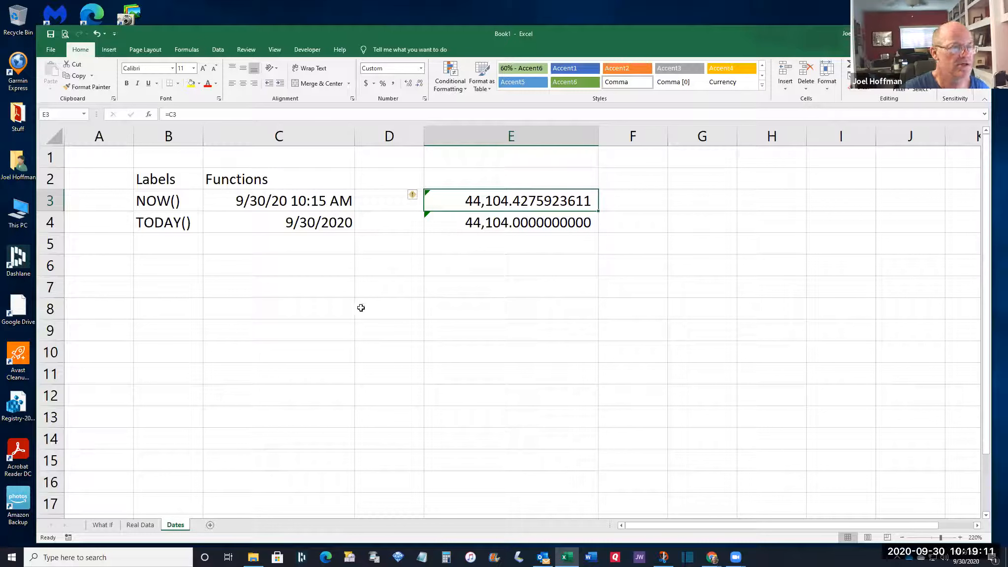
{"action": "left_click", "coordinate": [298, 311]}
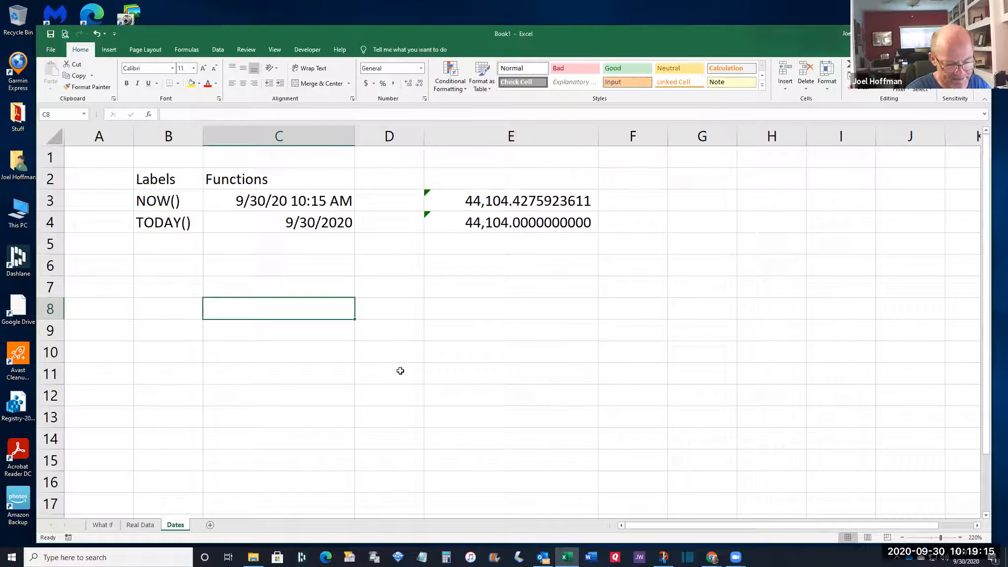
Enter the date 3/4/1949 in C8 and copy the formula from E3
{"action": "type", "text": "3/"}
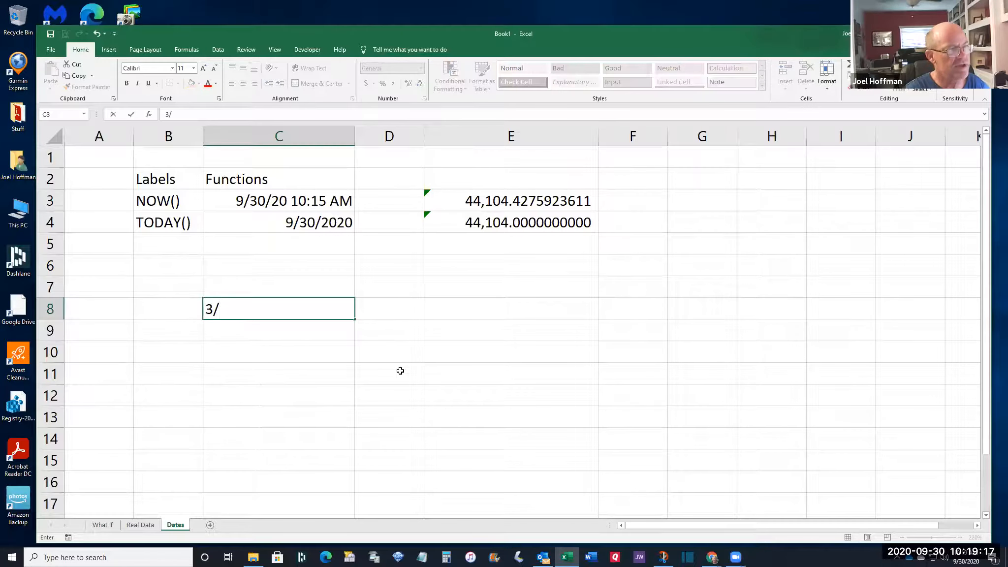
{"action": "type", "text": "4"}
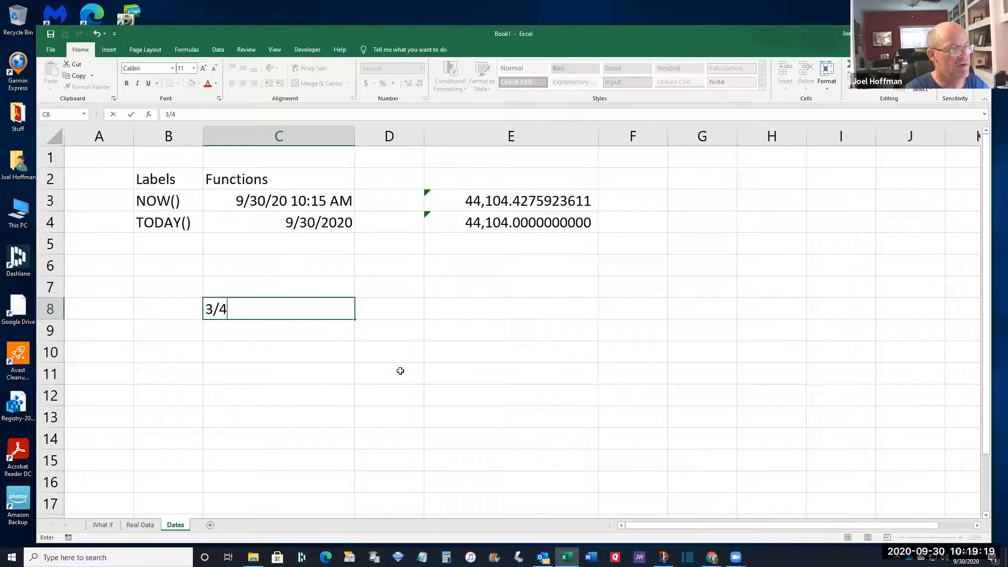
{"action": "type", "text": "/19"}
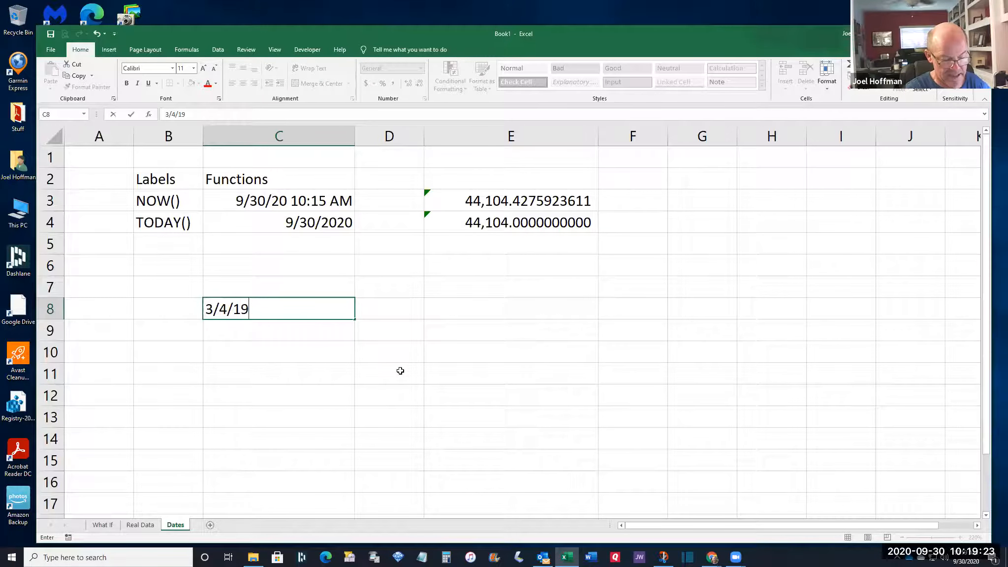
{"action": "type", "text": "49"}
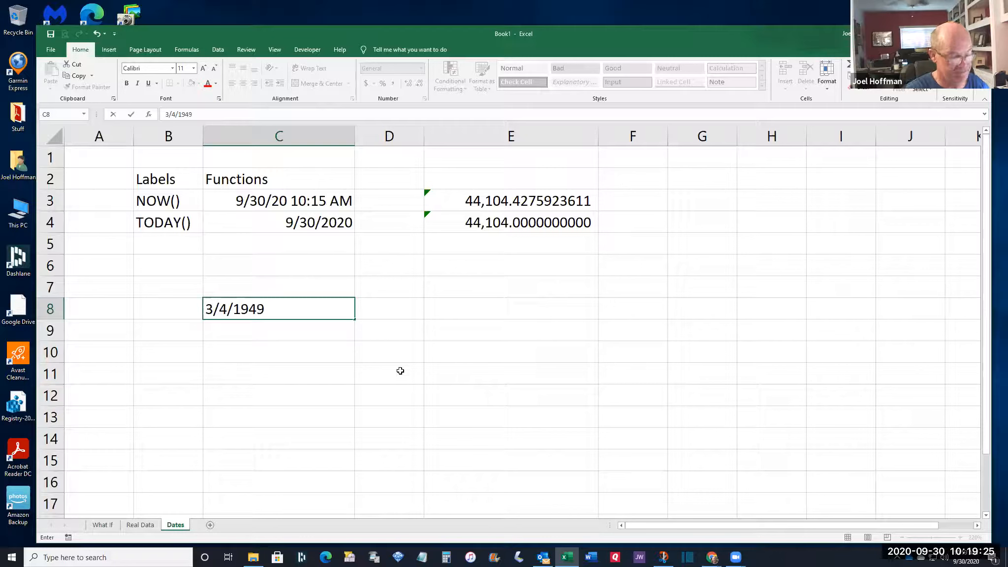
{"action": "key", "text": "Tab"}
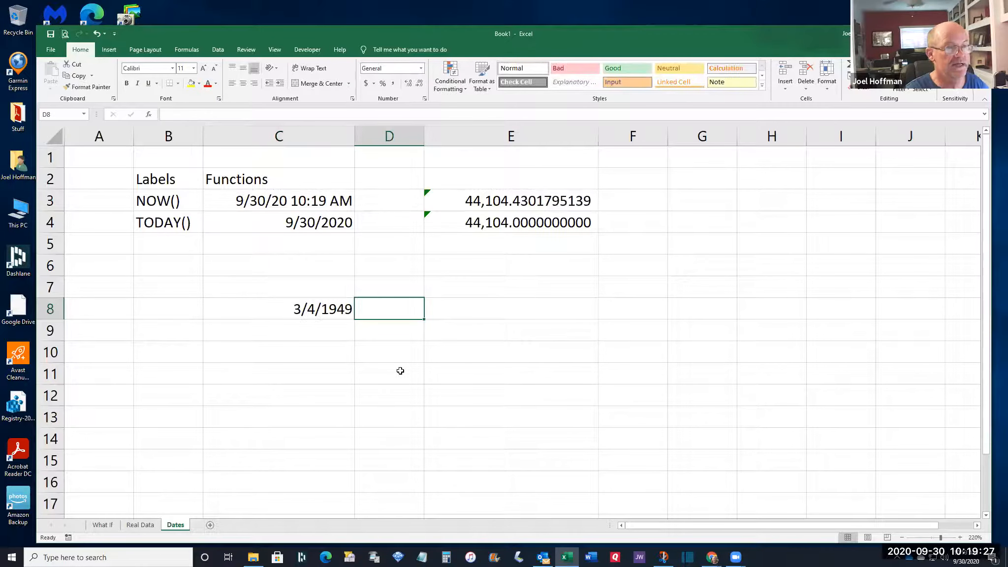
{"action": "key", "text": "Tab"}
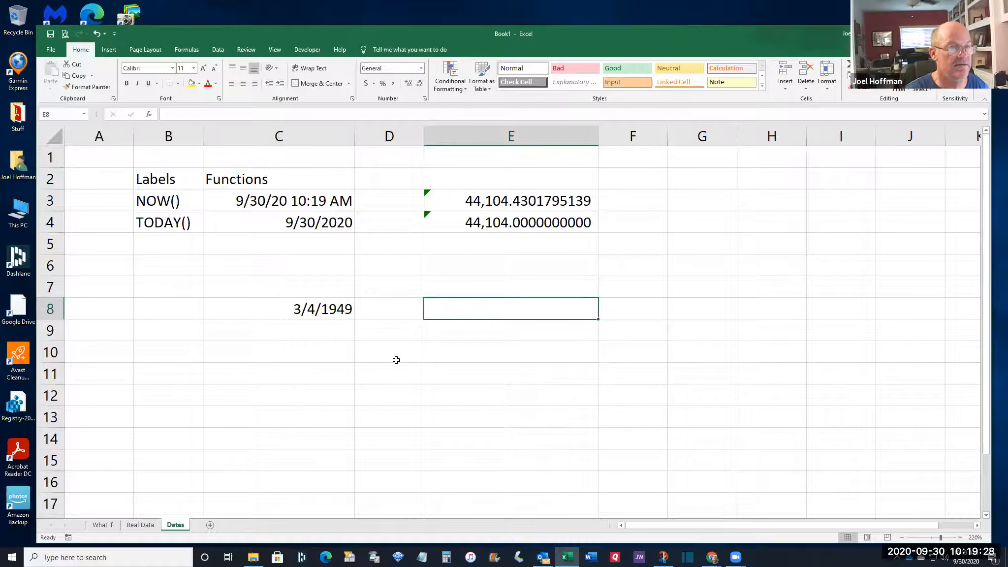
{"action": "left_click", "coordinate": [501, 200]}
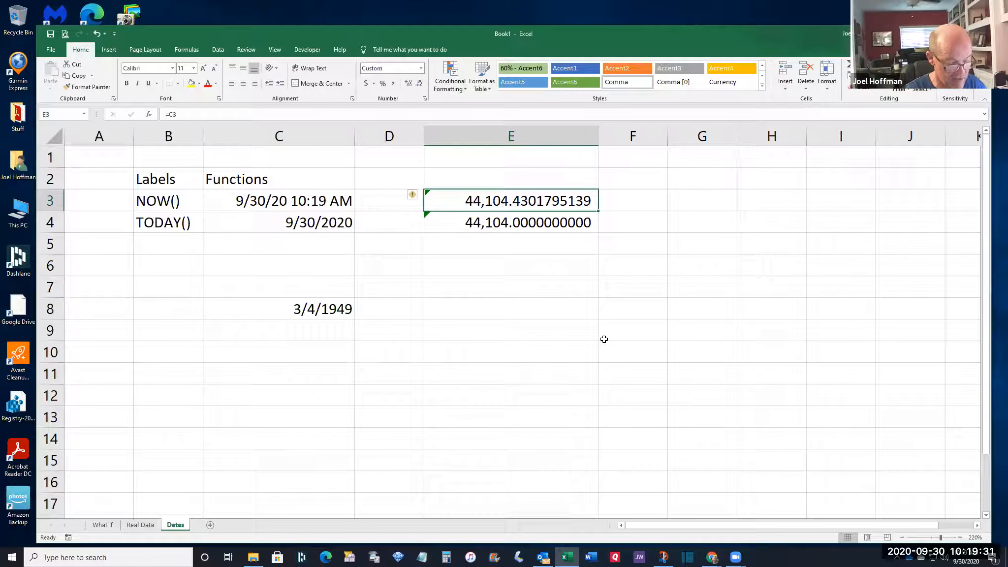
{"action": "key", "text": "ctrl+c"}
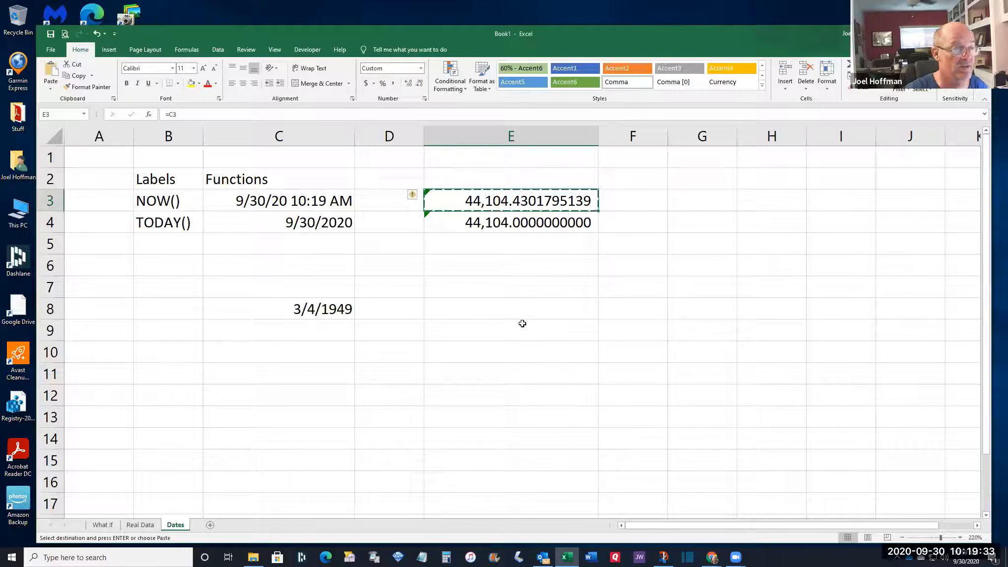
Paste the formula into E8 as =C8, showing serial 17,961, and compare it with E3 and C8
{"action": "left_click", "coordinate": [493, 312]}
{"action": "key", "text": "Return"}
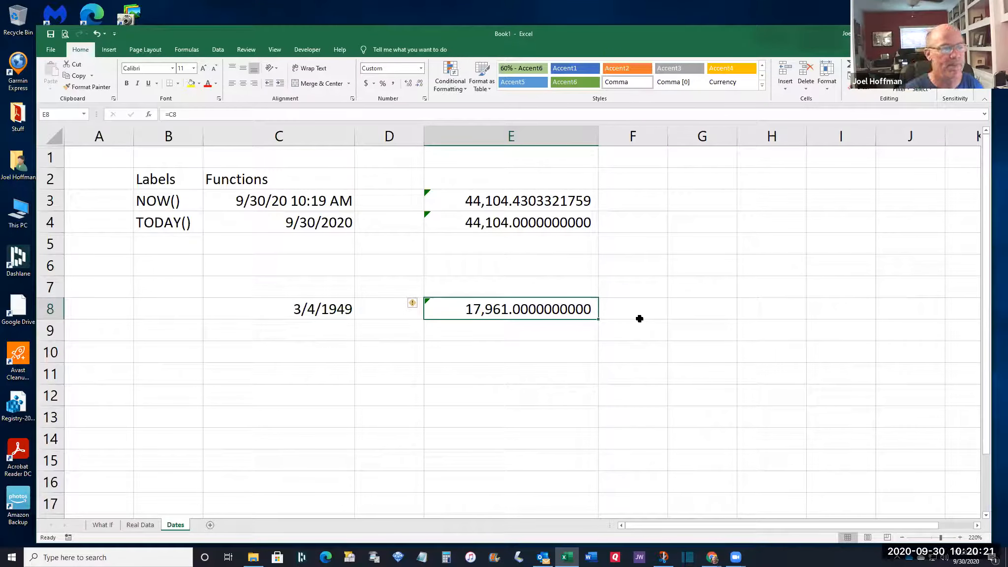
{"action": "left_click", "coordinate": [537, 200]}
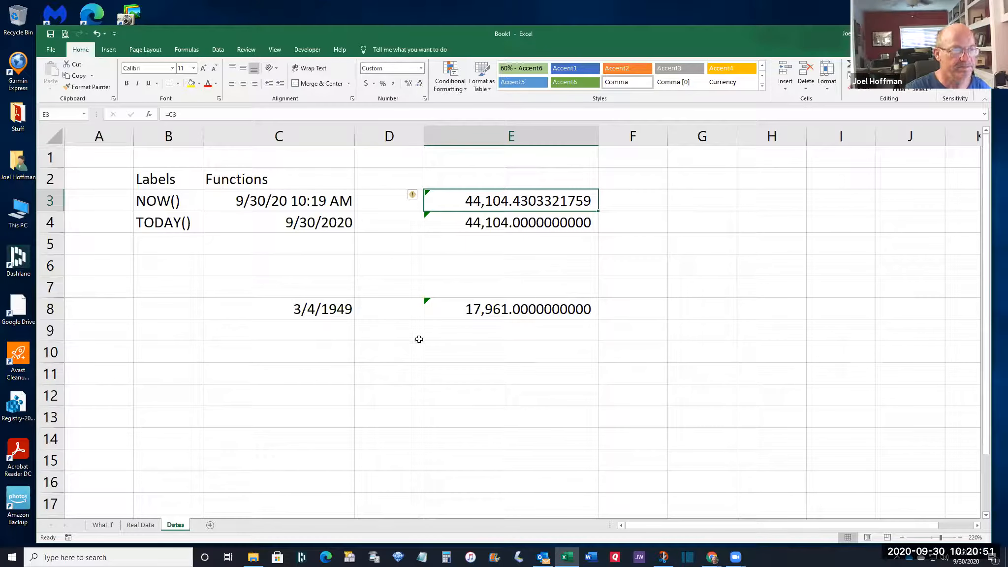
{"action": "left_click", "coordinate": [299, 306]}
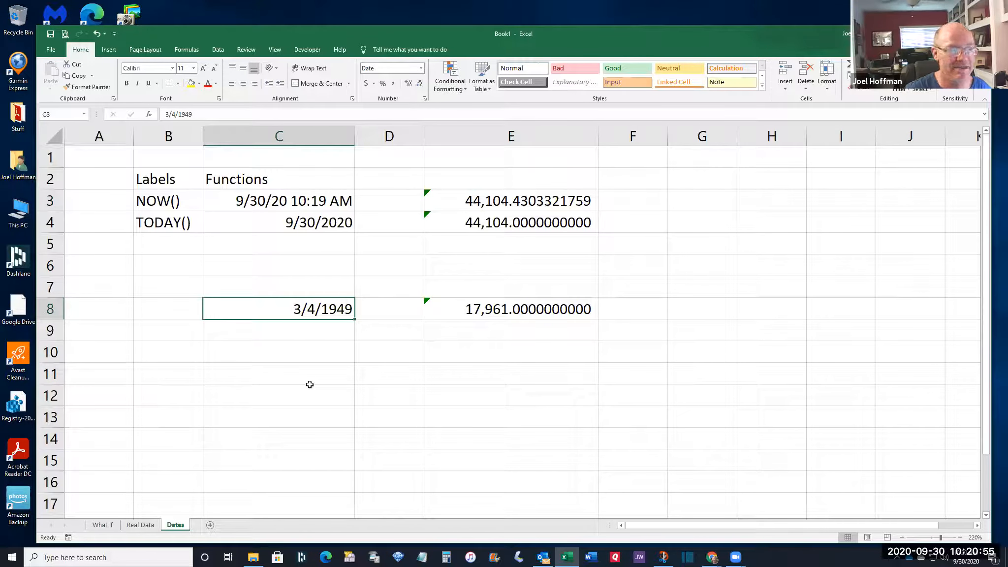
{"action": "left_click", "coordinate": [513, 310]}
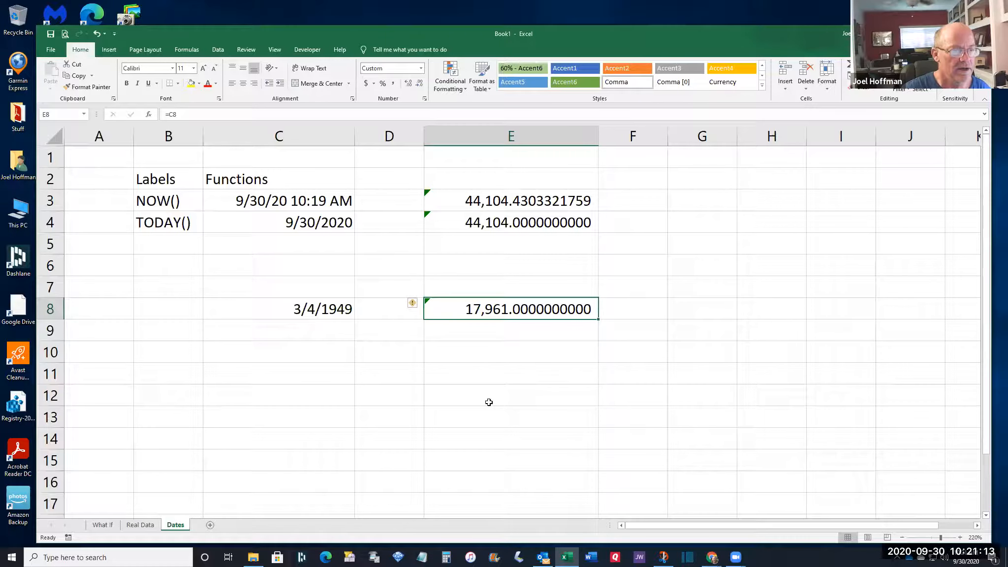
{"action": "left_click", "coordinate": [304, 335]}
Replace C8's date with 1/1/1900 so E8 shows serial number 1
{"action": "key", "text": "Up"}
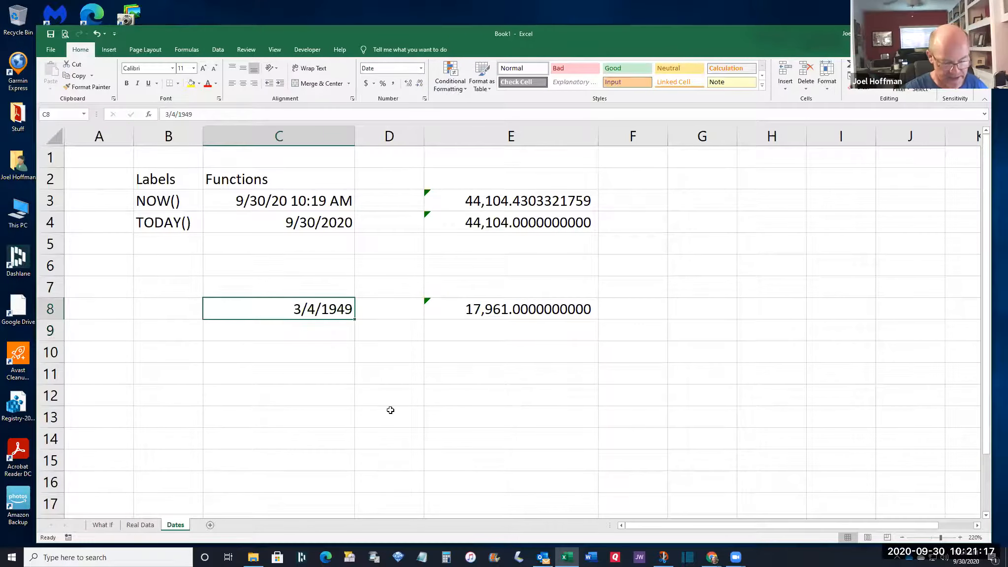
{"action": "key", "text": "F2"}
{"action": "type", "text": "1/1/1900"}
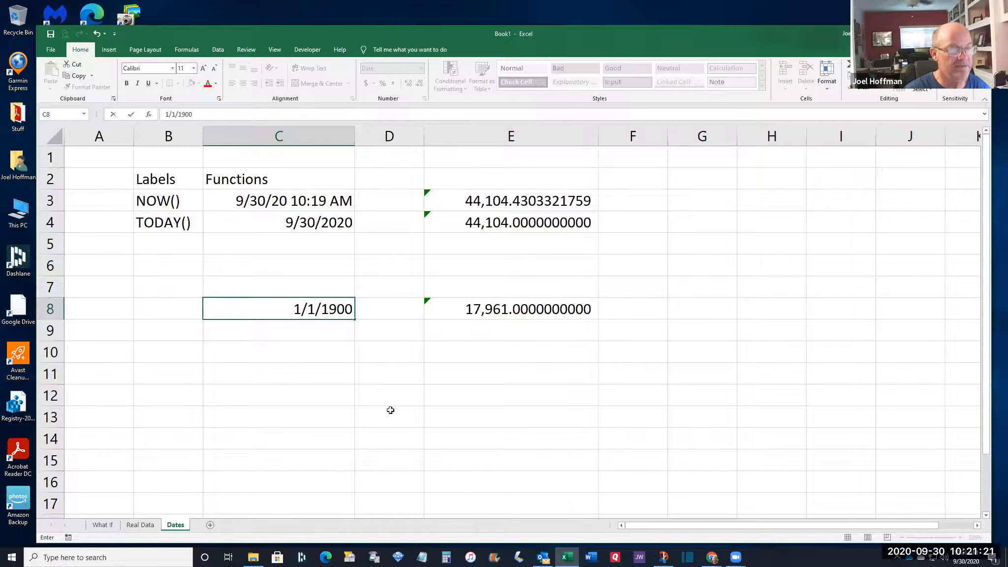
{"action": "key", "text": "Tab"}
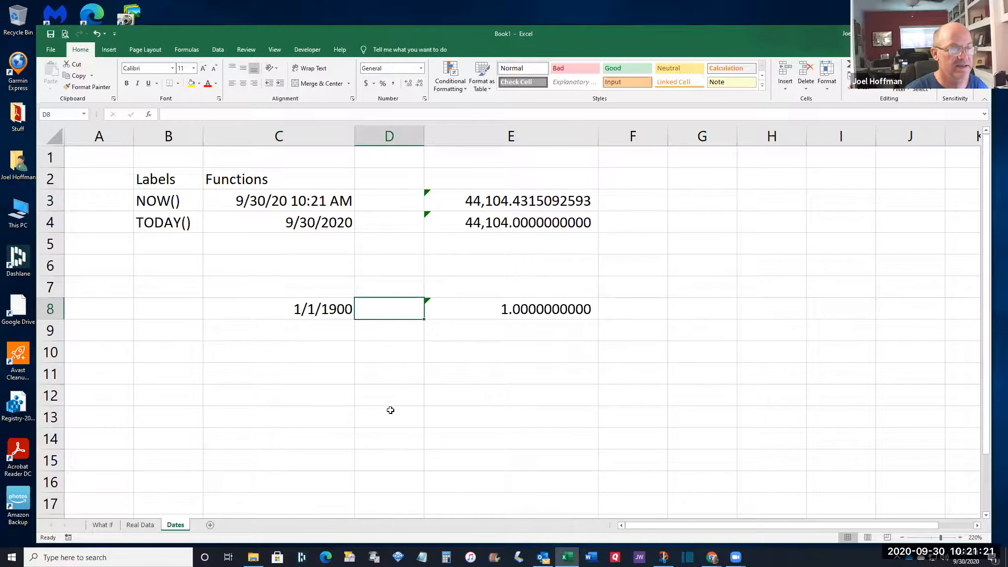
{"action": "left_click", "coordinate": [507, 307]}
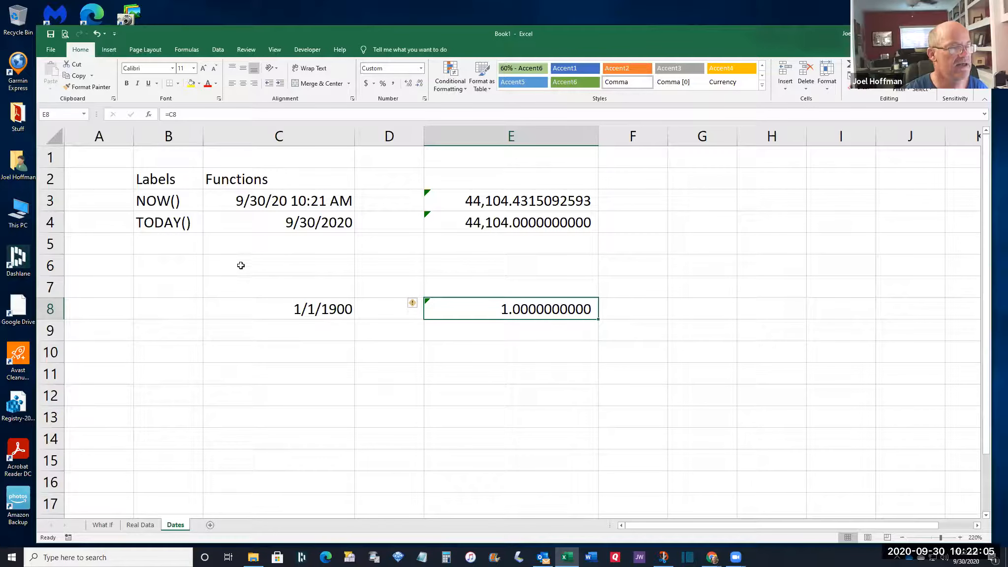
Change the date in C8 to 9/1/2020
{"action": "left_click", "coordinate": [250, 307]}
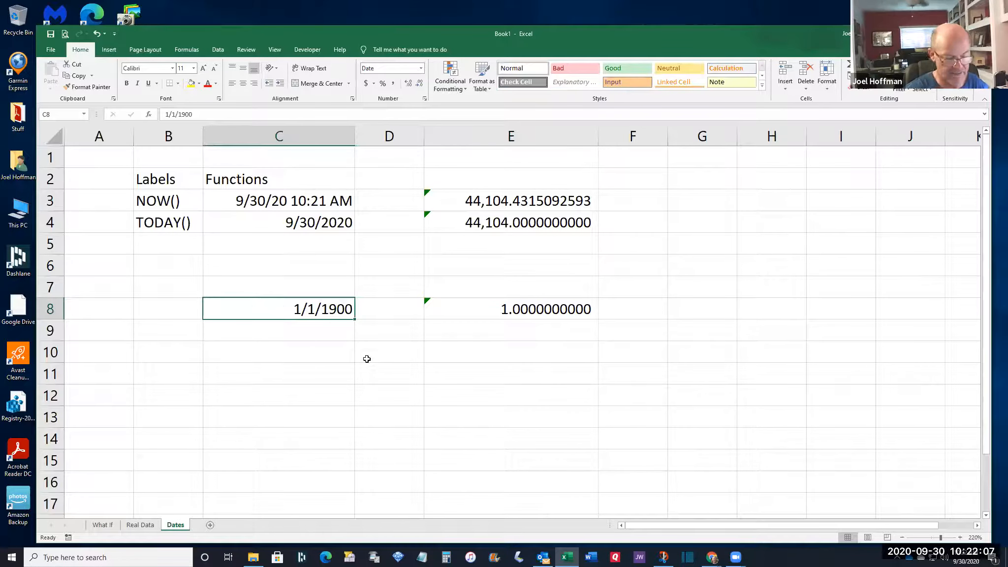
{"action": "type", "text": "9/1/2020"}
{"action": "key", "text": "Return"}
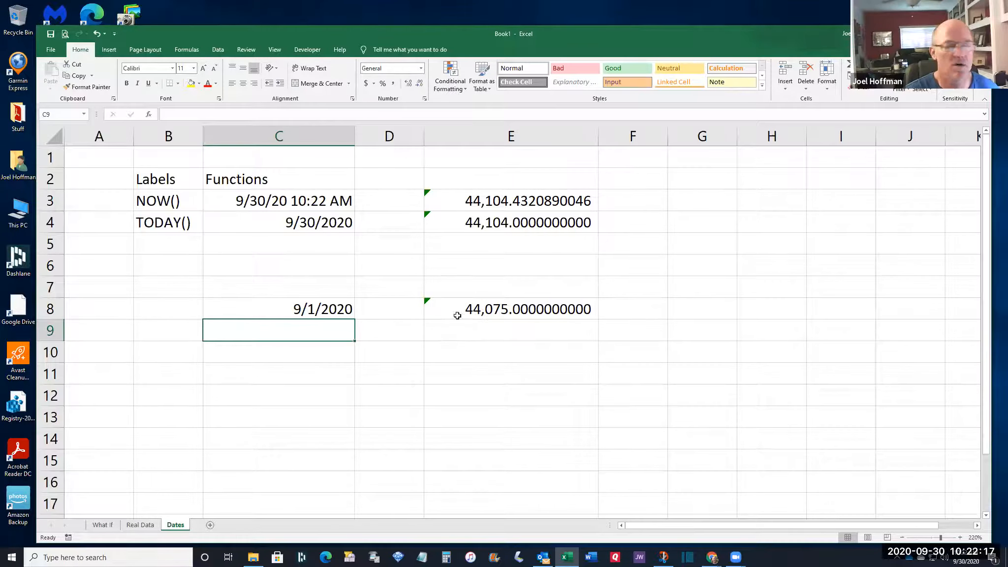
Label B11 'Days Since Sept 1st' and widen column B to fit it
{"action": "left_click", "coordinate": [158, 376]}
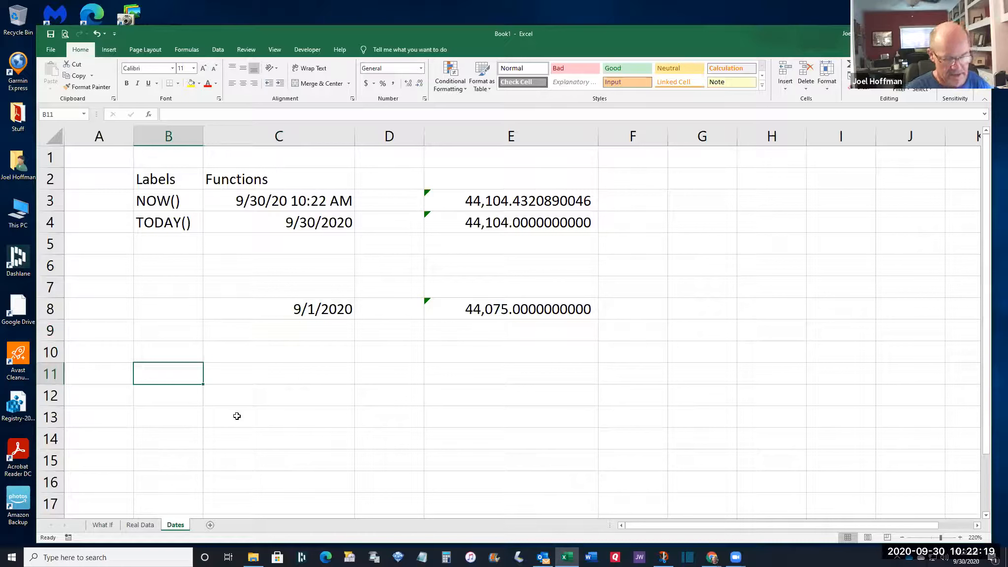
{"action": "type", "text": "Days Since"}
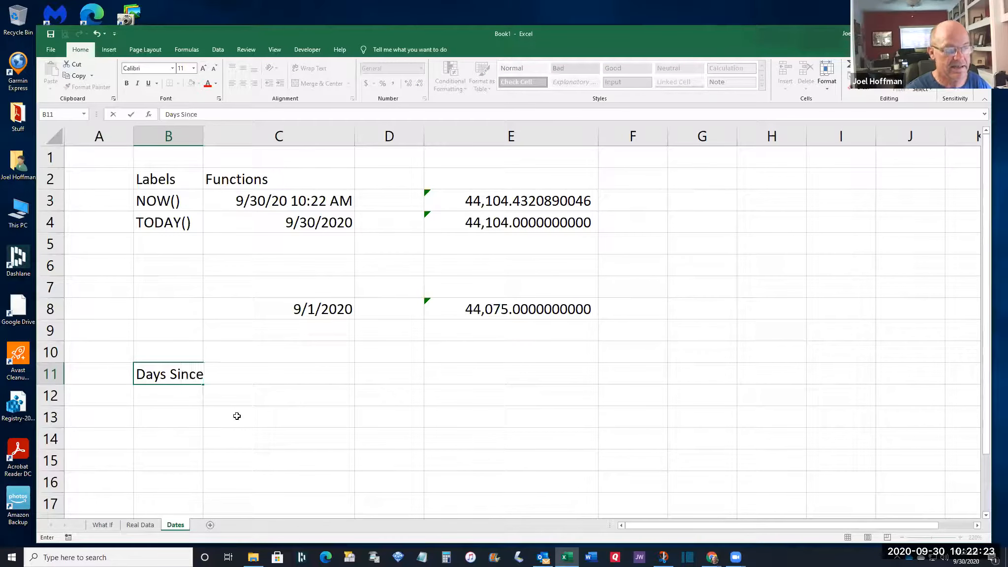
{"action": "type", "text": " Sept 1st"}
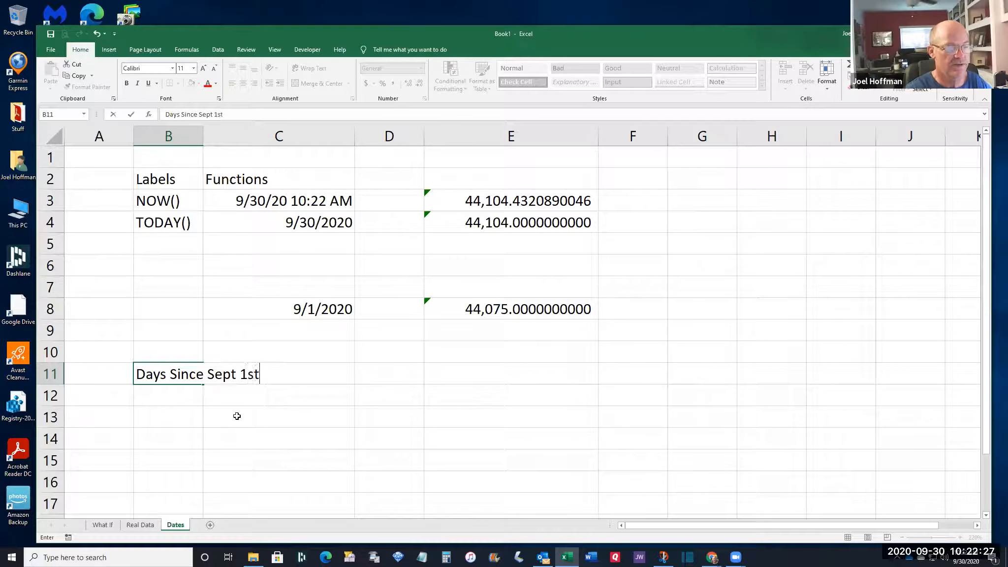
{"action": "key", "text": "Return"}
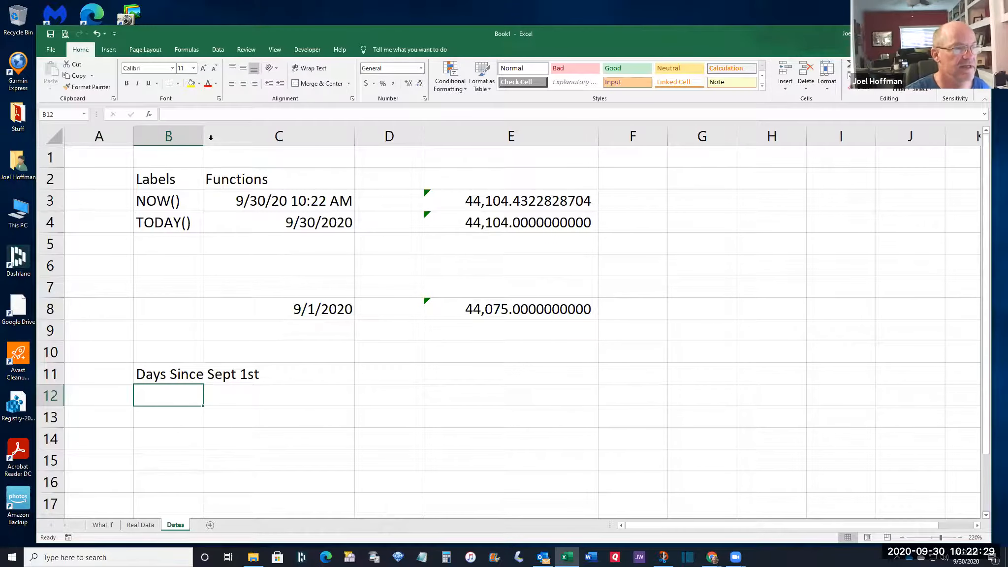
{"action": "left_click_drag", "start_coordinate": [203, 134], "coordinate": [285, 133]}
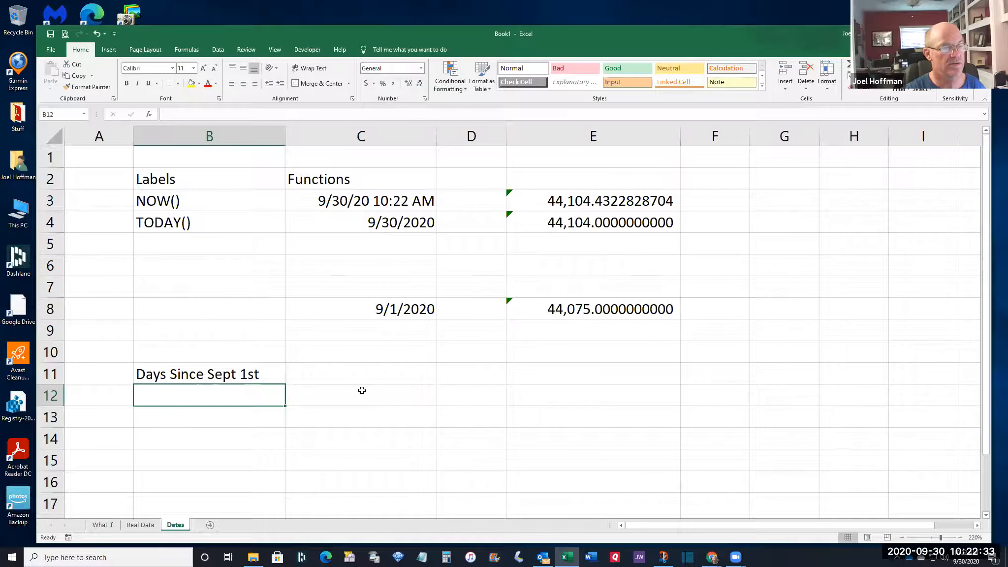
{"action": "left_click", "coordinate": [371, 374]}
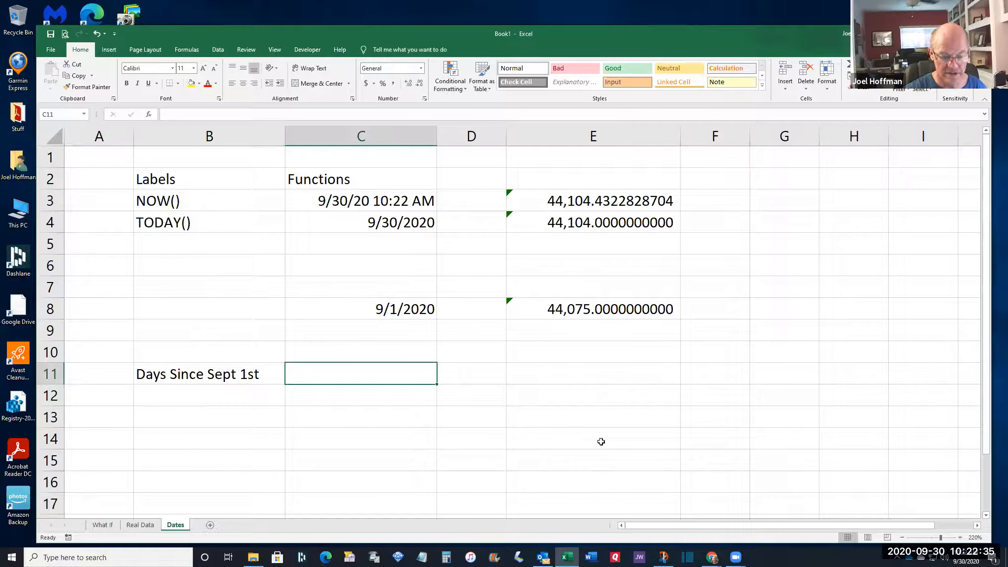
Enter =C4-C8 in C11 to count the 29 days since 9/1/2020
{"action": "type", "text": "="}
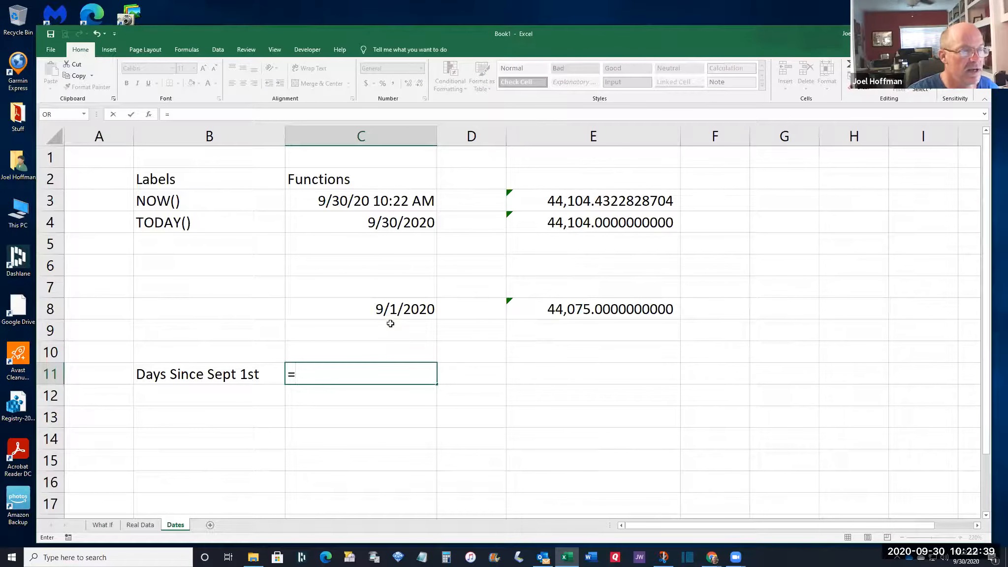
{"action": "left_click", "coordinate": [379, 227]}
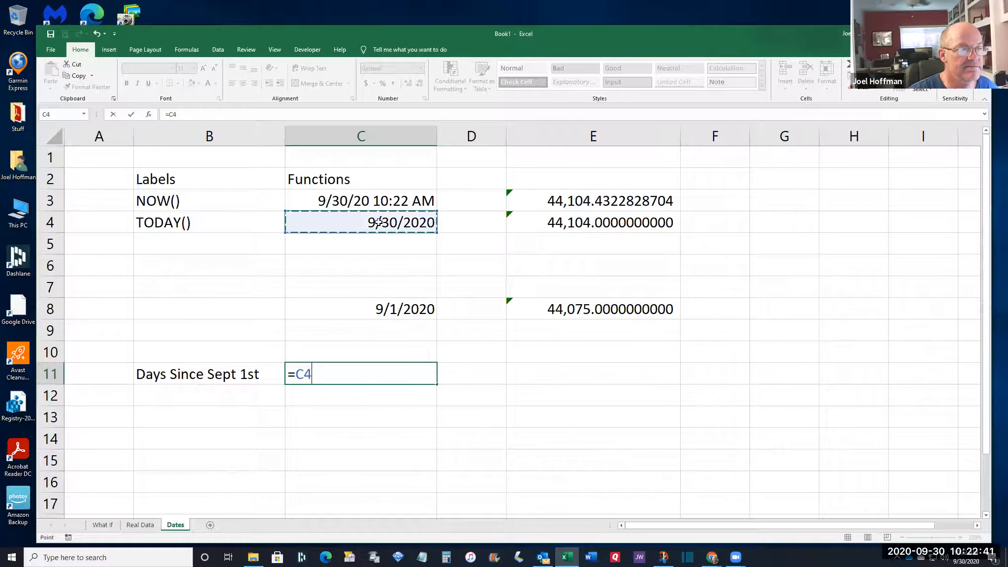
{"action": "type", "text": "-"}
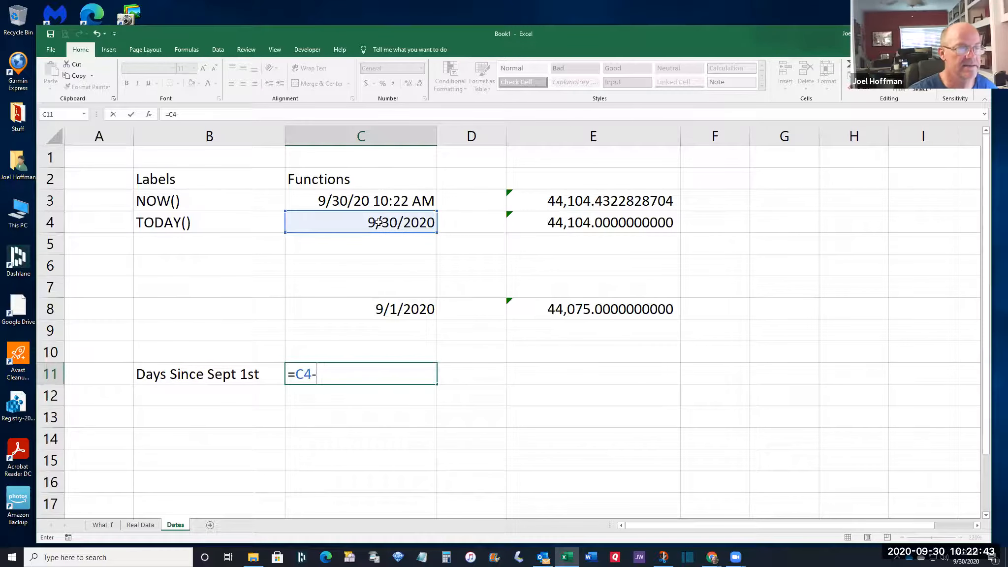
{"action": "left_click", "coordinate": [379, 312]}
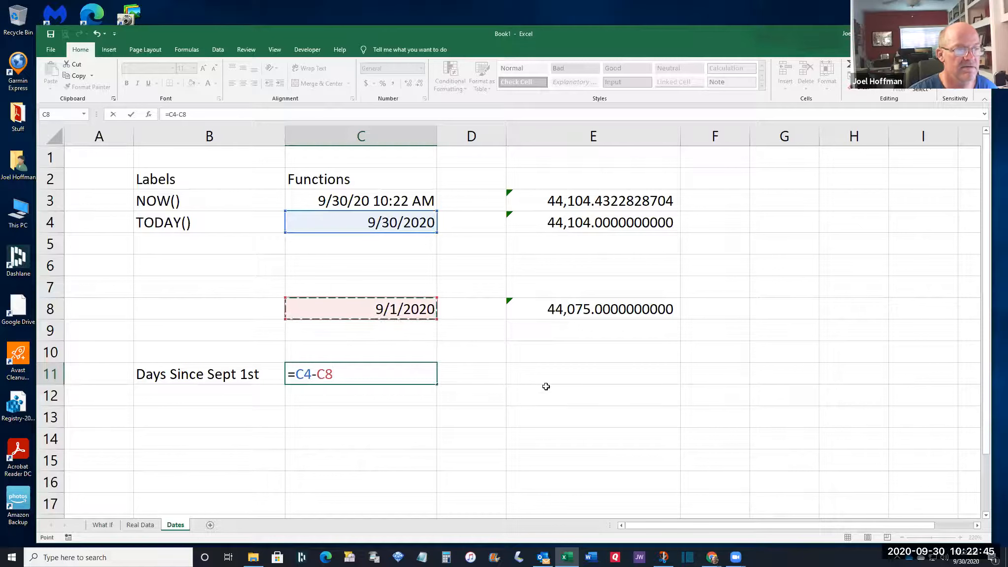
{"action": "key", "text": "Return"}
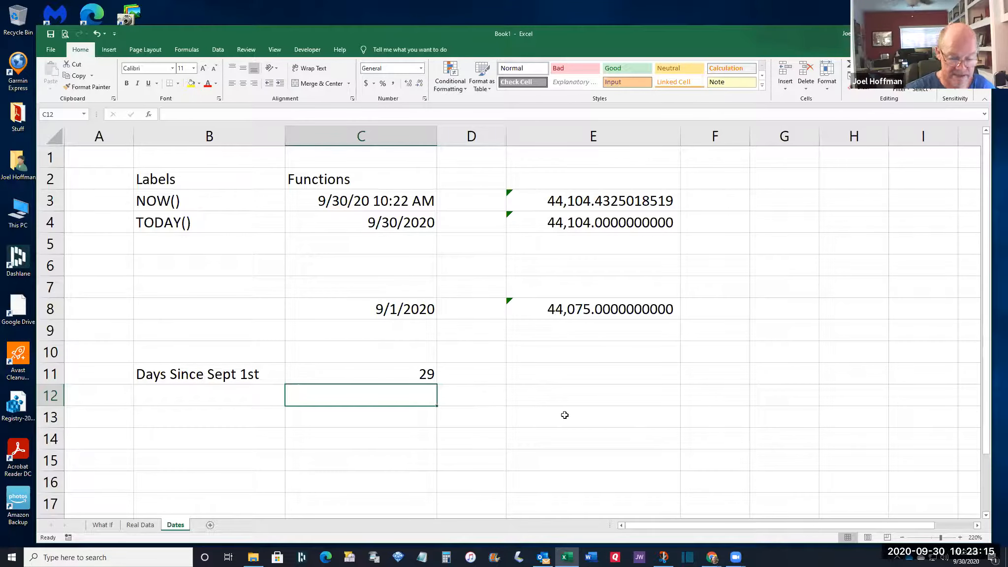
Enter =C3-C8 in C12, giving the fractional day count 29.43293171
{"action": "type", "text": "="}
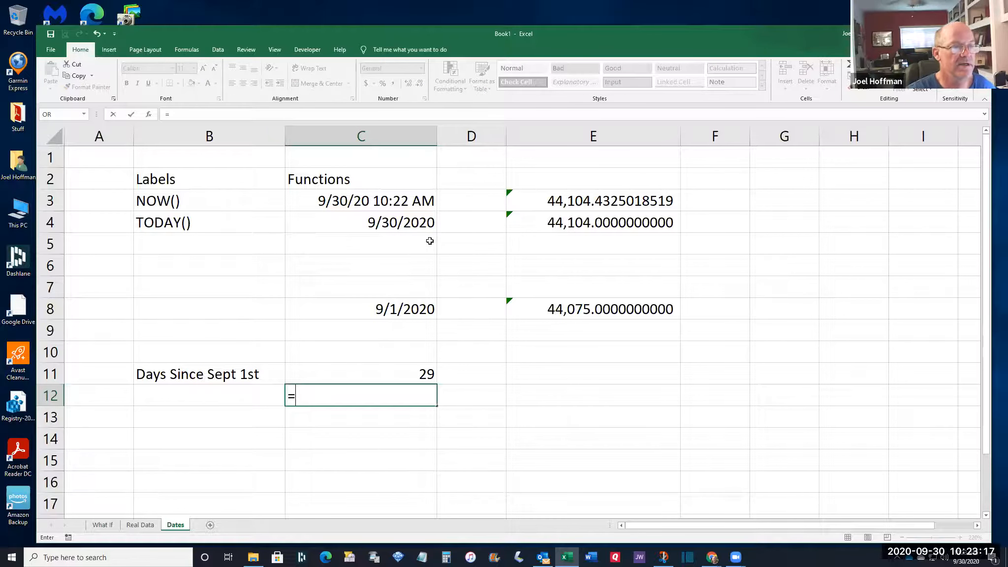
{"action": "left_click", "coordinate": [378, 198]}
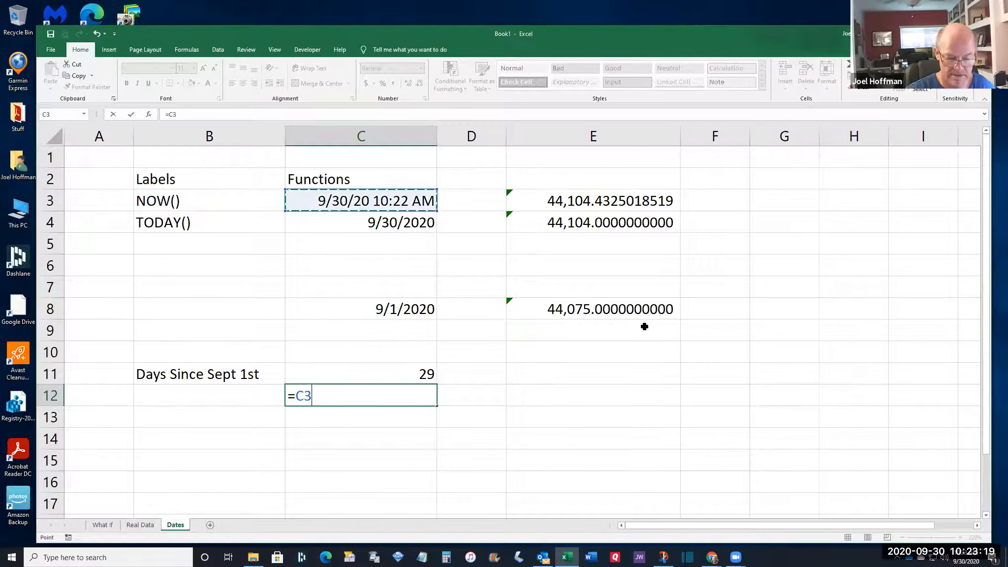
{"action": "type", "text": "-"}
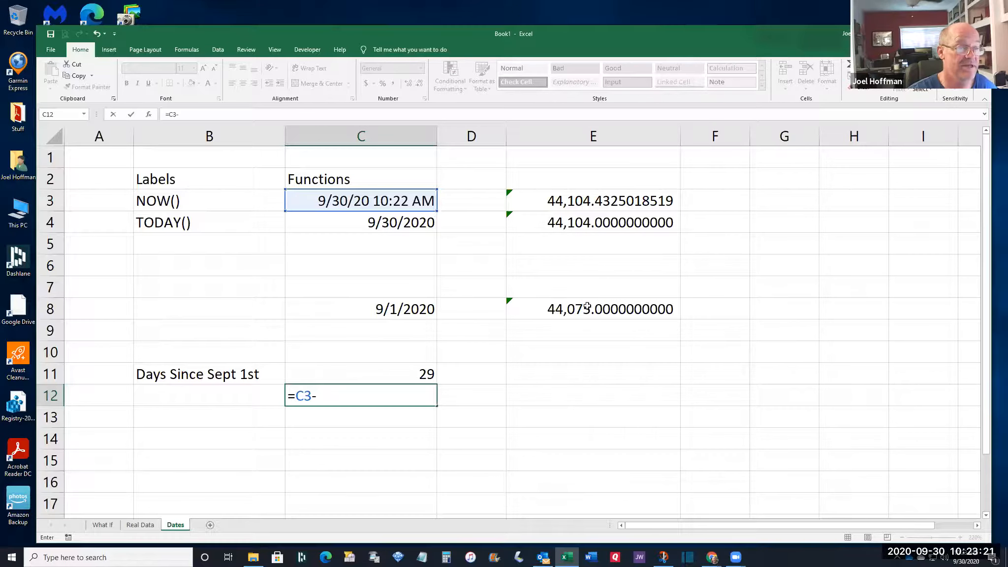
{"action": "left_click", "coordinate": [382, 311]}
{"action": "key", "text": "Return"}
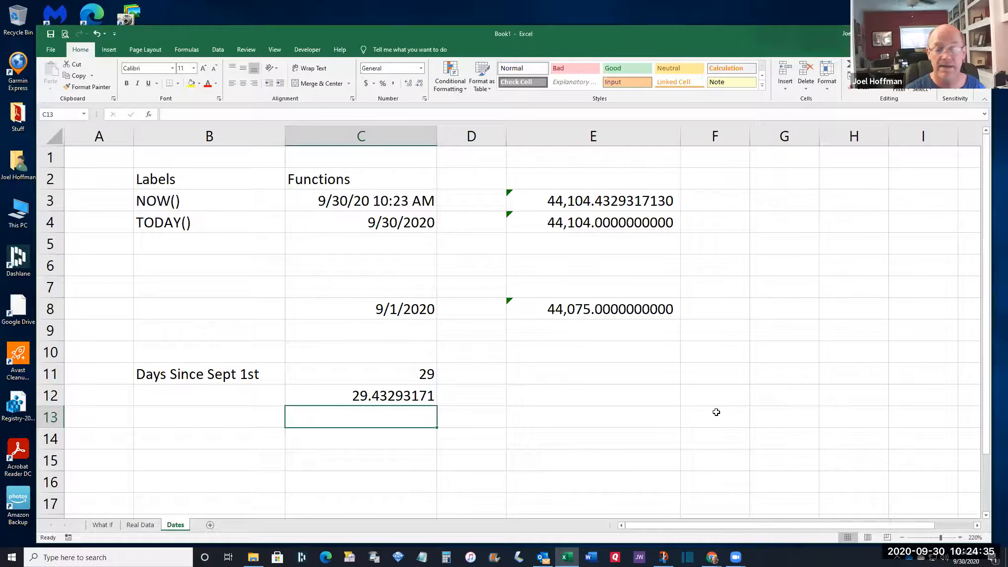
{"action": "left_click", "coordinate": [393, 375]}
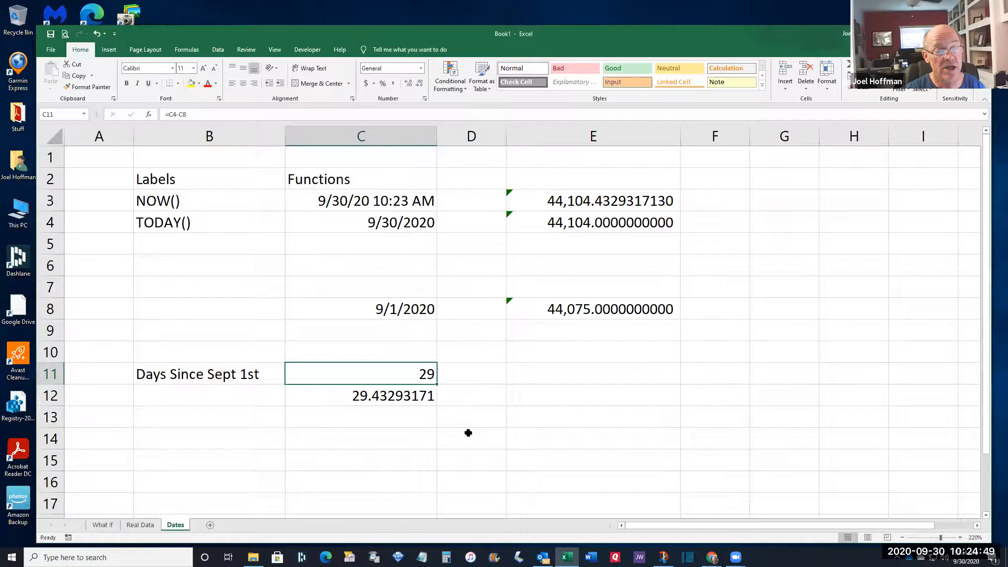
{"action": "left_click", "coordinate": [380, 399]}
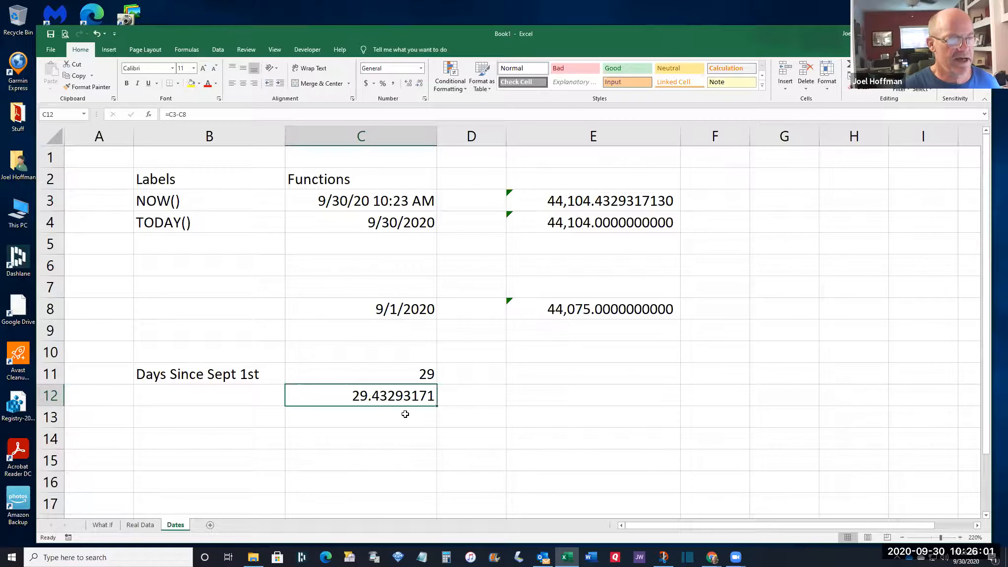
{"action": "left_click", "coordinate": [231, 438]}
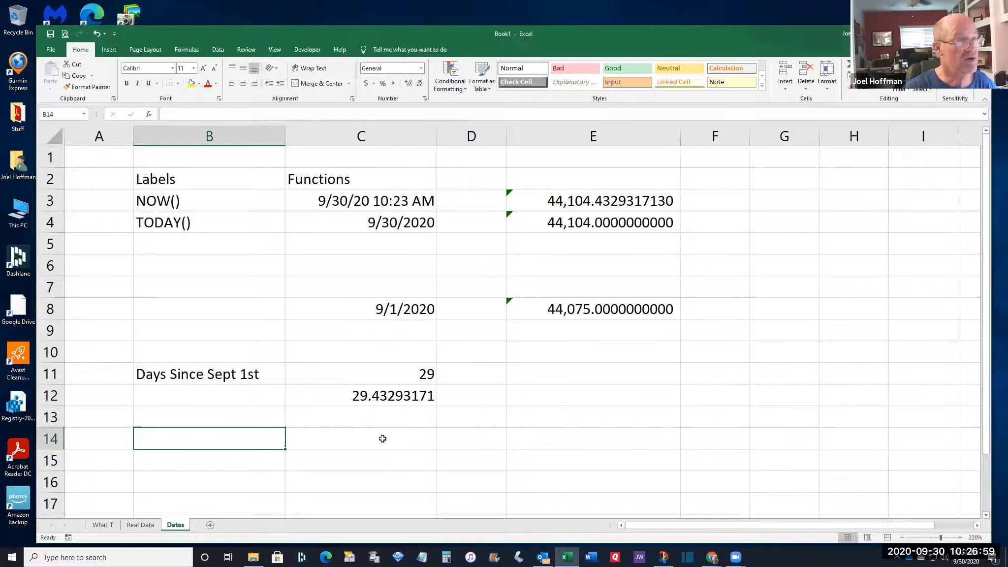
Type the label WEEKDAY into B14, fixing its capitalisation
{"action": "type", "text": "'Weekday"}
{"action": "key", "text": "BackSpace"}
{"action": "key", "text": "BackSpace"}
{"action": "key", "text": "BackSpace"}
{"action": "key", "text": "BackSpace"}
{"action": "key", "text": "BackSpace"}
{"action": "key", "text": "BackSpace"}
{"action": "type", "text": "EEKDAY"}
{"action": "left_click", "coordinate": [383, 438]}
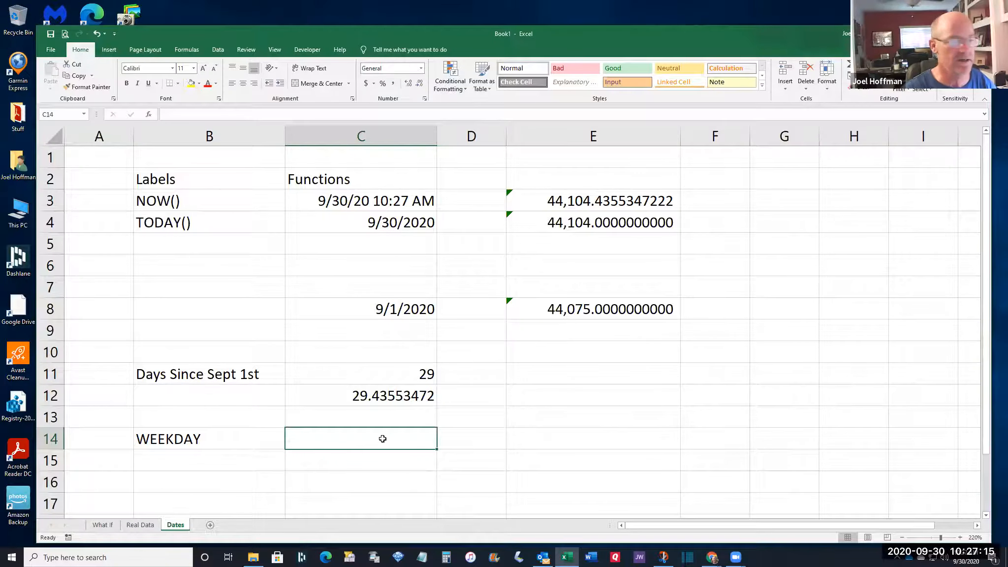
Begin C14's formula with the WEEKDAY function chosen from AutoComplete after typing =w
{"action": "type", "text": "="}
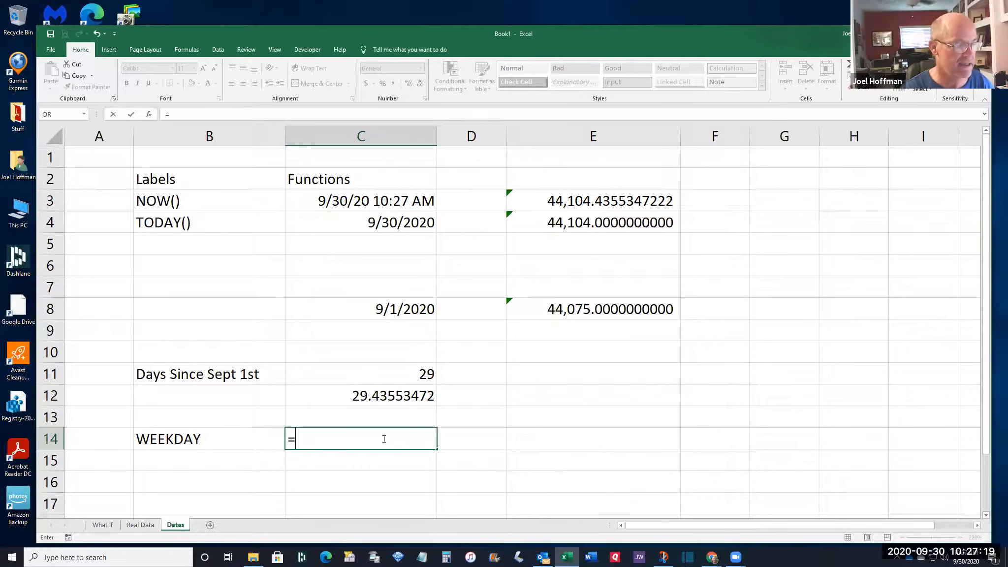
{"action": "type", "text": "w"}
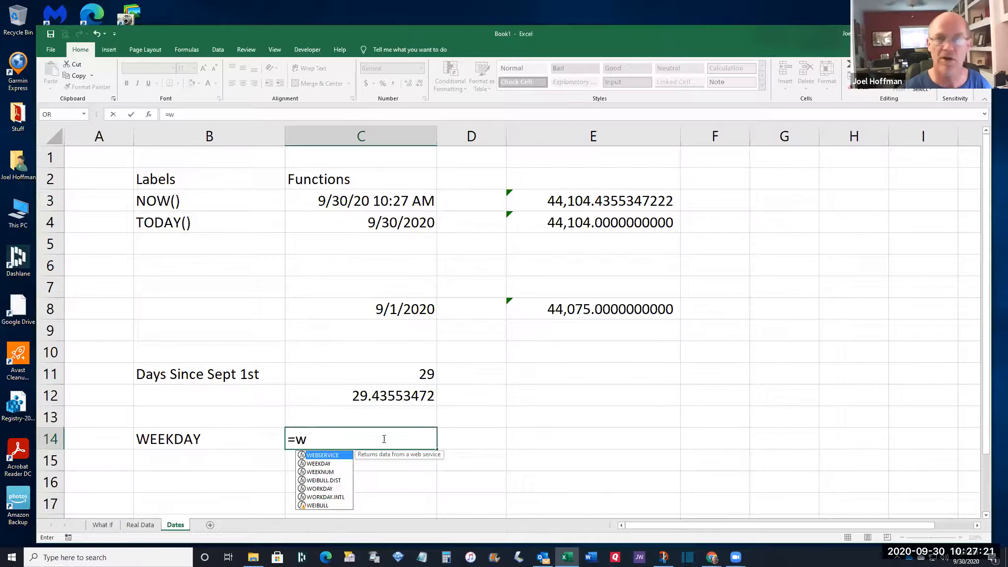
{"action": "left_click", "coordinate": [329, 464]}
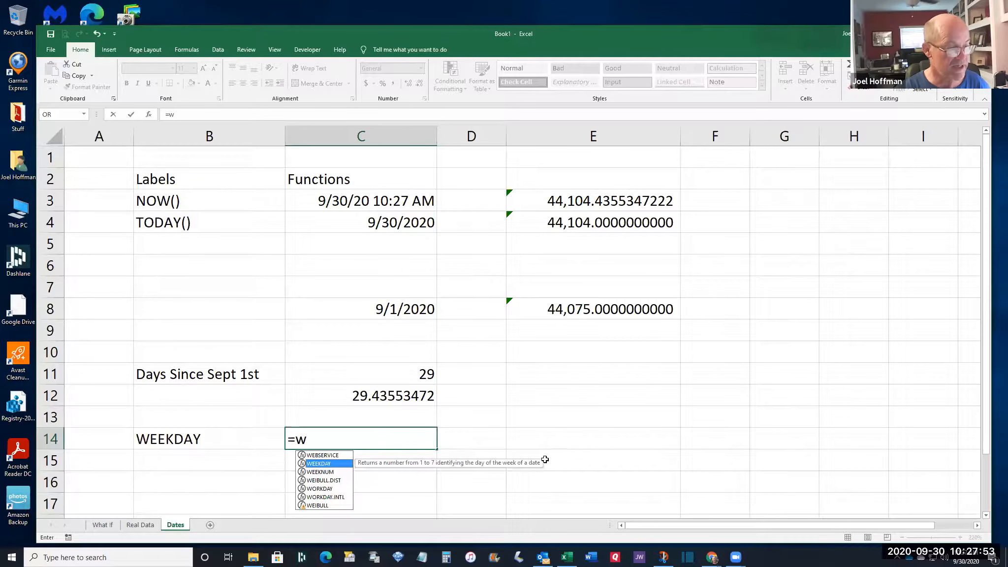
{"action": "double_click", "coordinate": [328, 464]}
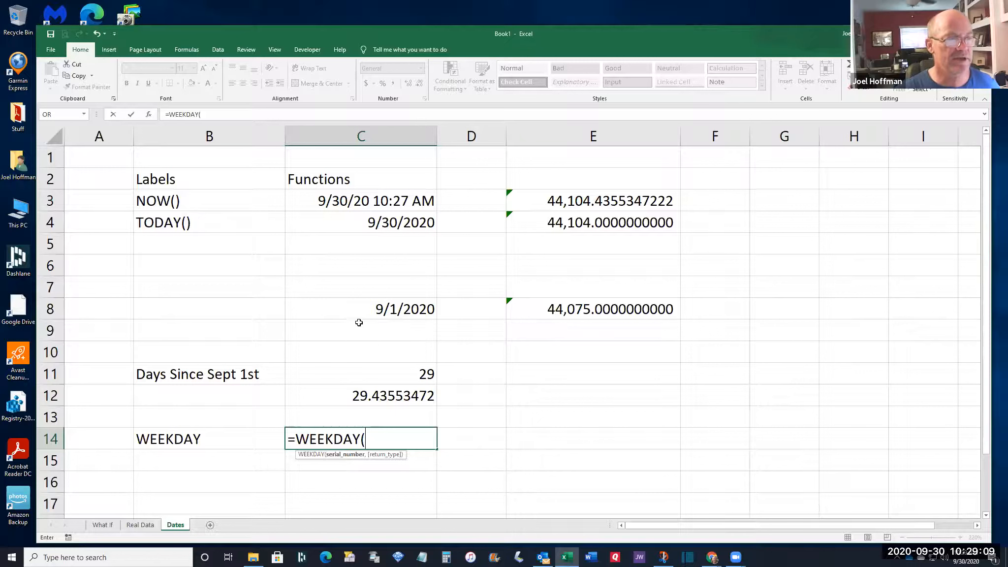
Use today's date in C4 as WEEKDAY's first argument and highlight return type 2
{"action": "left_click", "coordinate": [354, 224]}
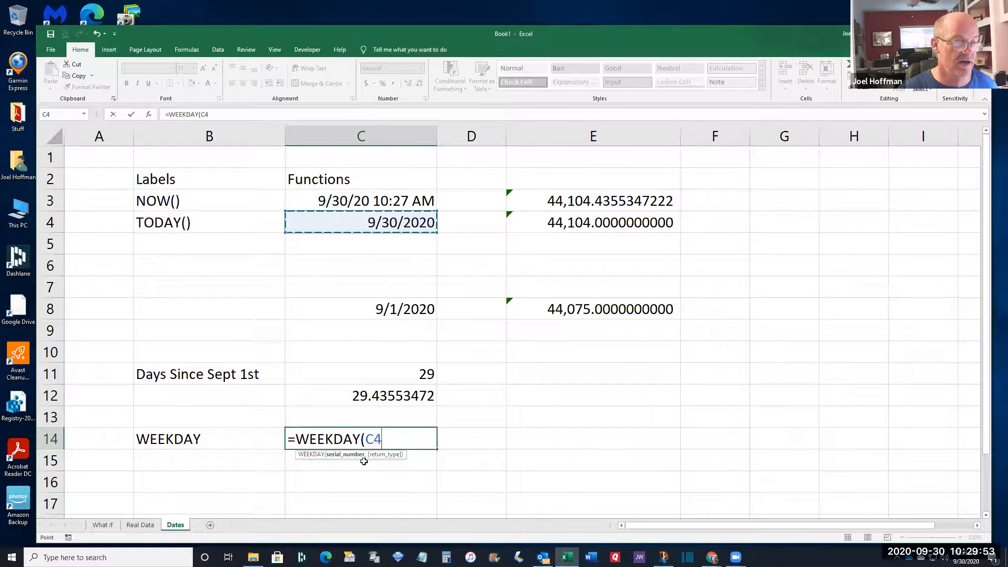
{"action": "type", "text": ","}
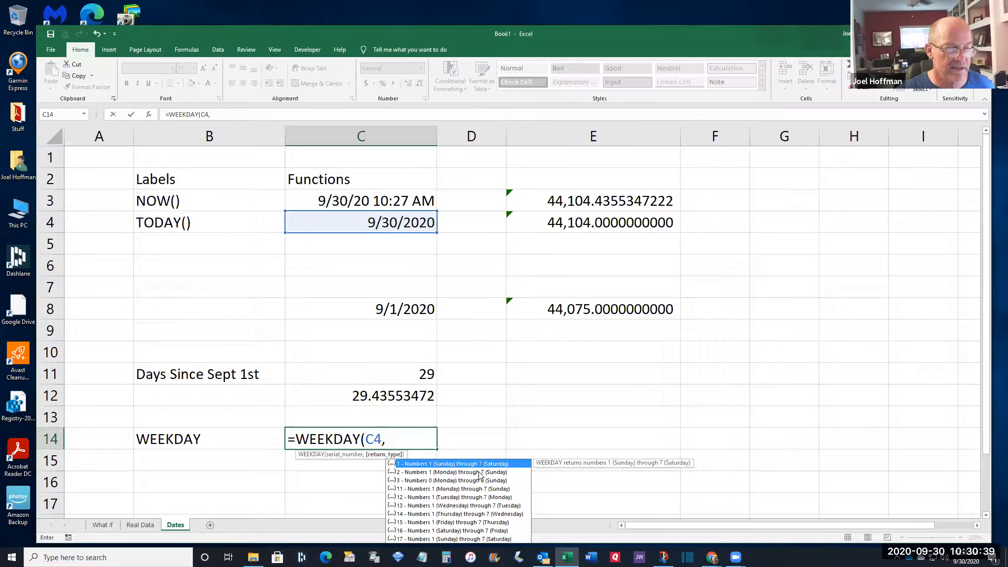
{"action": "left_click", "coordinate": [480, 473]}
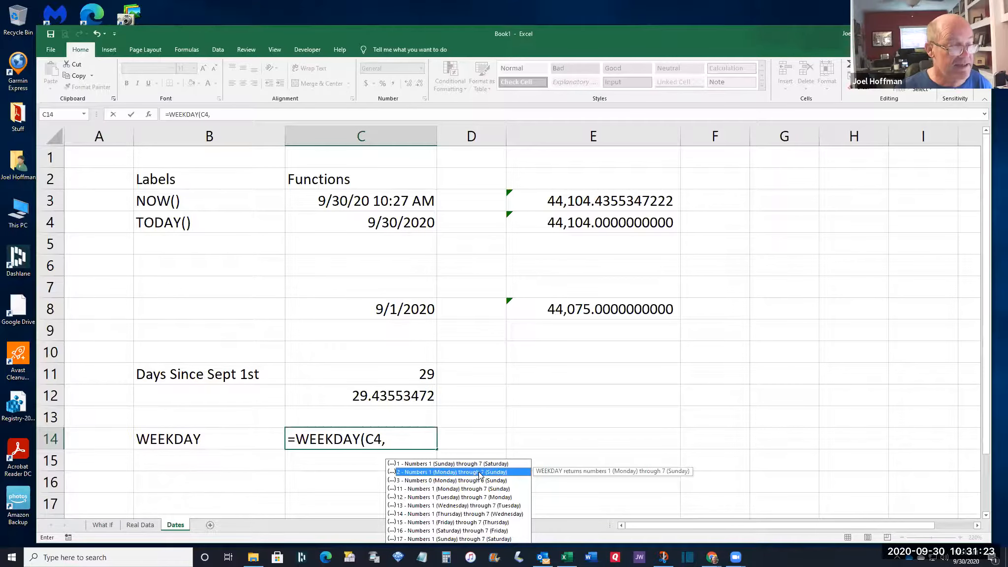
Complete C14 as =WEEKDAY(C4,2), returning 3 with Monday counted as 1
{"action": "double_click", "coordinate": [479, 472]}
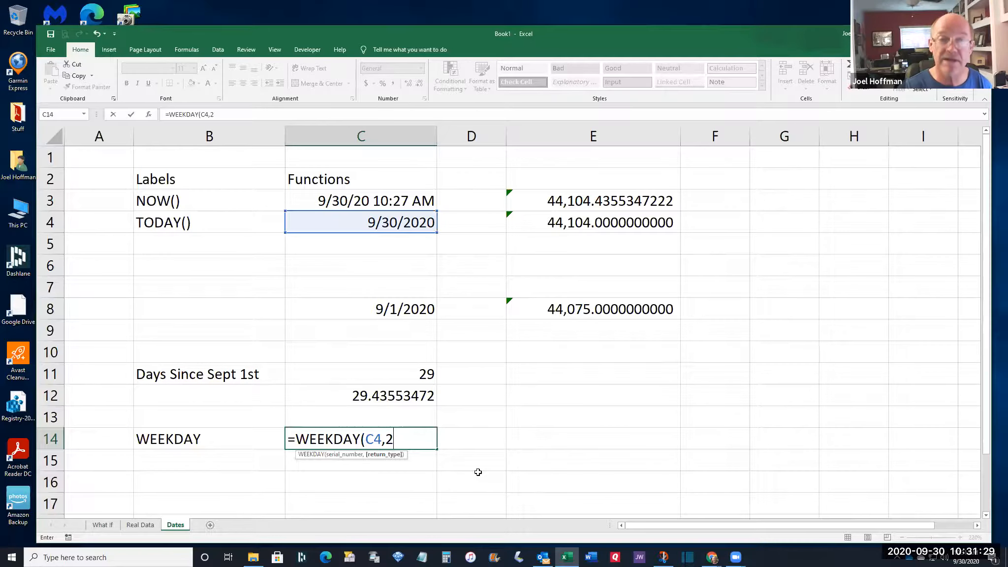
{"action": "type", "text": ")"}
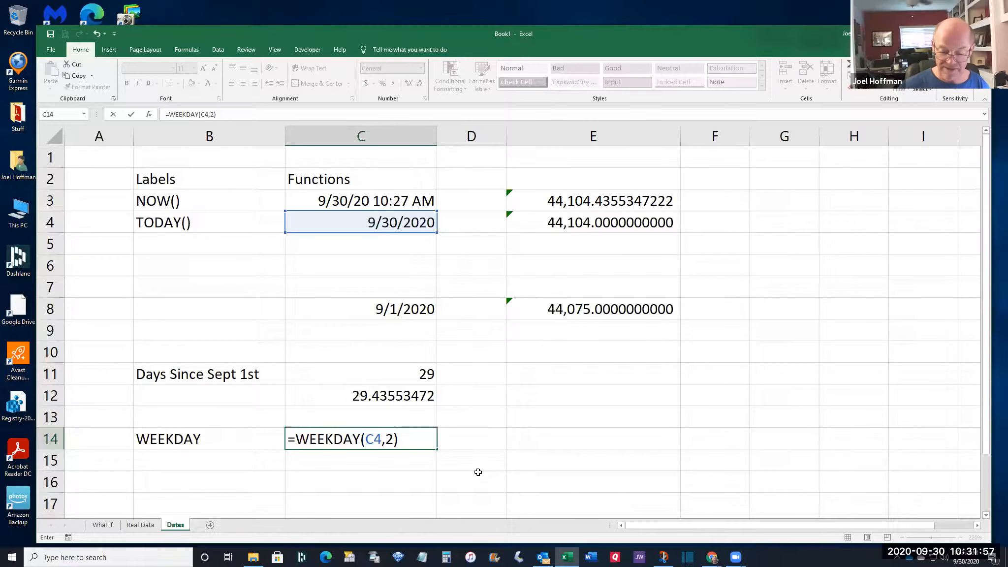
{"action": "key", "text": "ctrl+Return"}
{"action": "key", "text": "Return"}
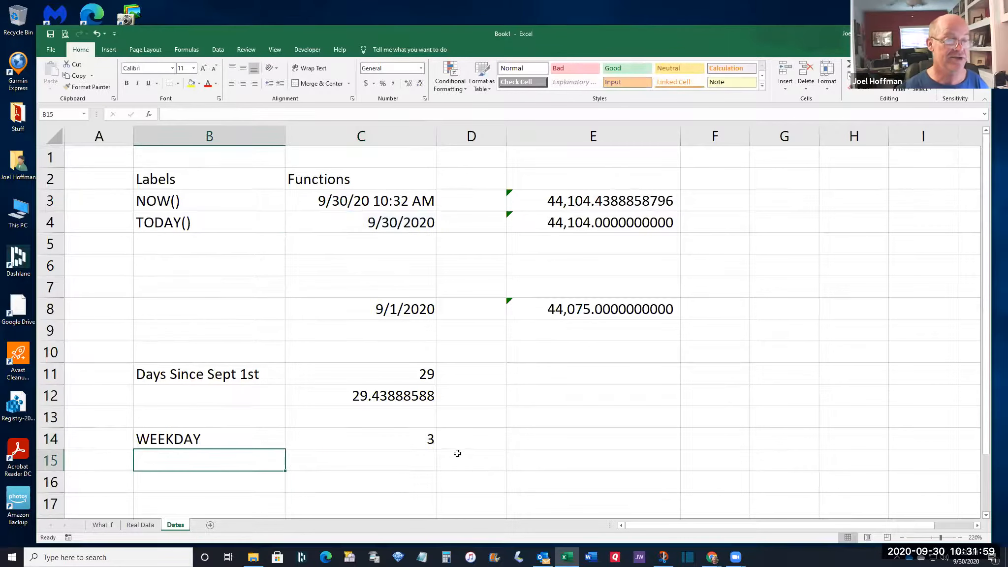
Check C14's =WEEKDAY(C4,2) result of 3 against the 9/1/2020 date in C8, then add Sheet4 after Dates
{"action": "left_click", "coordinate": [377, 439]}
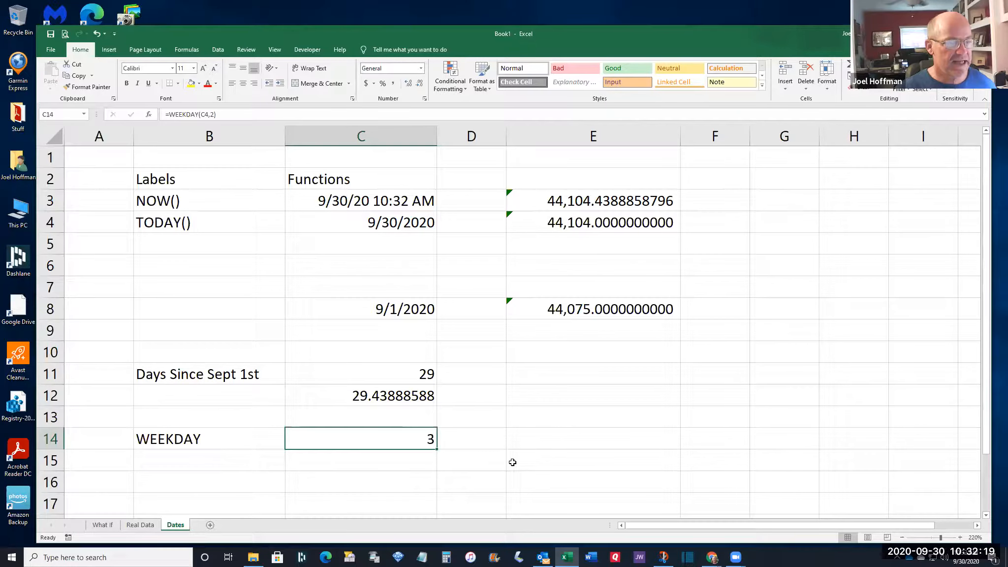
{"action": "left_click", "coordinate": [381, 305]}
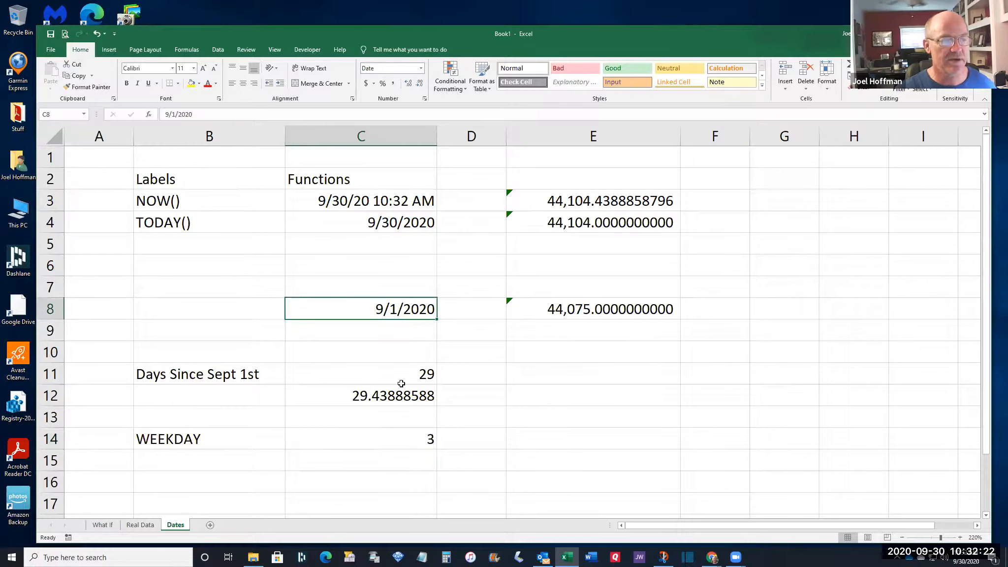
{"action": "left_click", "coordinate": [382, 443]}
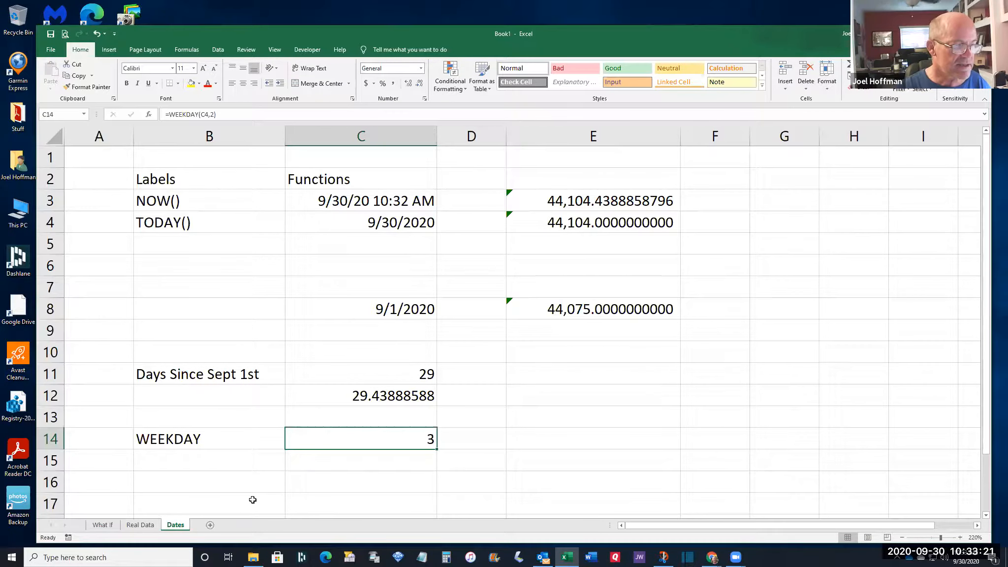
{"action": "left_click", "coordinate": [210, 525]}
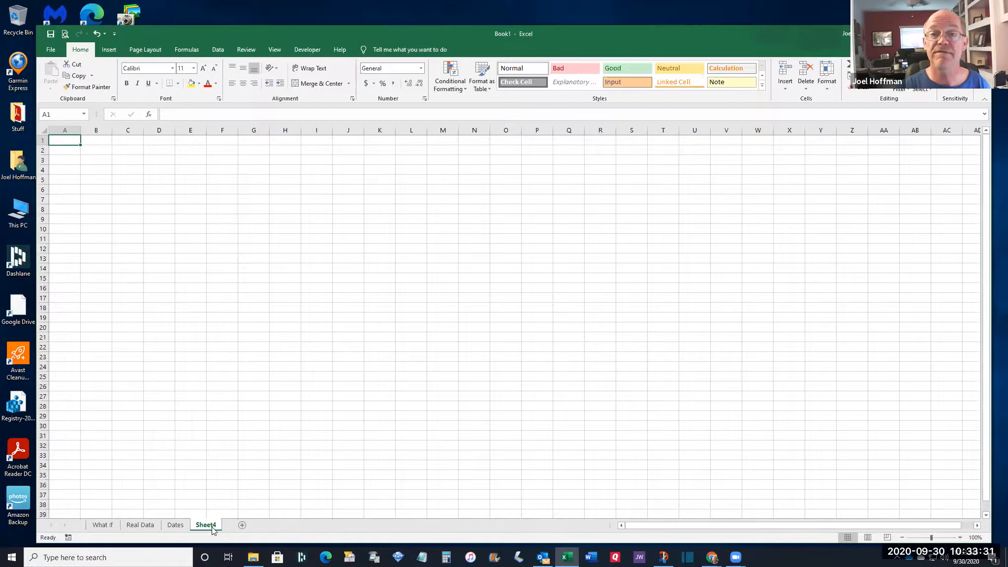
Rename Sheet4 to 'Text Math' and zoom in to enlarge the cells
{"action": "double_click", "coordinate": [211, 525]}
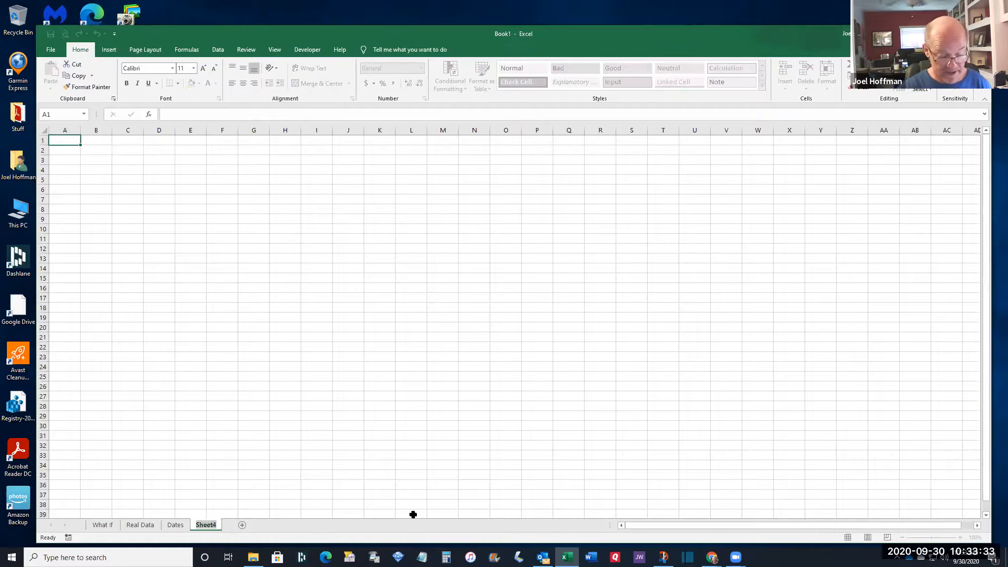
{"action": "type", "text": "Text Math"}
{"action": "key", "text": "Return"}
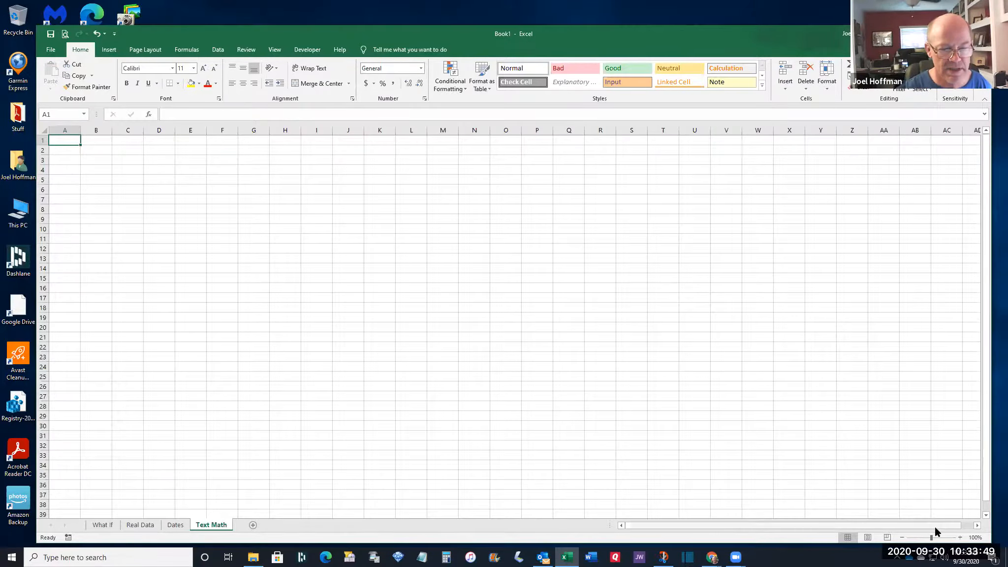
{"action": "left_click", "coordinate": [960, 537]}
{"action": "left_click", "coordinate": [960, 537]}
{"action": "left_click", "coordinate": [960, 537]}
{"action": "left_click", "coordinate": [960, 537]}
{"action": "left_click", "coordinate": [959, 537]}
{"action": "left_click", "coordinate": [960, 537]}
{"action": "left_click", "coordinate": [959, 537]}
{"action": "left_click", "coordinate": [960, 537]}
{"action": "left_click", "coordinate": [959, 537]}
{"action": "left_click", "coordinate": [960, 537]}
{"action": "left_click", "coordinate": [959, 537]}
{"action": "left_click", "coordinate": [960, 537]}
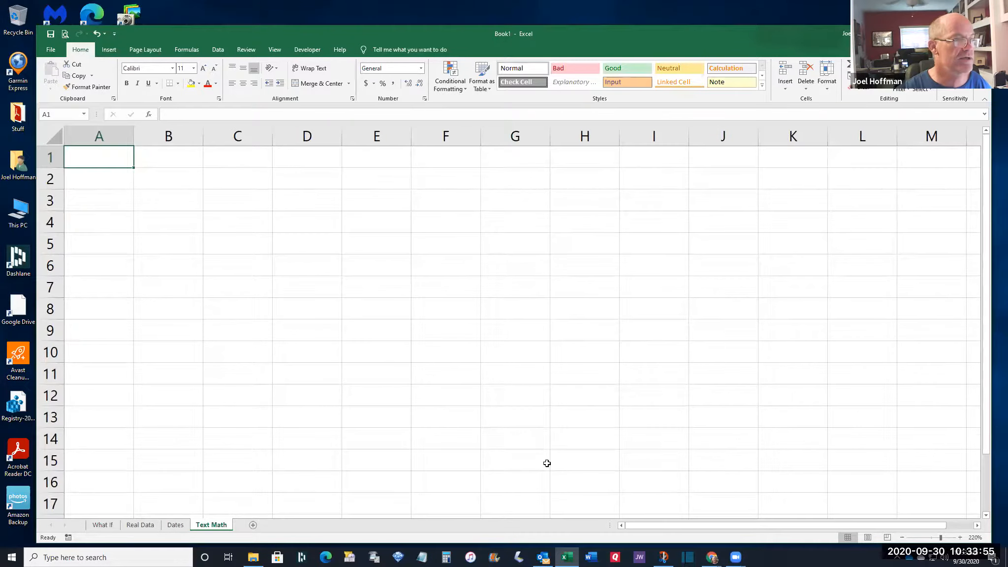
Enter the headers First Name, Last Name, Full Name and 'Full Name, LN First' in B3:E3
{"action": "left_click", "coordinate": [183, 202]}
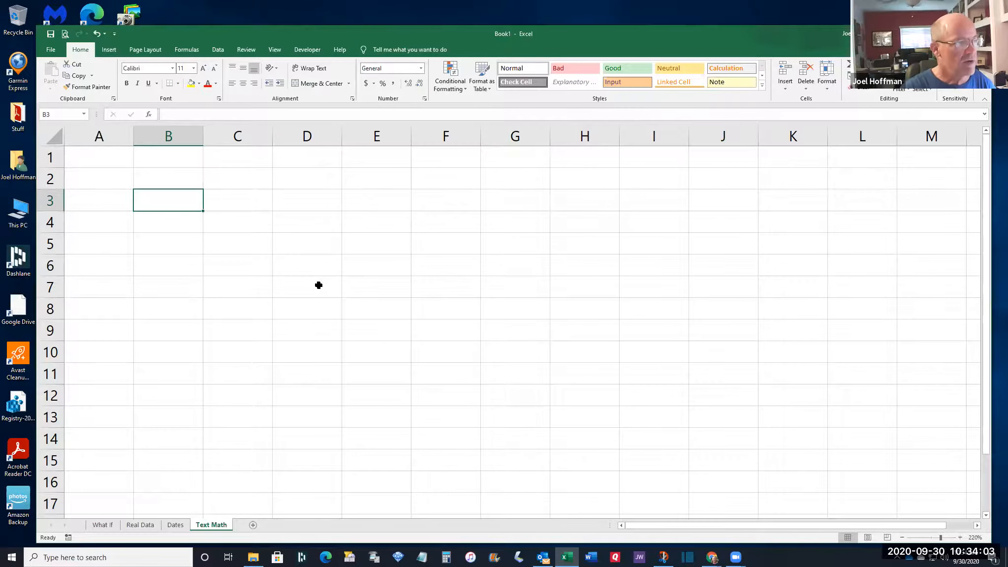
{"action": "type", "text": "First Name"}
{"action": "key", "text": "Tab"}
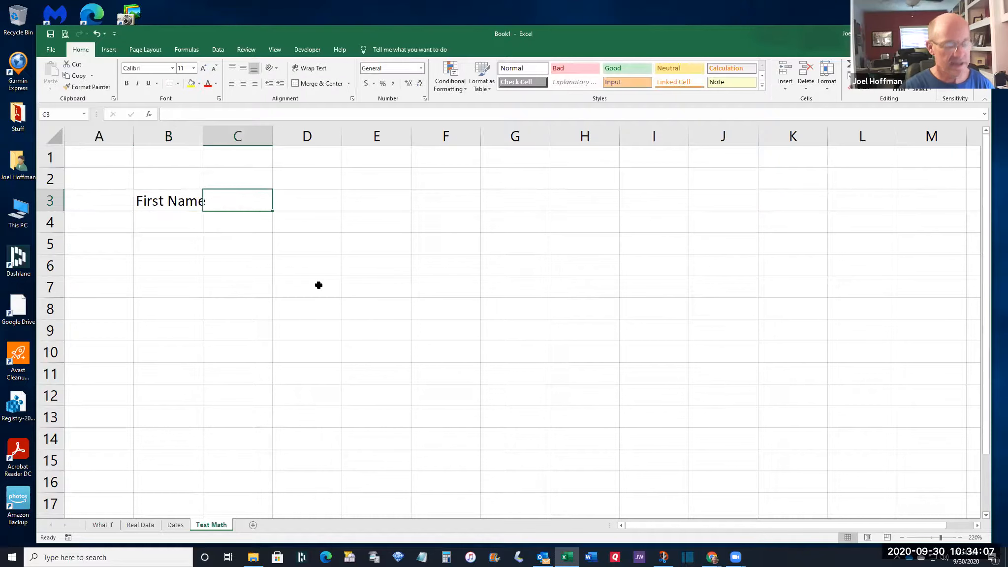
{"action": "type", "text": "Last Name"}
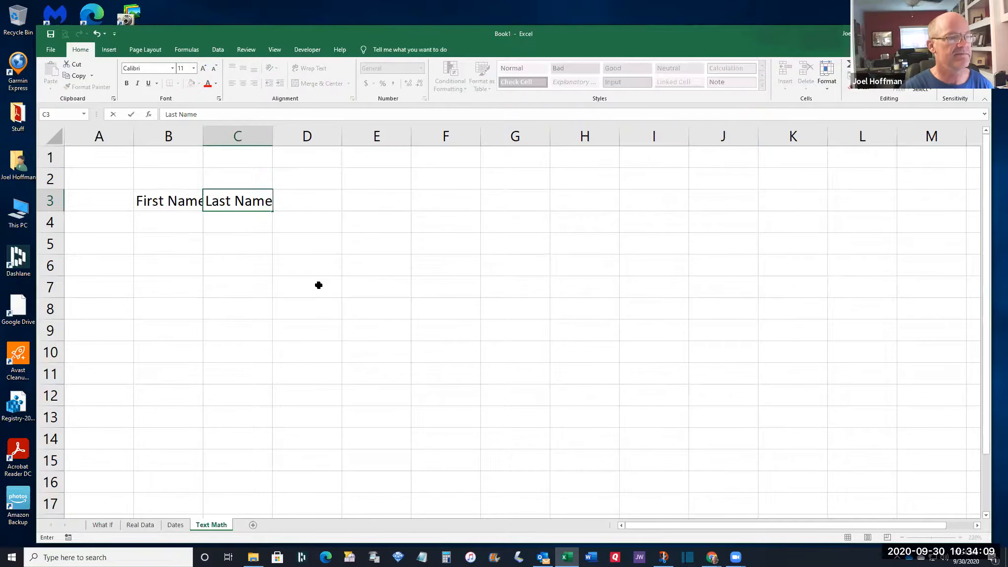
{"action": "key", "text": "Tab"}
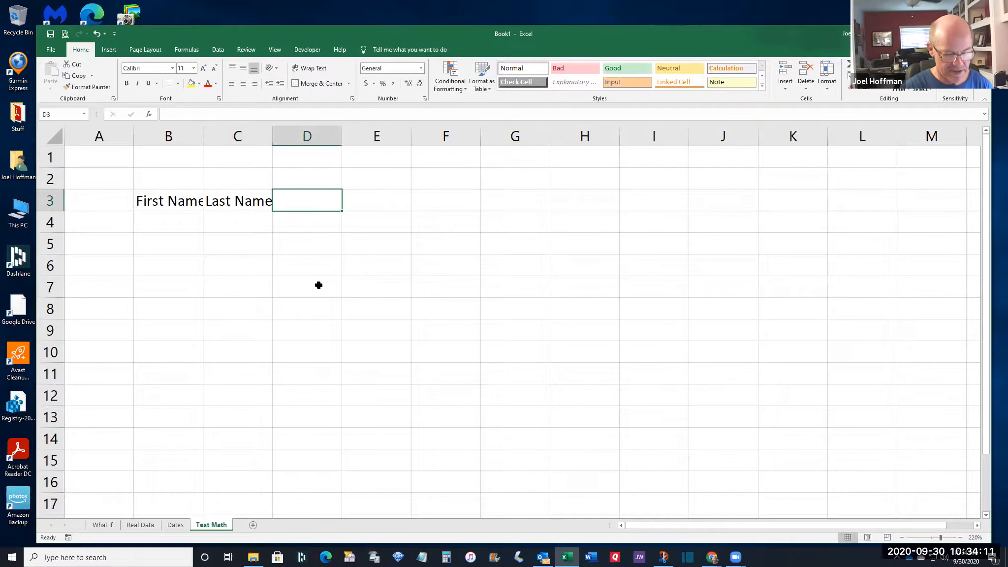
{"action": "type", "text": "Full Name"}
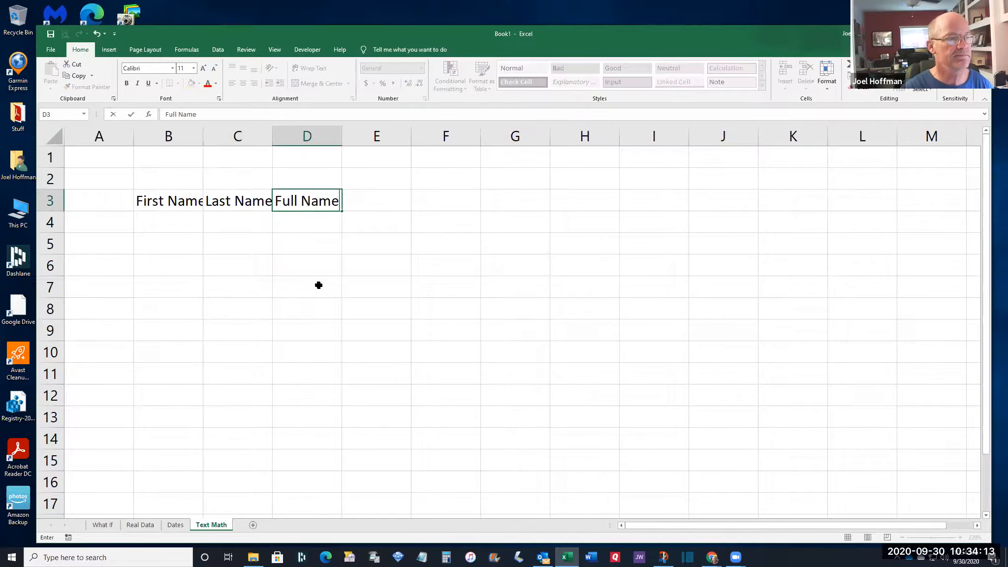
{"action": "key", "text": "Tab"}
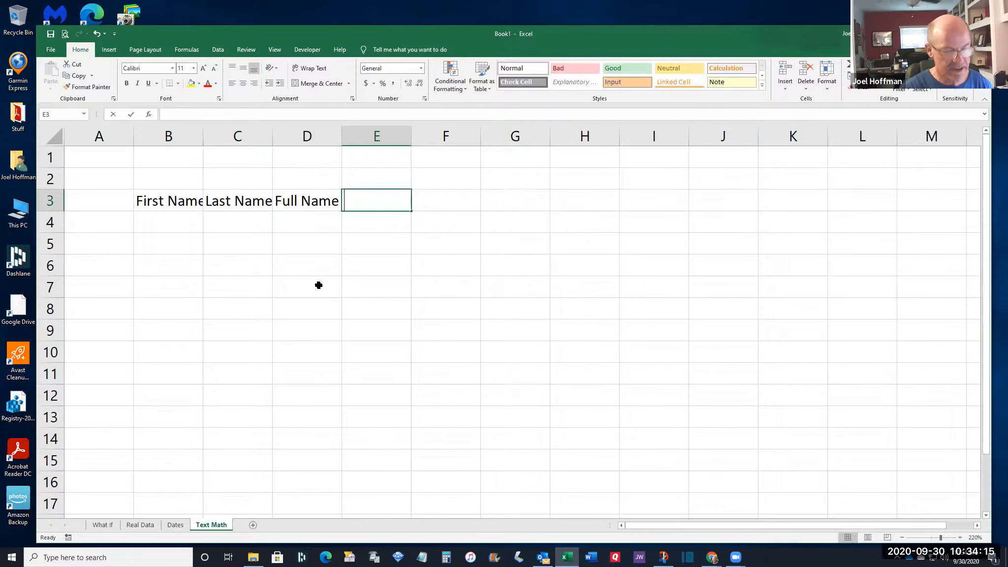
{"action": "type", "text": "Full N"}
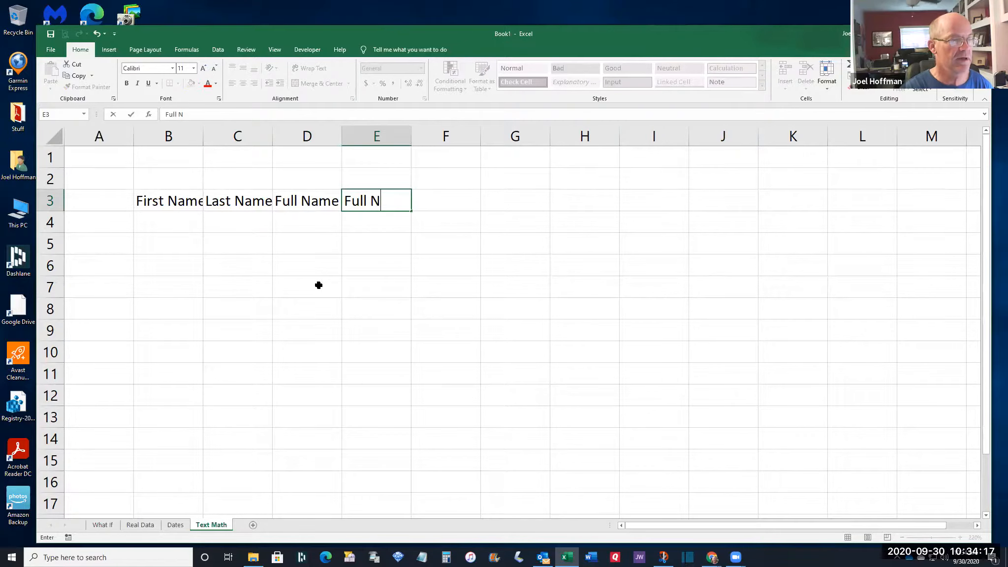
{"action": "type", "text": "ame, LN First"}
{"action": "key", "text": "Return"}
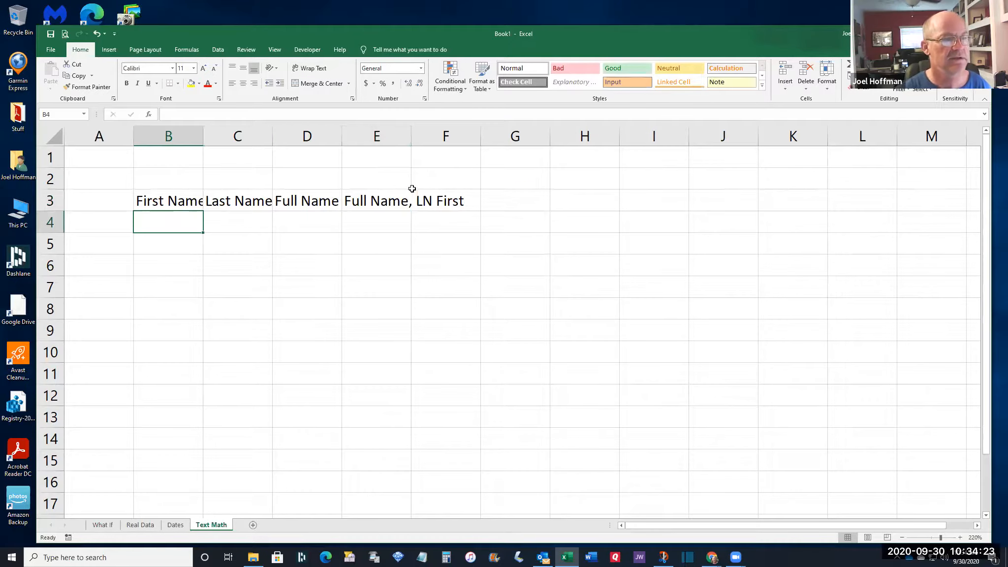
Change the E3 header to 'Last Name, First Name' and widen columns B through E
{"action": "left_click_drag", "start_coordinate": [411, 135], "coordinate": [470, 126]}
{"action": "left_click", "coordinate": [379, 197]}
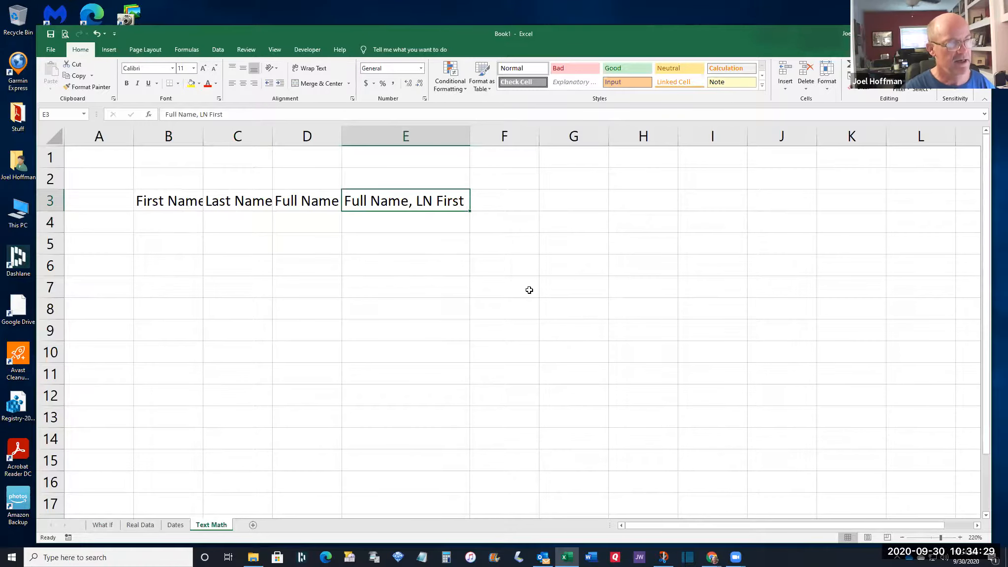
{"action": "type", "text": "Last Name, First Name"}
{"action": "key", "text": "Return"}
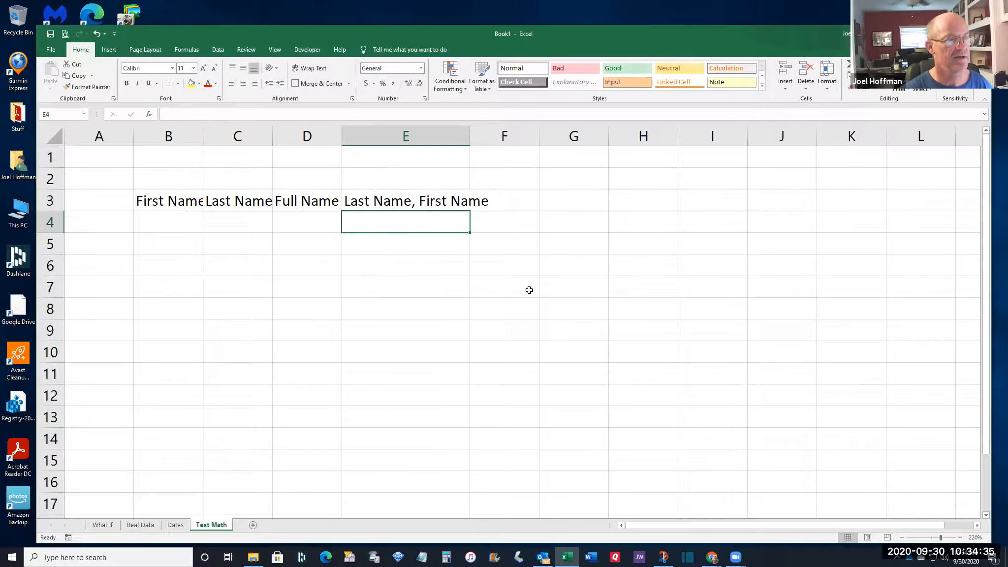
{"action": "left_click_drag", "start_coordinate": [470, 136], "coordinate": [502, 136]}
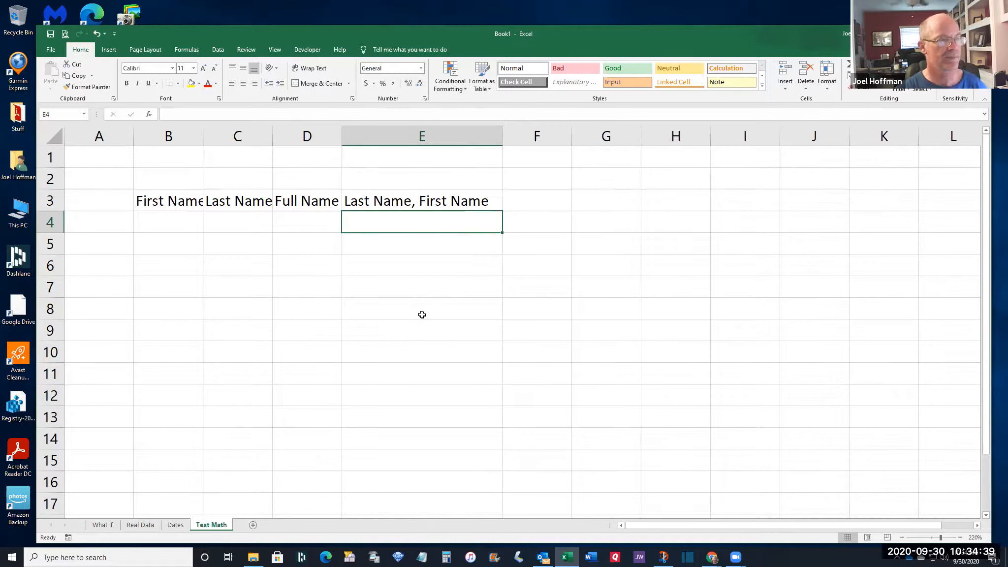
{"action": "left_click_drag", "start_coordinate": [204, 136], "coordinate": [227, 133]}
{"action": "left_click_drag", "start_coordinate": [298, 133], "coordinate": [321, 134]}
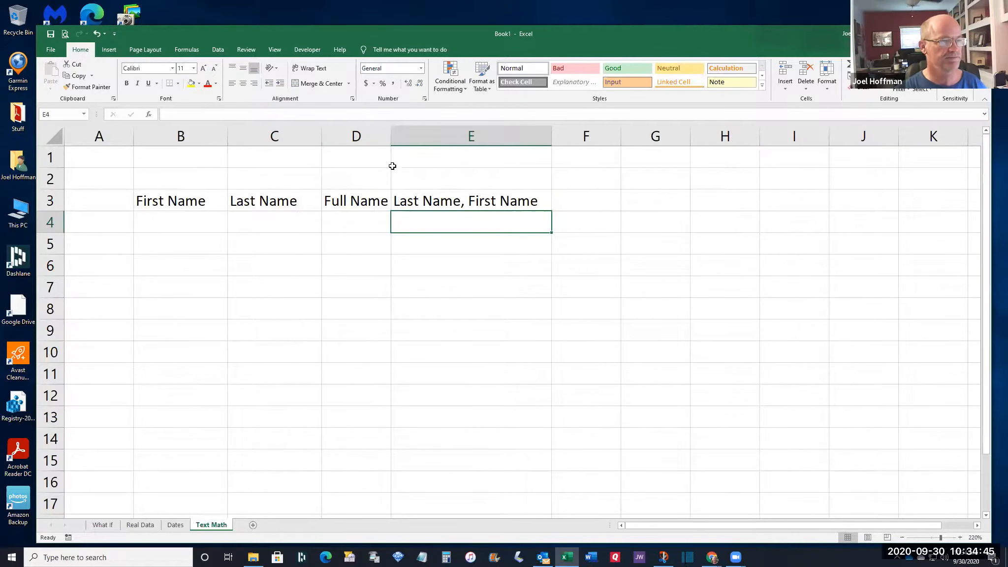
{"action": "left_click_drag", "start_coordinate": [391, 134], "coordinate": [413, 134]}
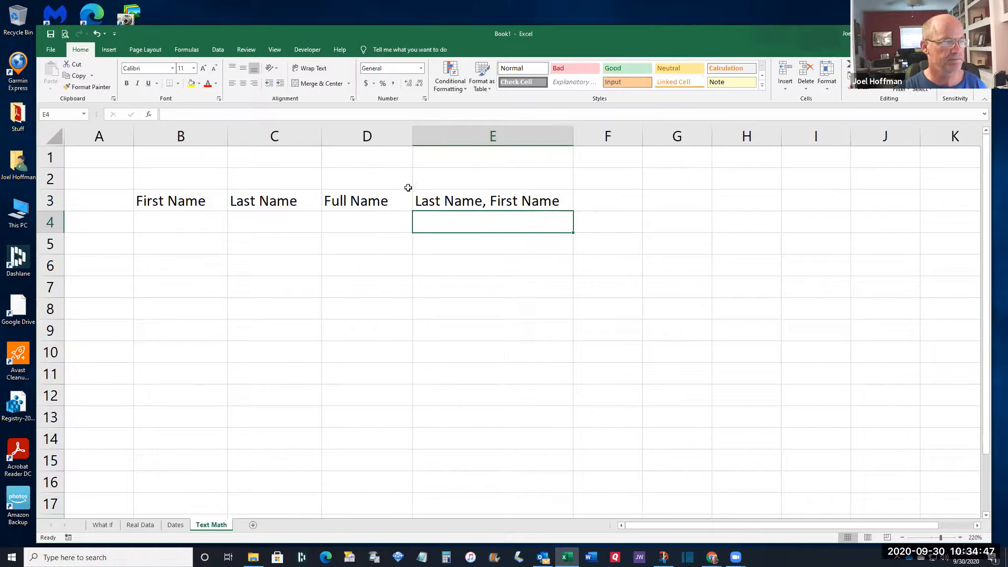
Enter a person's first name in B4 and last name in C4
{"action": "left_click", "coordinate": [181, 227]}
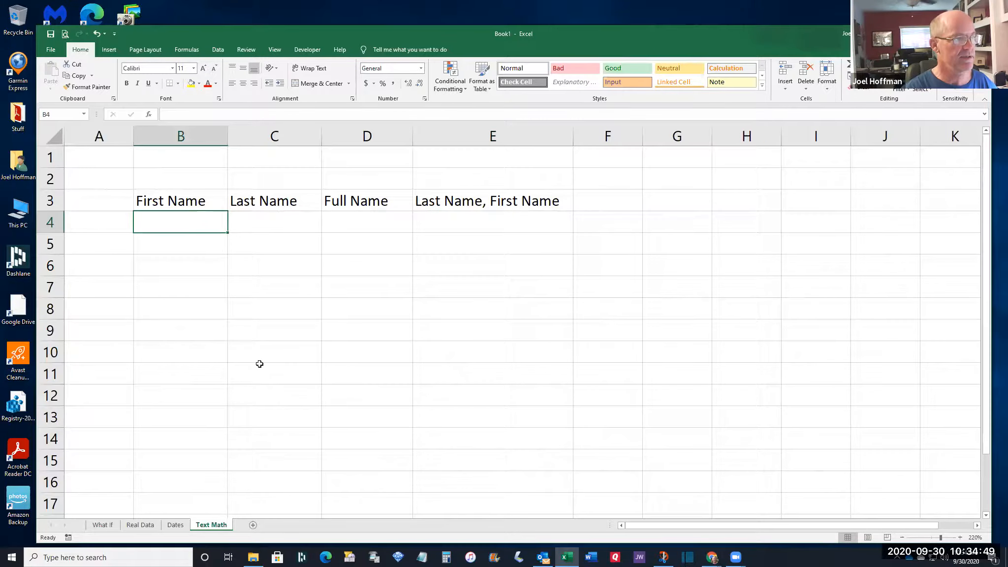
{"action": "key", "text": "Tab"}
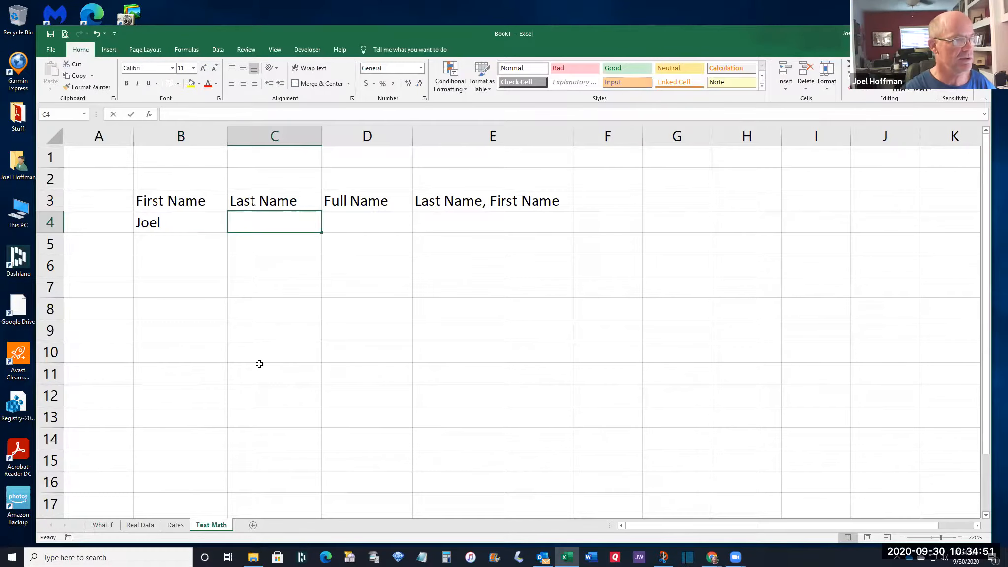
{"action": "key", "text": "Tab"}
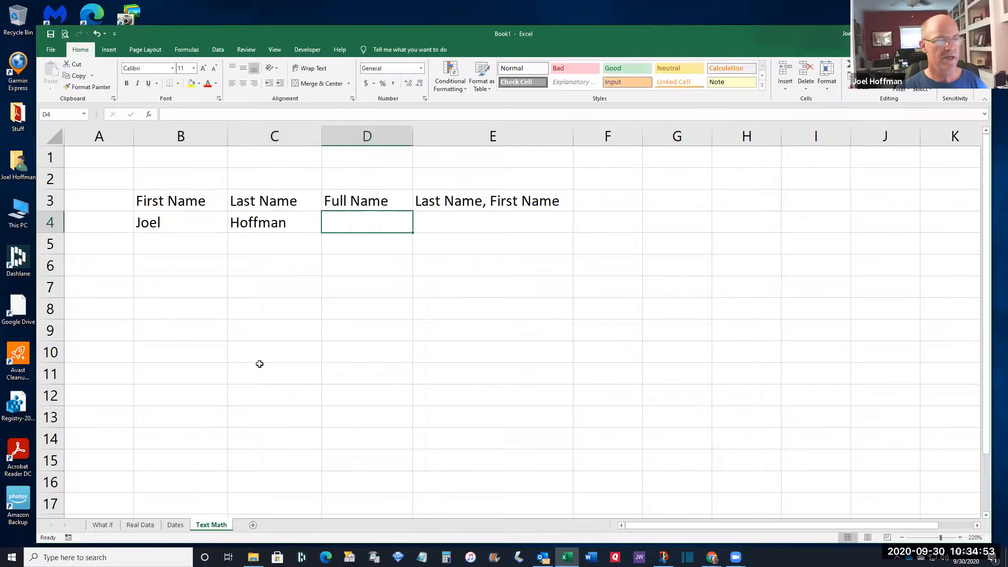
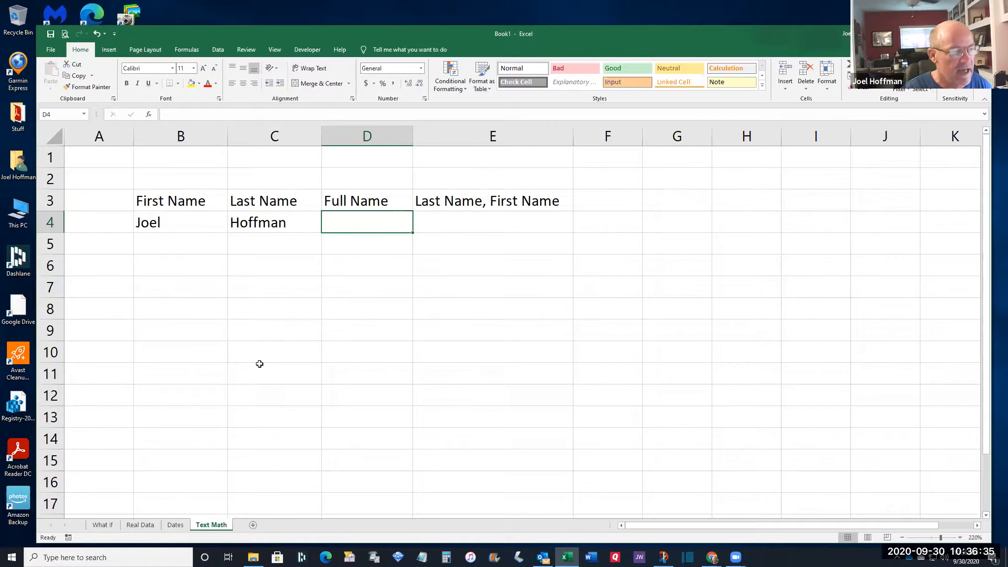
Enter the formula =B4&C4 in D4 to join the first and last names
{"action": "type", "text": "="}
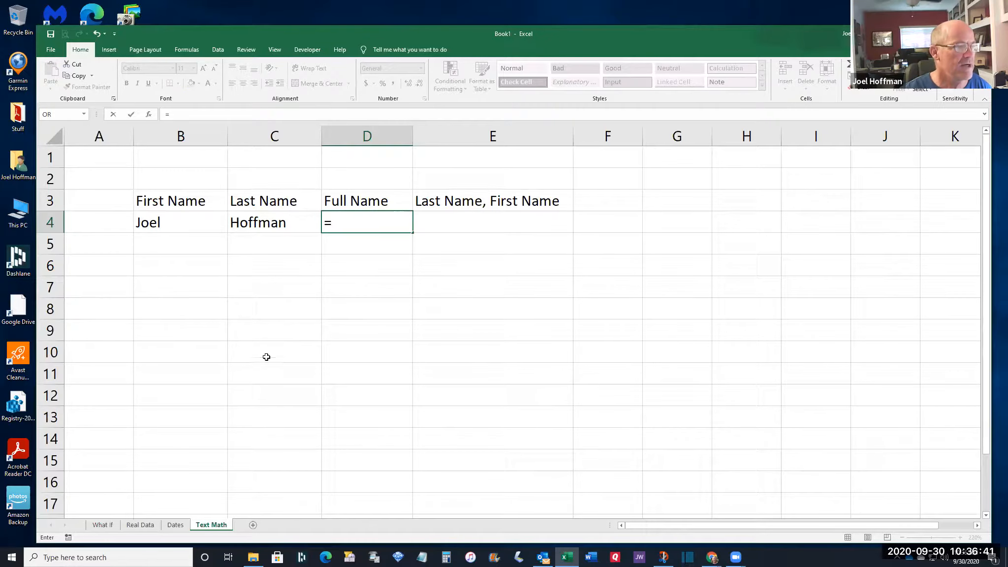
{"action": "left_click", "coordinate": [170, 222]}
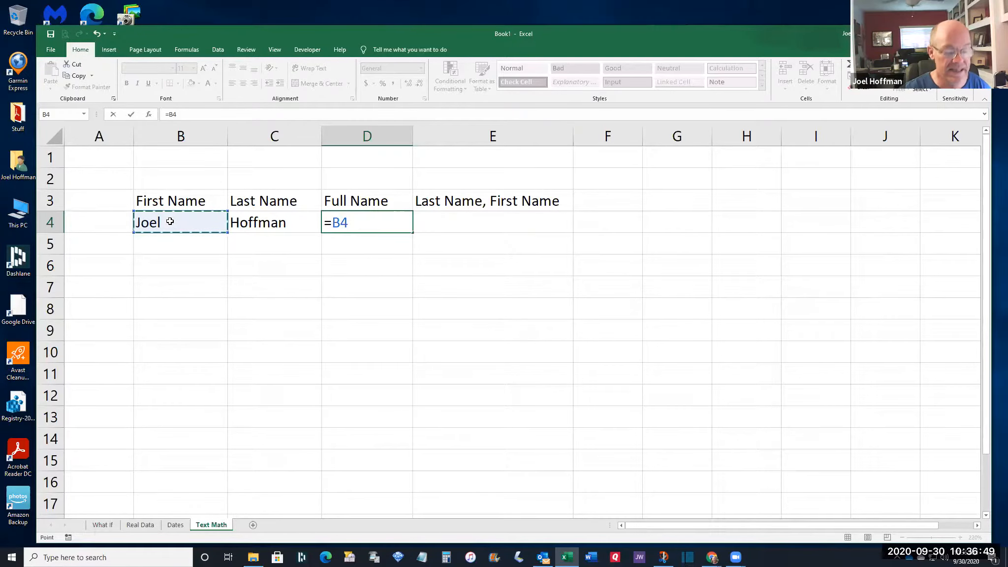
{"action": "type", "text": "&"}
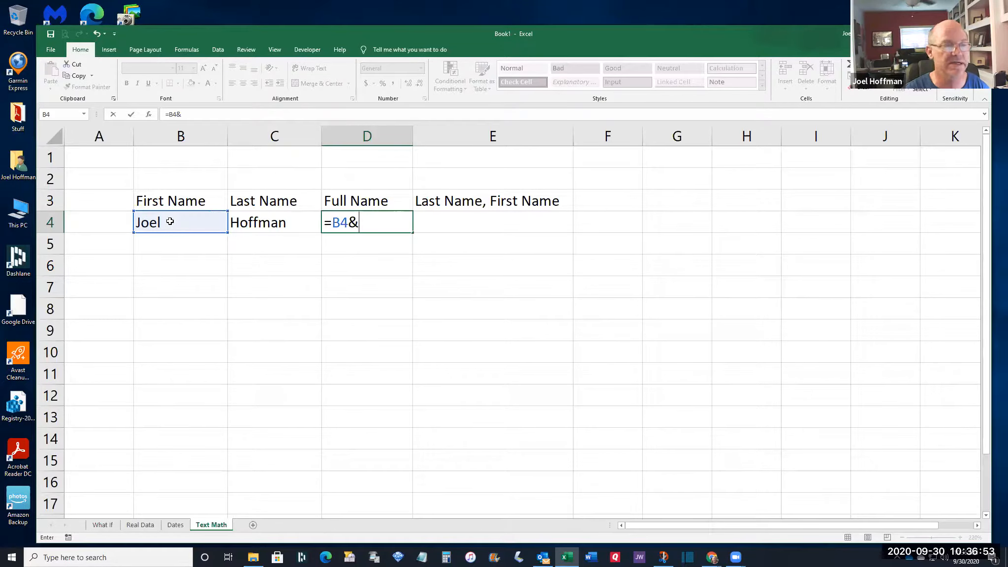
{"action": "left_click", "coordinate": [283, 224]}
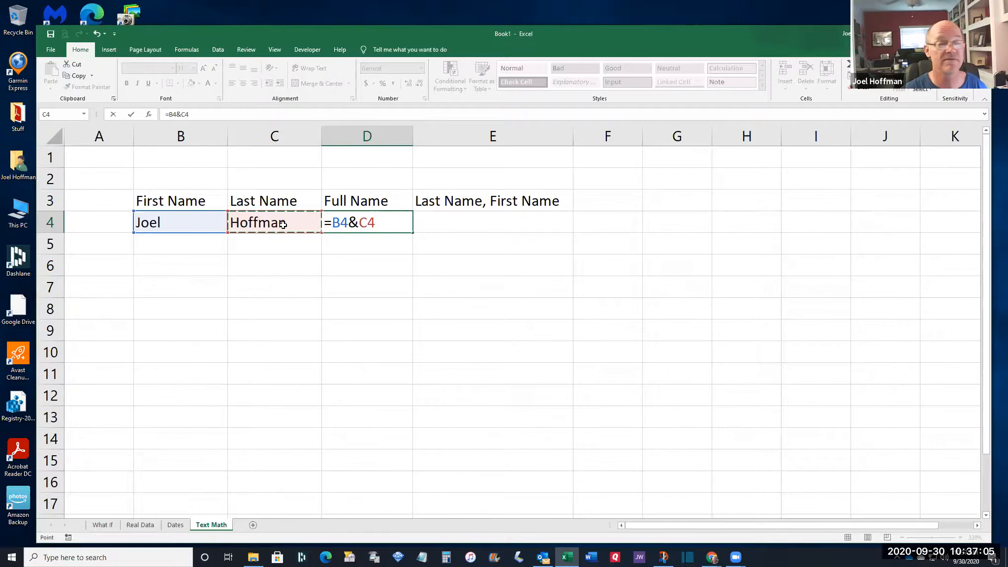
{"action": "key", "text": "Return"}
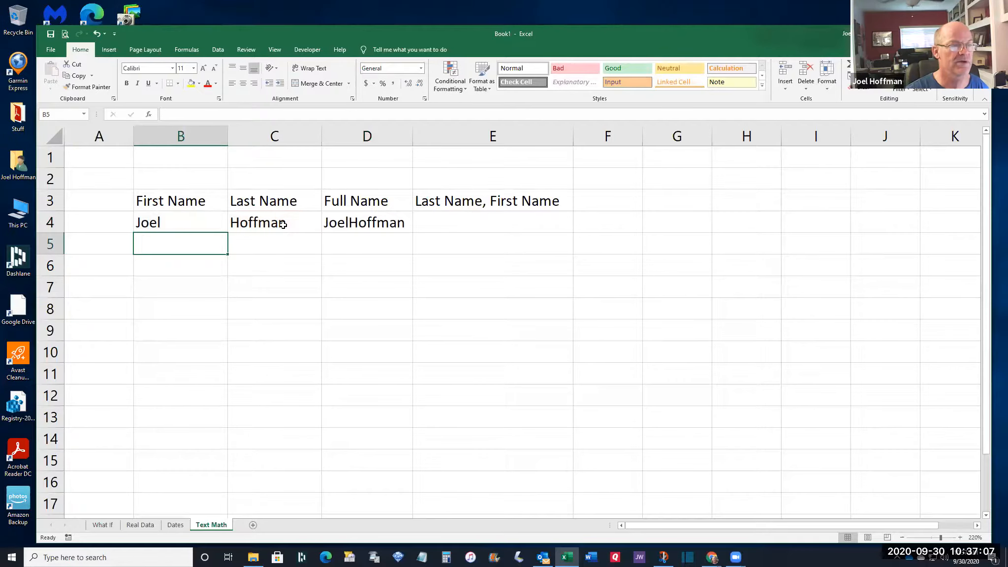
{"action": "left_click", "coordinate": [367, 222]}
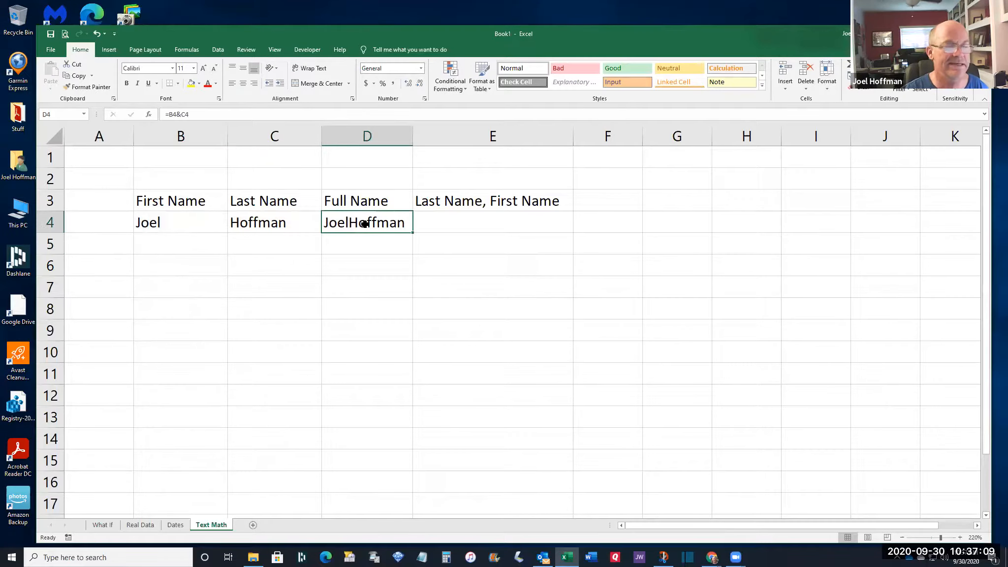
Widen column D so the joined full name fits
{"action": "left_click_drag", "start_coordinate": [413, 137], "coordinate": [450, 137]}
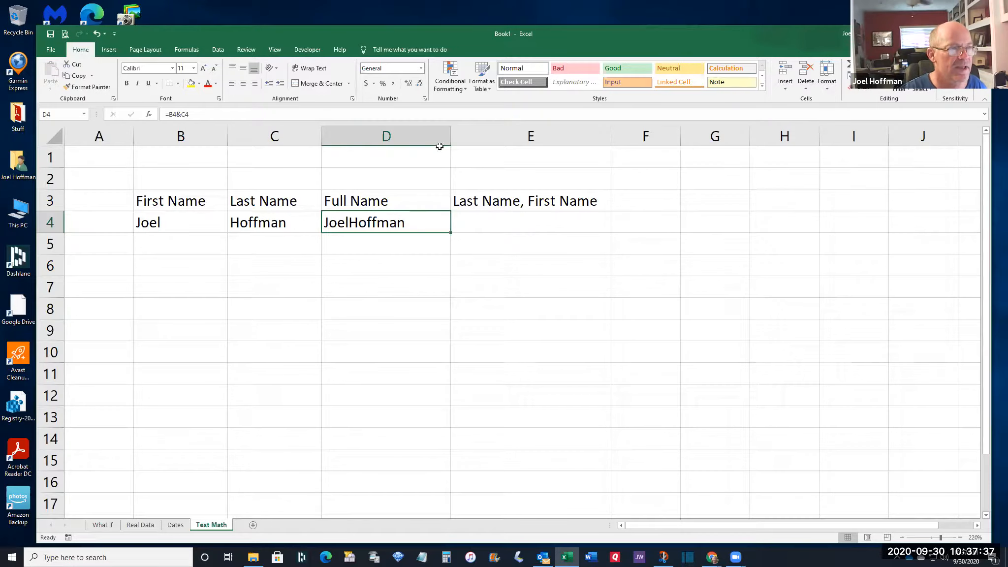
{"action": "left_click_drag", "start_coordinate": [451, 136], "coordinate": [488, 136]}
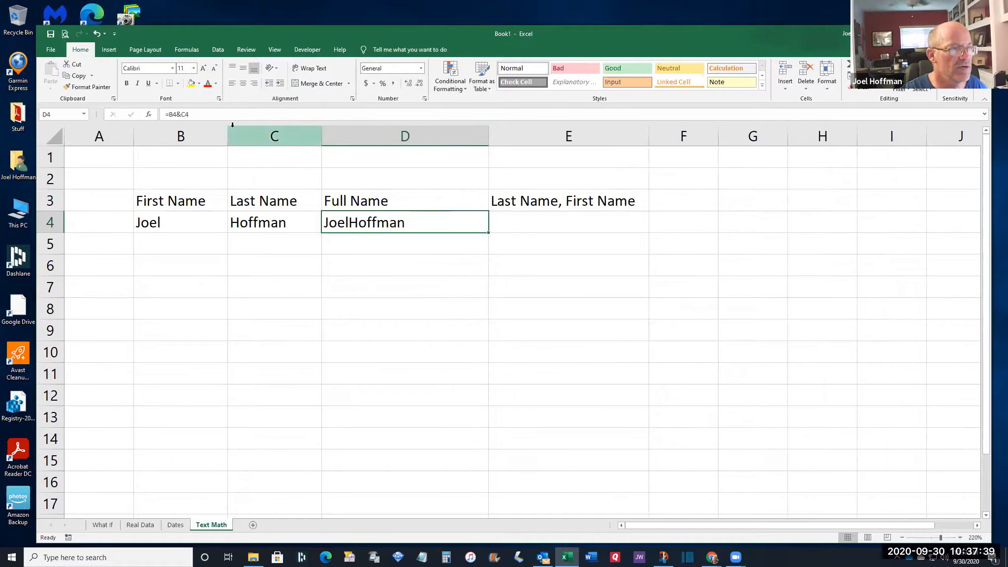
{"action": "left_click", "coordinate": [239, 115]}
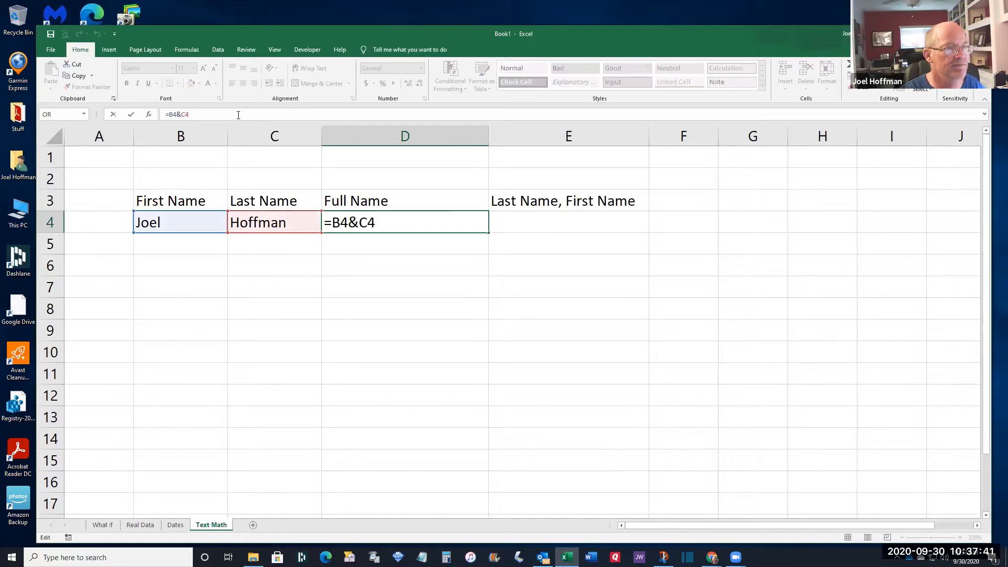
Change the D4 formula to =B4&" "&C4 so a space separates the names
{"action": "left_click", "coordinate": [181, 114]}
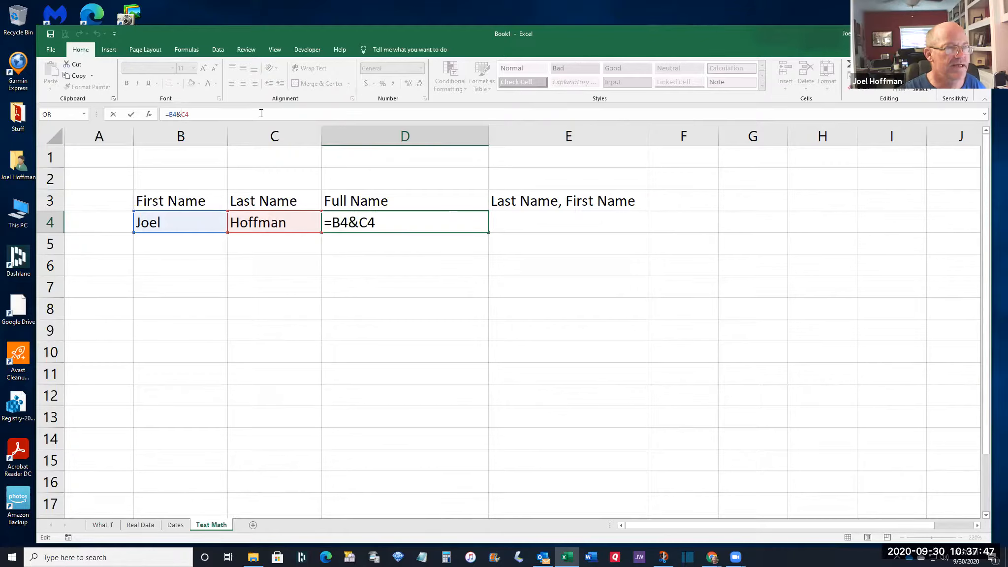
{"action": "left_click", "coordinate": [359, 224]}
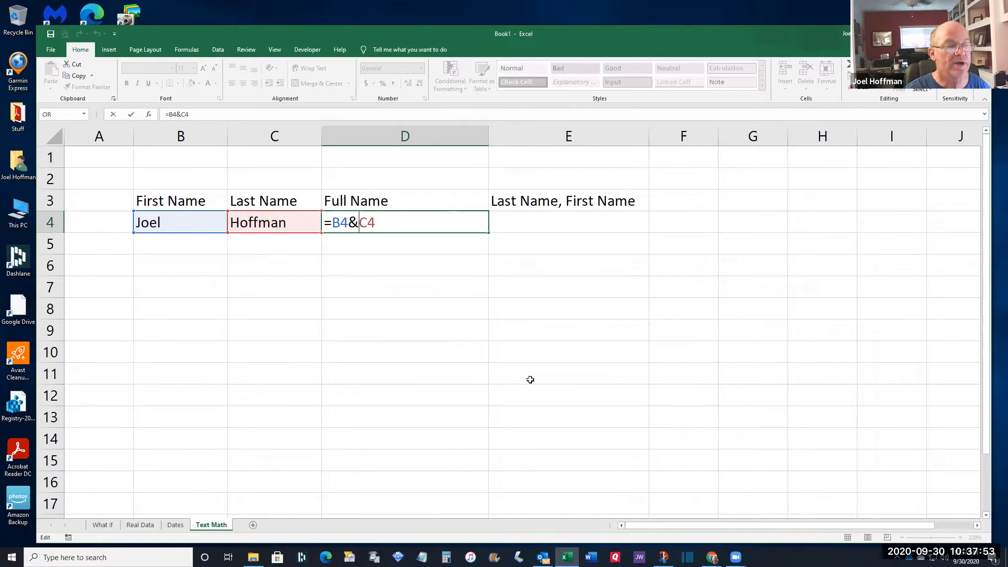
{"action": "type", "text": "\""}
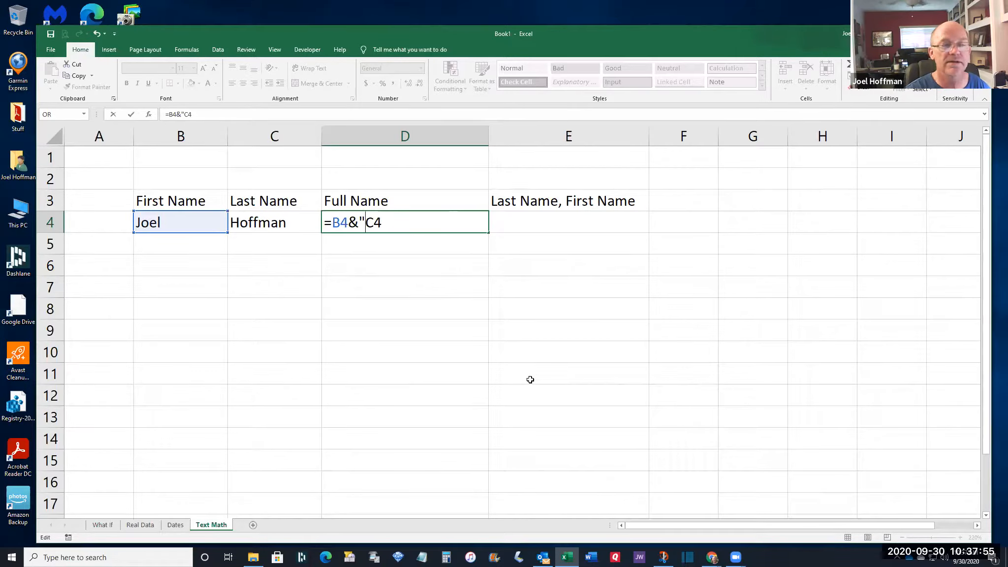
{"action": "type", "text": " \""}
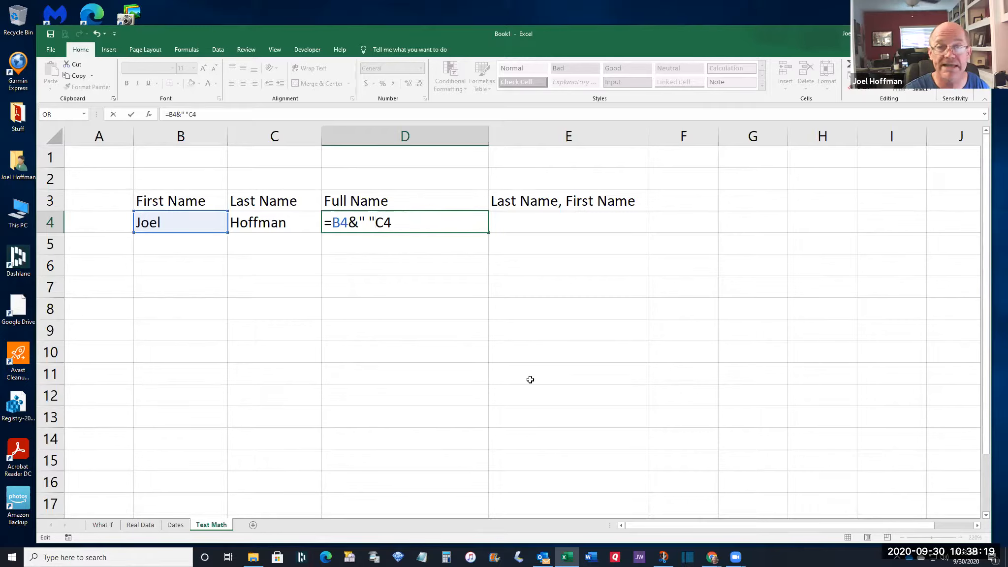
{"action": "type", "text": "&"}
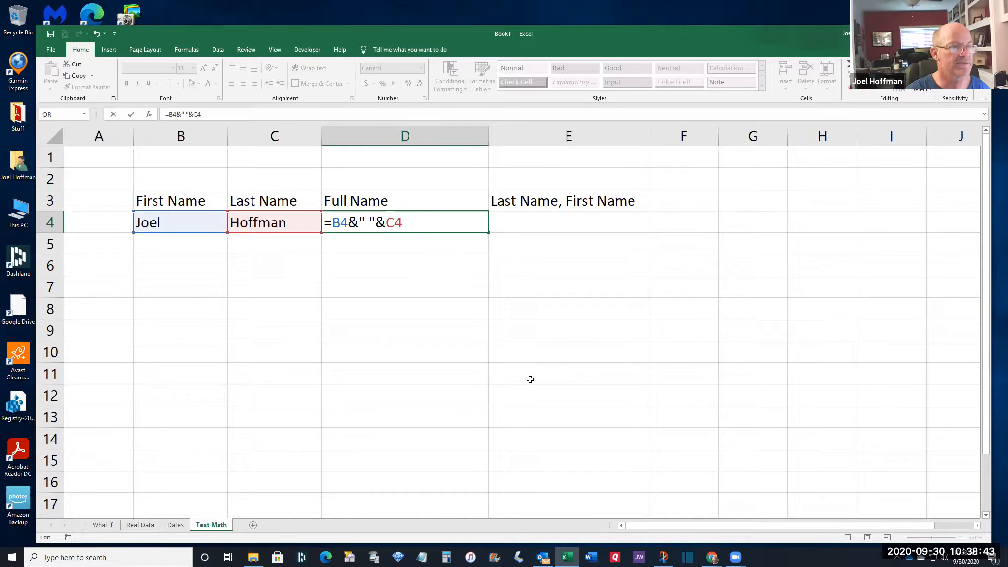
{"action": "key", "text": "Return"}
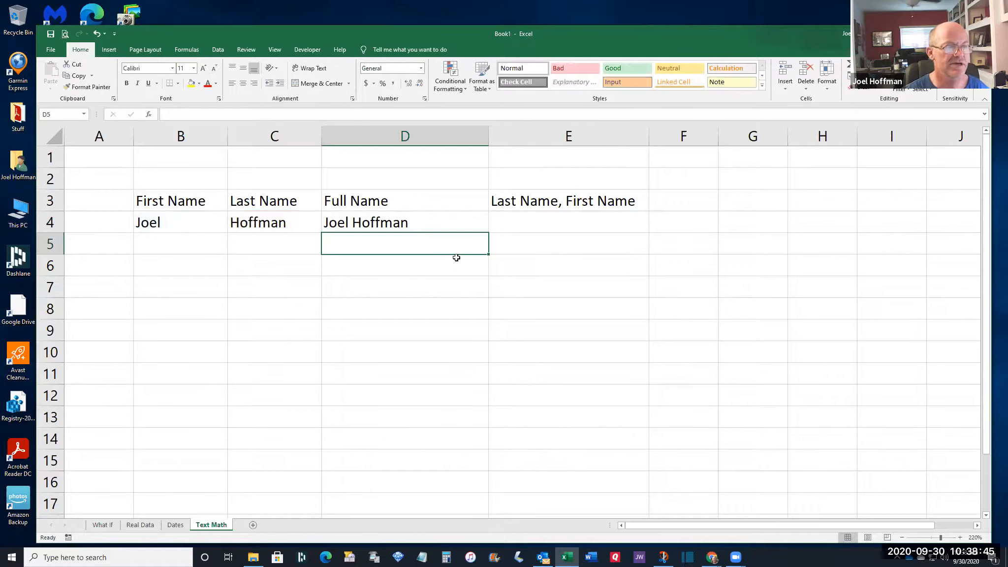
{"action": "left_click", "coordinate": [421, 225]}
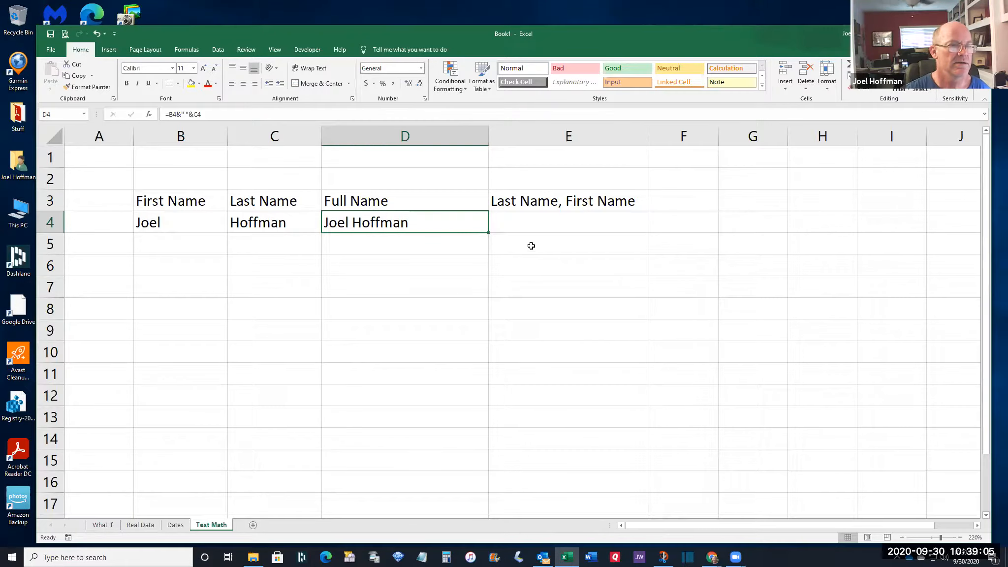
{"action": "left_click", "coordinate": [542, 223]}
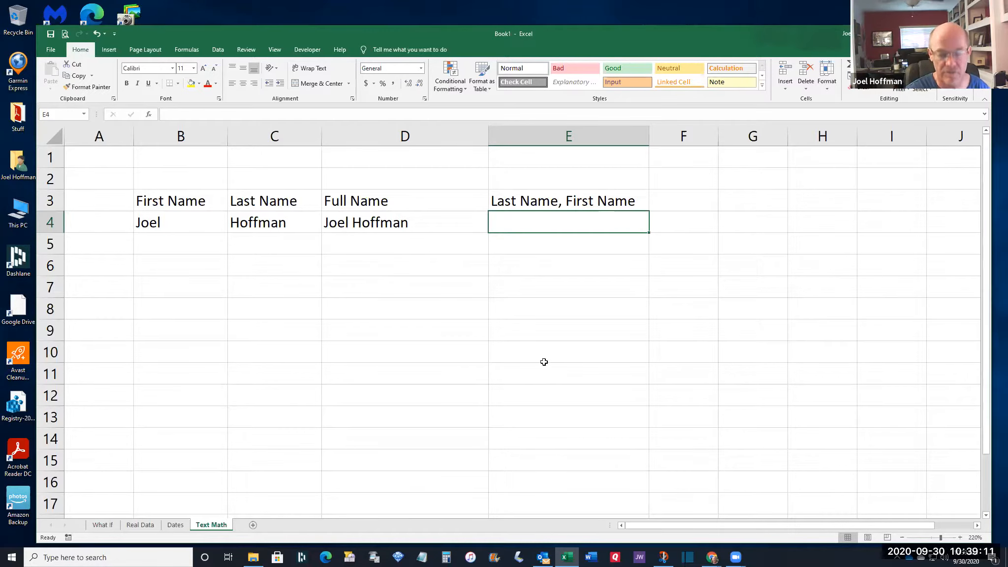
Enter the formula =C4&", "&B4 in E4 to show the name as 'Last, First'
{"action": "type", "text": "="}
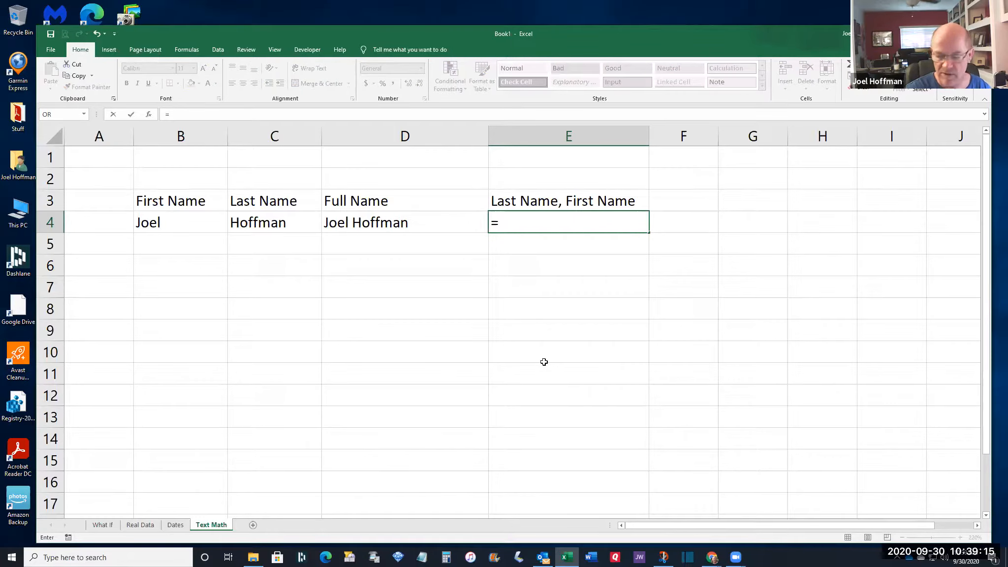
{"action": "left_click", "coordinate": [268, 222]}
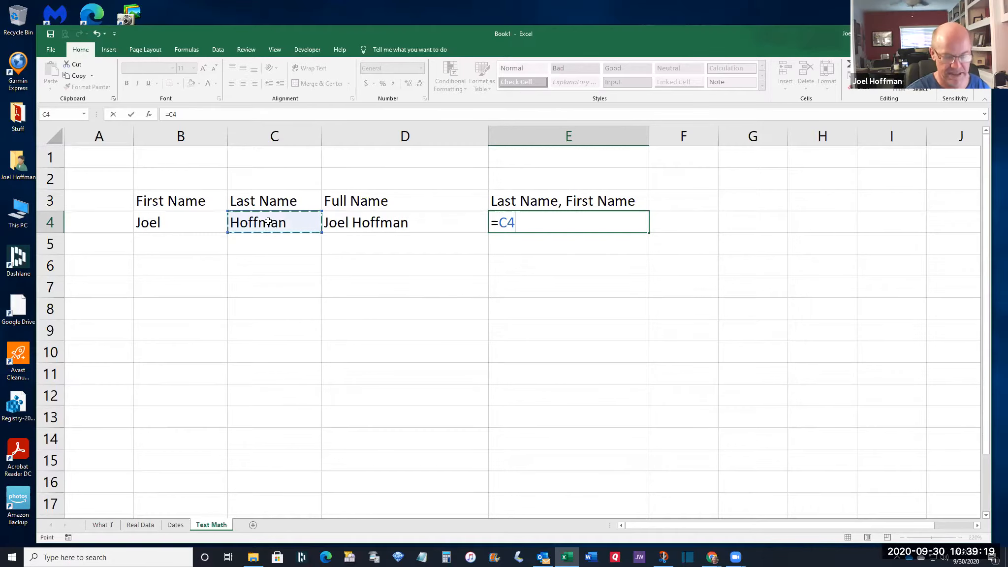
{"action": "type", "text": "&"}
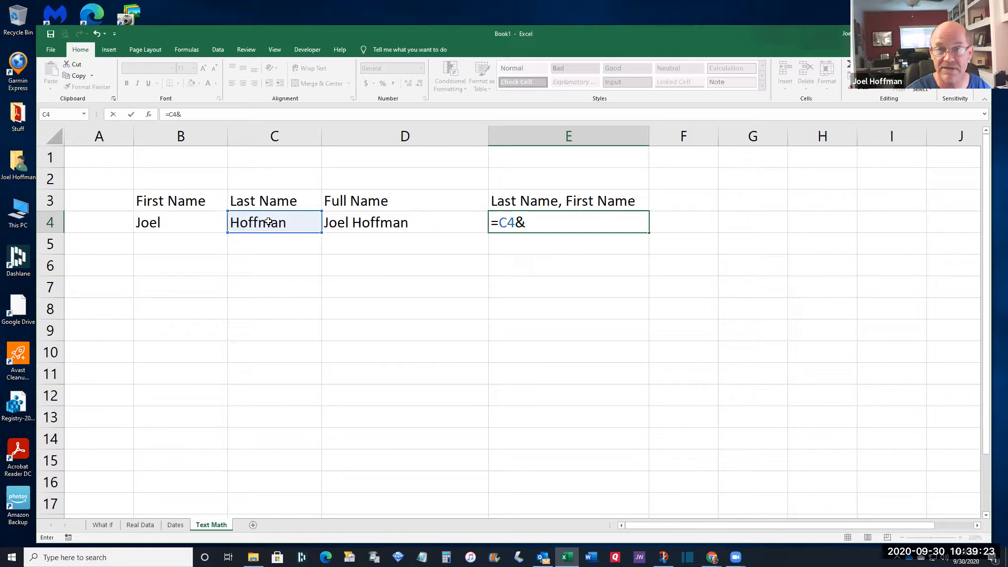
{"action": "type", "text": "\""}
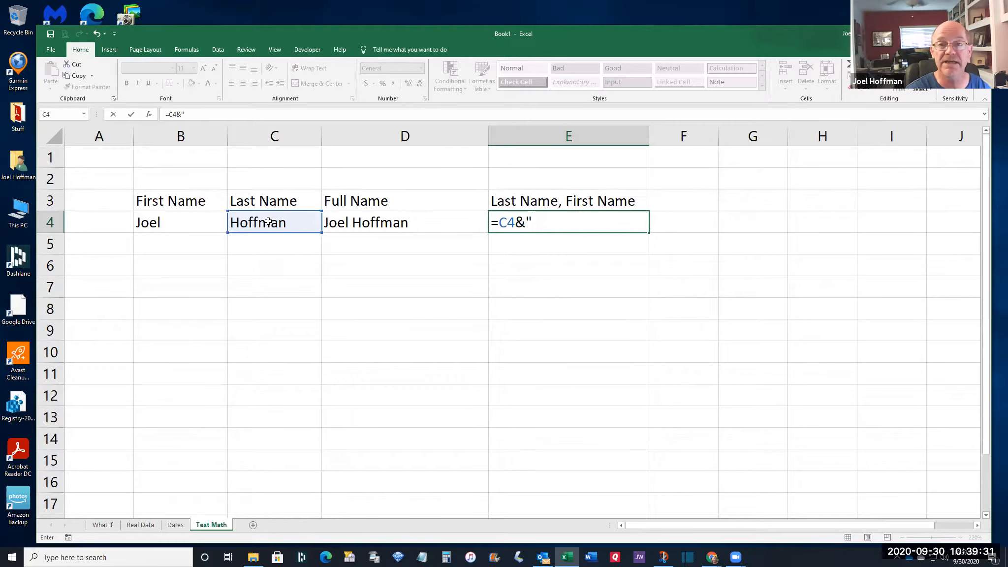
{"action": "type", "text": ", "}
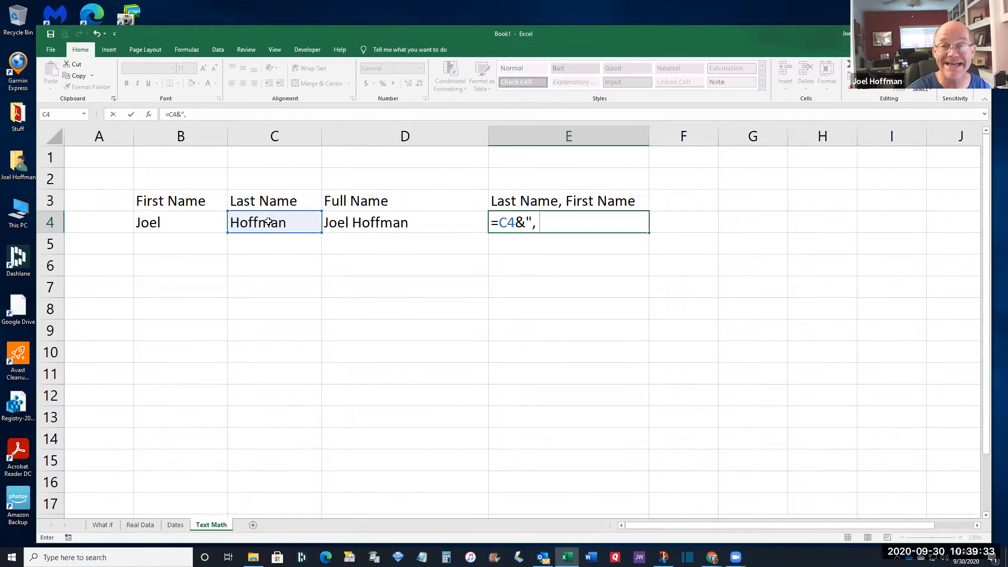
{"action": "type", "text": "\""}
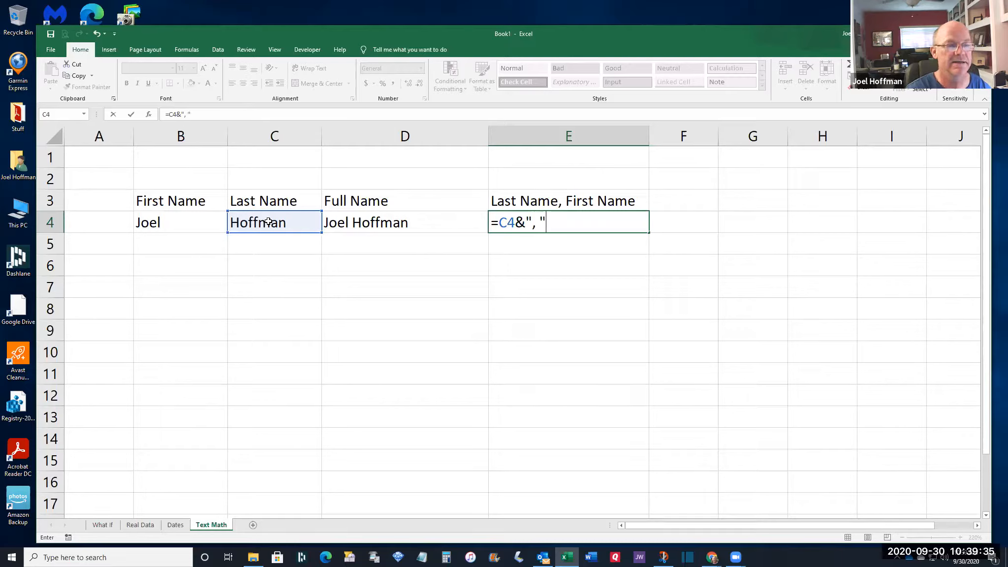
{"action": "type", "text": "&"}
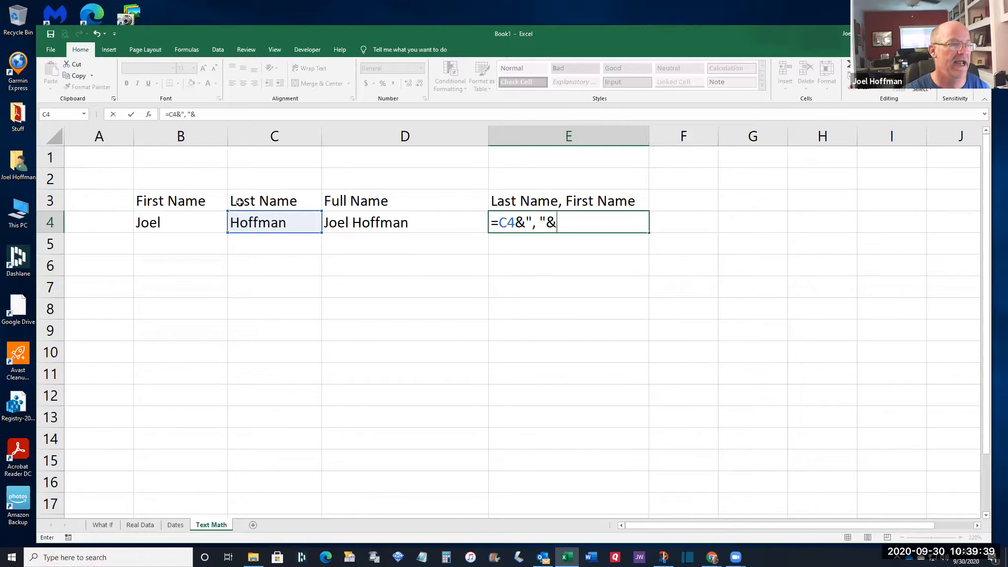
{"action": "left_click", "coordinate": [180, 226]}
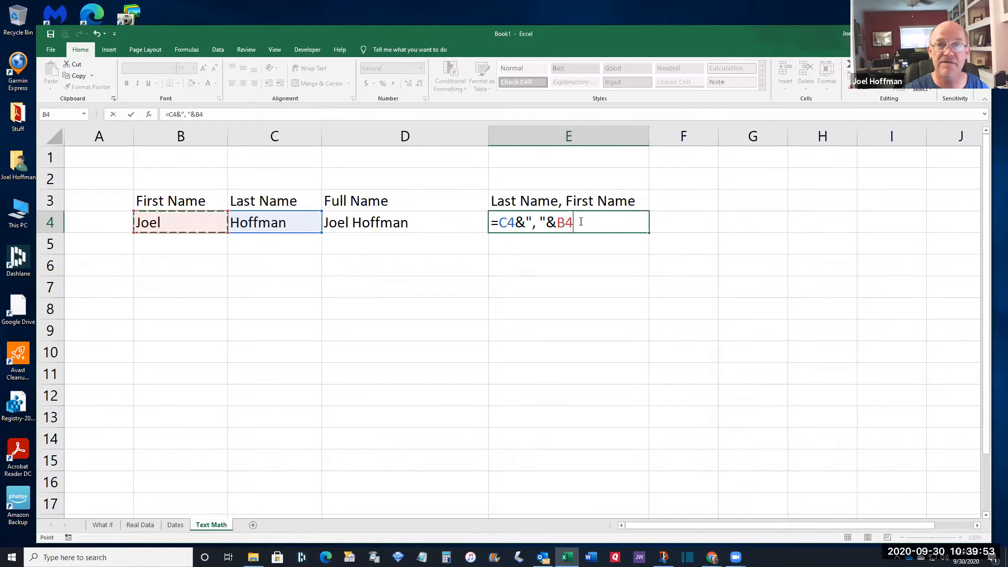
{"action": "key", "text": "Return"}
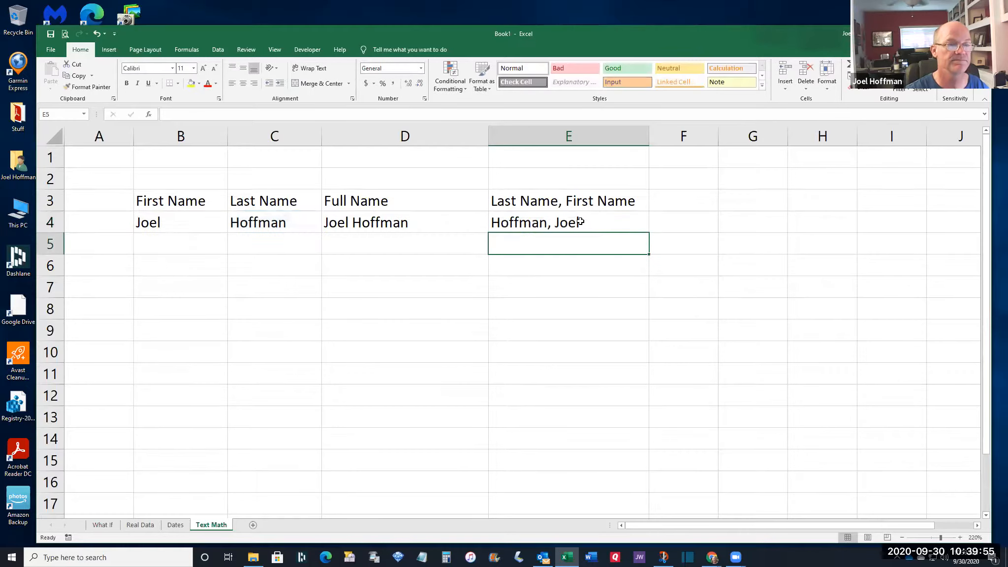
{"action": "left_click", "coordinate": [581, 221]}
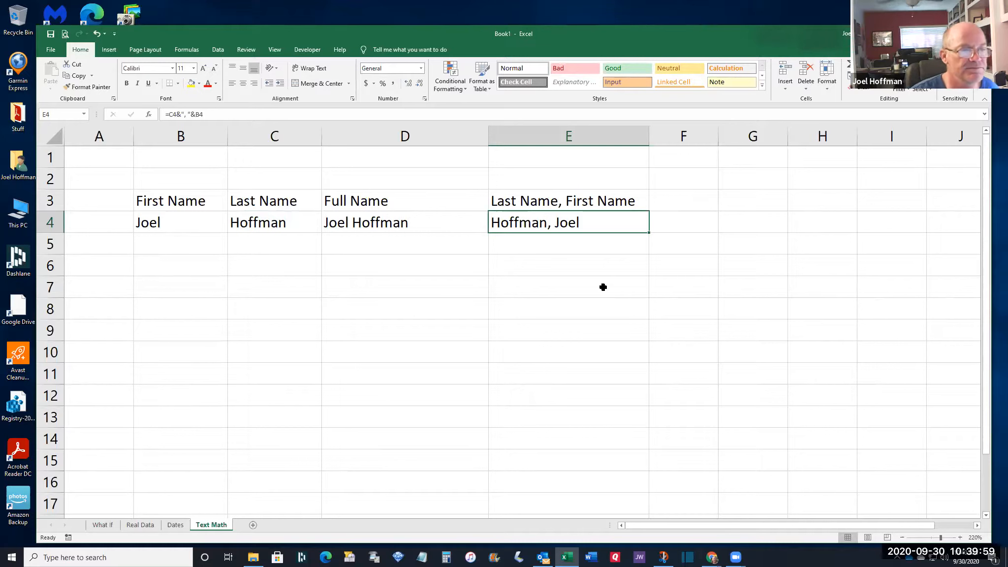
Fill the D4 and E4 formulas down through row 7
{"action": "left_click_drag", "start_coordinate": [448, 221], "coordinate": [581, 226]}
{"action": "left_click_drag", "start_coordinate": [649, 232], "coordinate": [647, 296]}
{"action": "left_click", "coordinate": [518, 247]}
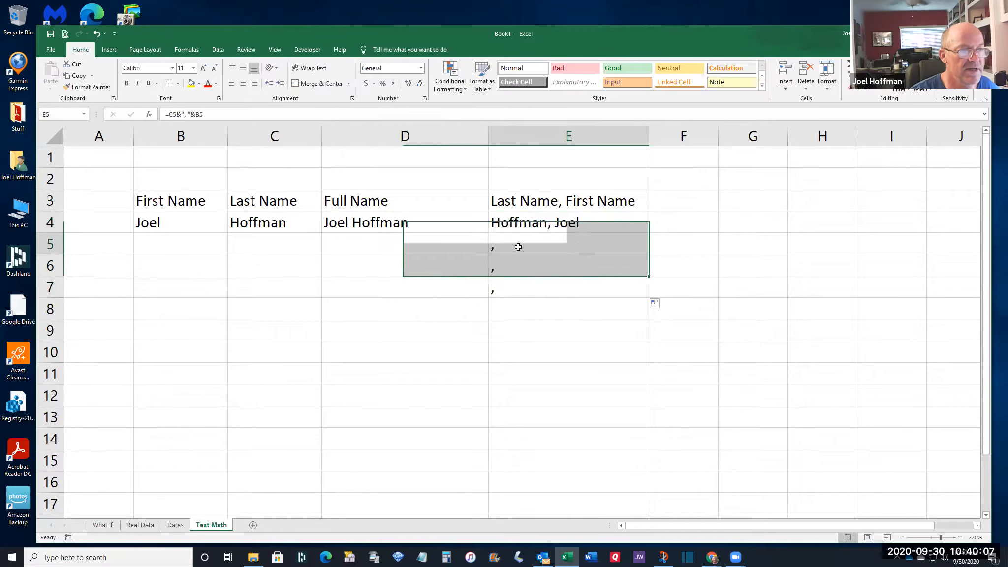
{"action": "left_click", "coordinate": [198, 246]}
{"action": "left_click", "coordinate": [243, 247]}
{"action": "left_click", "coordinate": [196, 246]}
{"action": "left_click", "coordinate": [266, 248]}
{"action": "left_click", "coordinate": [520, 246]}
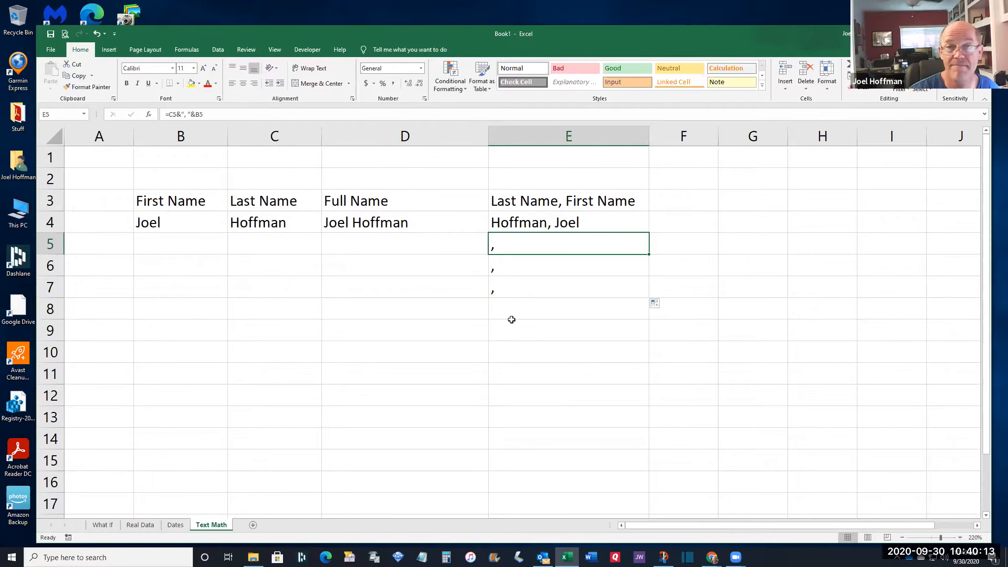
Enter a first and last name in row 5, removing a stray backslash from the last name
{"action": "left_click", "coordinate": [192, 246]}
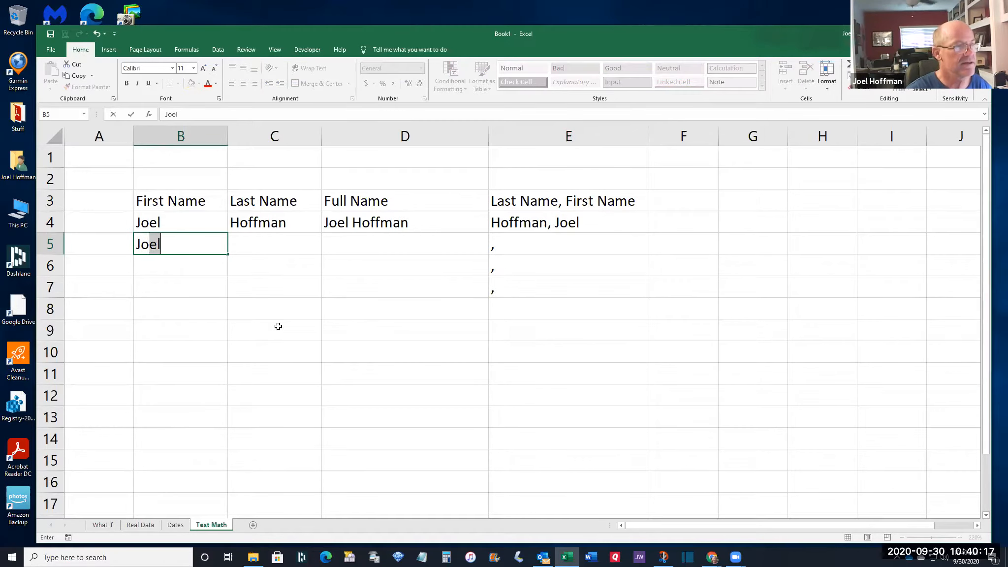
{"action": "key", "text": "Tab"}
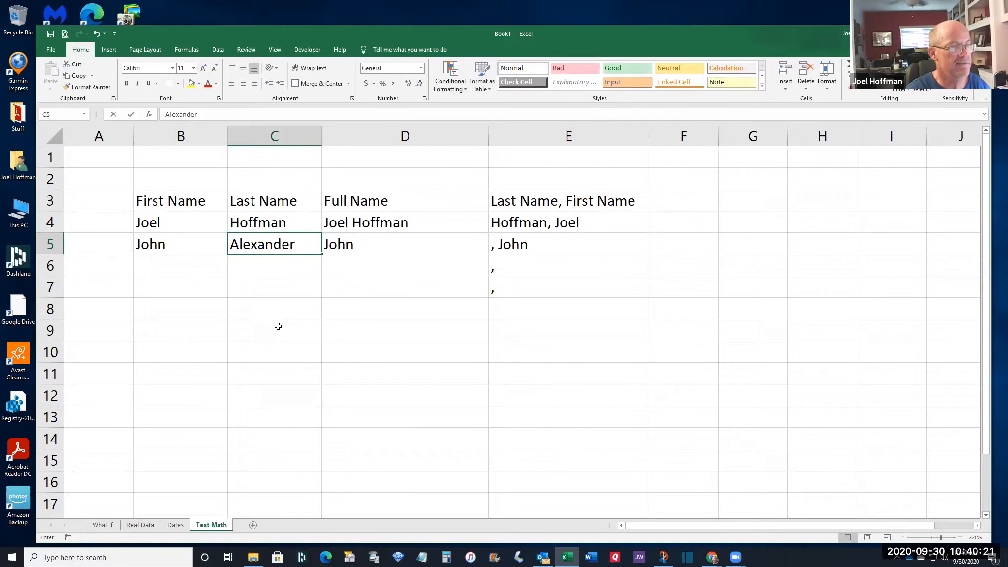
{"action": "key", "text": "Return"}
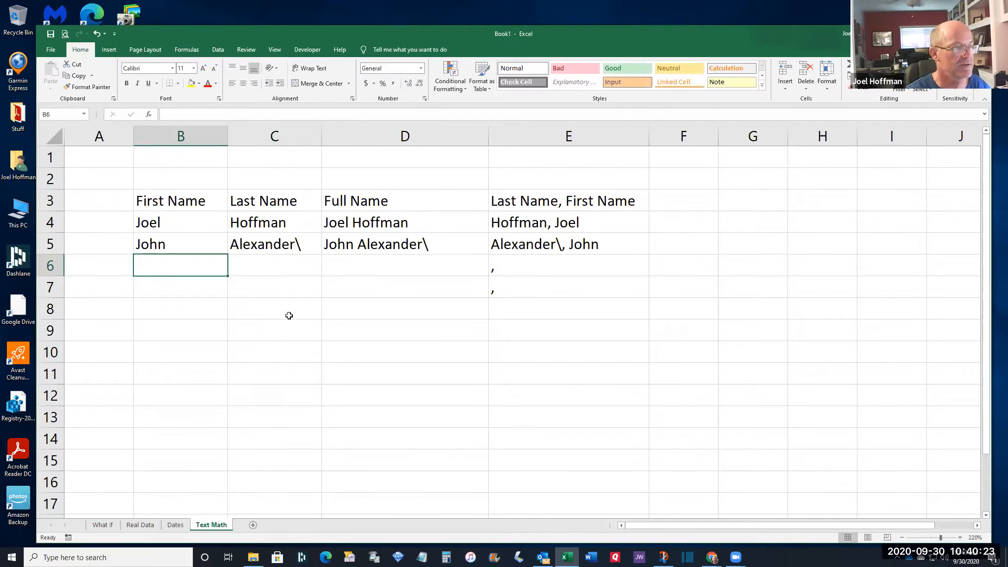
{"action": "left_click", "coordinate": [281, 245]}
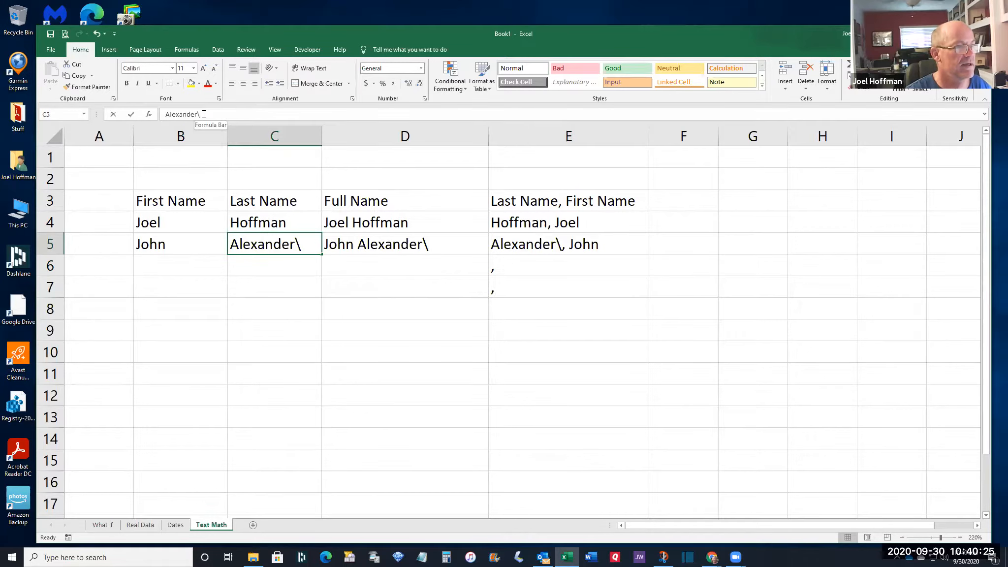
{"action": "left_click", "coordinate": [200, 114]}
{"action": "key", "text": "BackSpace"}
{"action": "key", "text": "Return"}
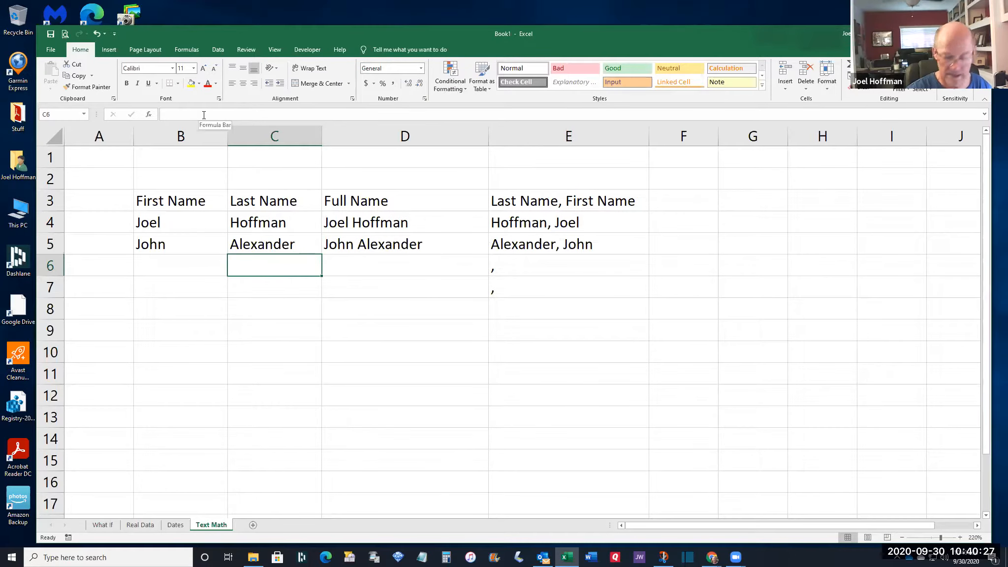
Enter two more sample first and last names in rows 6 and 7, including Hot Dog
{"action": "key", "text": "Left"}
{"action": "type", "text": "Mary"}
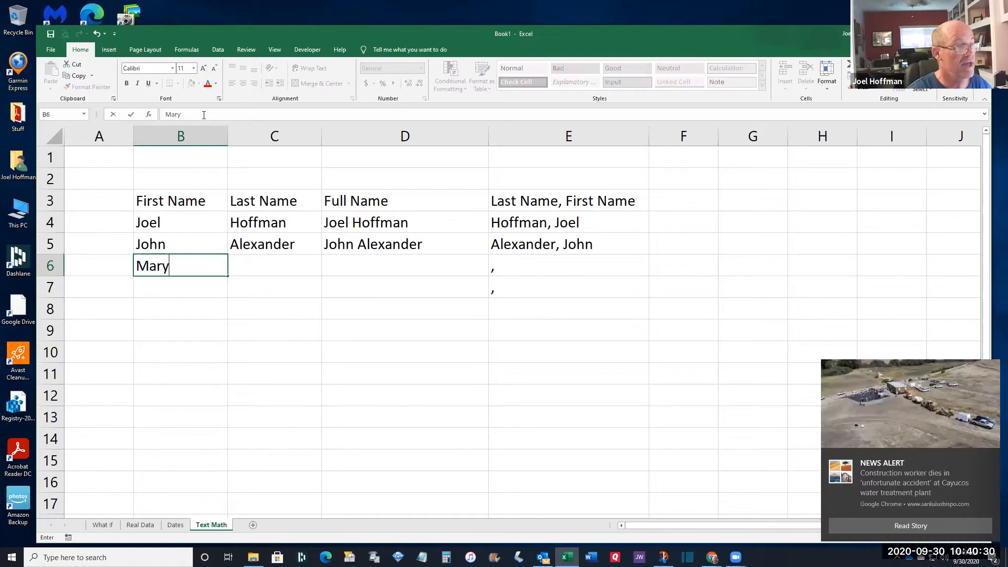
{"action": "key", "text": "Tab"}
{"action": "type", "text": "Smith"}
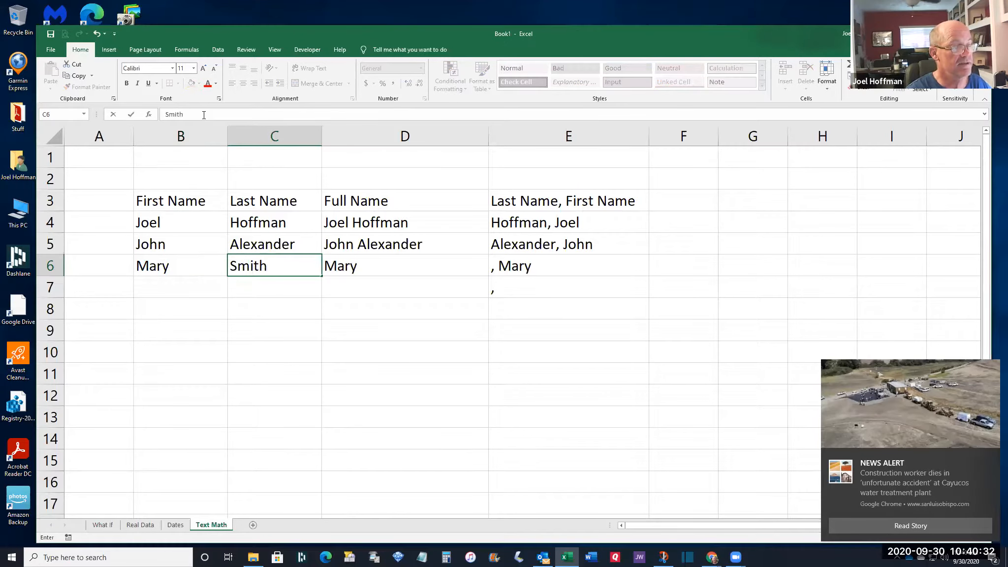
{"action": "key", "text": "Return"}
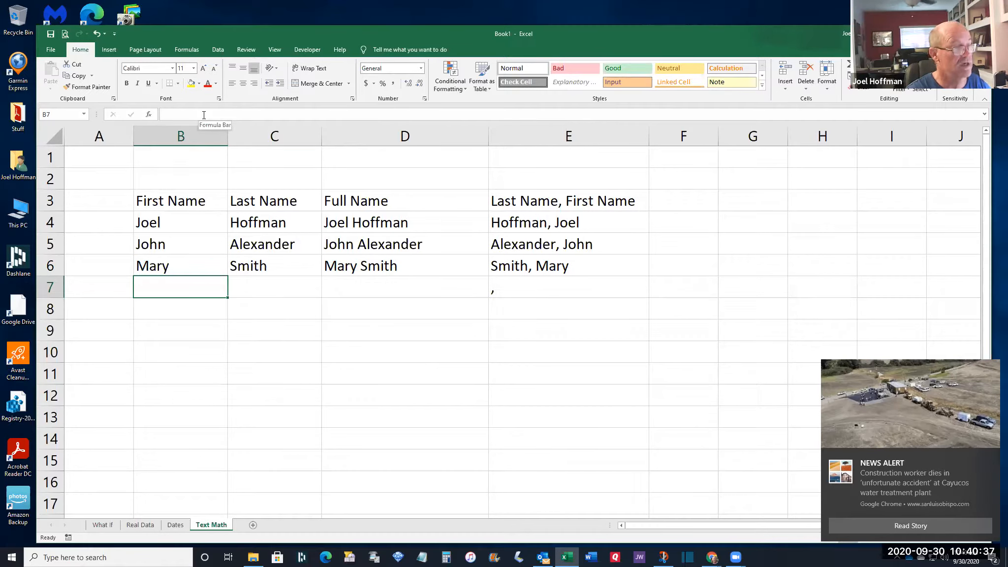
{"action": "type", "text": "Hot"}
{"action": "key", "text": "Tab"}
{"action": "type", "text": "Dog"}
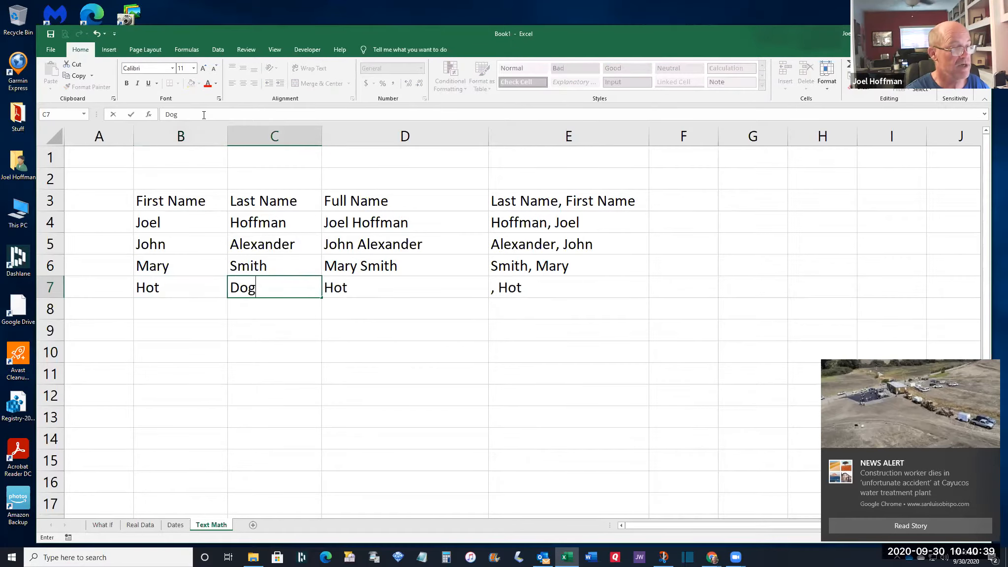
{"action": "key", "text": "Tab"}
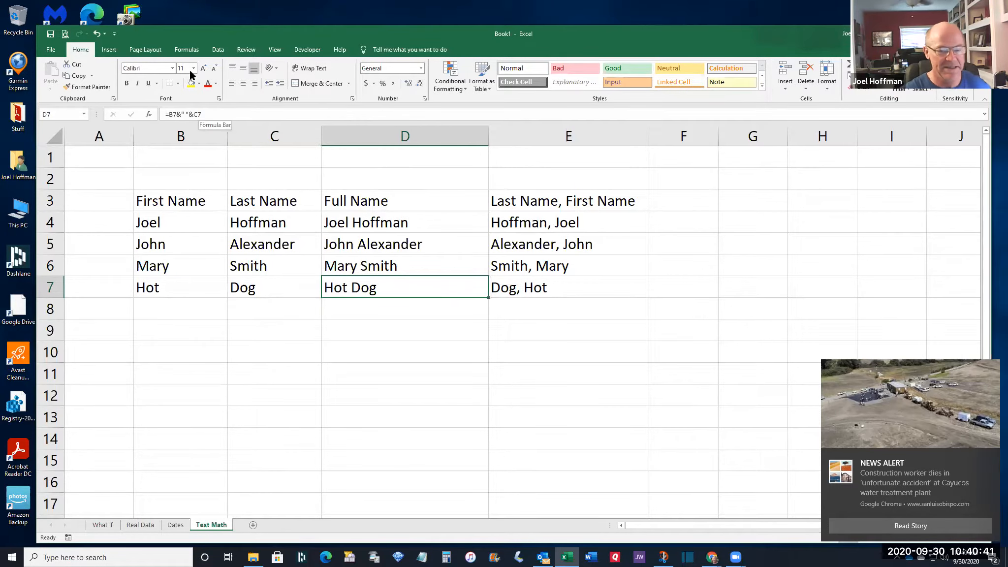
{"action": "left_click", "coordinate": [886, 525]}
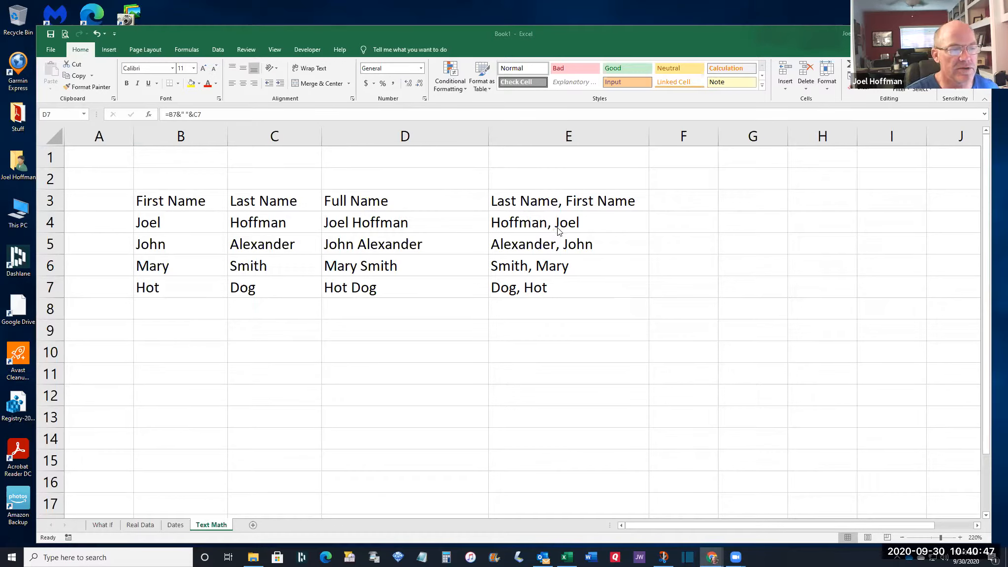
{"action": "left_click_drag", "start_coordinate": [582, 226], "coordinate": [581, 284]}
{"action": "left_click_drag", "start_coordinate": [399, 224], "coordinate": [394, 288]}
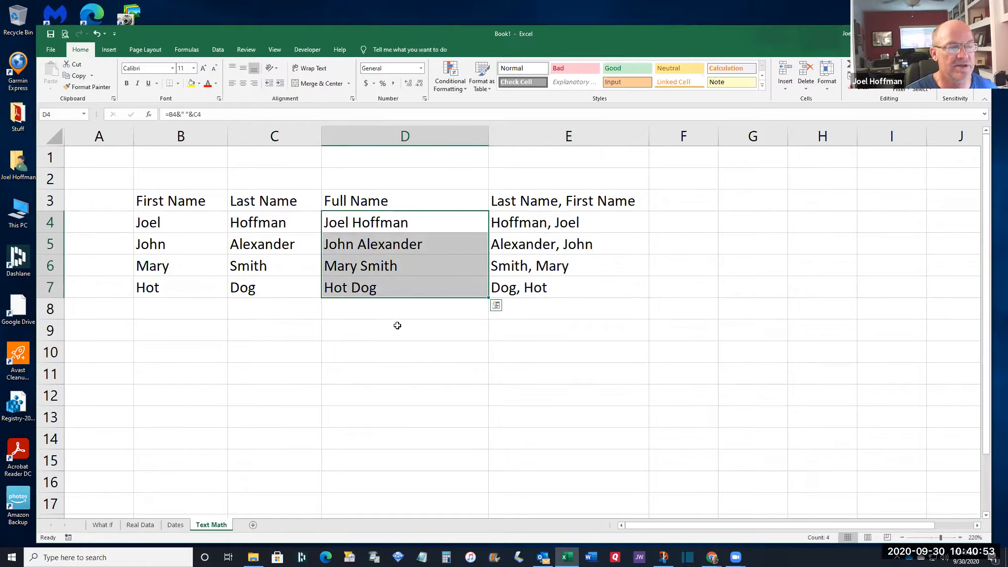
{"action": "left_click", "coordinate": [552, 288]}
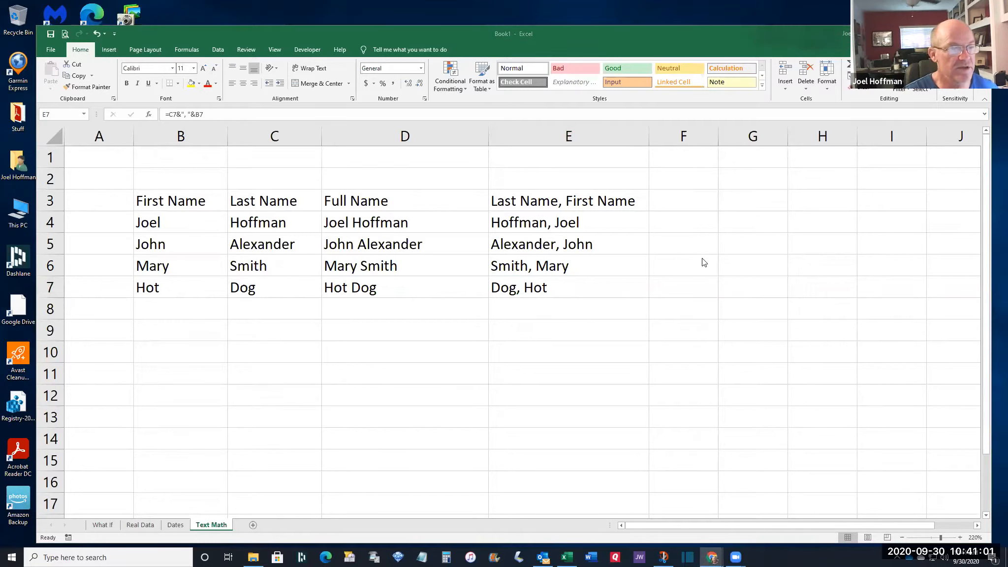
{"action": "left_click", "coordinate": [572, 290]}
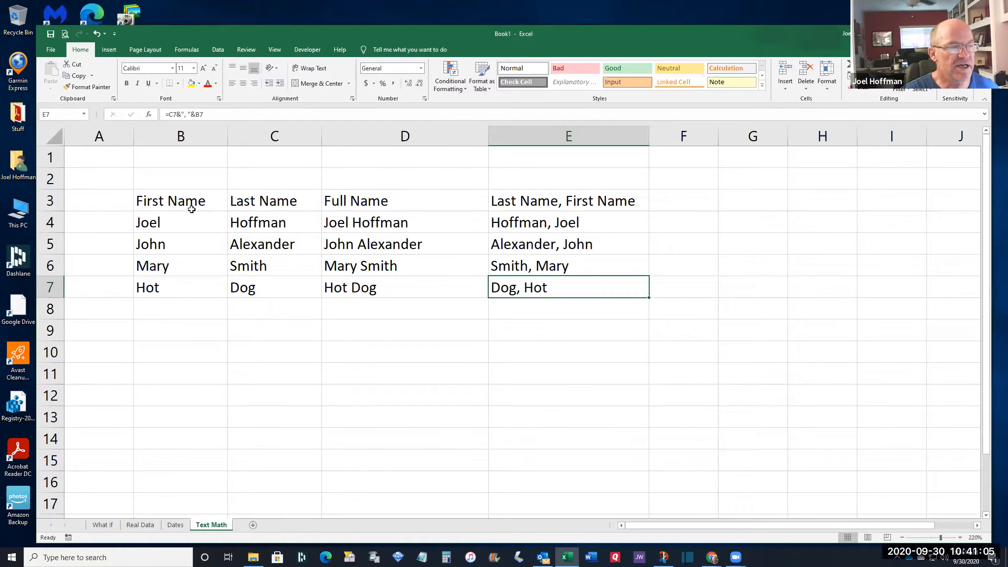
Select B3:E7 and sort it A to Z by first name
{"action": "left_click_drag", "start_coordinate": [180, 204], "coordinate": [555, 293]}
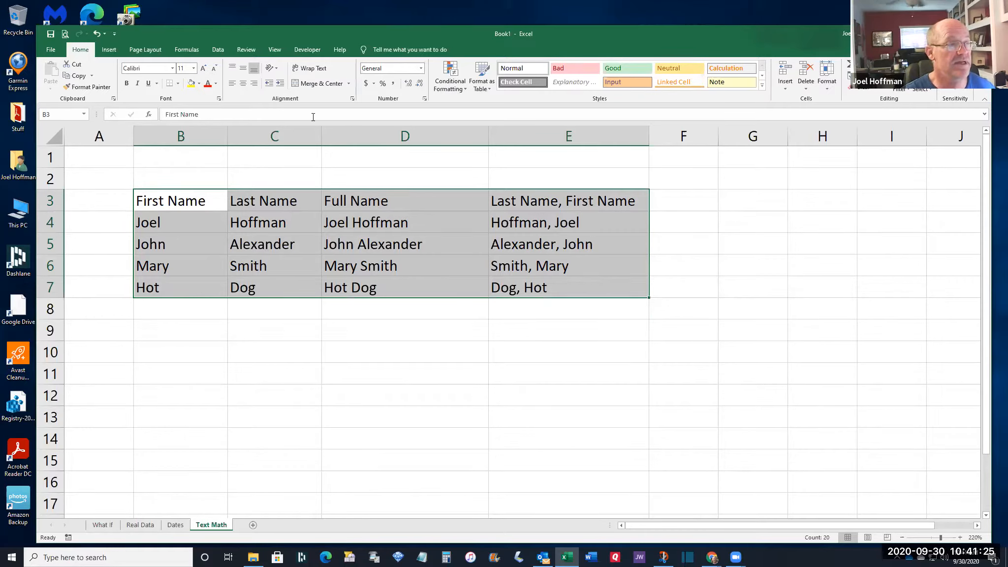
{"action": "left_click", "coordinate": [218, 50]}
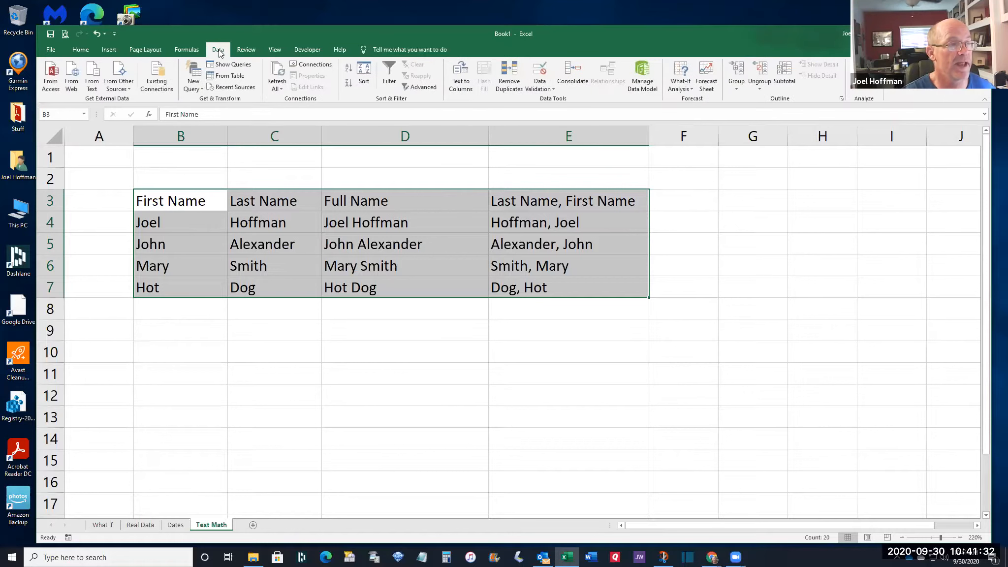
{"action": "left_click", "coordinate": [347, 73]}
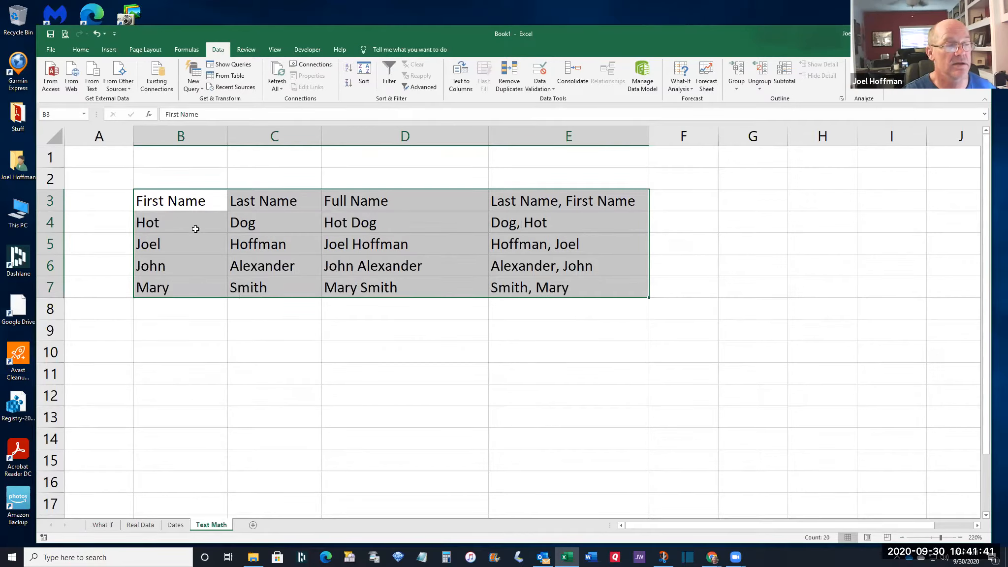
Check that the last names moved with their rows, then undo the sort
{"action": "left_click", "coordinate": [163, 224]}
{"action": "left_click", "coordinate": [165, 243]}
{"action": "left_click", "coordinate": [169, 265]}
{"action": "left_click", "coordinate": [263, 224]}
{"action": "left_click", "coordinate": [261, 243]}
{"action": "left_click", "coordinate": [262, 270]}
{"action": "left_click", "coordinate": [261, 294]}
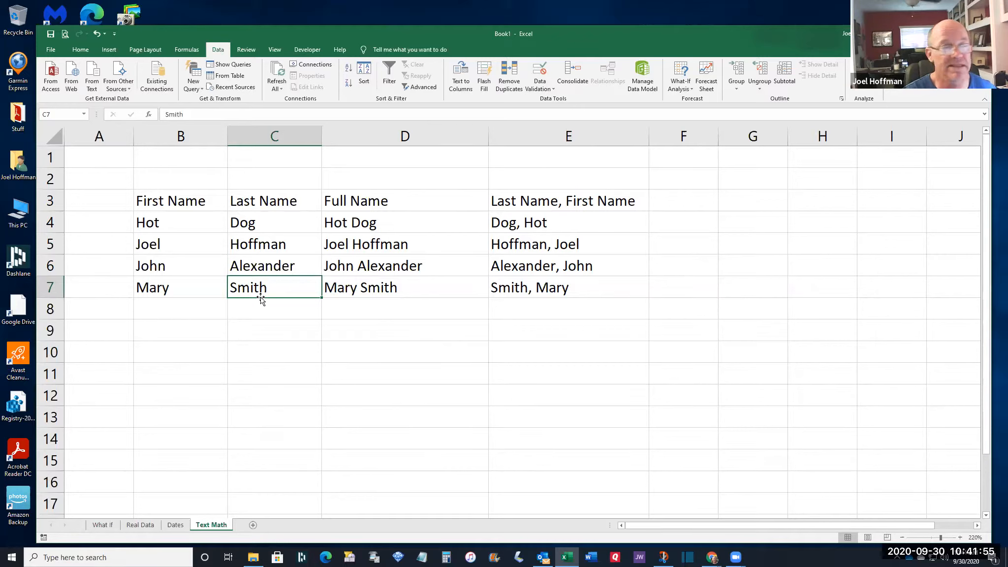
{"action": "left_click", "coordinate": [96, 34]}
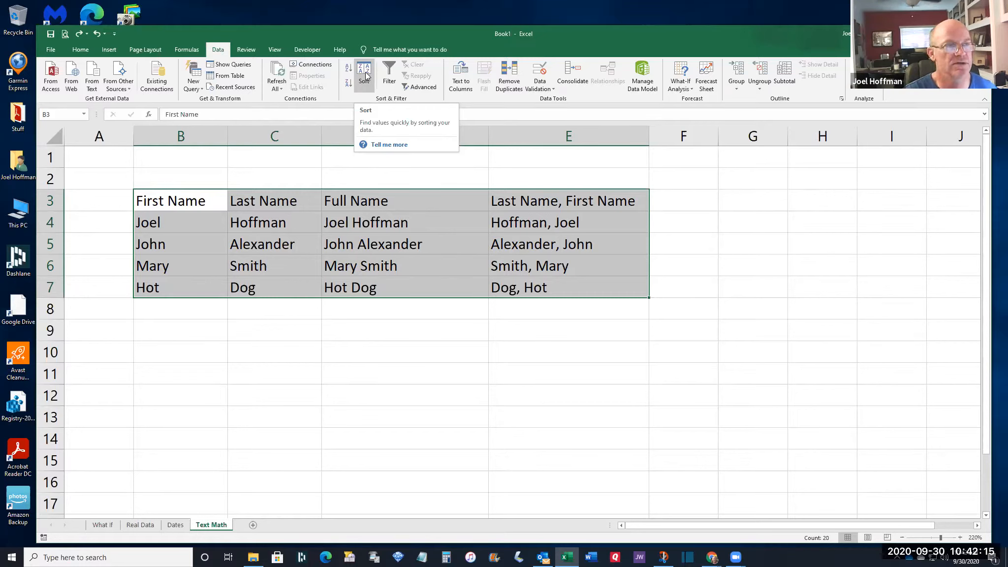
In the Sort dialog, treat row 3 as headers and sort by 'Last Name, First Name' A to Z
{"action": "left_click", "coordinate": [364, 74]}
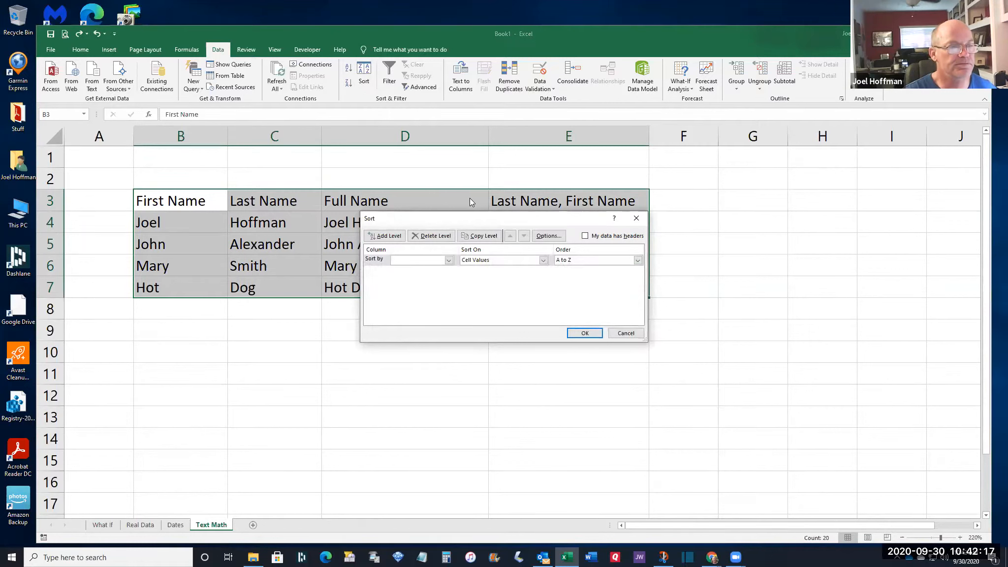
{"action": "left_click_drag", "start_coordinate": [470, 221], "coordinate": [429, 251]}
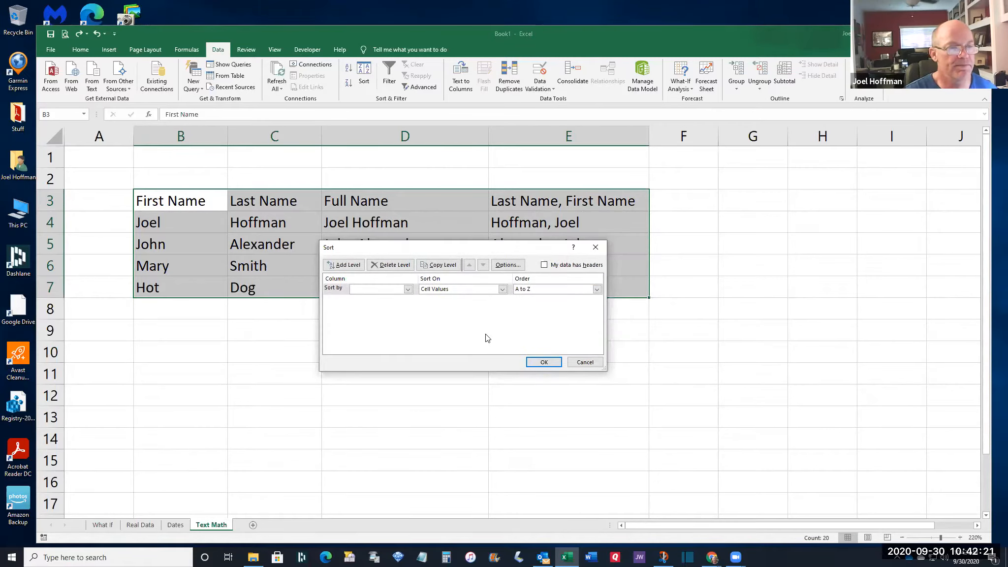
{"action": "left_click", "coordinate": [543, 266]}
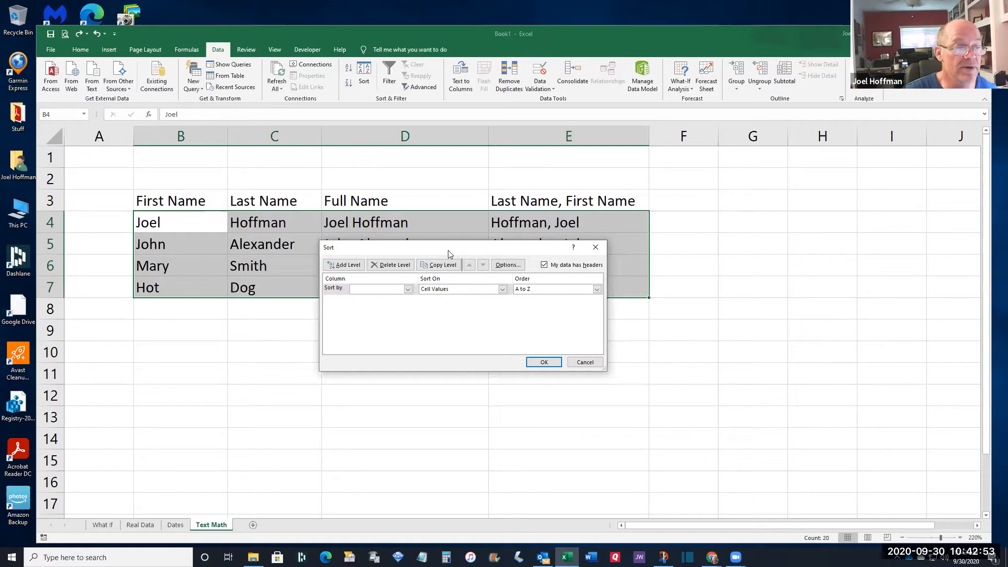
{"action": "left_click_drag", "start_coordinate": [447, 250], "coordinate": [400, 326]}
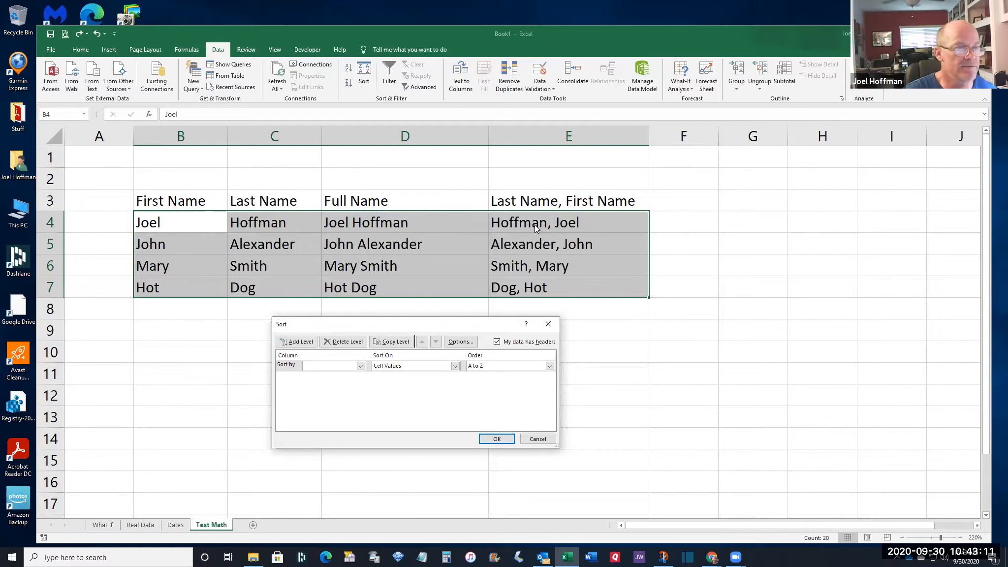
{"action": "left_click", "coordinate": [361, 367]}
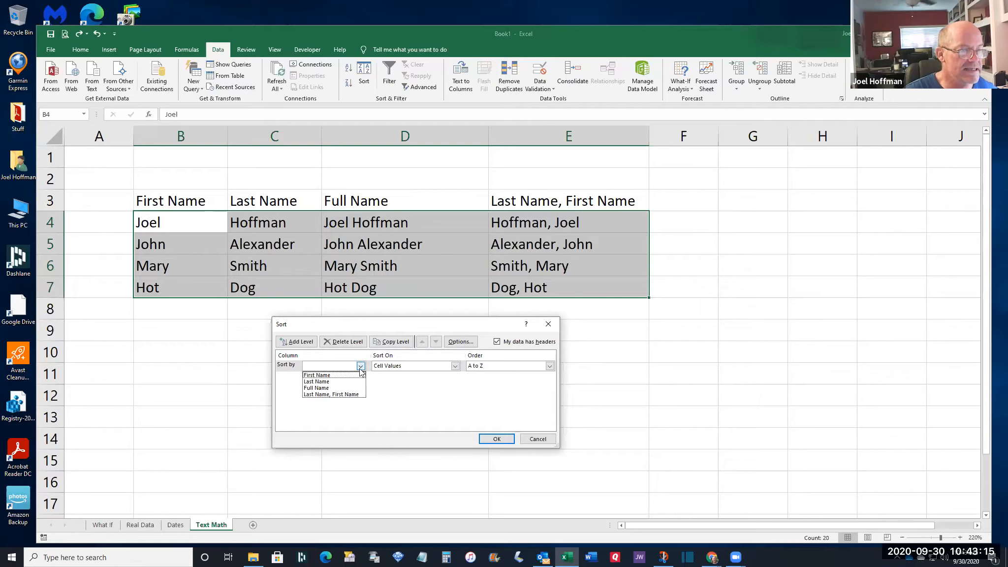
{"action": "left_click", "coordinate": [353, 396]}
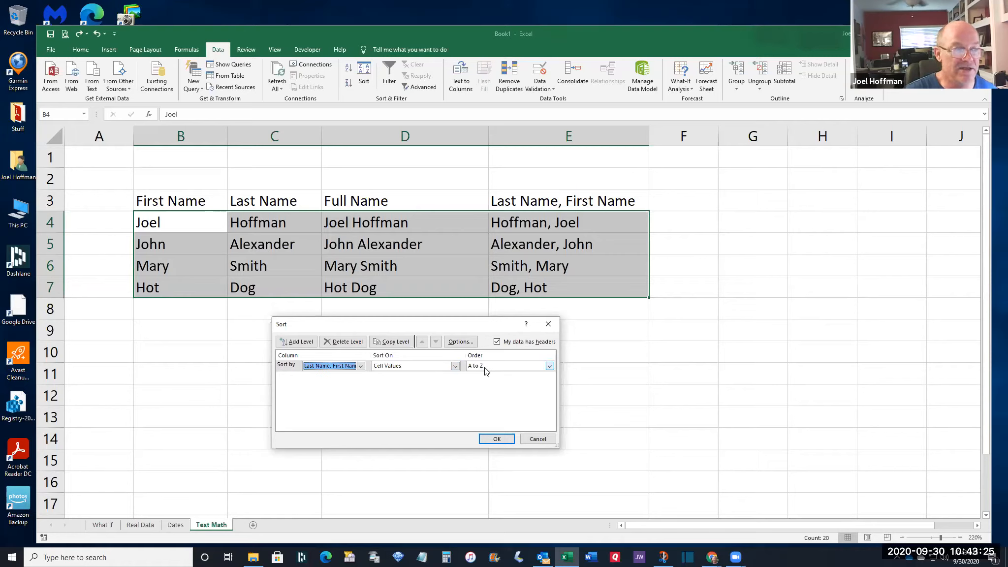
{"action": "left_click", "coordinate": [548, 366]}
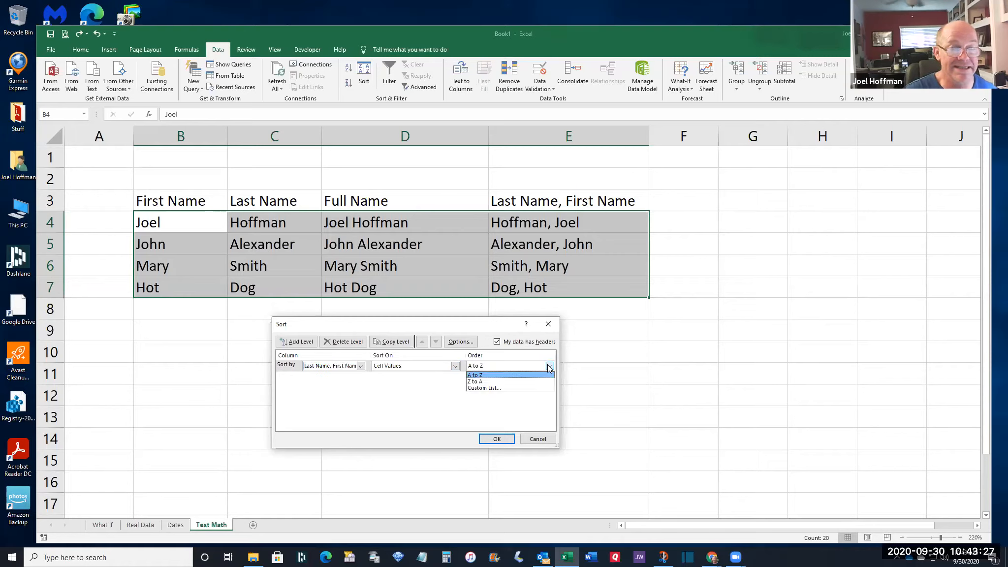
{"action": "left_click", "coordinate": [548, 366]}
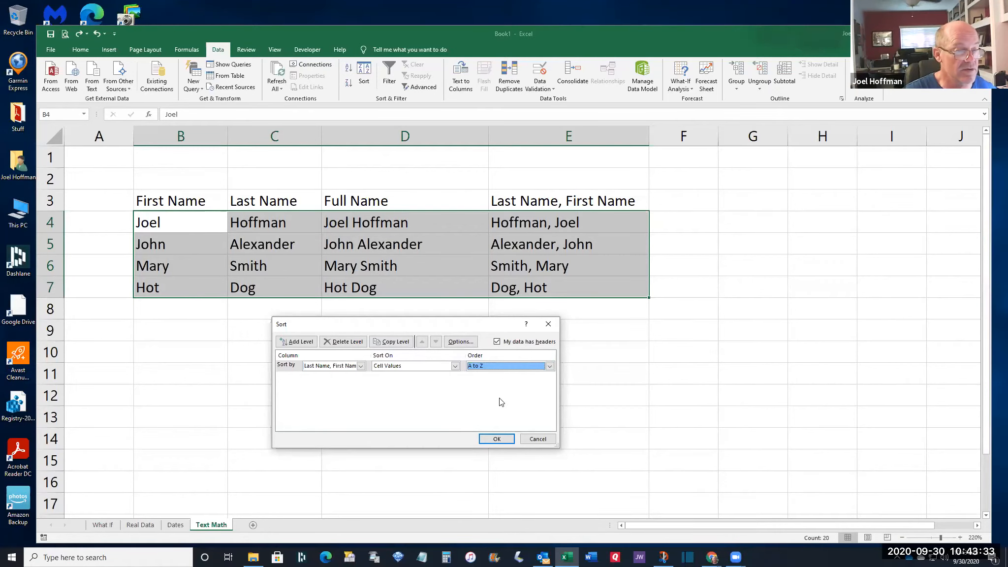
{"action": "left_click", "coordinate": [501, 437]}
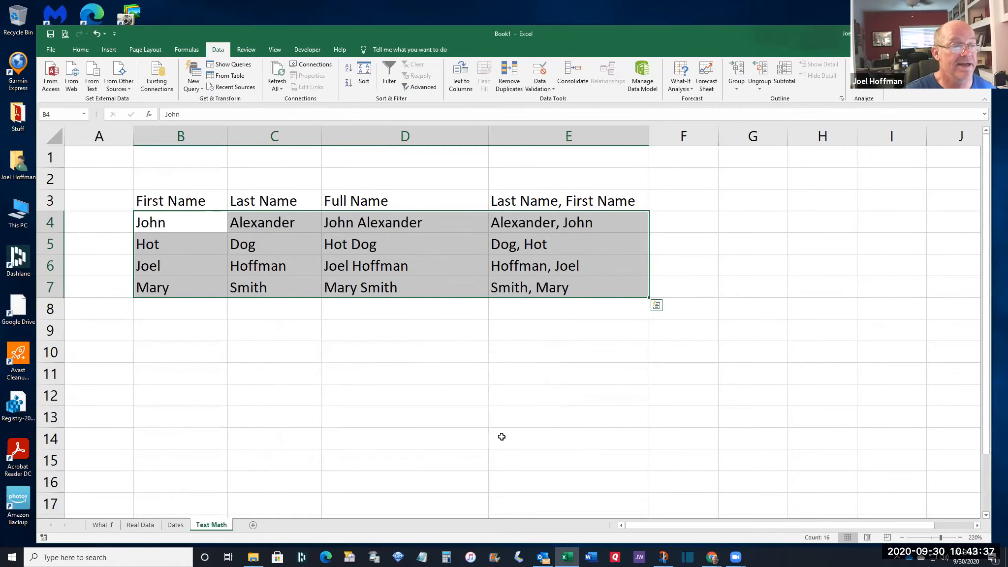
{"action": "left_click", "coordinate": [181, 226]}
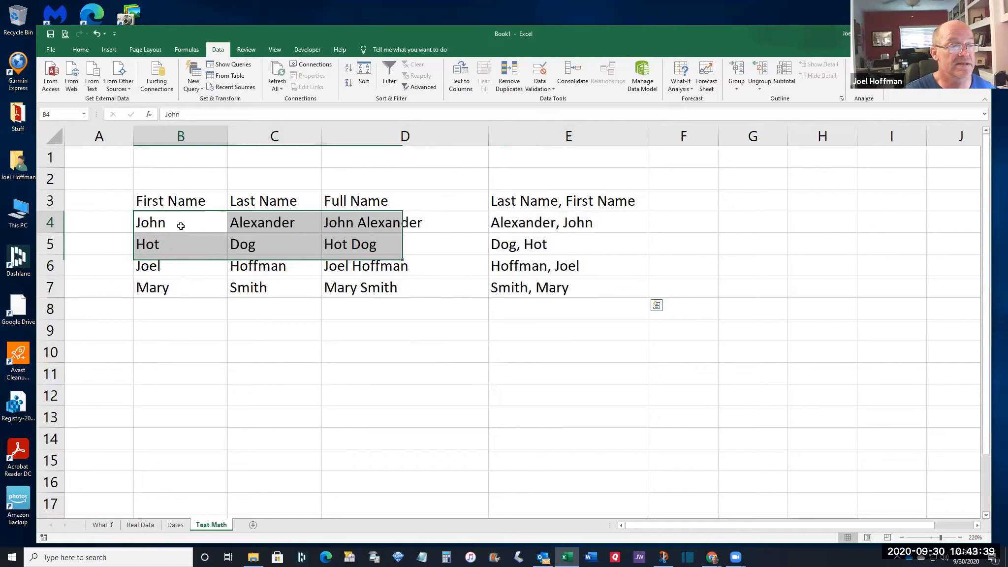
{"action": "left_click", "coordinate": [183, 244]}
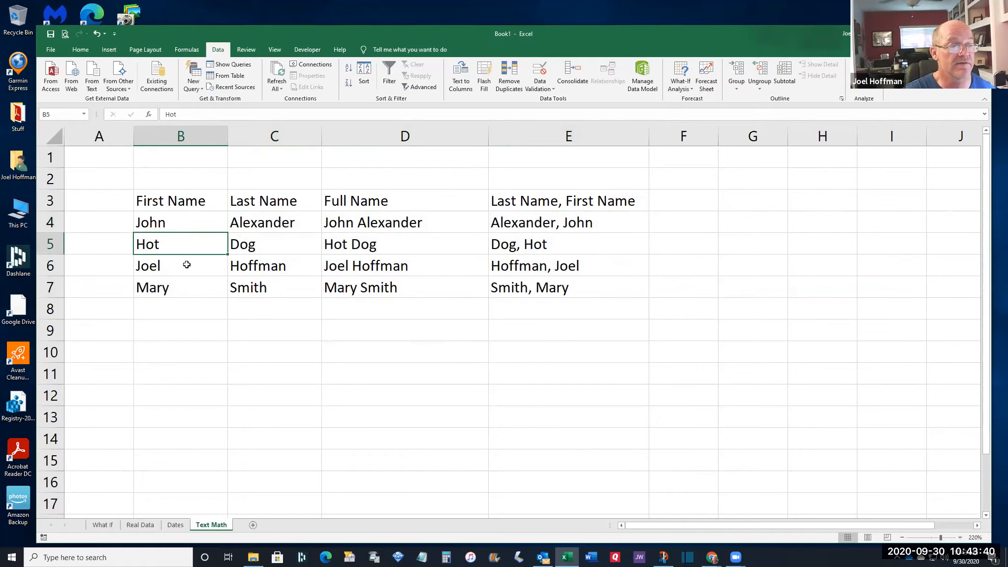
{"action": "left_click", "coordinate": [512, 226]}
{"action": "left_click", "coordinate": [517, 243]}
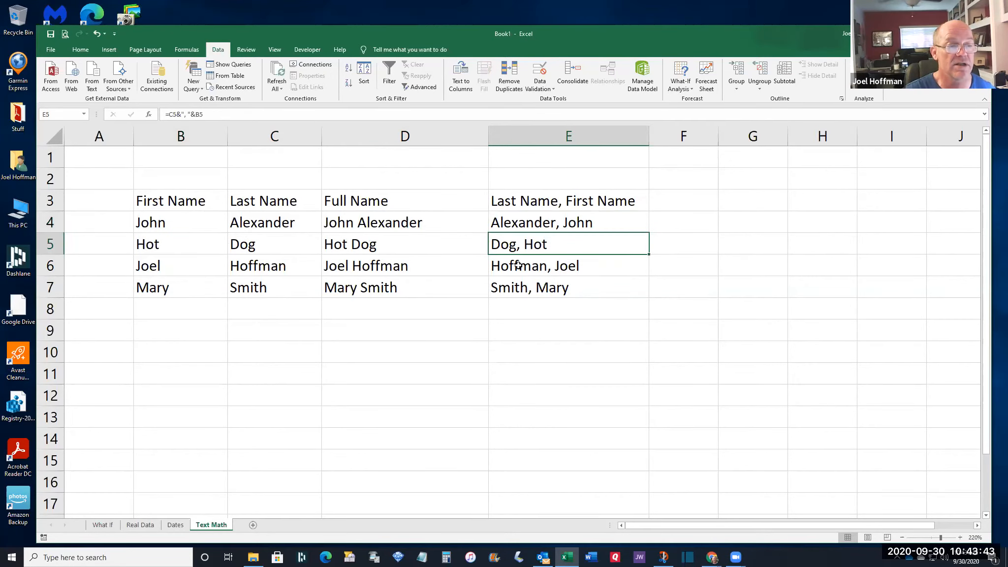
{"action": "left_click", "coordinate": [518, 266]}
{"action": "left_click", "coordinate": [521, 288]}
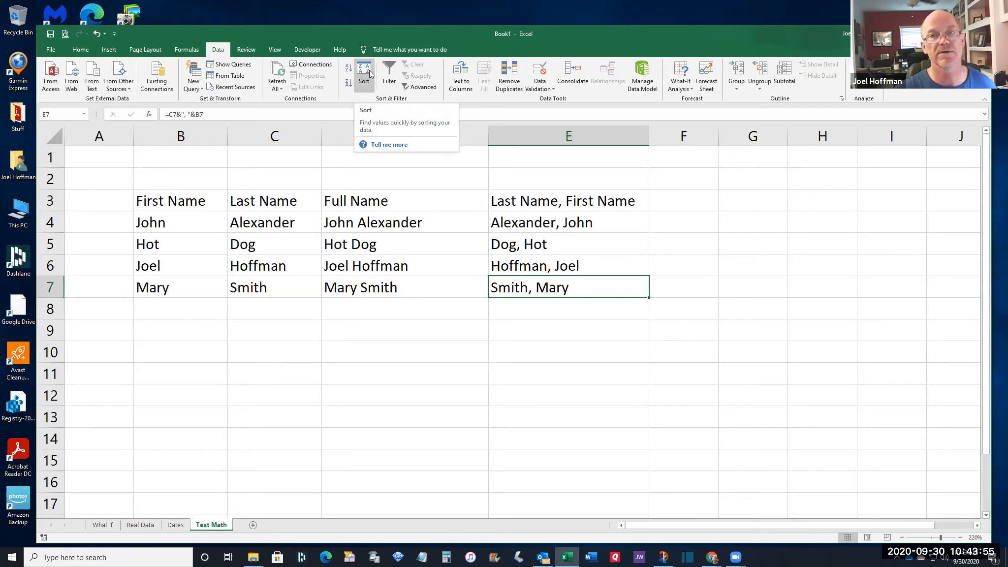
{"action": "left_click", "coordinate": [453, 317]}
{"action": "left_click", "coordinate": [399, 357]}
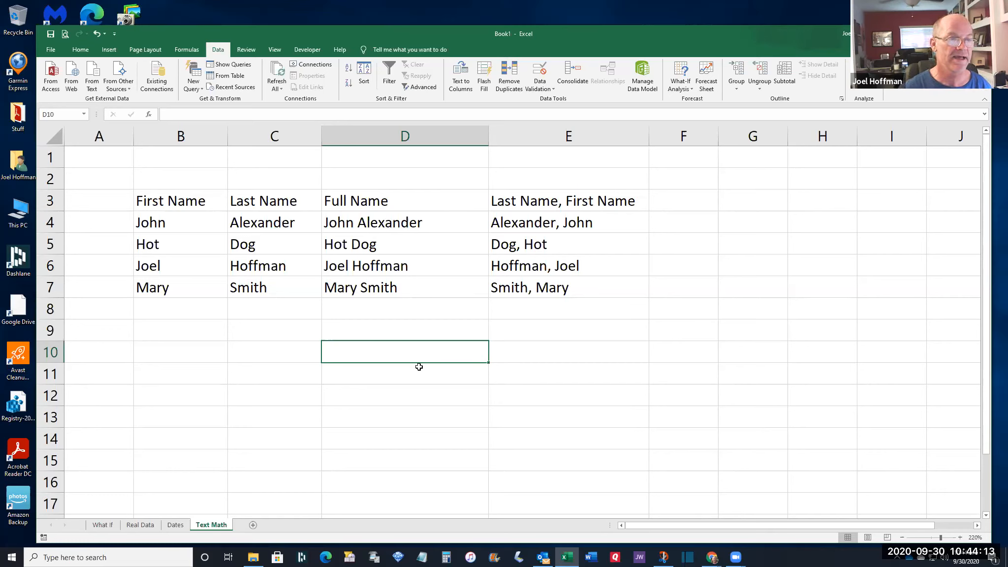
{"action": "left_click", "coordinate": [189, 207]}
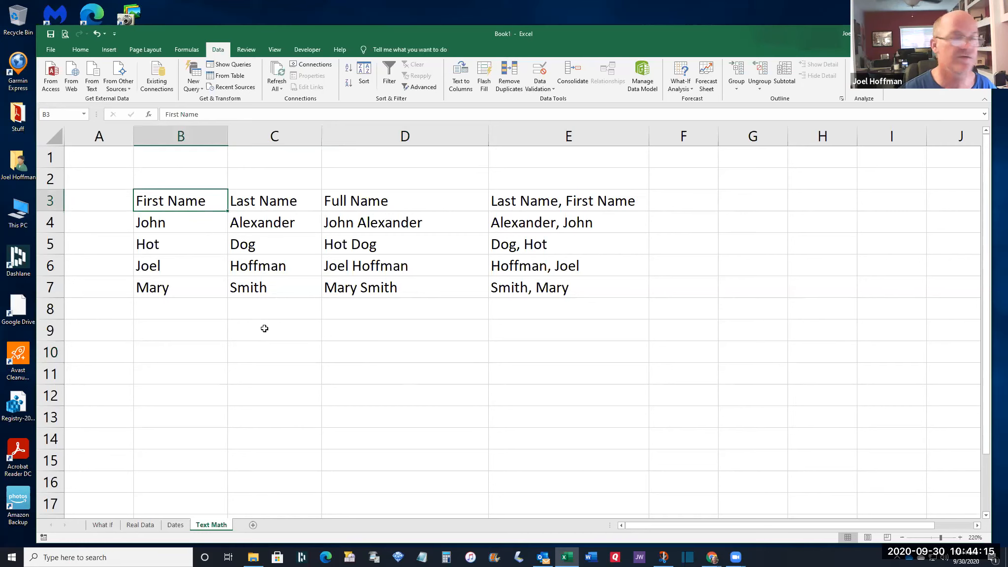